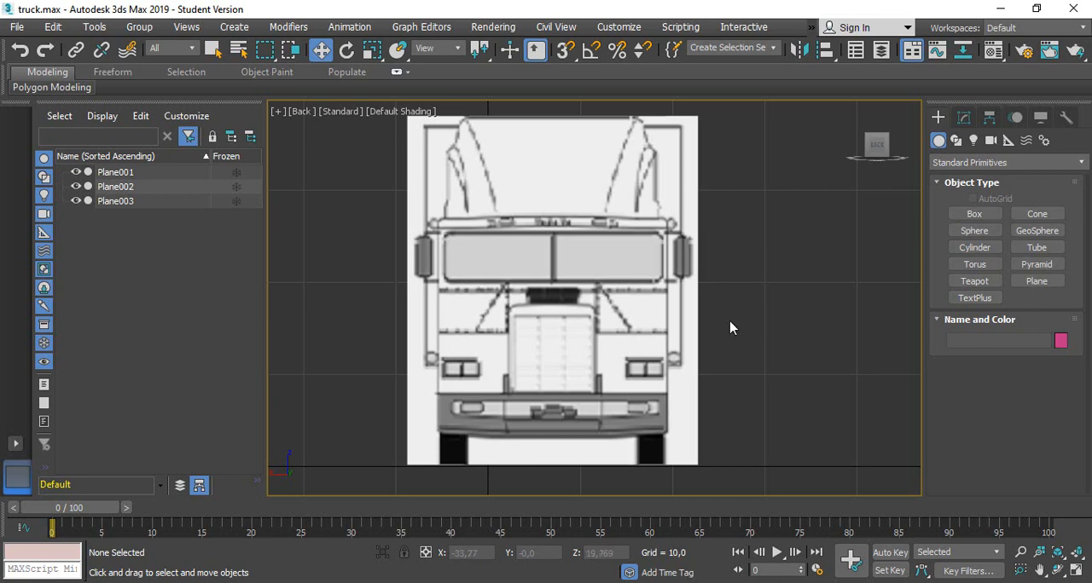
Move the black rear reference plane back to Y about -69 and the front-view plane forward to Y about 41.6
alt+middle_drag(803, 262, 714, 295)
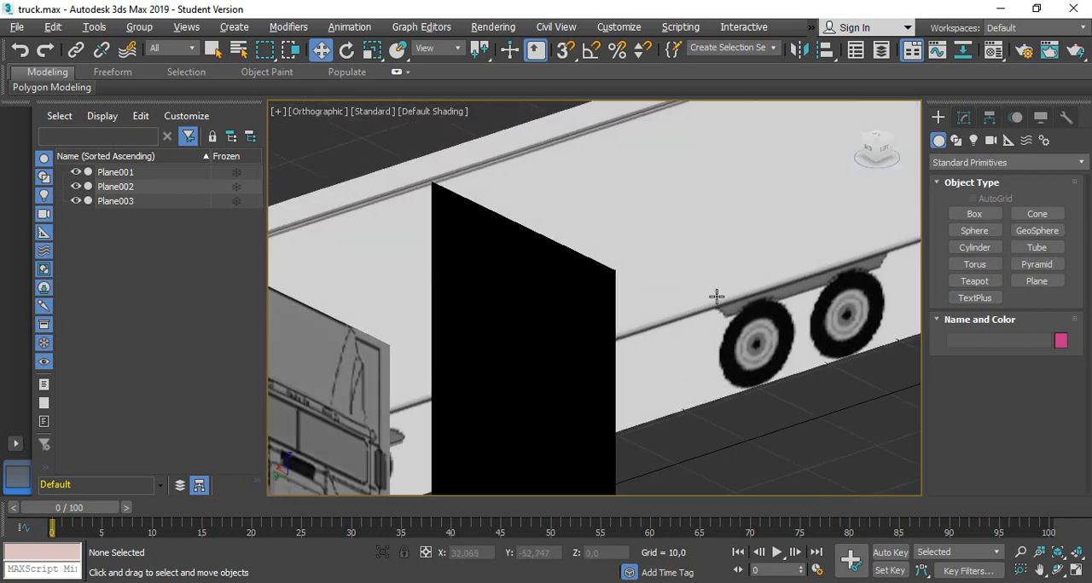
scroll(453, 345, down, 8)
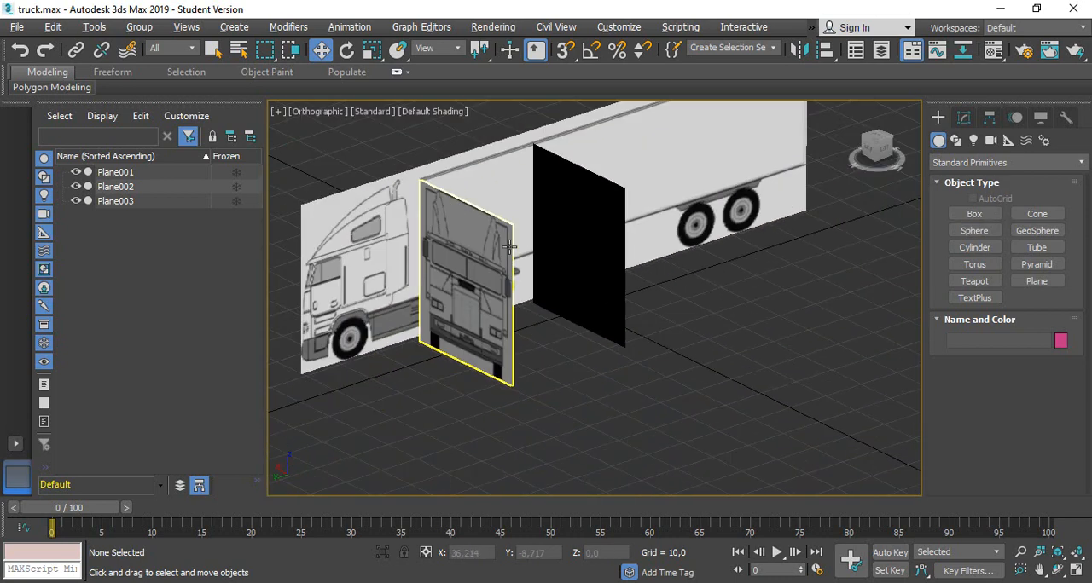
scroll(567, 254, up, 3)
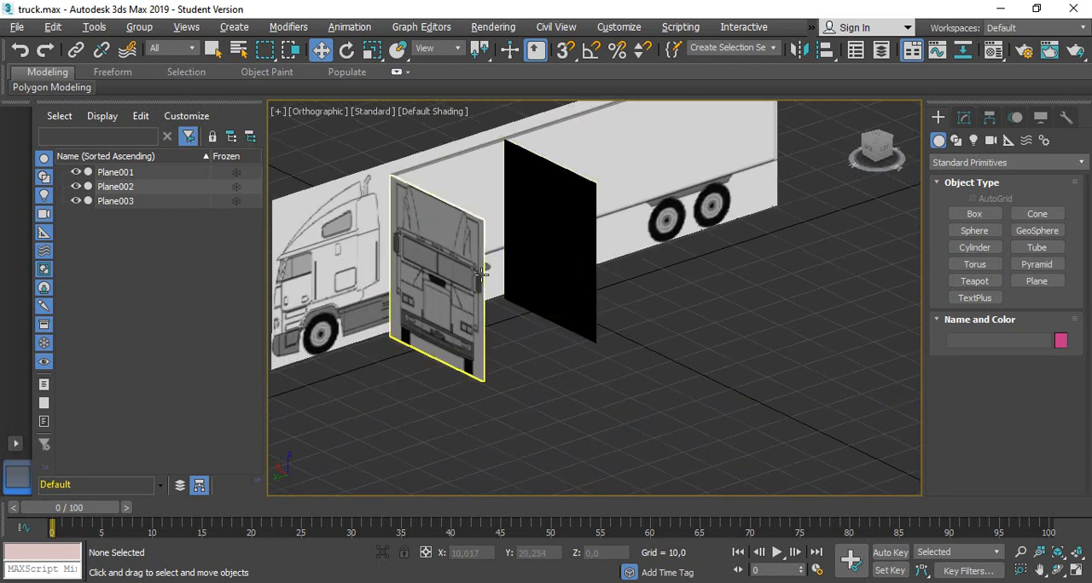
click(530, 232)
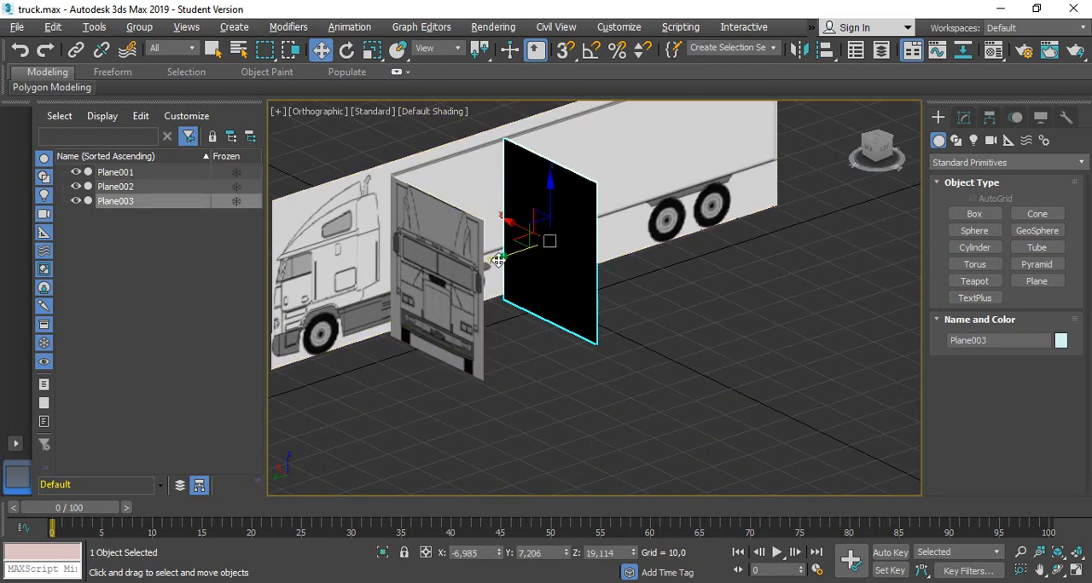
drag(502, 259, 770, 219)
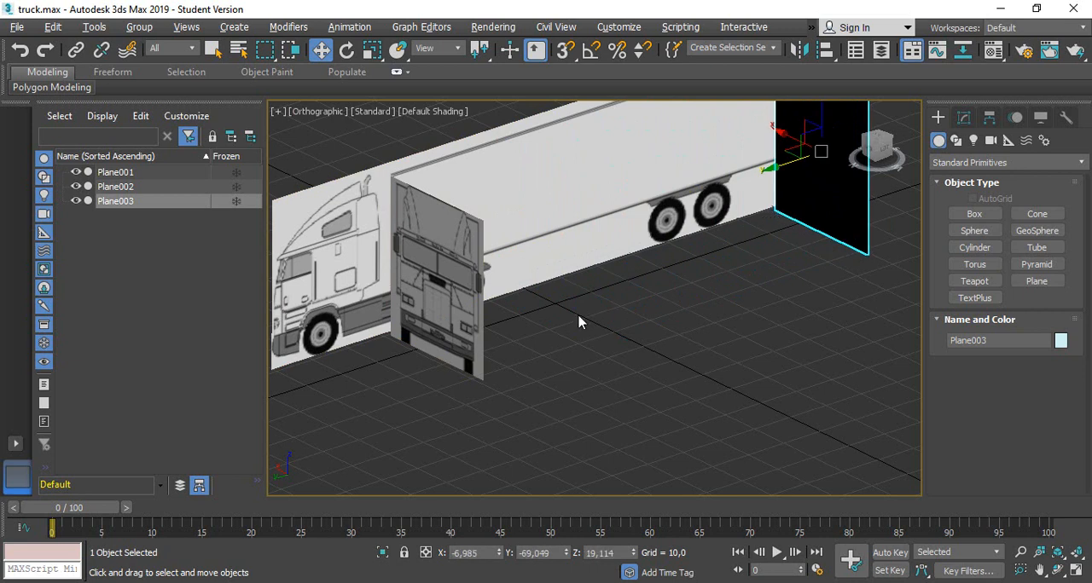
click(419, 303)
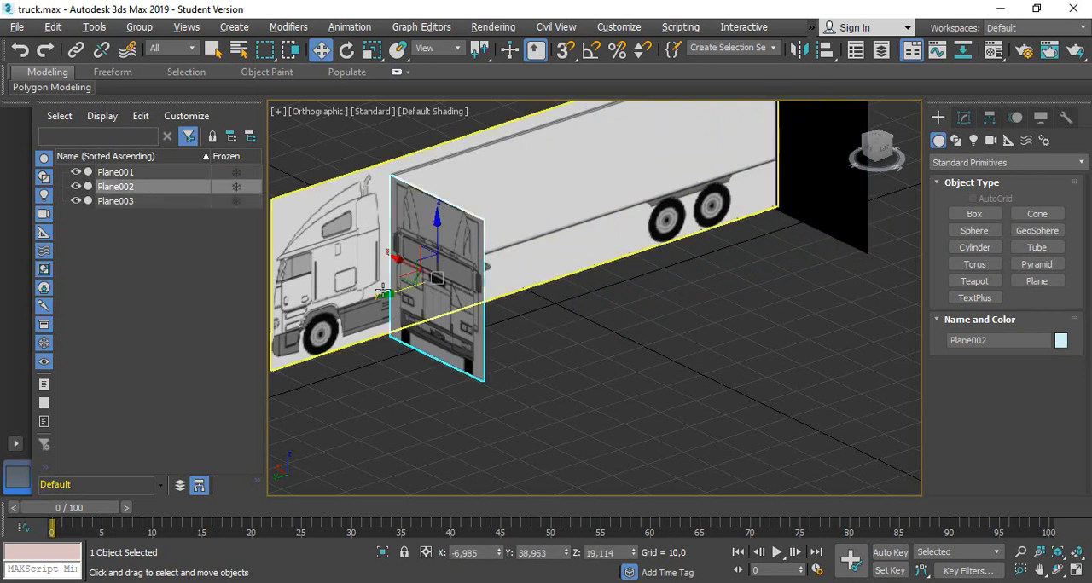
drag(385, 295, 373, 296)
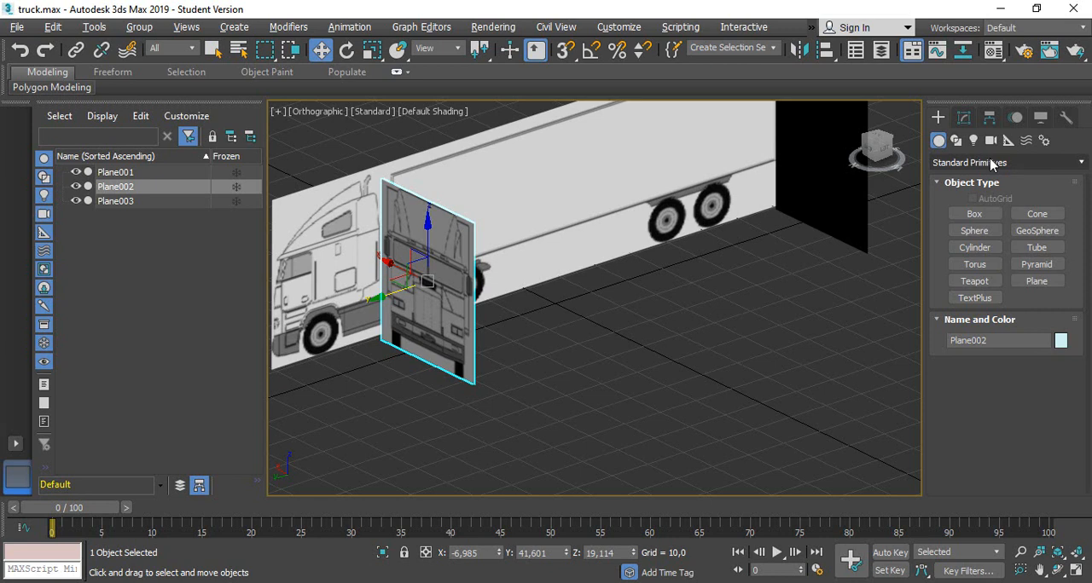
Examine the modifiers available for the front-view reference plane, from Edit Poly down to Symmetry and TurboSmooth
click(965, 120)
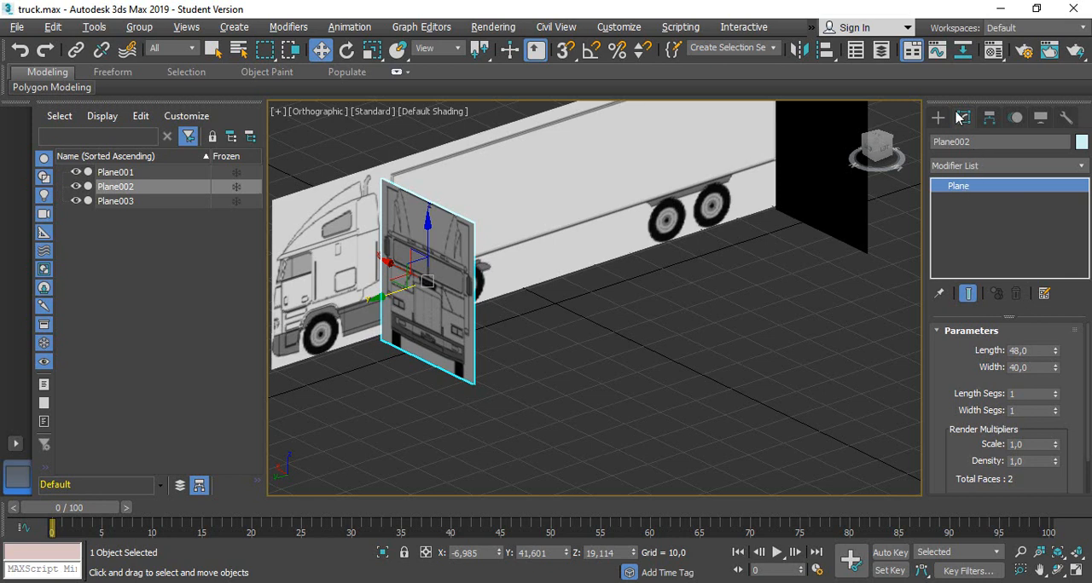
click(975, 168)
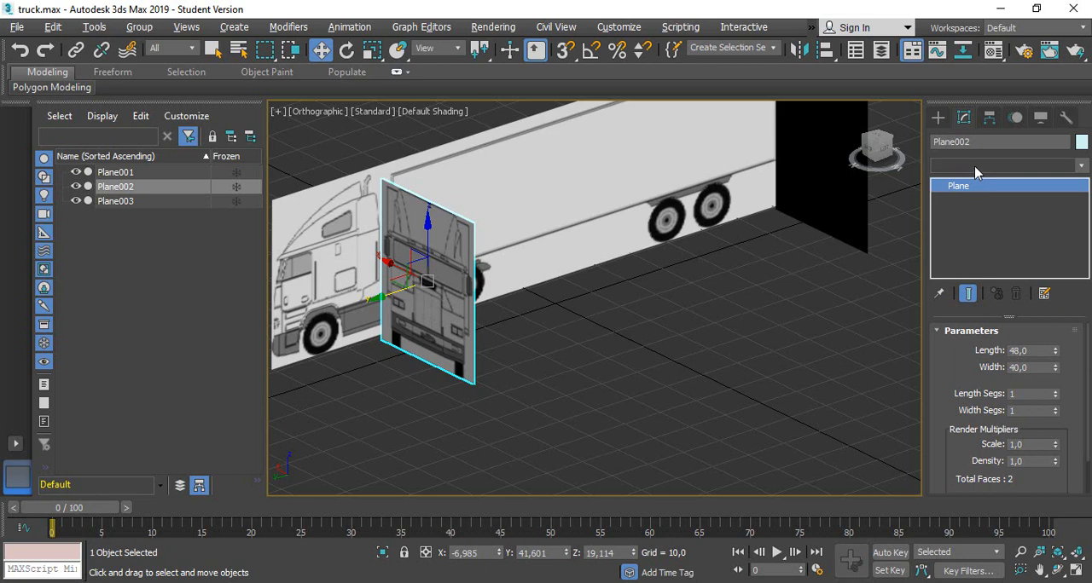
click(974, 168)
scroll(998, 465, down, 15)
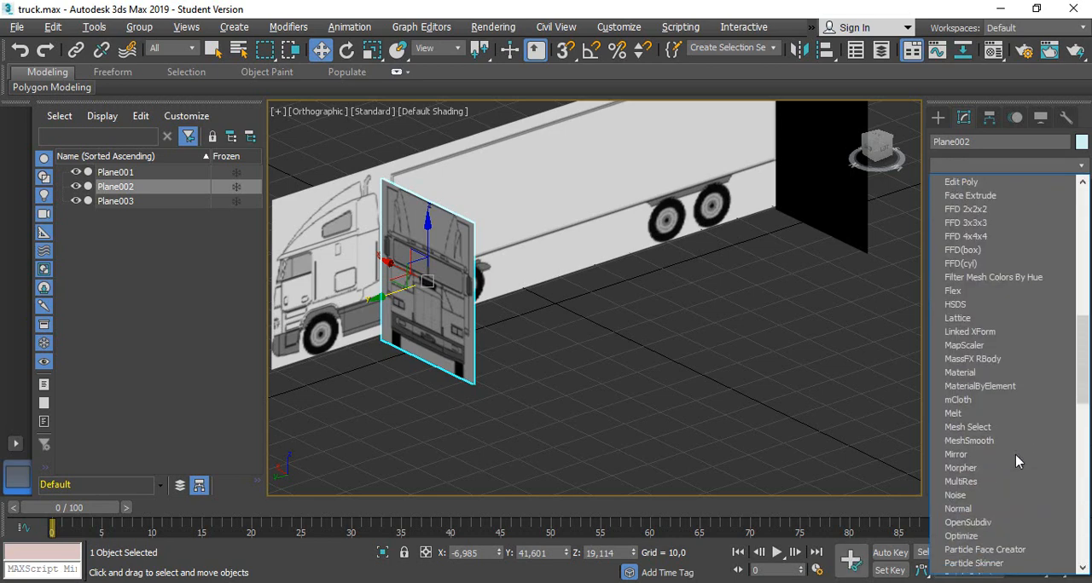
scroll(1009, 436, down, 6)
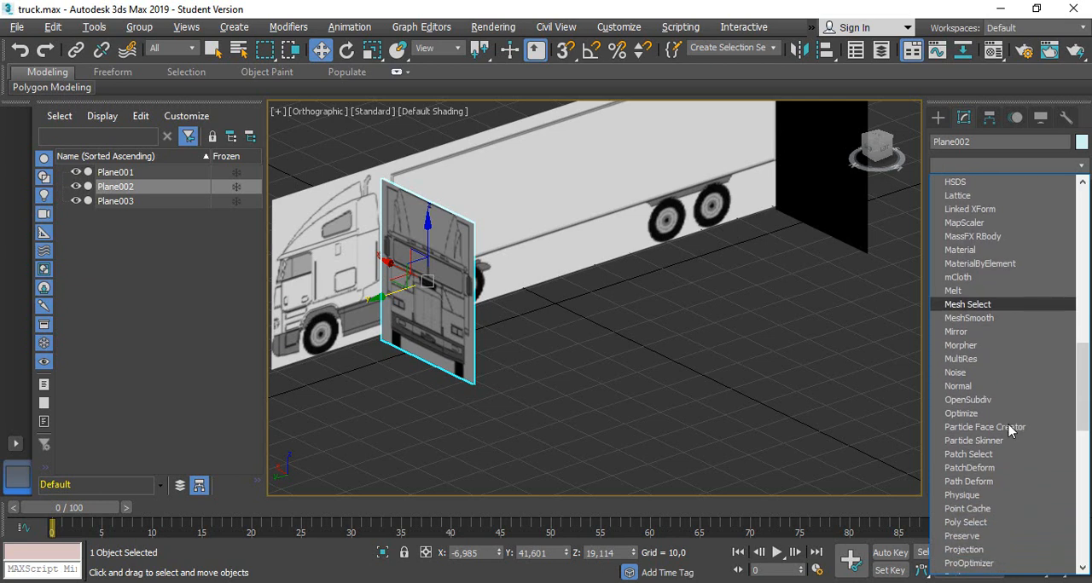
scroll(1009, 431, down, 3)
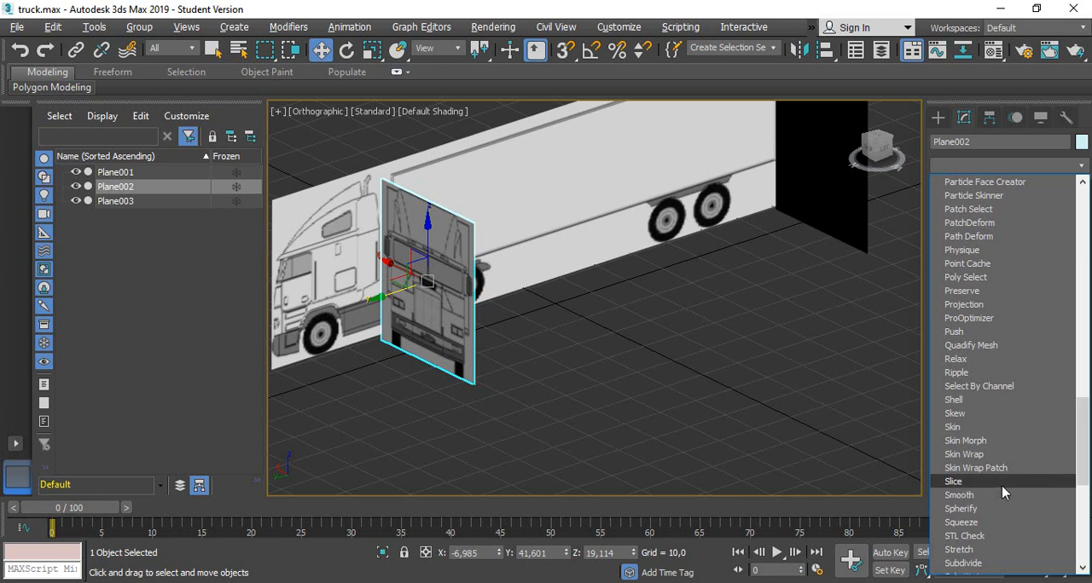
scroll(1001, 492, down, 2)
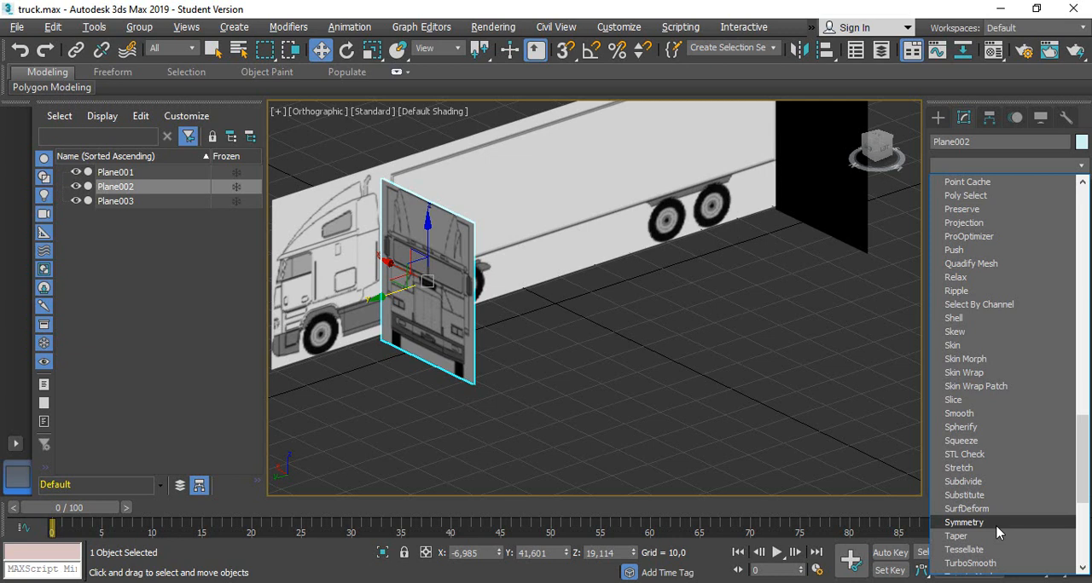
click(853, 3)
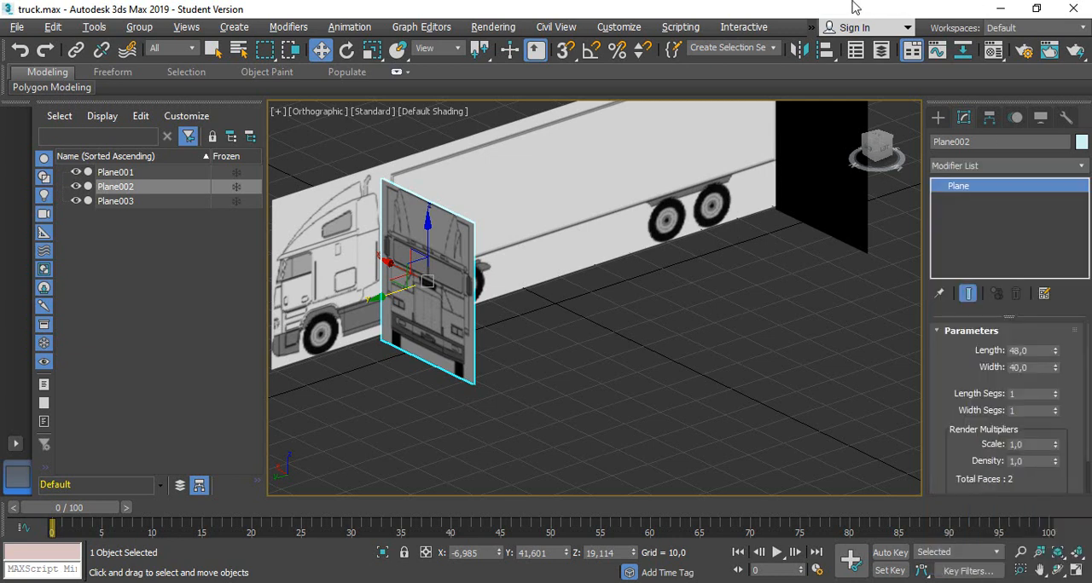
Create a box about 22.3 long, 24 wide and 23.8 high in front of the truck's front-view reference plane
click(939, 118)
click(975, 213)
middle_drag(379, 367, 431, 293)
scroll(455, 278, up, 2)
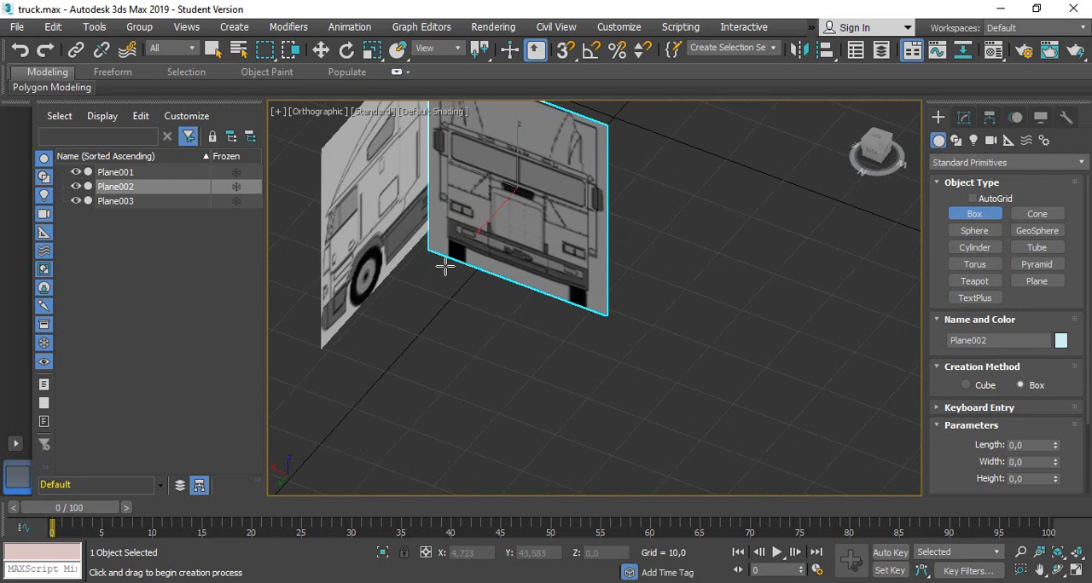
drag(444, 267, 504, 397)
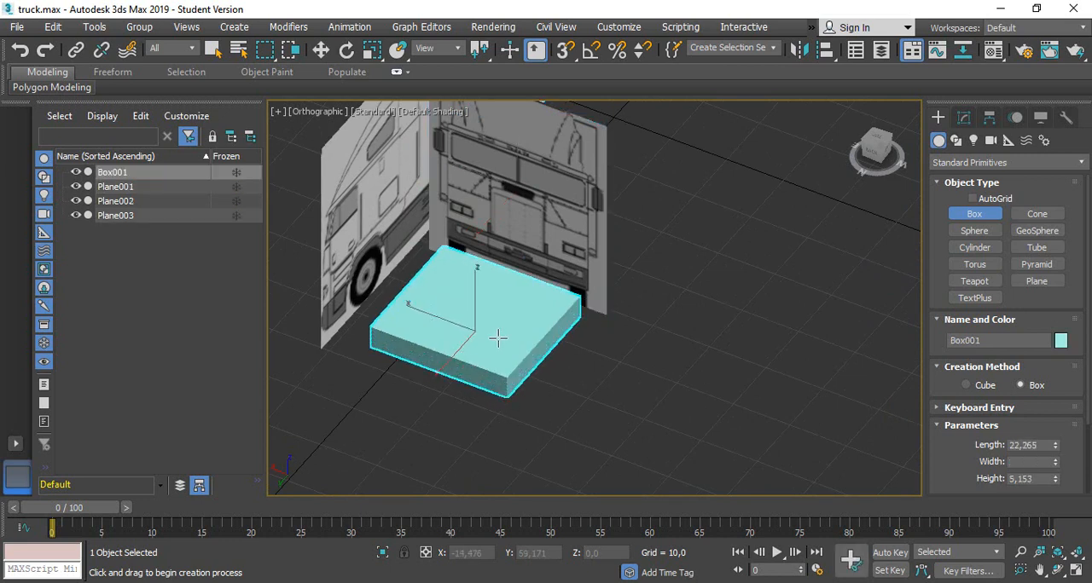
click(501, 241)
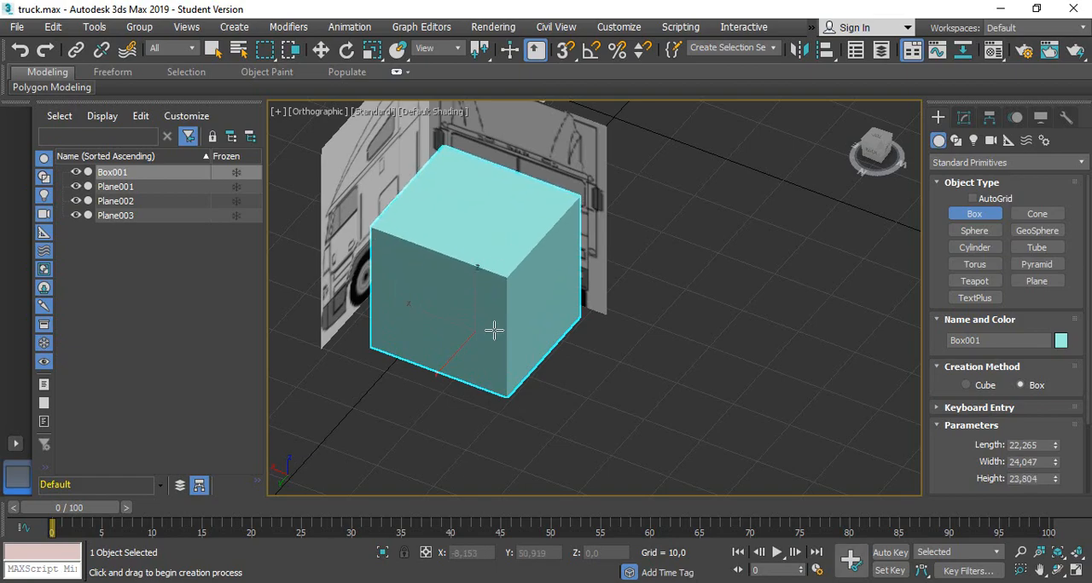
Raise the box to Z about 3.3 in the Back view so its base sits at the truck bumper's lower edge
middle_drag(494, 331, 497, 356)
alt+middle_drag(500, 393, 537, 350)
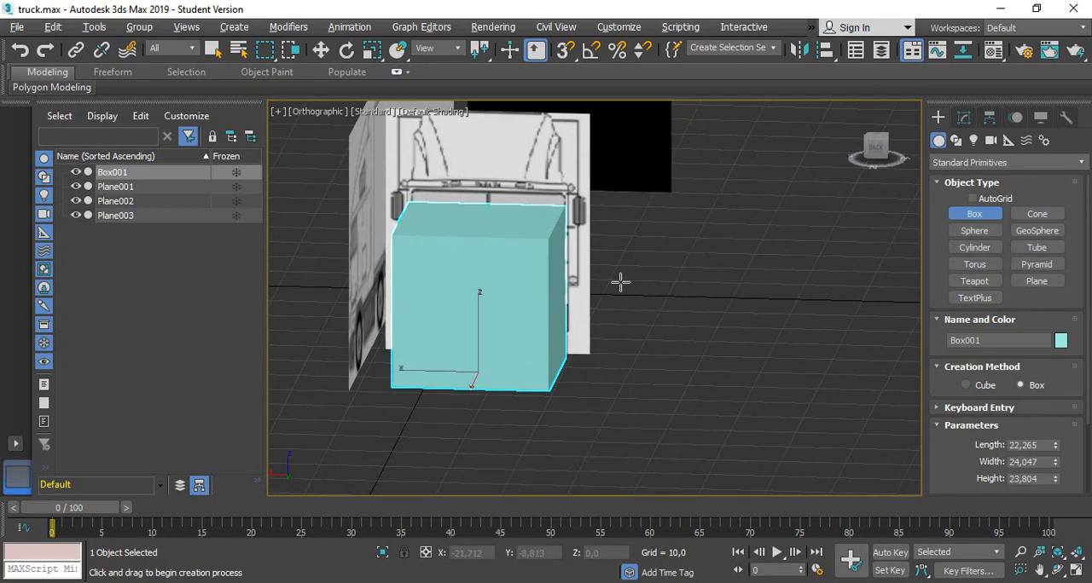
alt+middle_drag(620, 283, 553, 304)
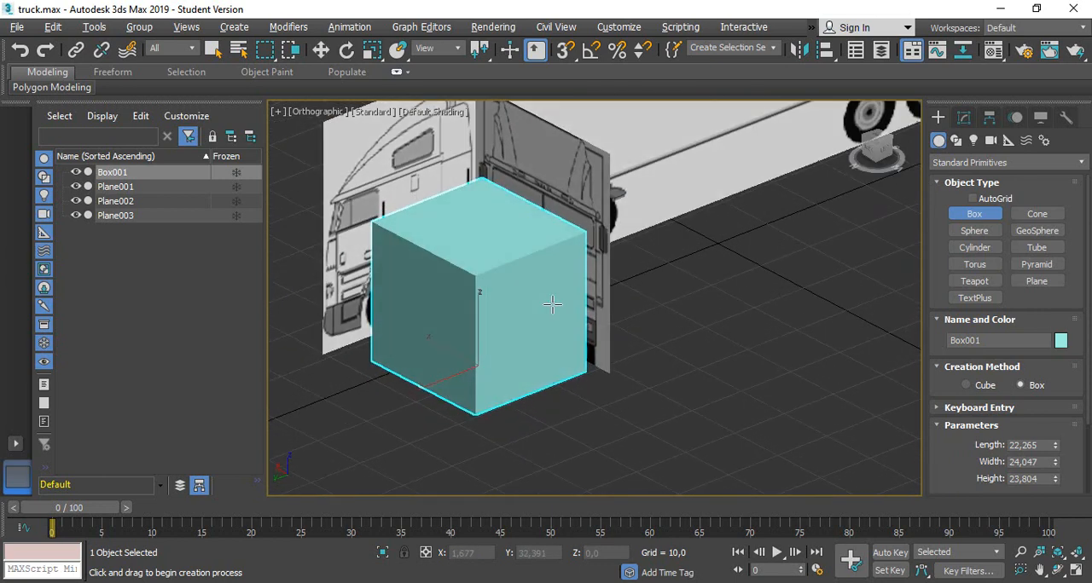
drag(883, 151, 858, 152)
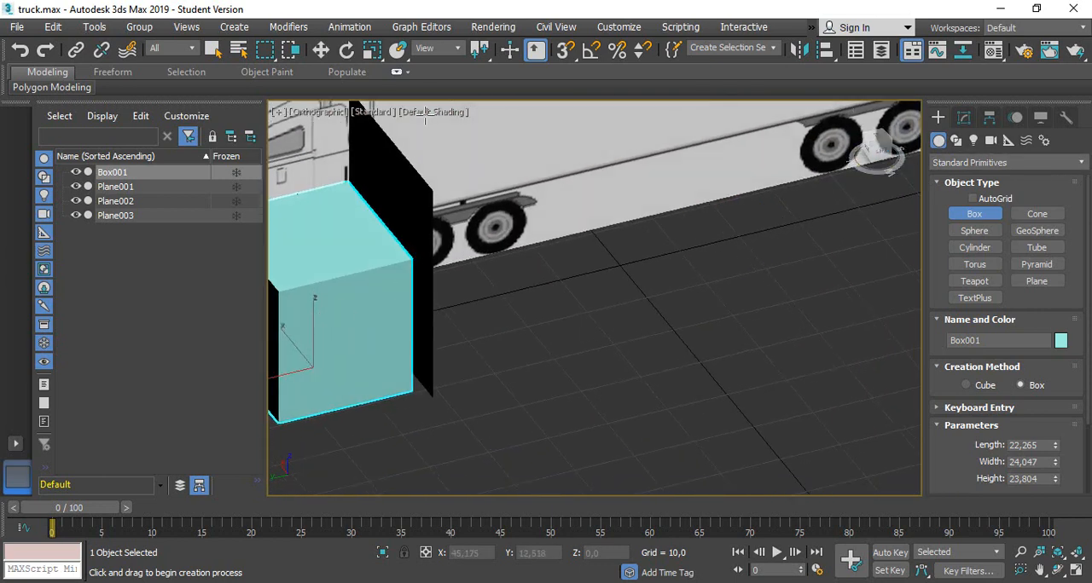
key(w)
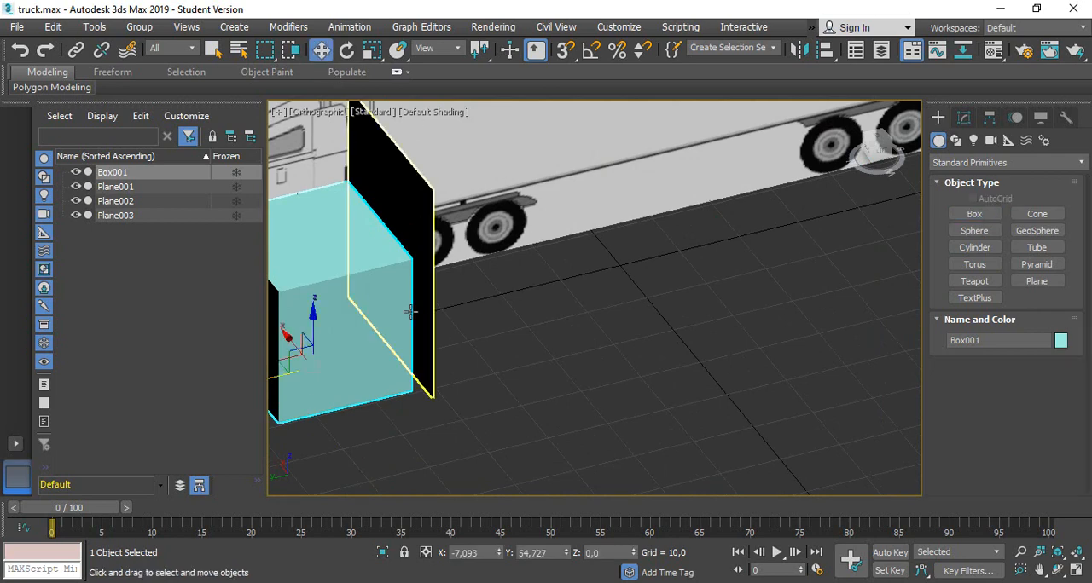
middle_drag(361, 305, 599, 332)
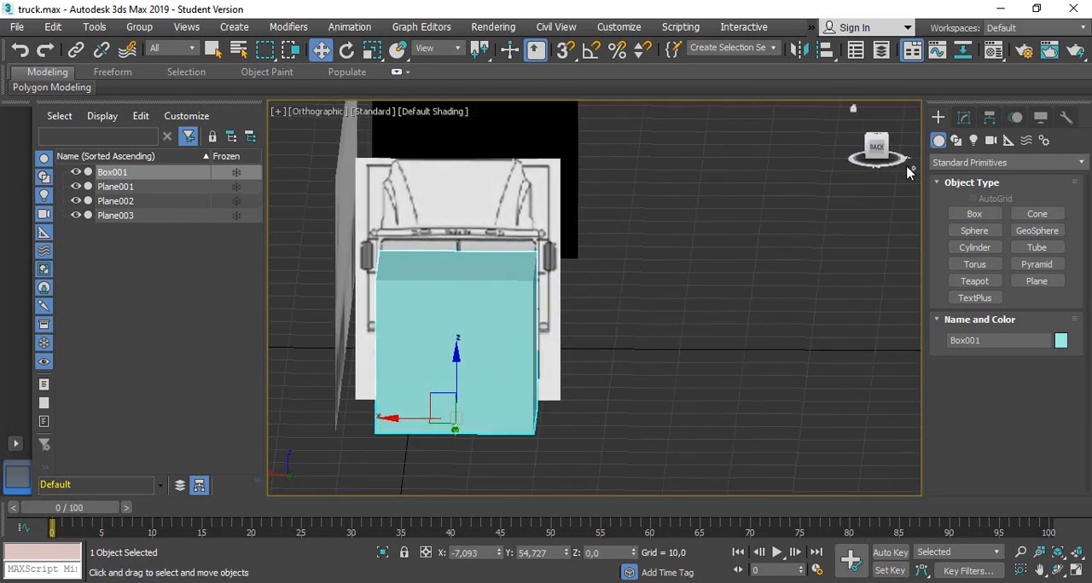
click(875, 146)
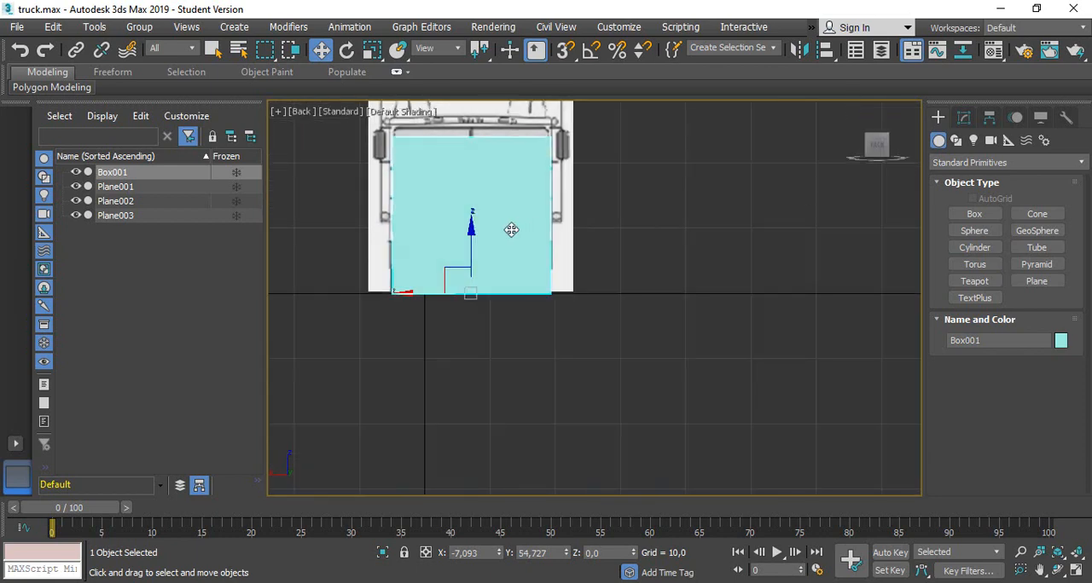
middle_drag(434, 198, 455, 221)
scroll(472, 256, up, 2)
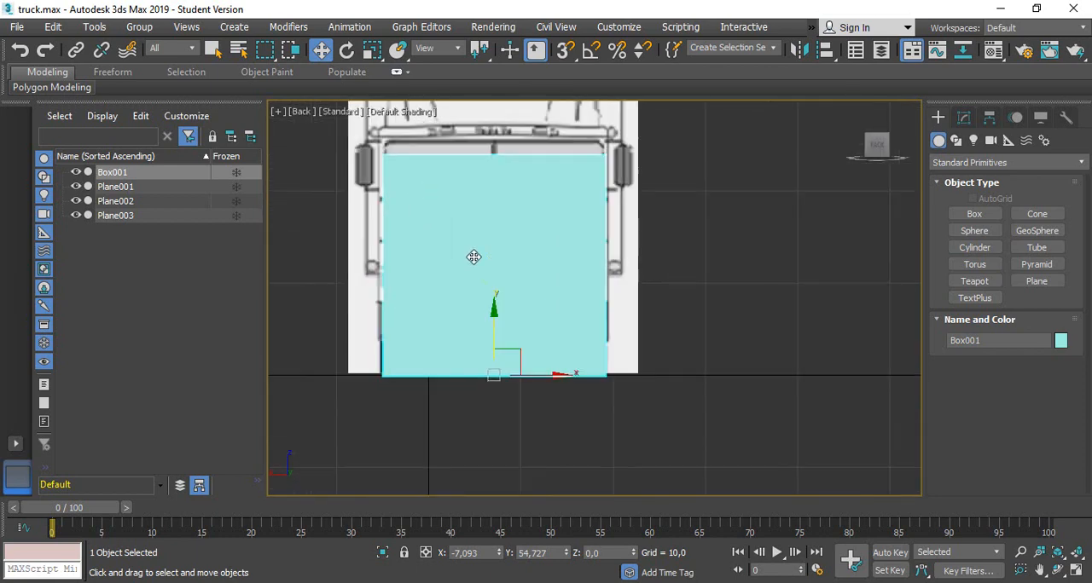
drag(494, 319, 486, 293)
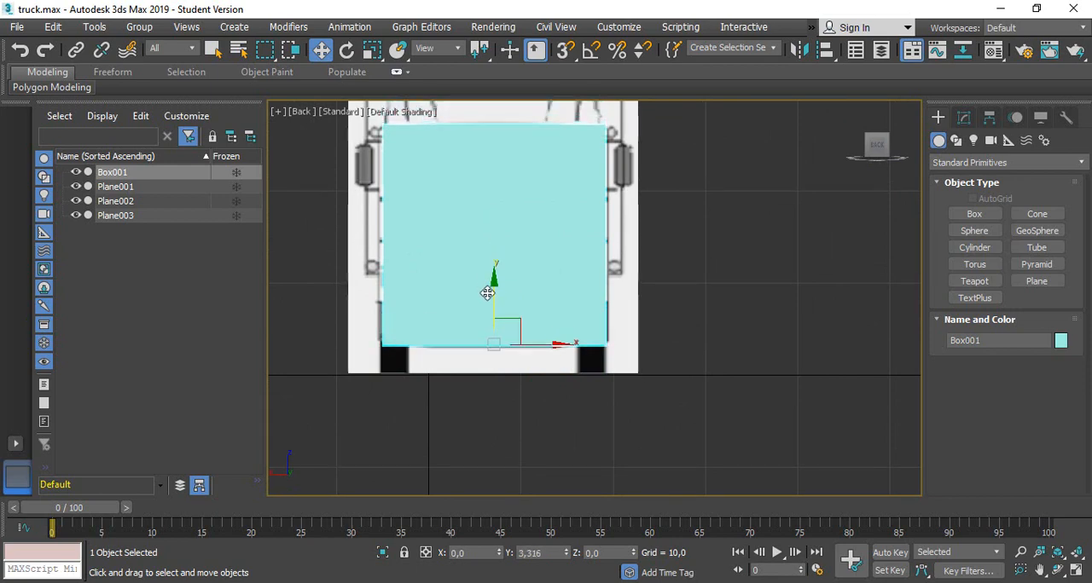
Check the box's fit against the truck's front-view blueprint using see-through display, and return the box to solid display
middle_drag(826, 291, 832, 292)
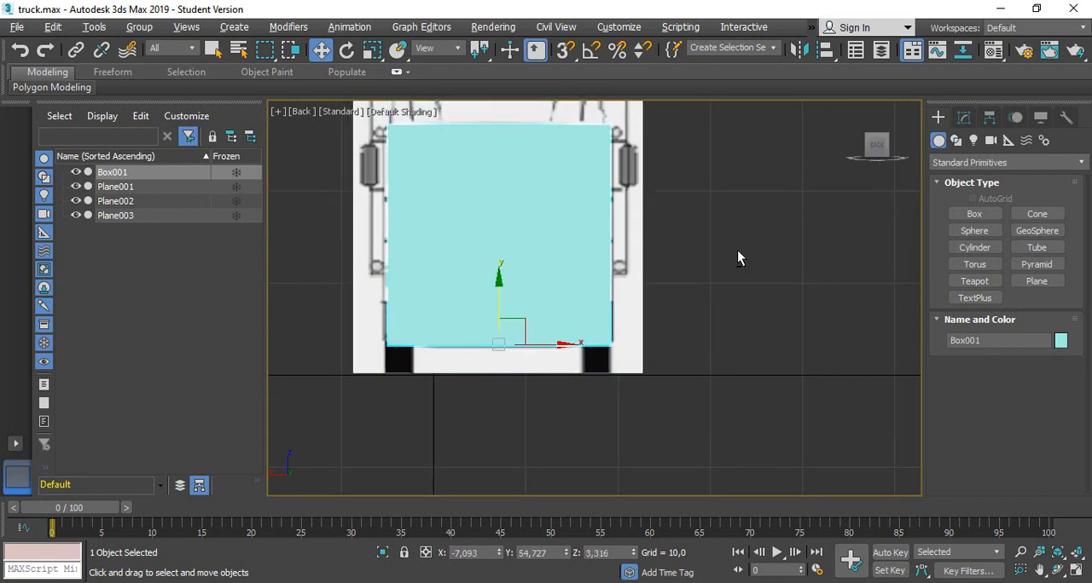
alt+middle_drag(737, 250, 843, 227)
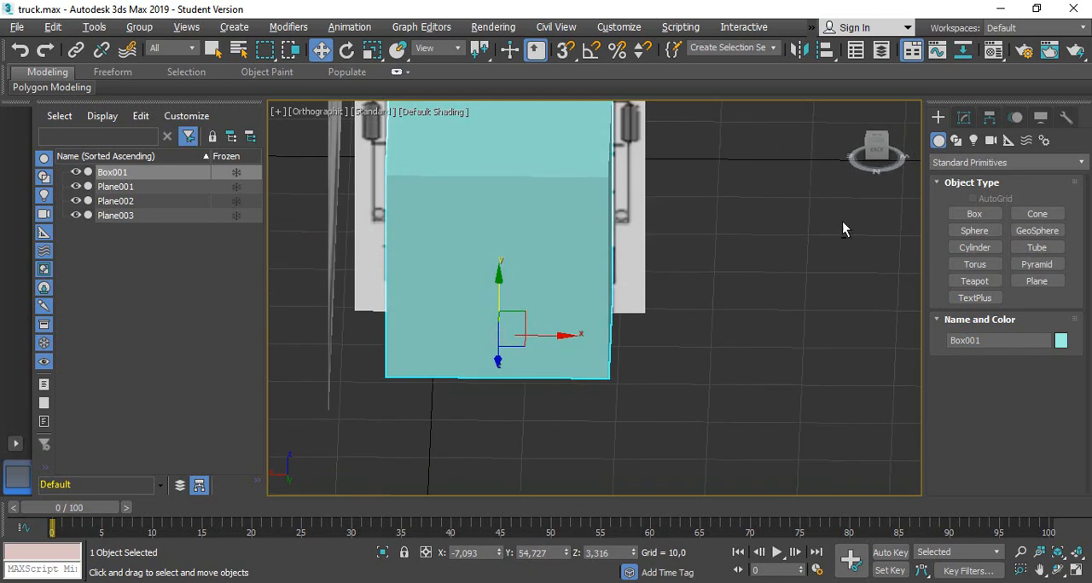
click(876, 152)
scroll(595, 339, up, 3)
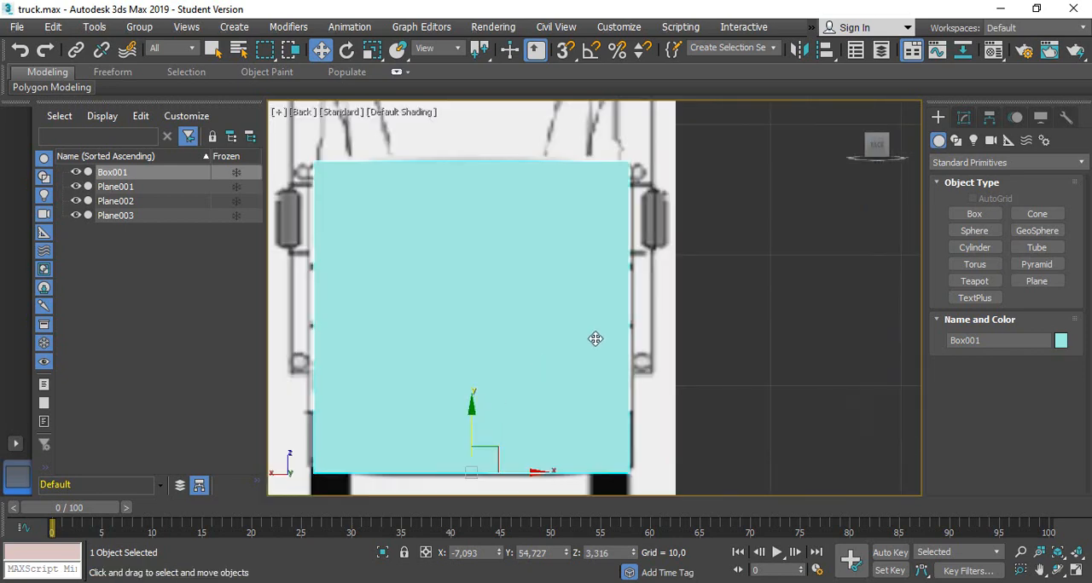
key(alt+x)
middle_drag(728, 324, 756, 309)
key(alt+x)
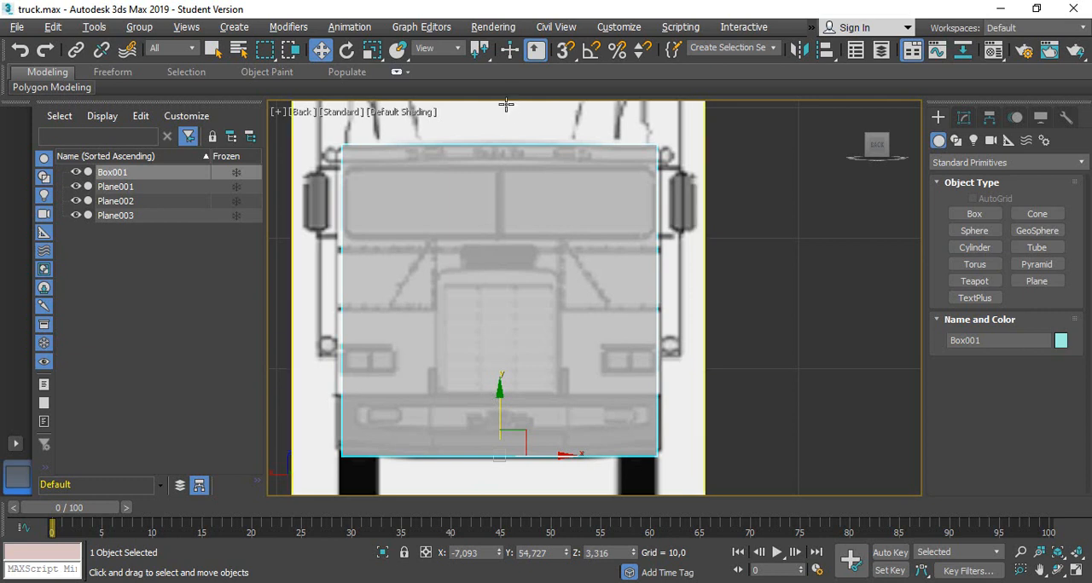
click(963, 118)
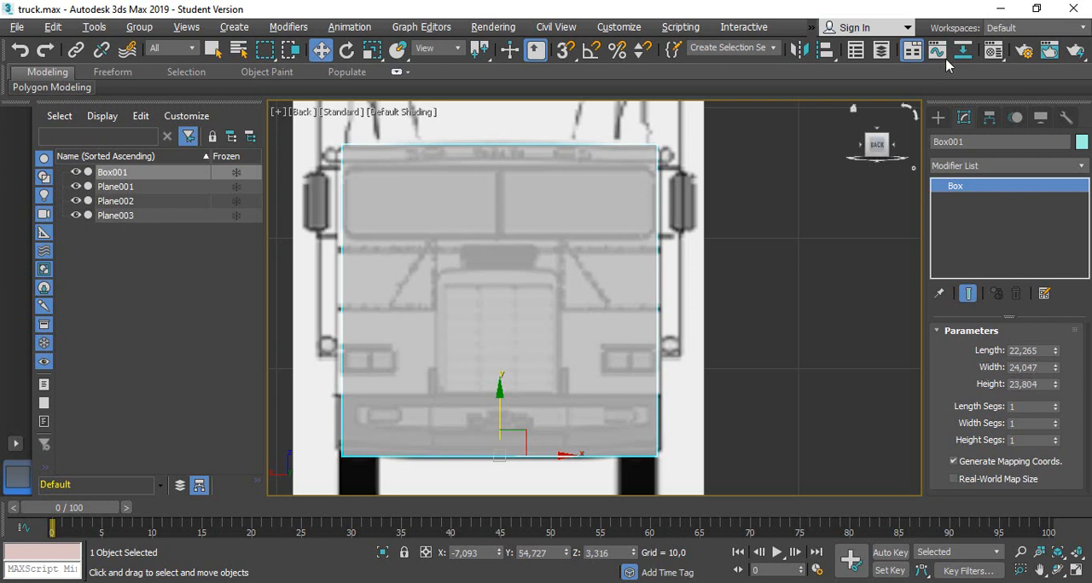
click(939, 118)
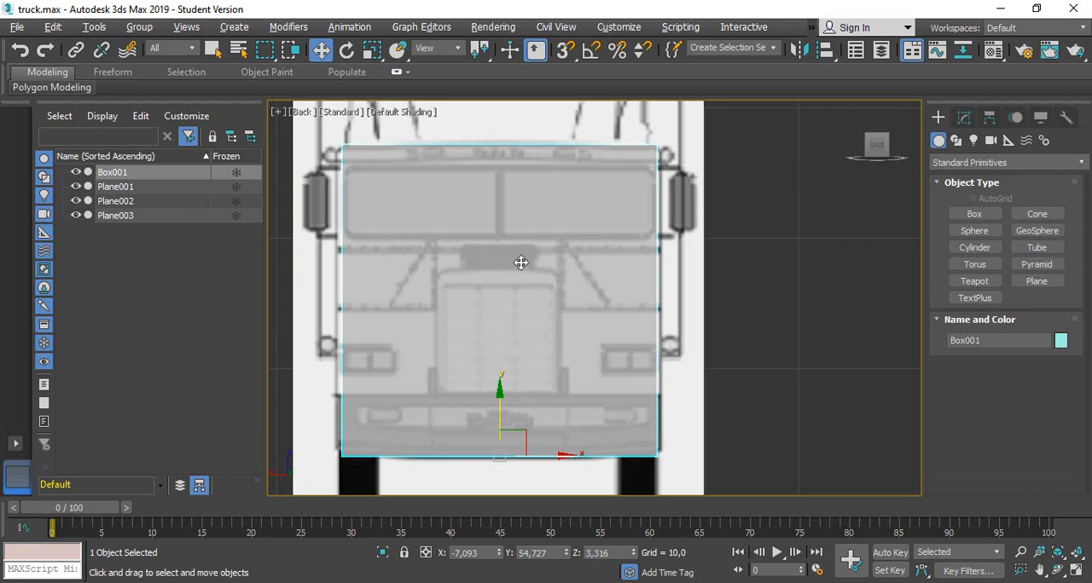
key(alt+x)
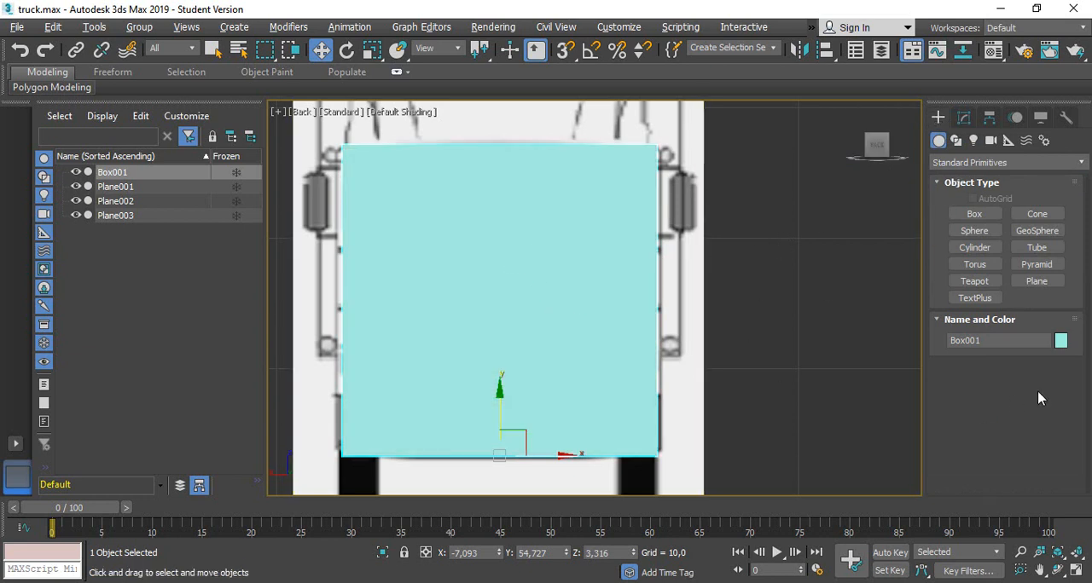
Set the box's object color to the grey swatch of the 3ds Max palette
click(1060, 341)
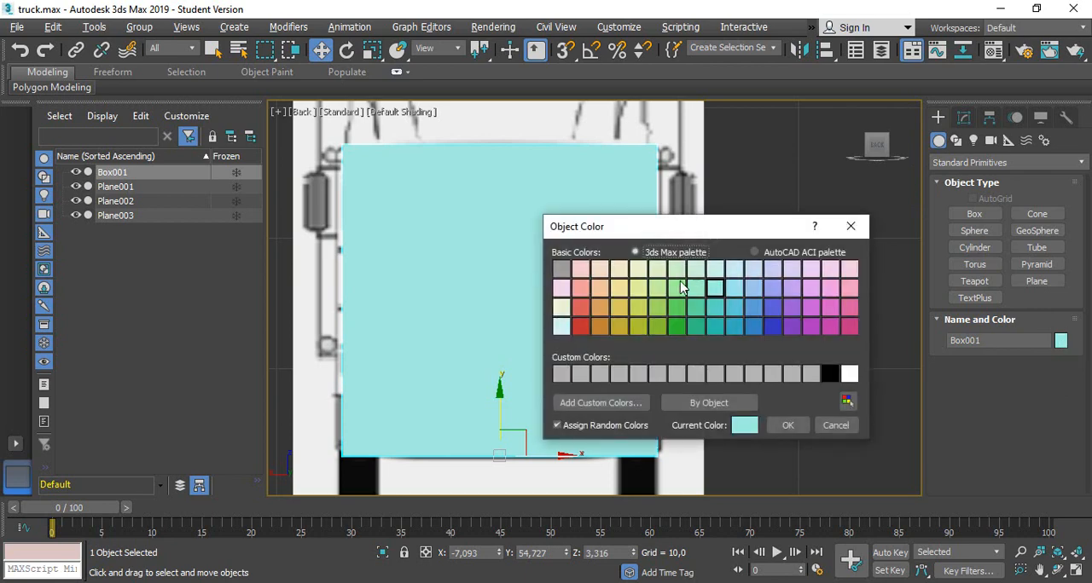
click(562, 269)
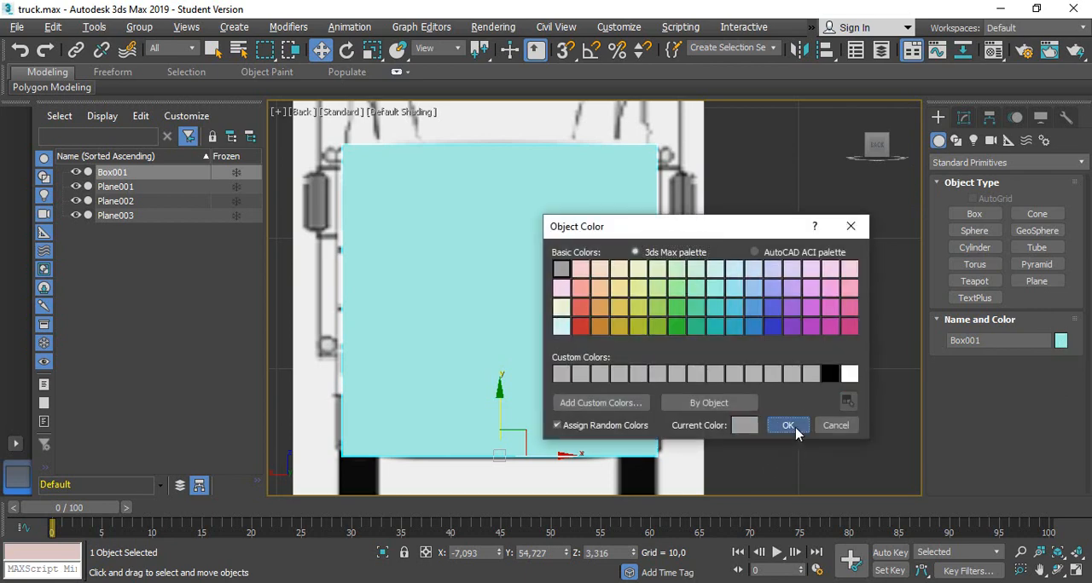
click(792, 428)
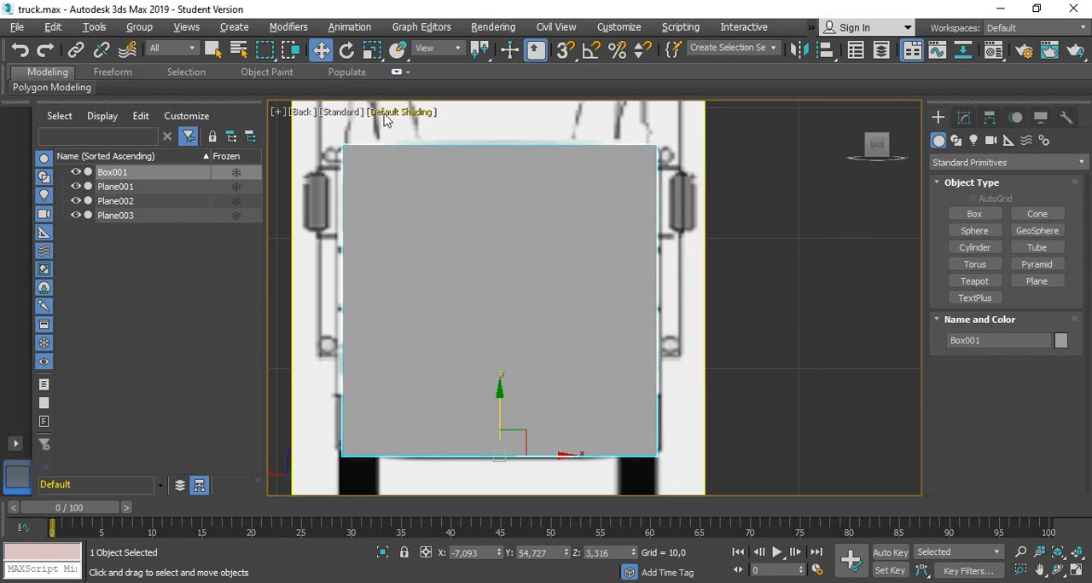
Show the box with edged faces in the Back view, keeping its position unchanged
click(344, 114)
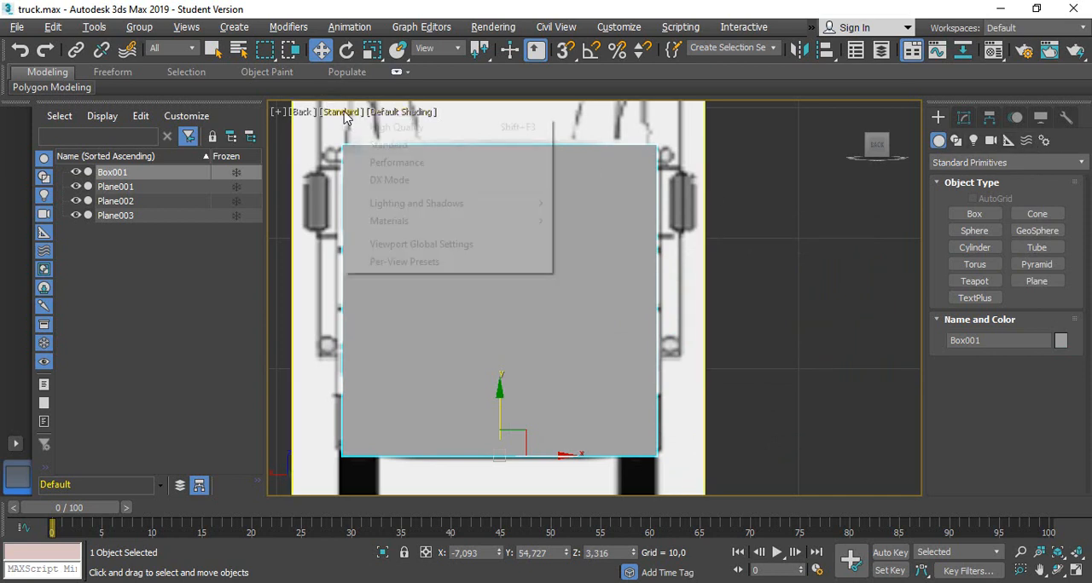
click(404, 113)
click(456, 291)
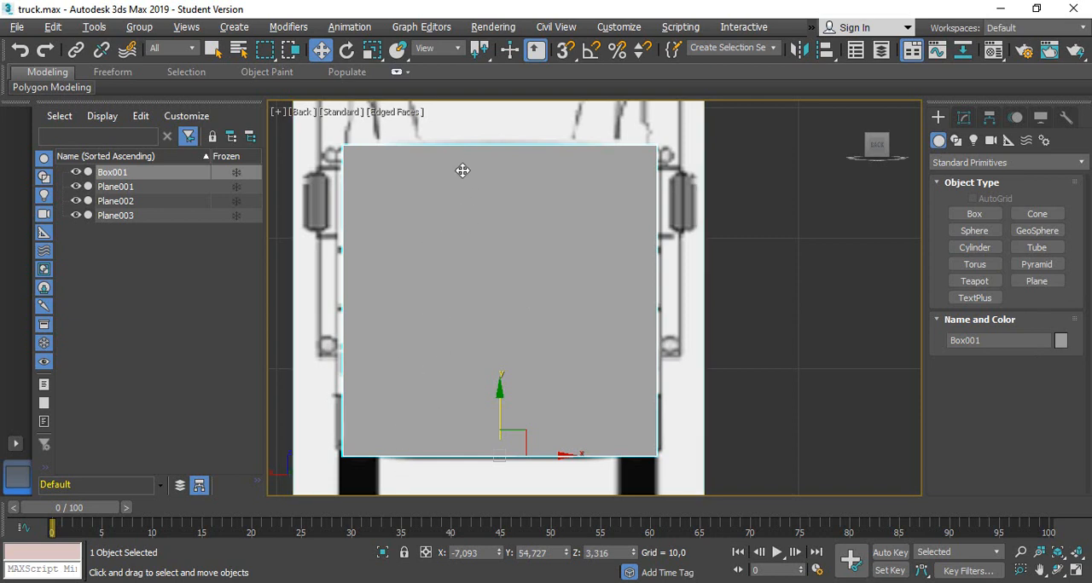
drag(457, 207, 463, 242)
key(ctrl+z)
Set the box's length segments to 8
click(964, 117)
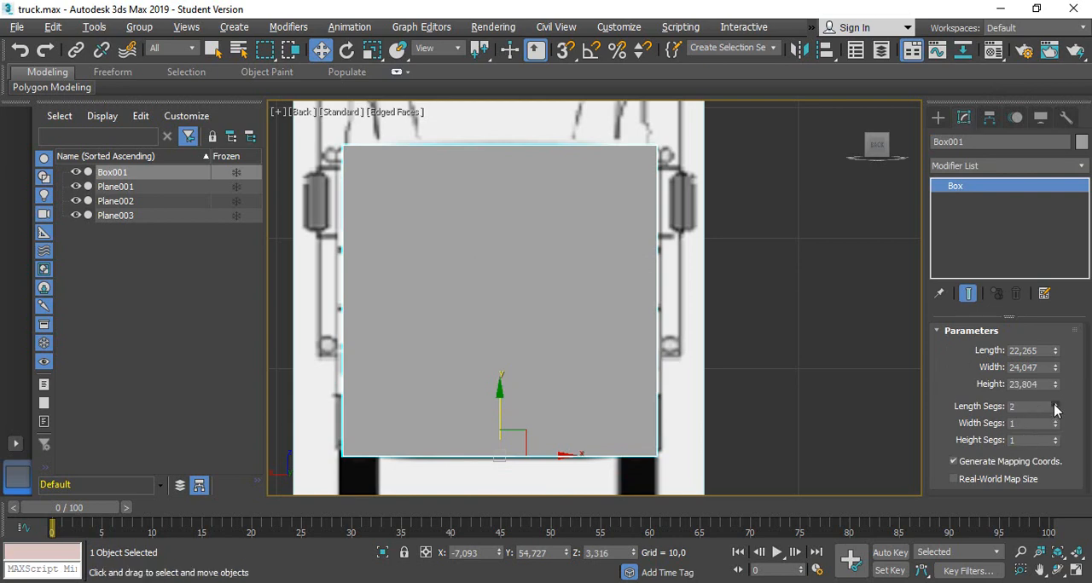
alt+middle_drag(648, 305, 607, 313)
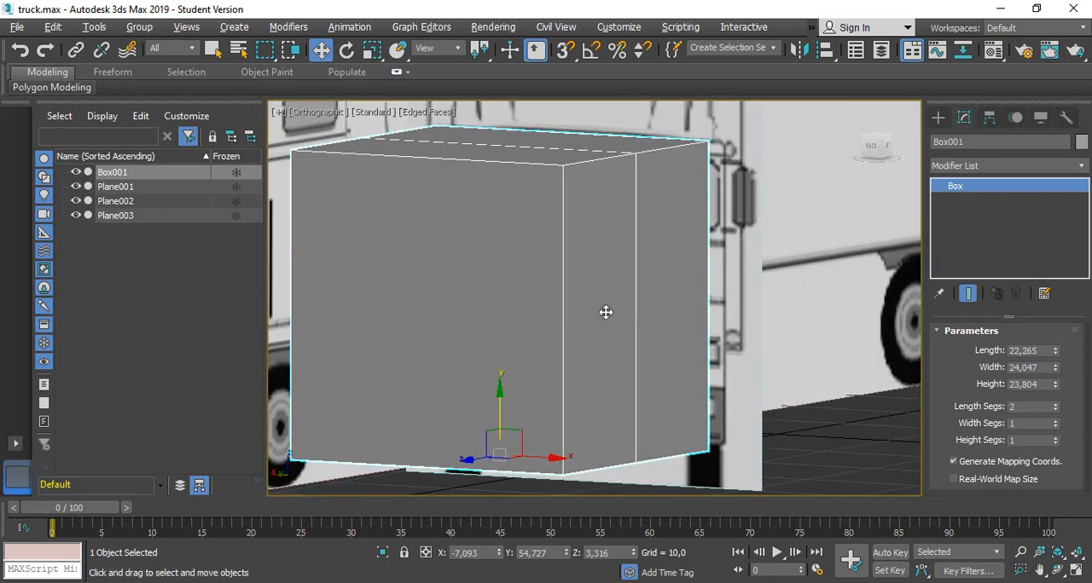
click(1055, 406)
click(1056, 406)
click(1056, 407)
click(1056, 407)
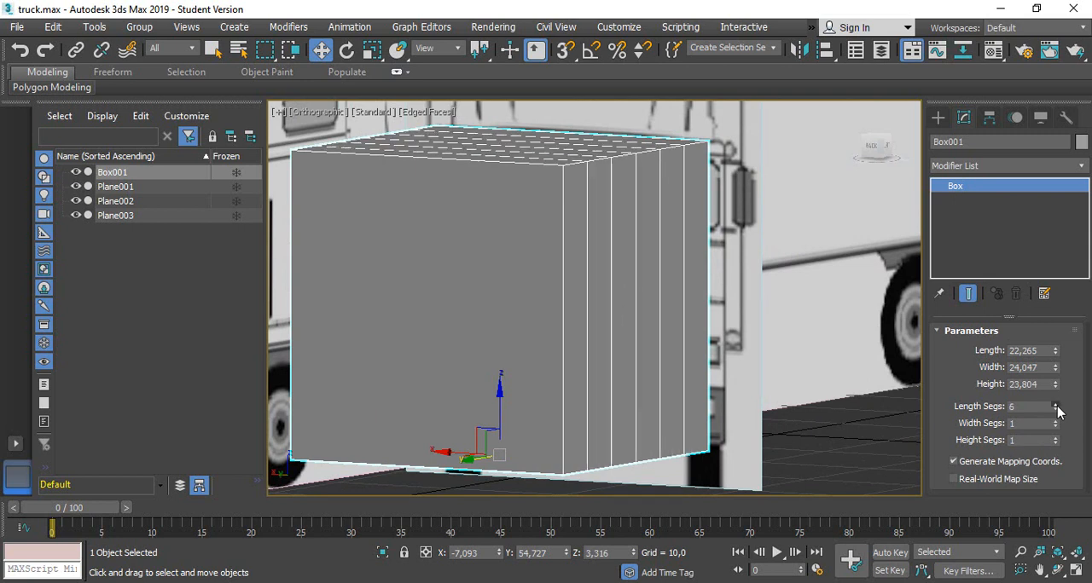
click(1056, 407)
click(1056, 407)
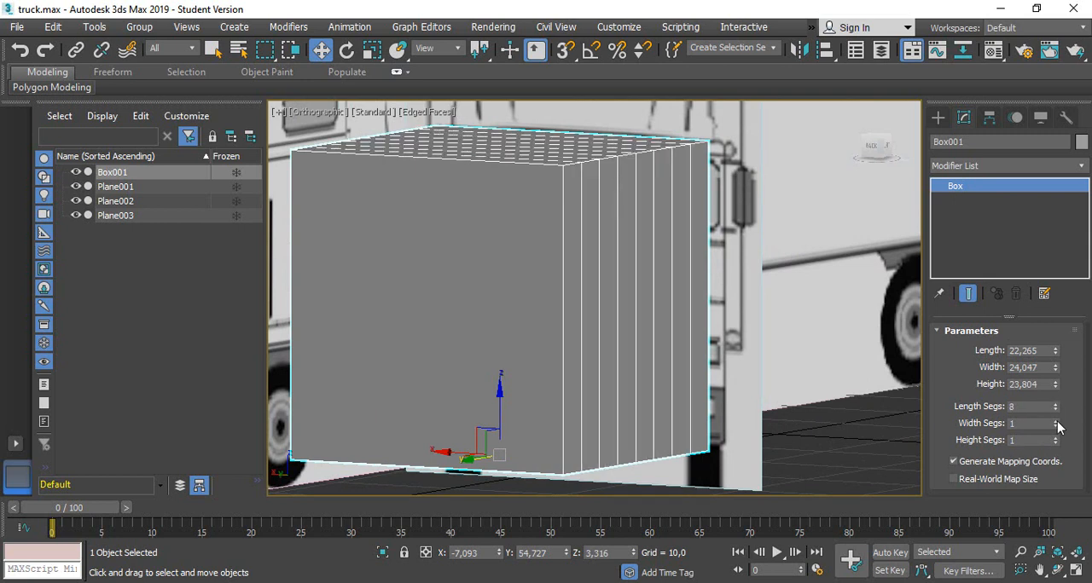
Set the box's width segments to 6
click(1056, 421)
click(1056, 422)
click(1056, 421)
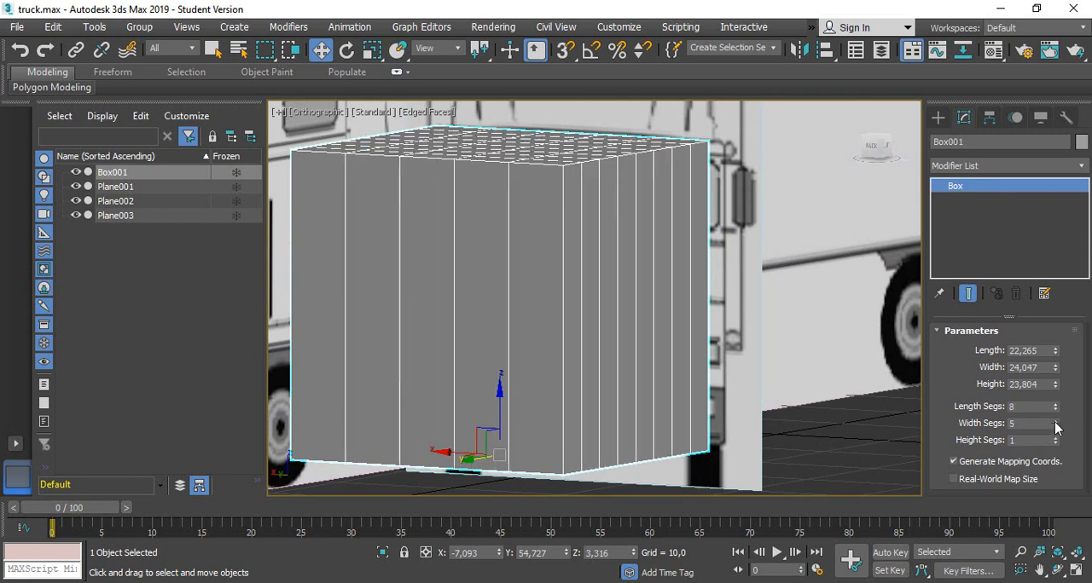
click(1056, 422)
click(1056, 422)
Set the box's height segments to 8
click(1056, 438)
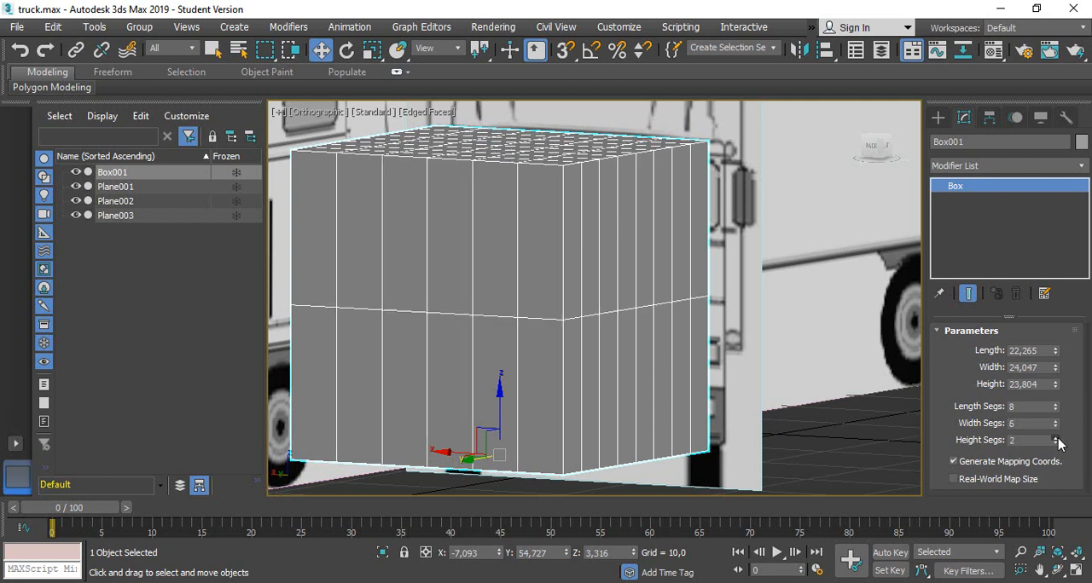
click(1056, 438)
click(1056, 438)
click(1056, 438)
click(1056, 437)
click(1056, 437)
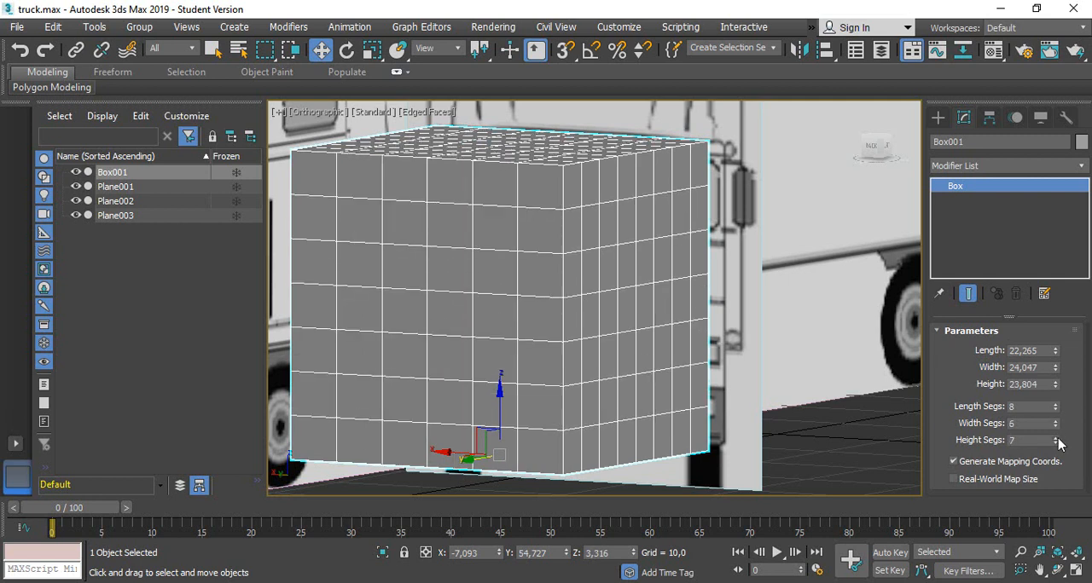
click(1056, 438)
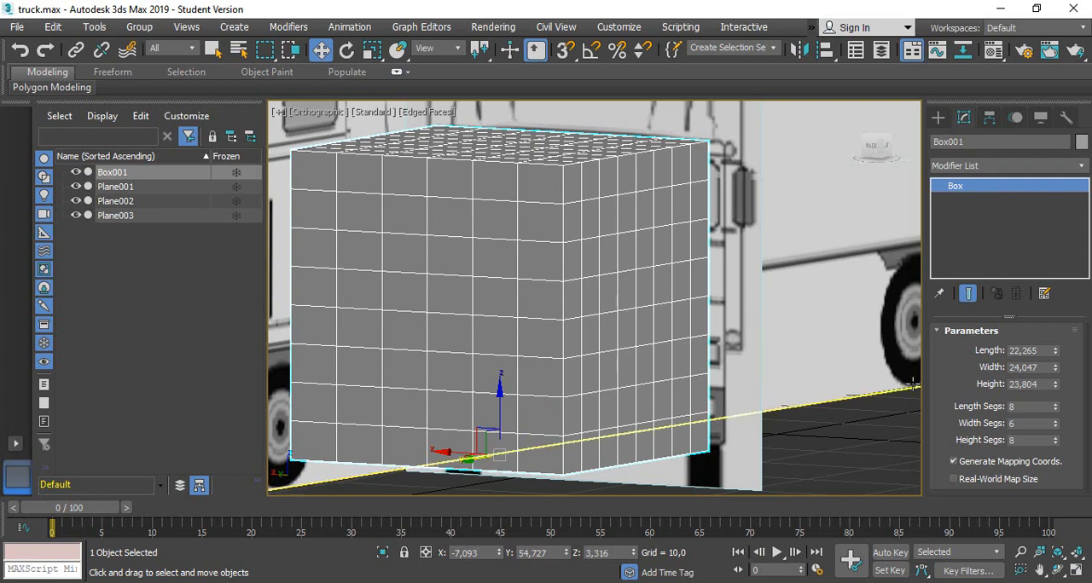
Return to the Back view and convert the segmented box to an Editable Poly
alt+middle_drag(597, 367, 828, 261)
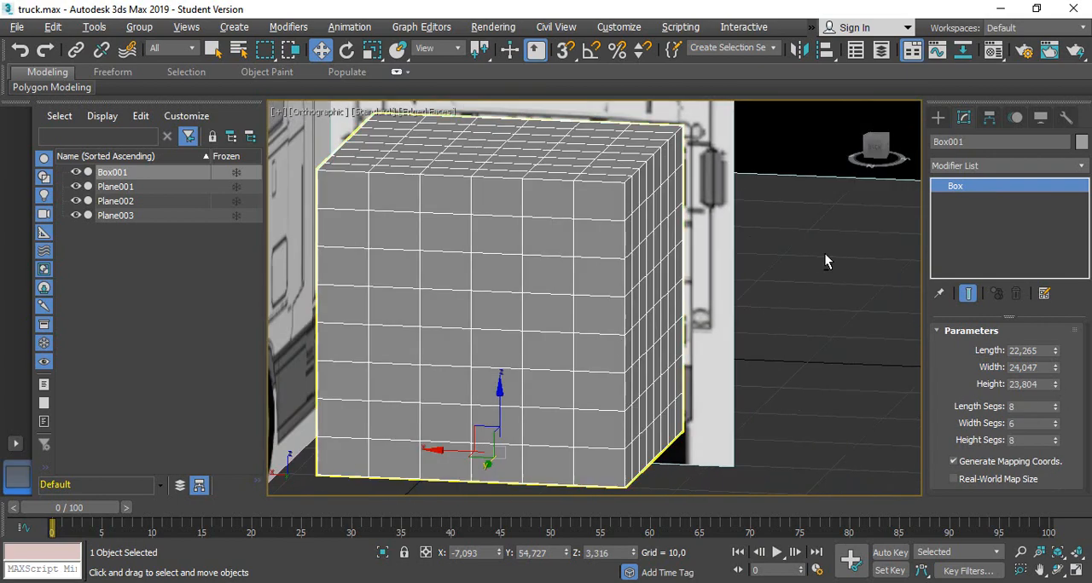
click(874, 147)
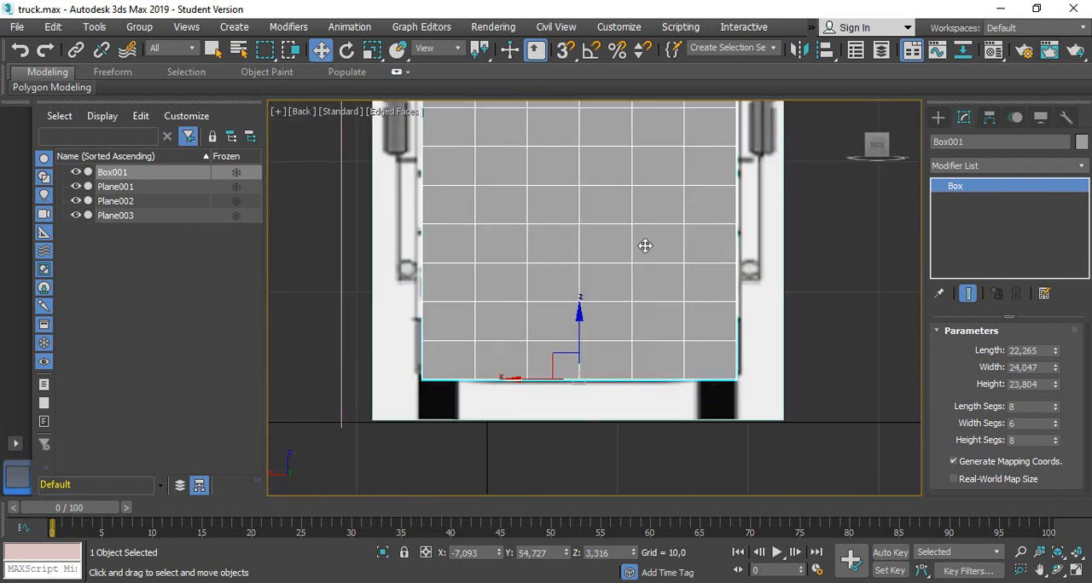
alt+middle_drag(643, 244, 644, 302)
click(877, 155)
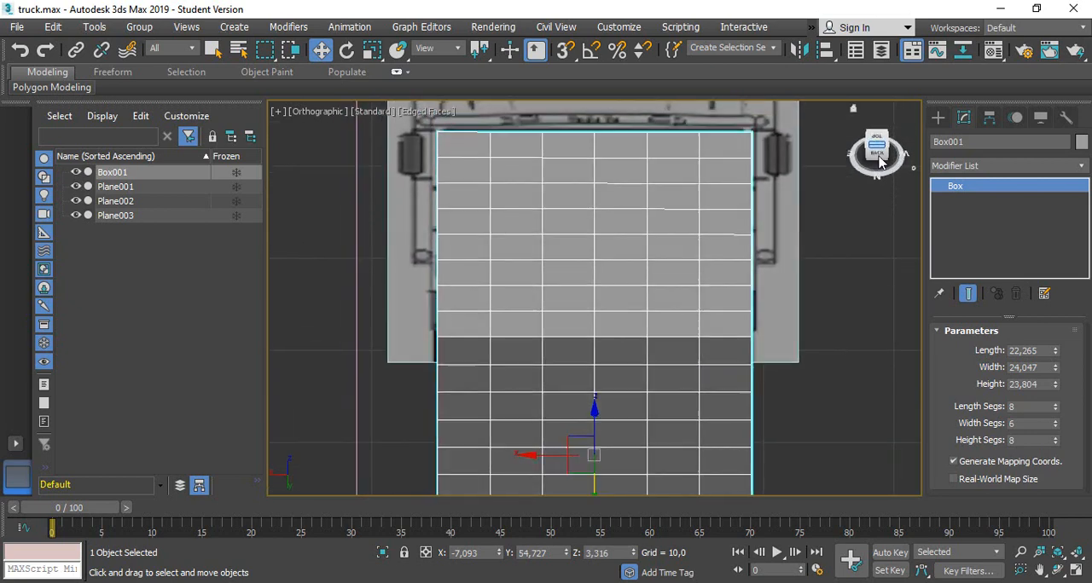
drag(878, 162, 863, 187)
middle_drag(684, 190, 648, 504)
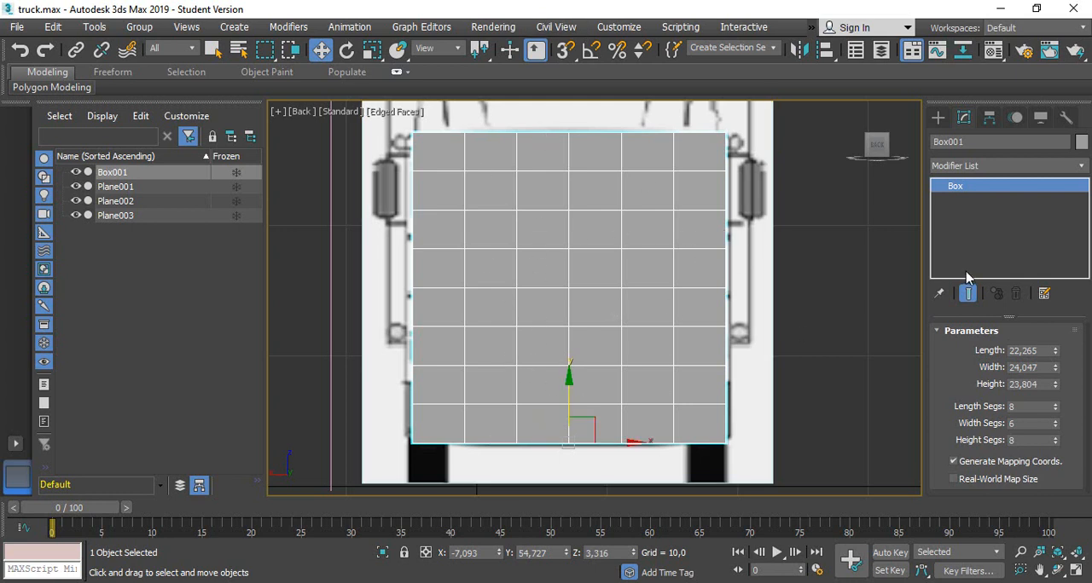
click(938, 118)
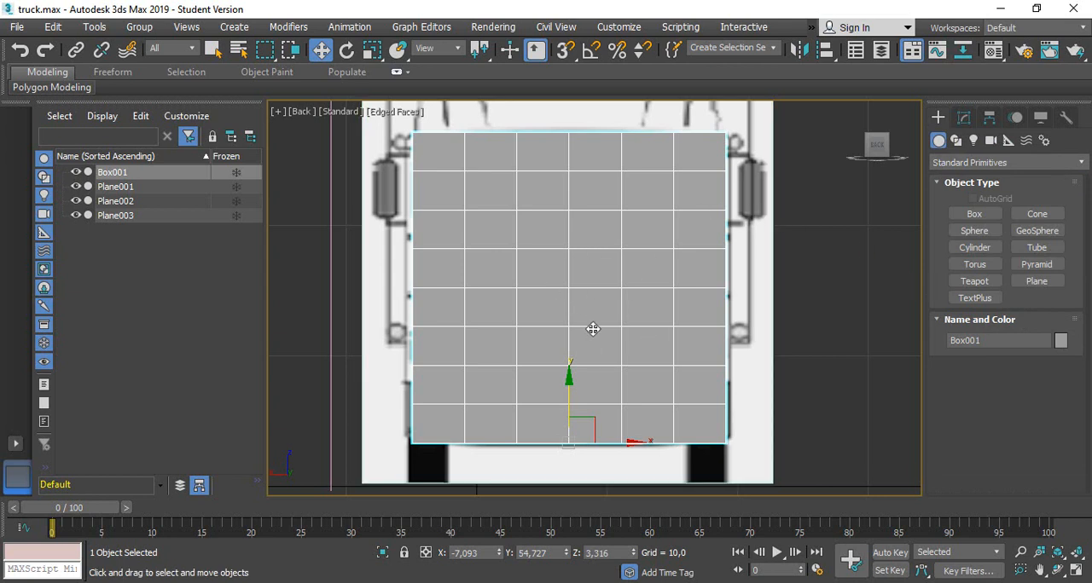
right_click(564, 224)
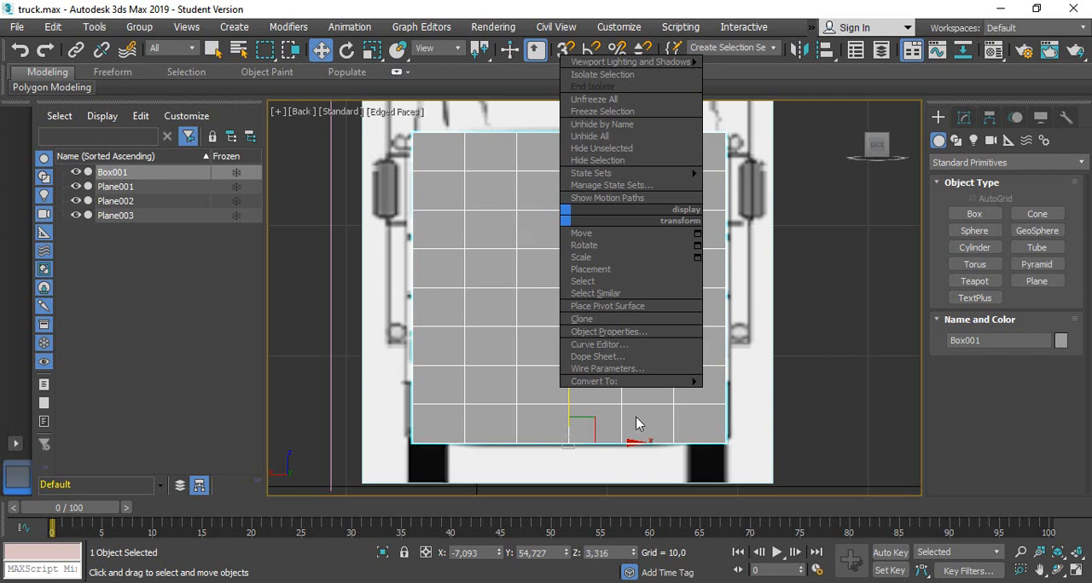
mouse_move(623, 383)
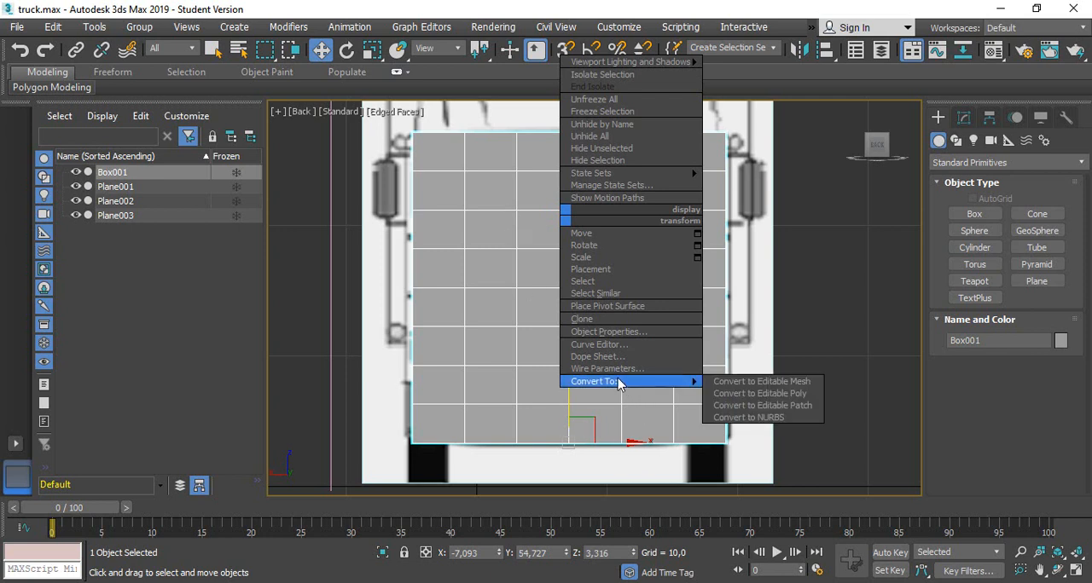
click(803, 394)
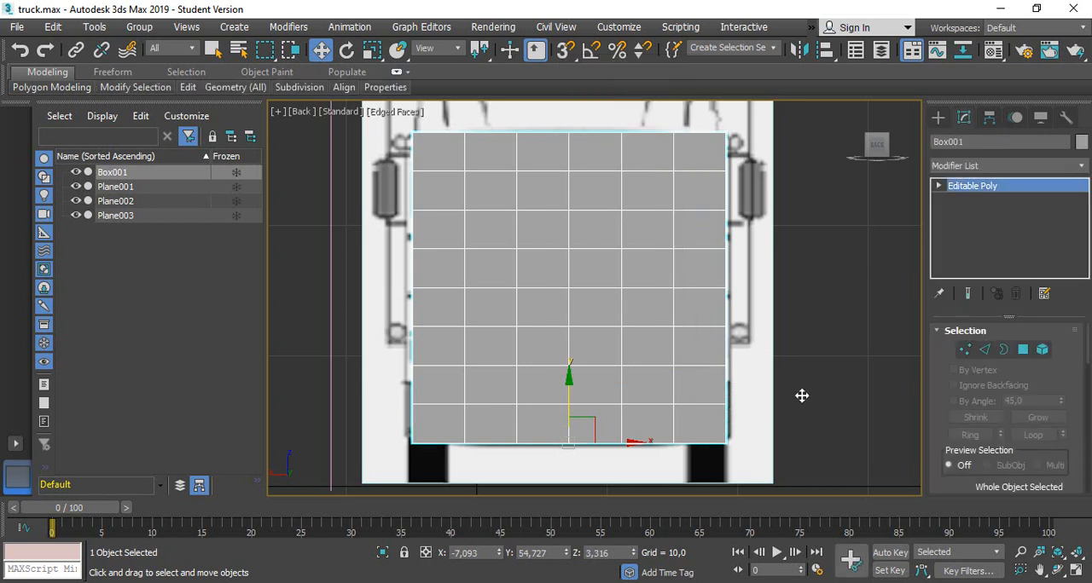
Try the vertex, edge and border selection levels, picking a vertical and a horizontal edge near the top of the box
click(963, 351)
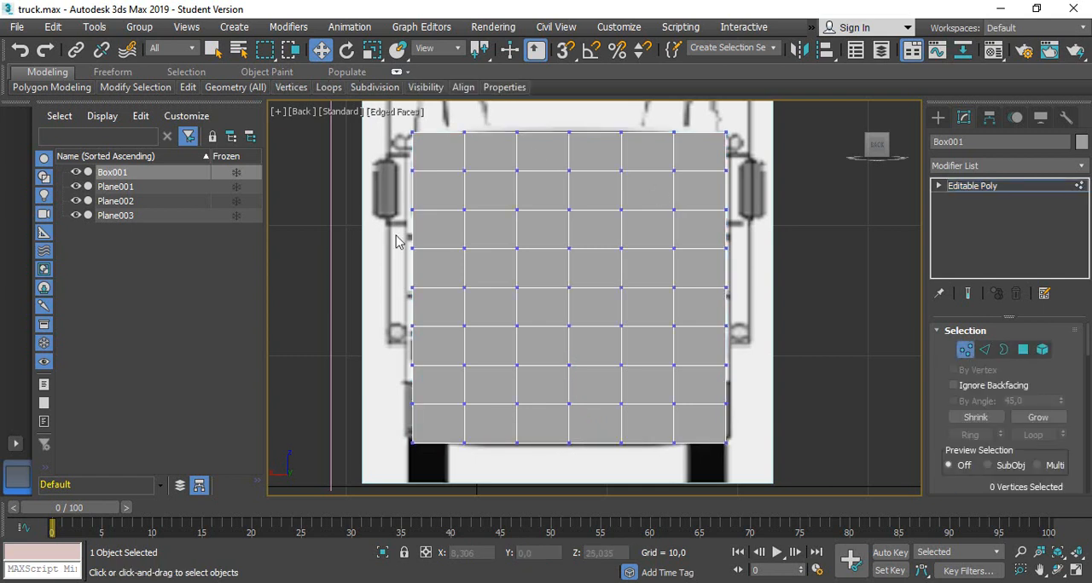
click(985, 350)
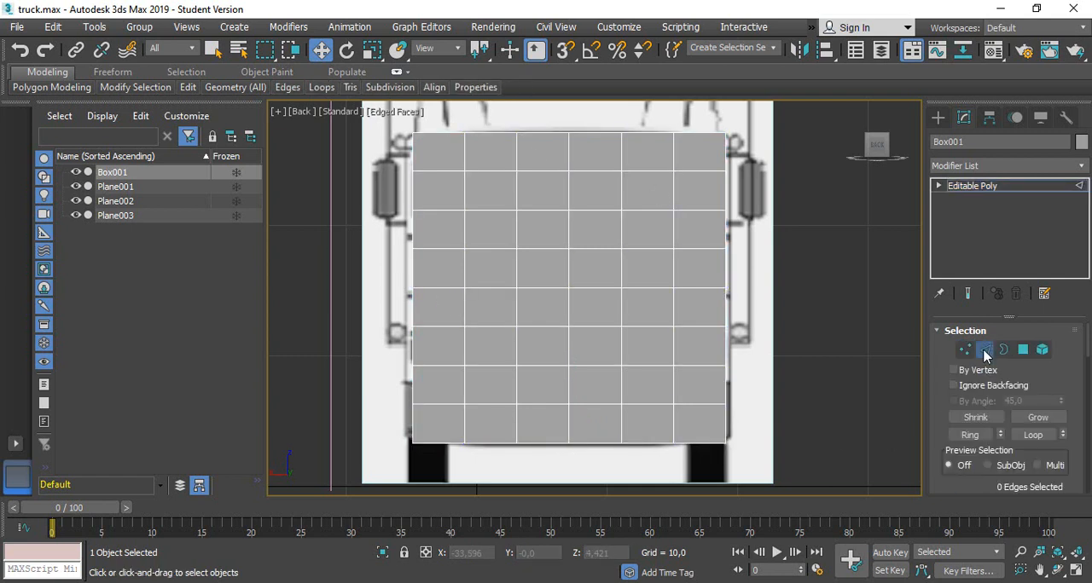
click(514, 154)
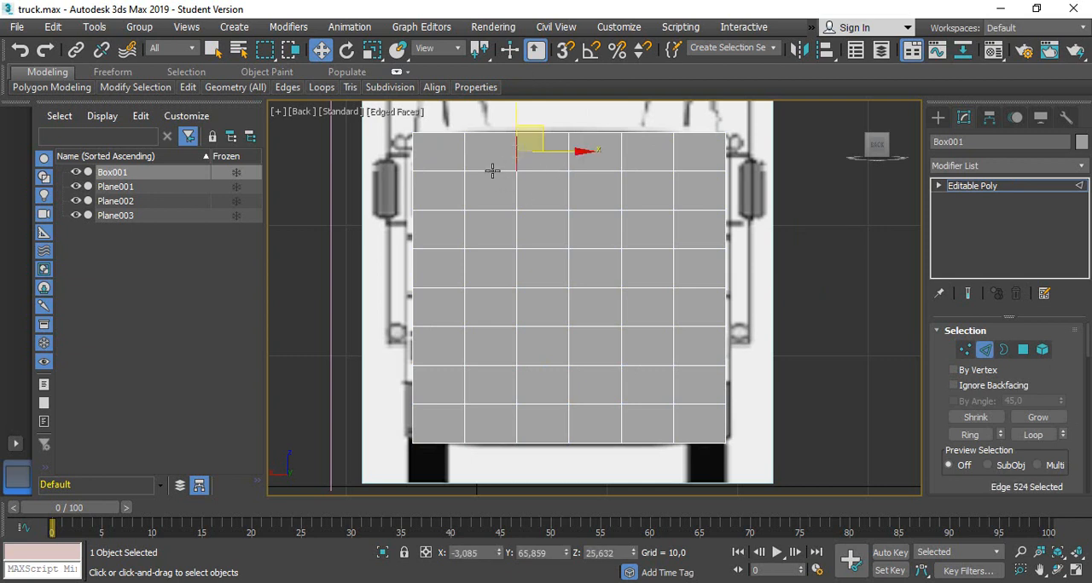
click(492, 170)
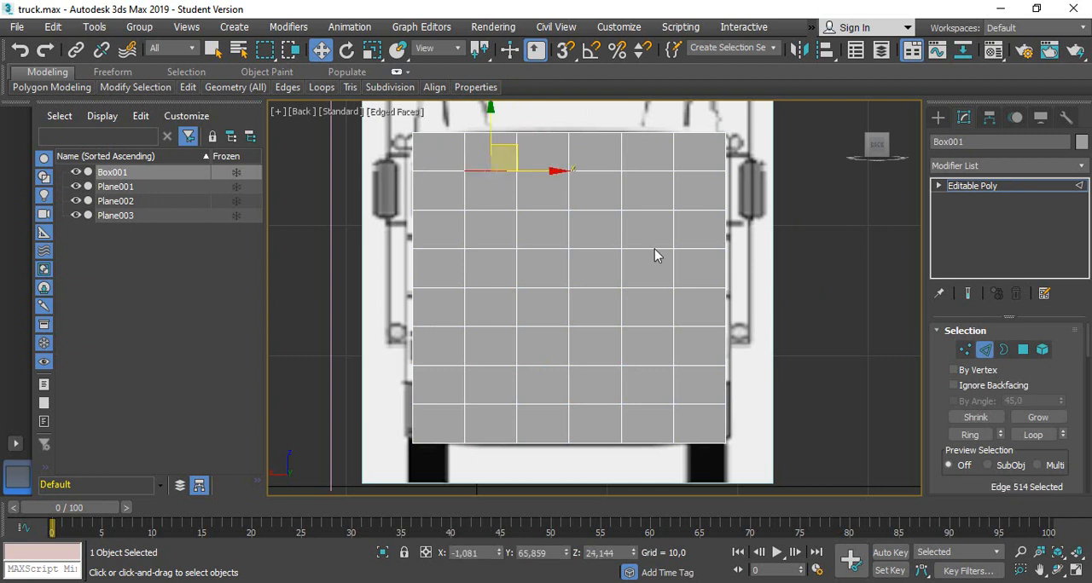
click(1004, 350)
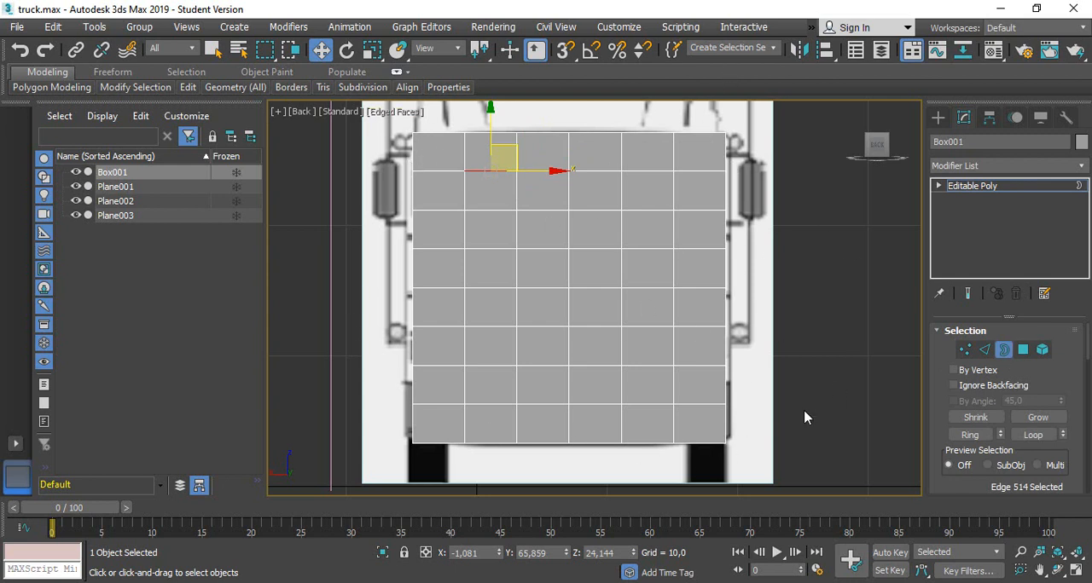
Try the polygon and element selection levels, picking single faces on the box's upper half and then the whole box
click(1023, 354)
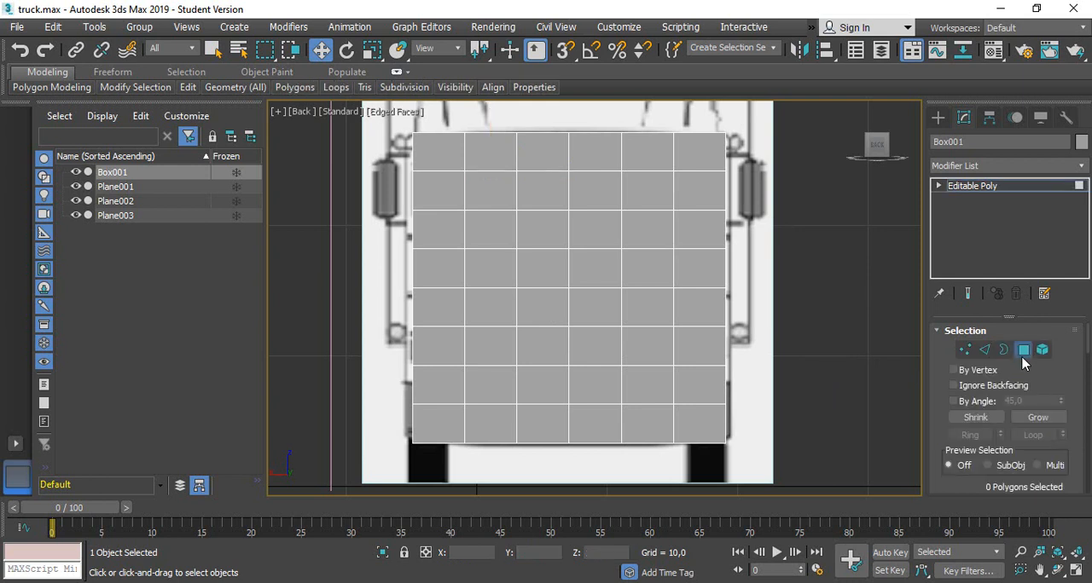
click(631, 196)
click(597, 194)
click(597, 224)
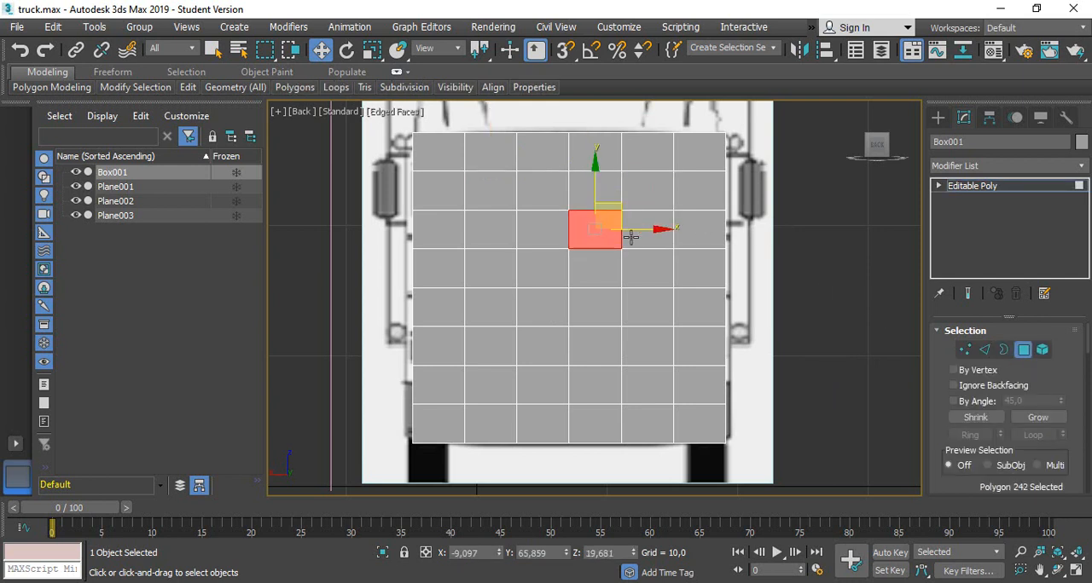
click(633, 238)
click(1042, 350)
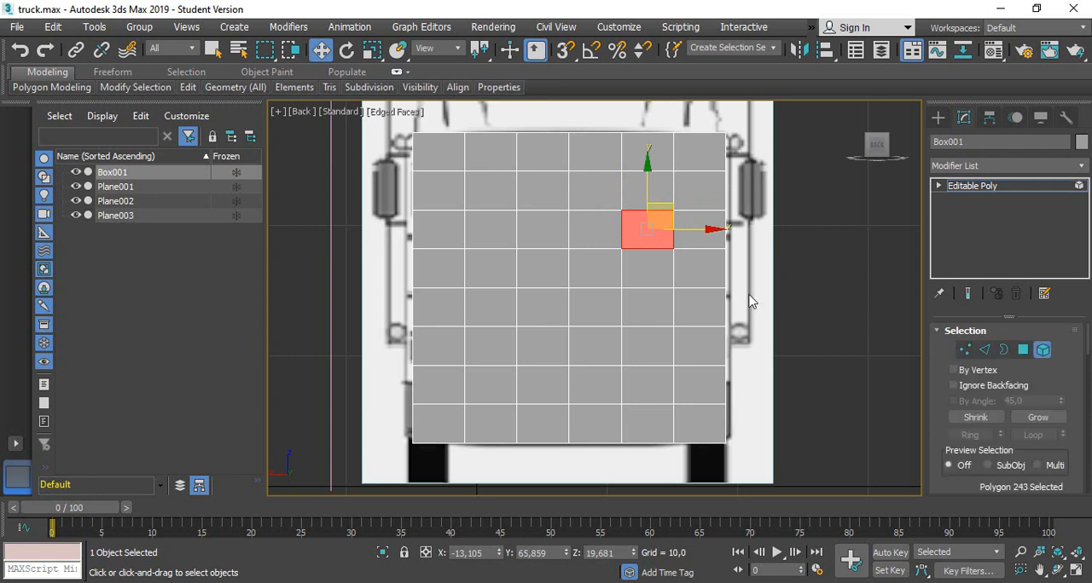
click(620, 258)
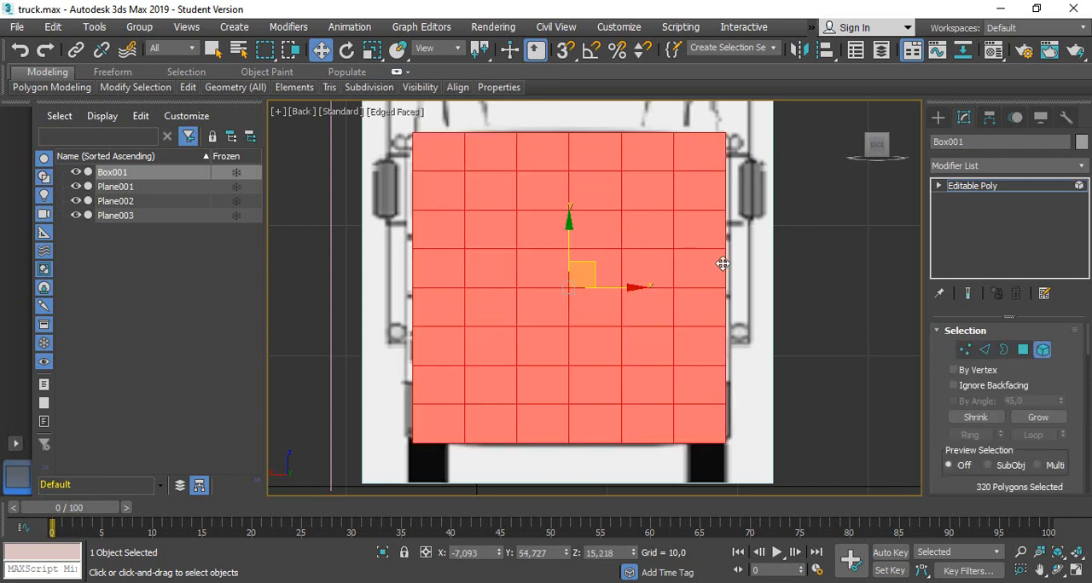
Delete all vertices on the left side of the box's vertical centre line, as seen in the Back view
click(966, 350)
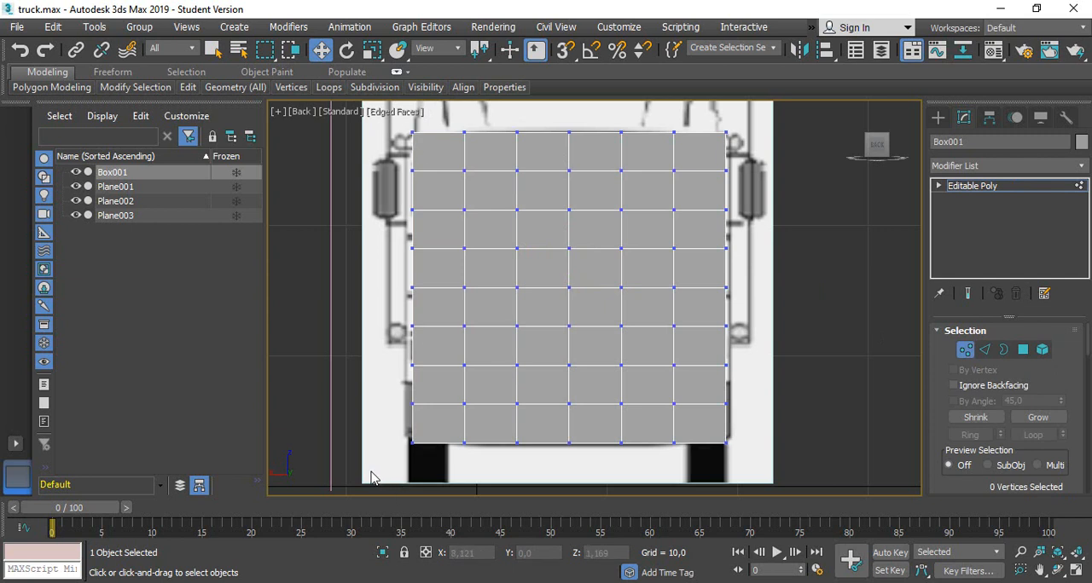
drag(371, 470, 551, 116)
key(Delete)
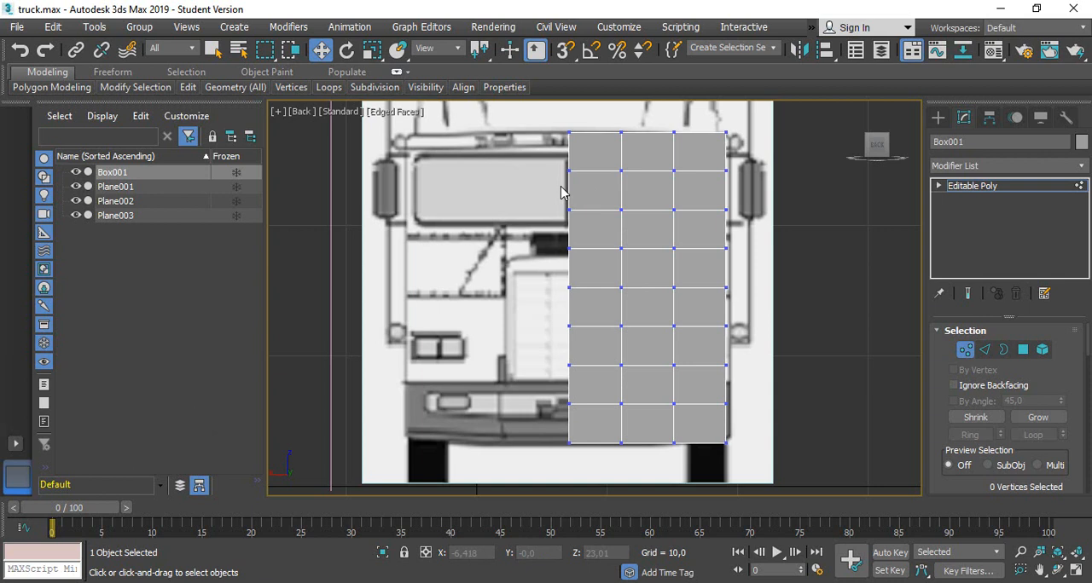
Make the half box see-through over the front blueprint and frame its top edge in the Back view
key(alt+x)
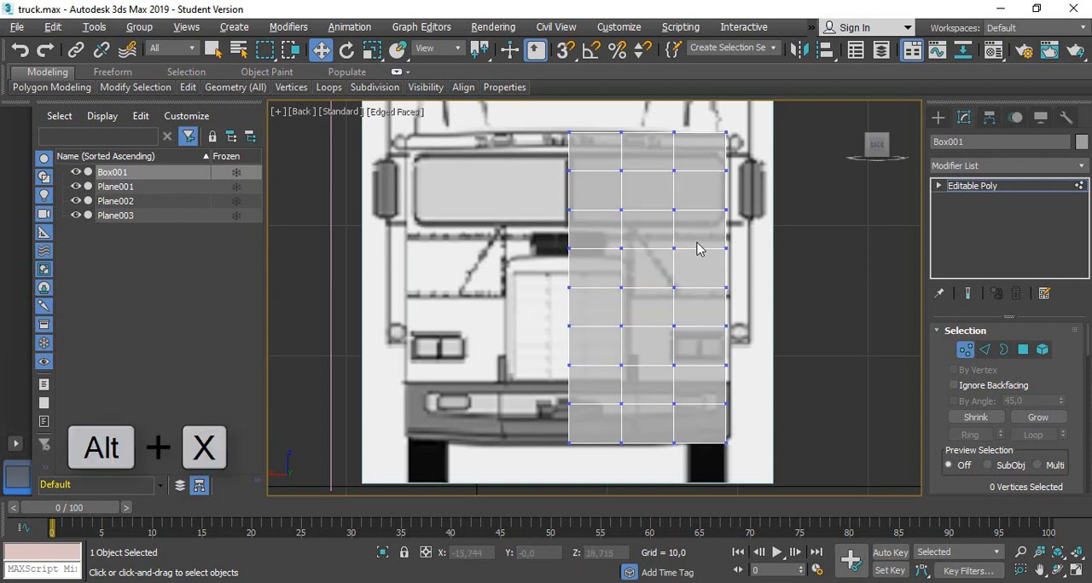
scroll(723, 183, up, 2)
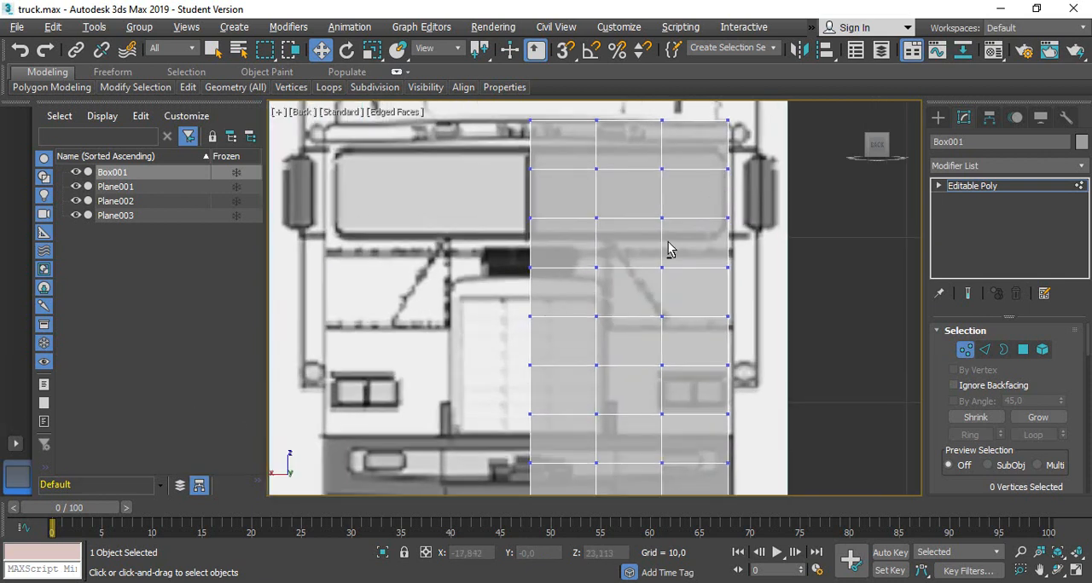
alt+middle_drag(602, 160, 602, 186)
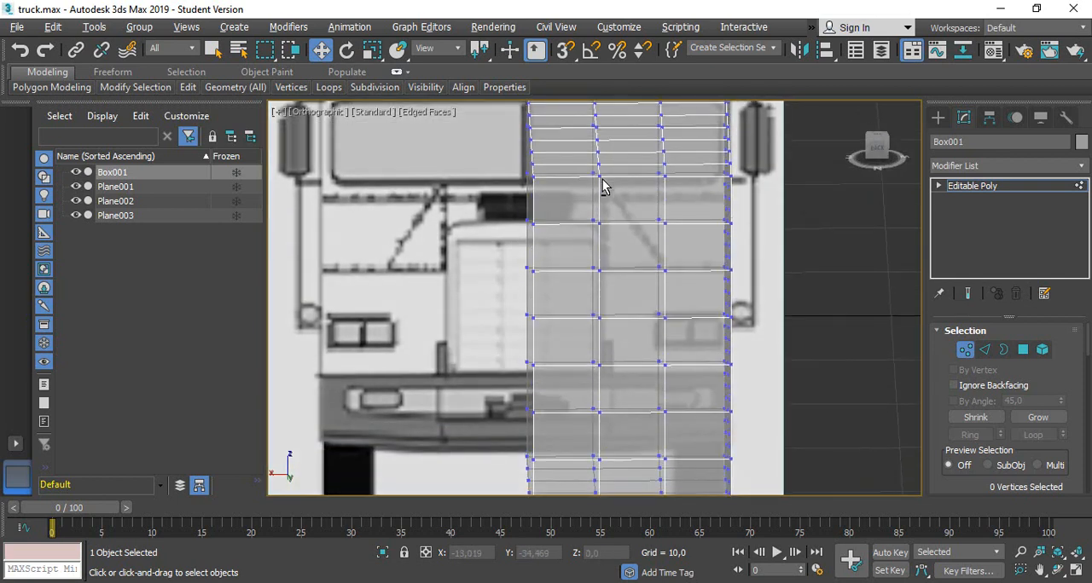
click(875, 146)
scroll(604, 244, up, 5)
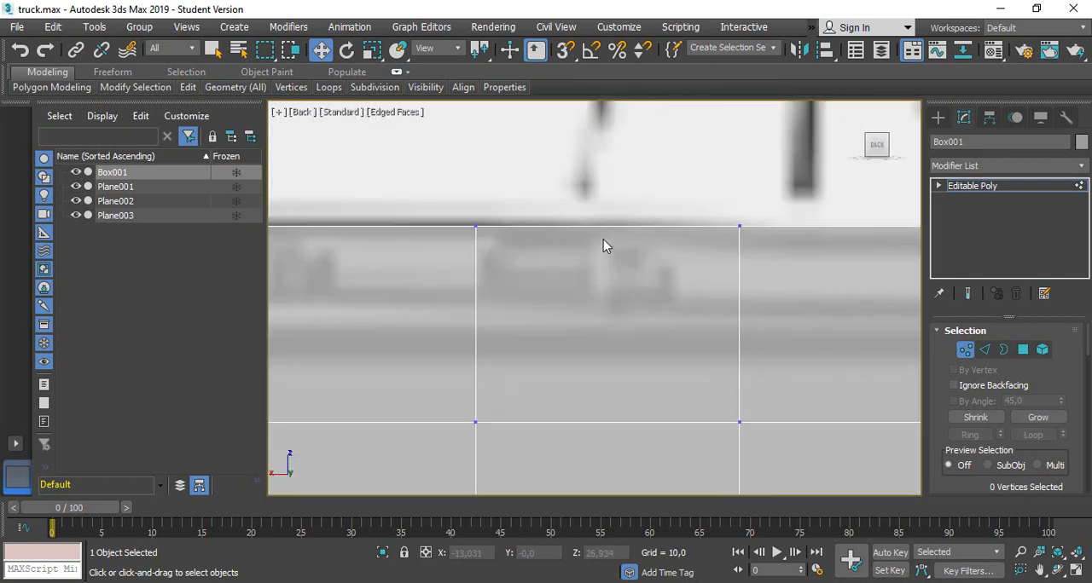
scroll(597, 243, down, 2)
middle_drag(450, 224, 541, 219)
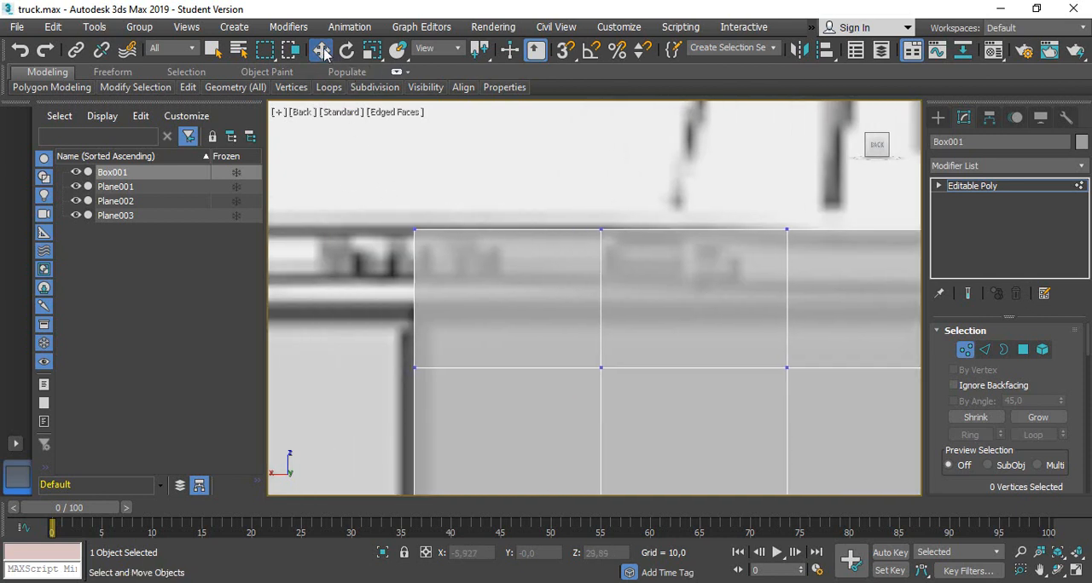
Try picking only the single top vertex on the centre line, check its selection in 3D, and return to the Back view
drag(361, 168, 487, 274)
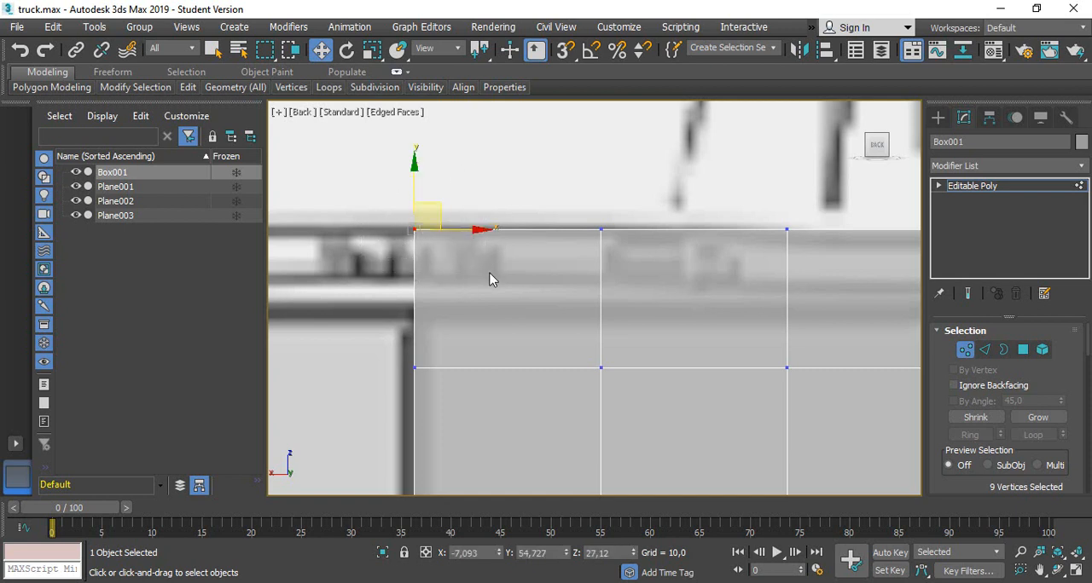
click(415, 229)
drag(483, 279, 483, 279)
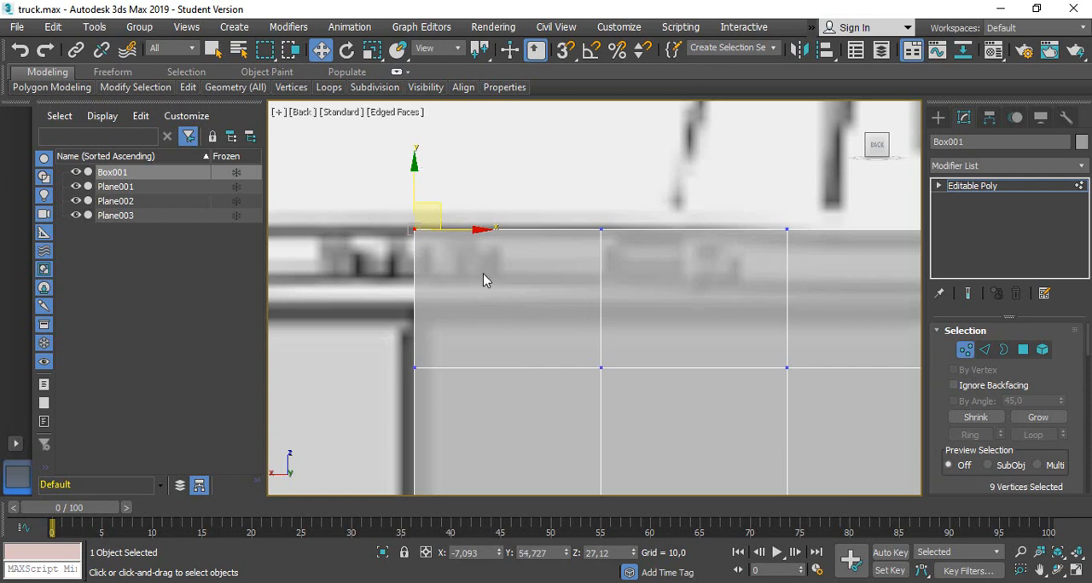
click(416, 230)
alt+middle_drag(608, 258, 532, 268)
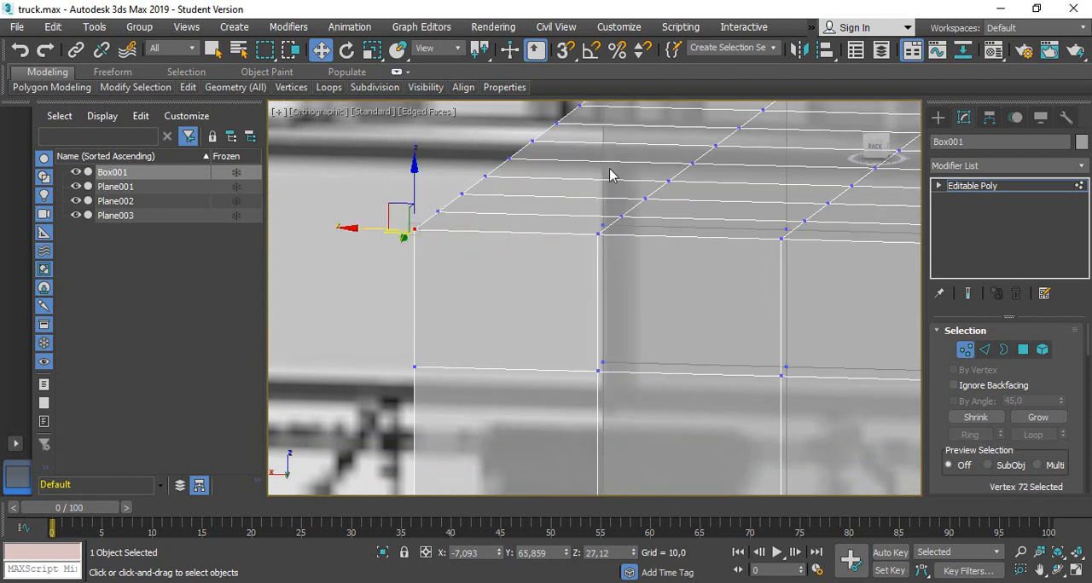
click(874, 149)
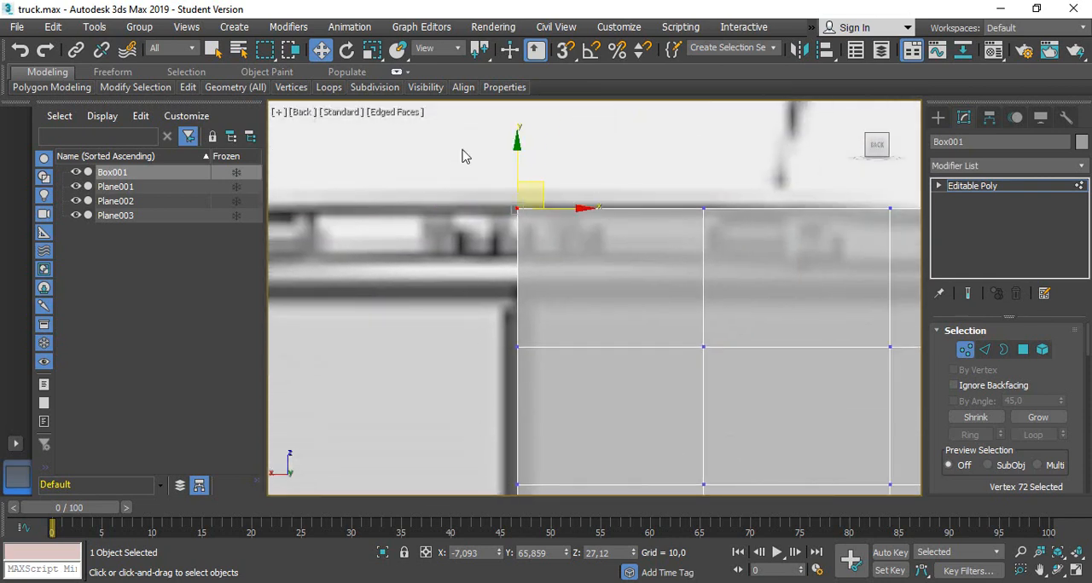
Raise the full-depth top vertex rows at the centre line and the adjacent column to the blueprint's roofline, the adjacent one to about Z 27.24
drag(522, 251, 523, 252)
alt+middle_drag(720, 238, 701, 248)
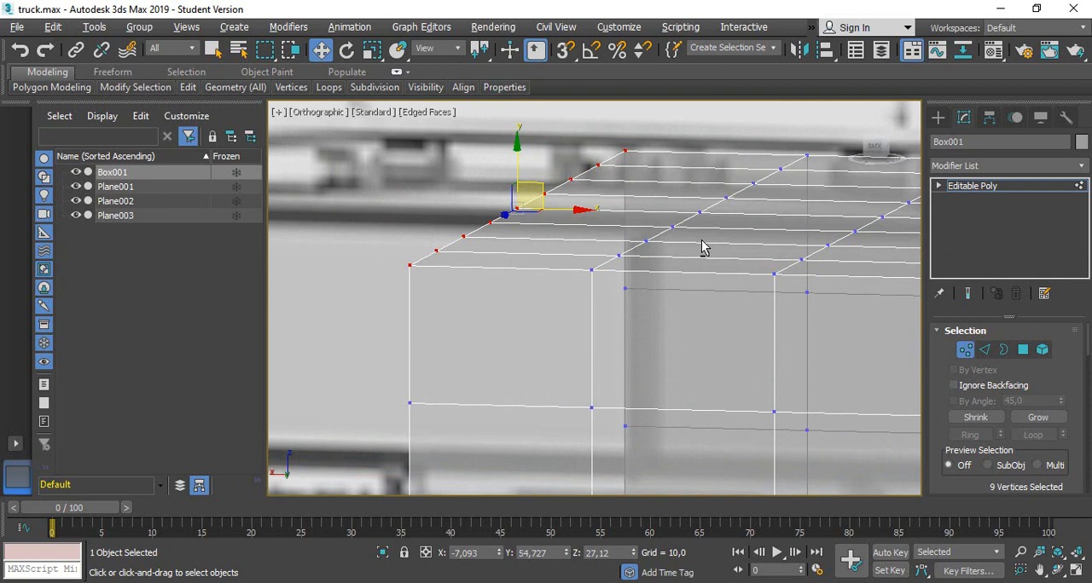
click(871, 150)
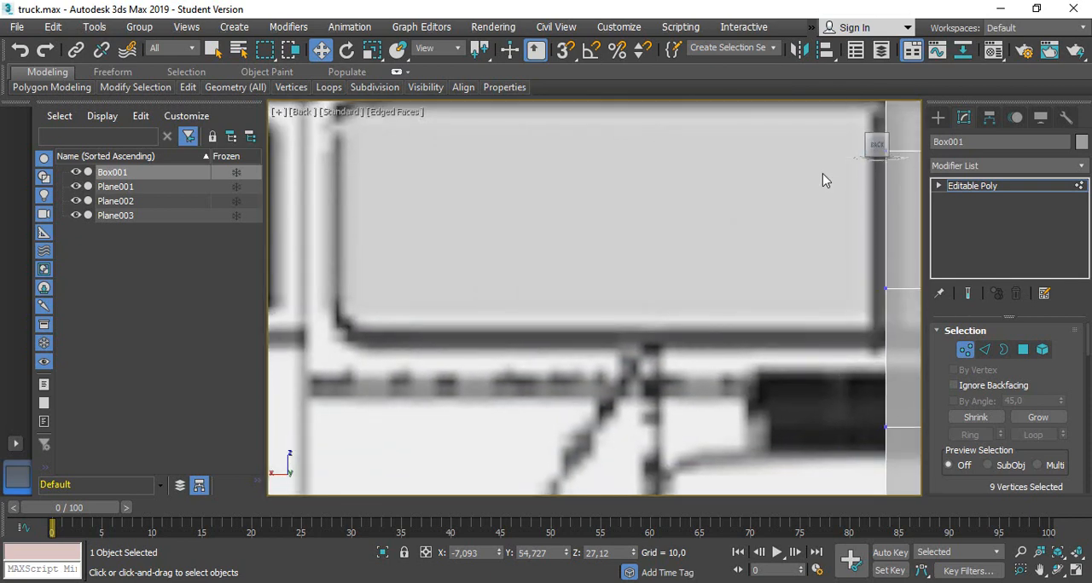
middle_drag(805, 165, 523, 130)
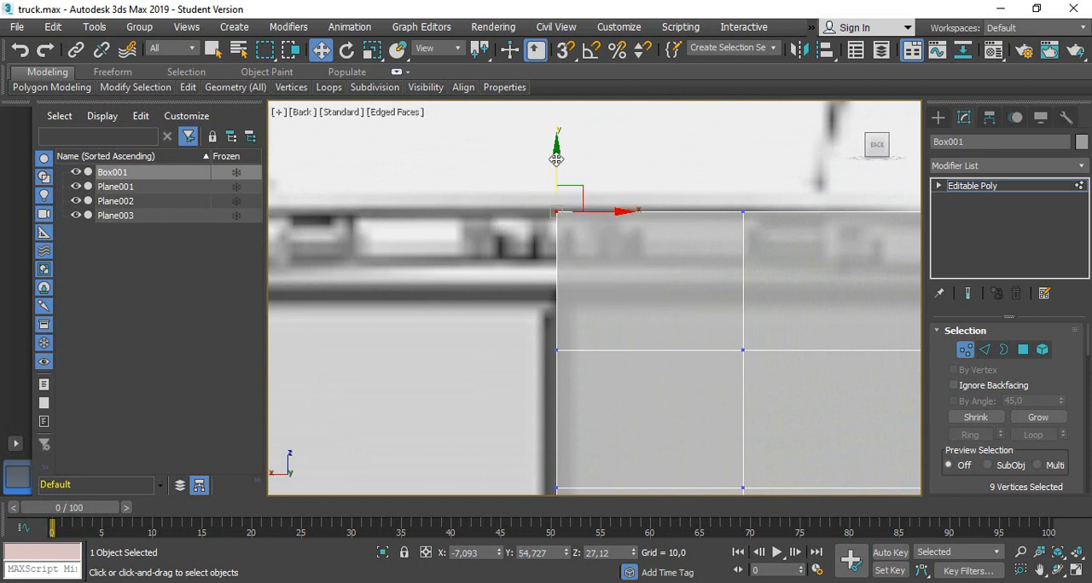
drag(558, 158, 557, 149)
drag(700, 156, 778, 279)
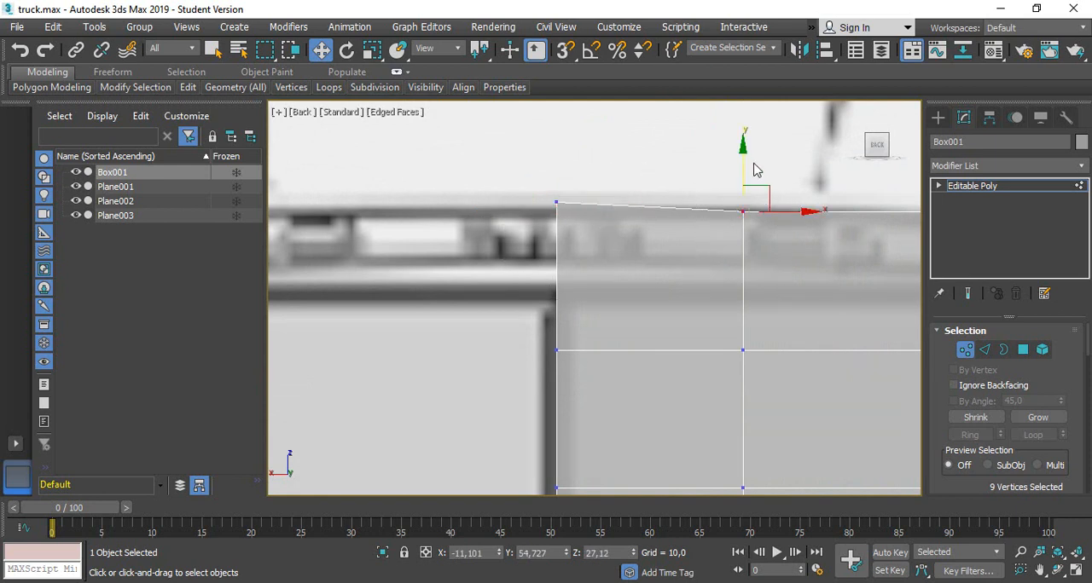
drag(744, 157, 748, 151)
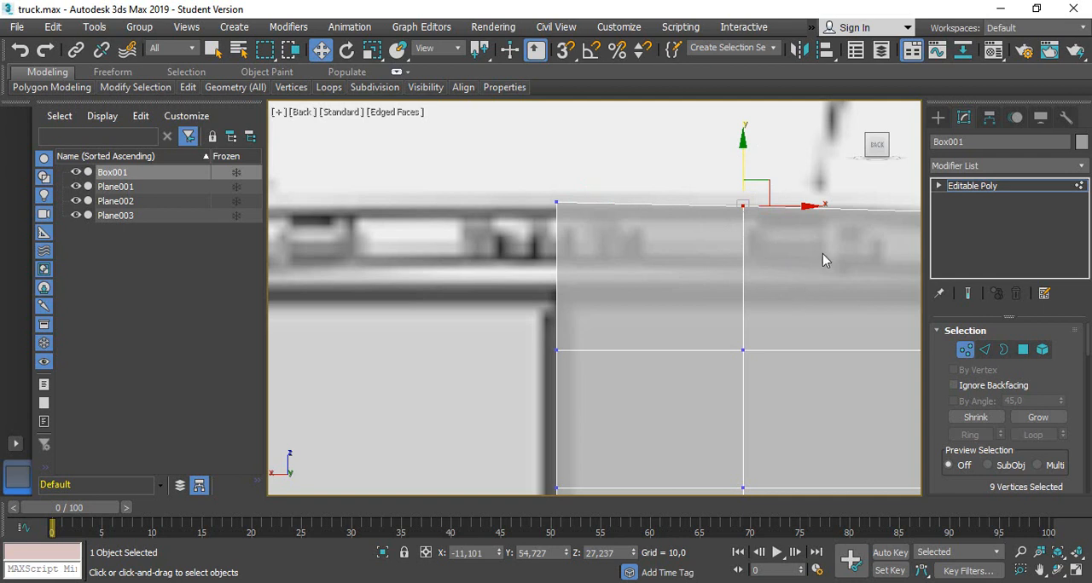
Fit the full-depth vertex row at the outer top corner to the roofline at about X -18.98, Z 27.01
middle_drag(823, 253, 480, 275)
drag(758, 188, 806, 296)
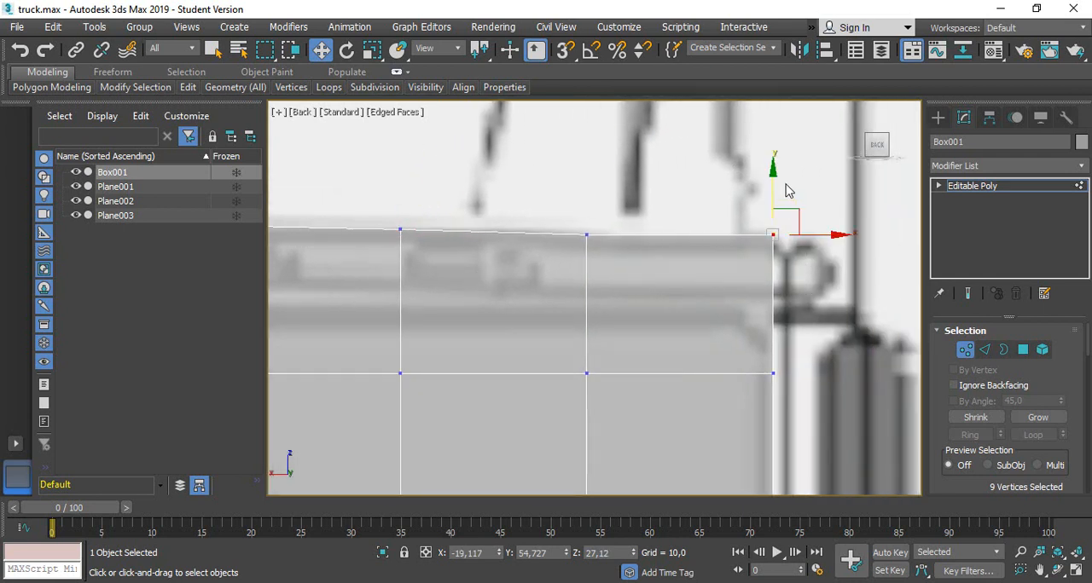
drag(773, 172, 774, 177)
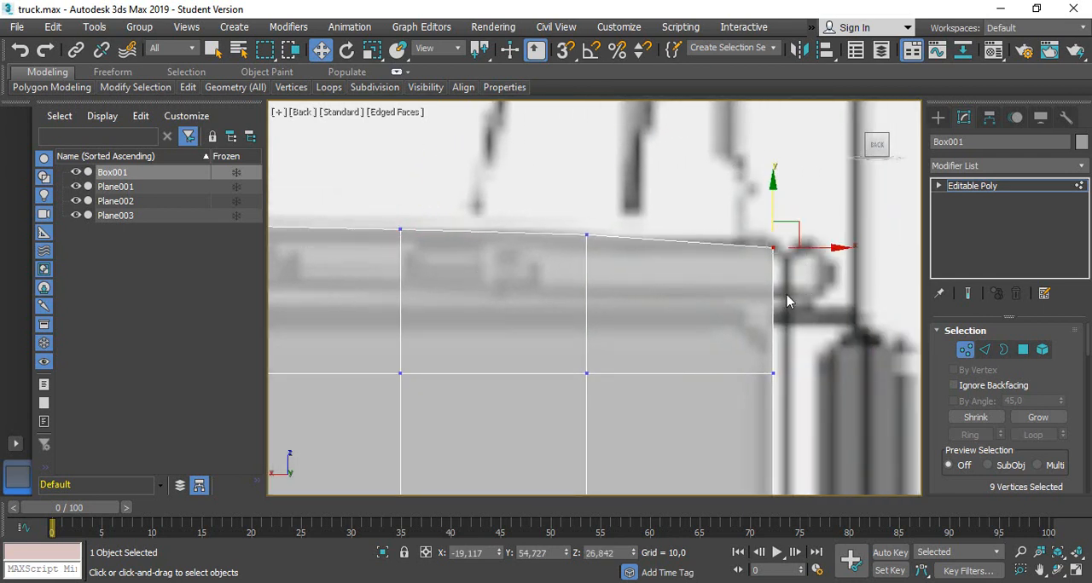
scroll(679, 340, down, 2)
scroll(725, 291, up, 3)
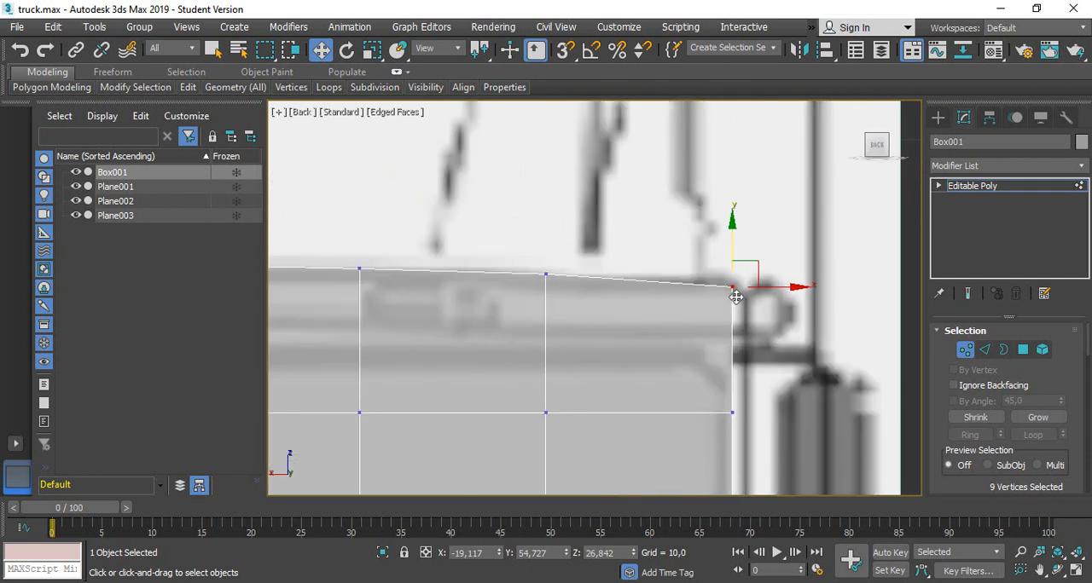
drag(734, 245, 735, 235)
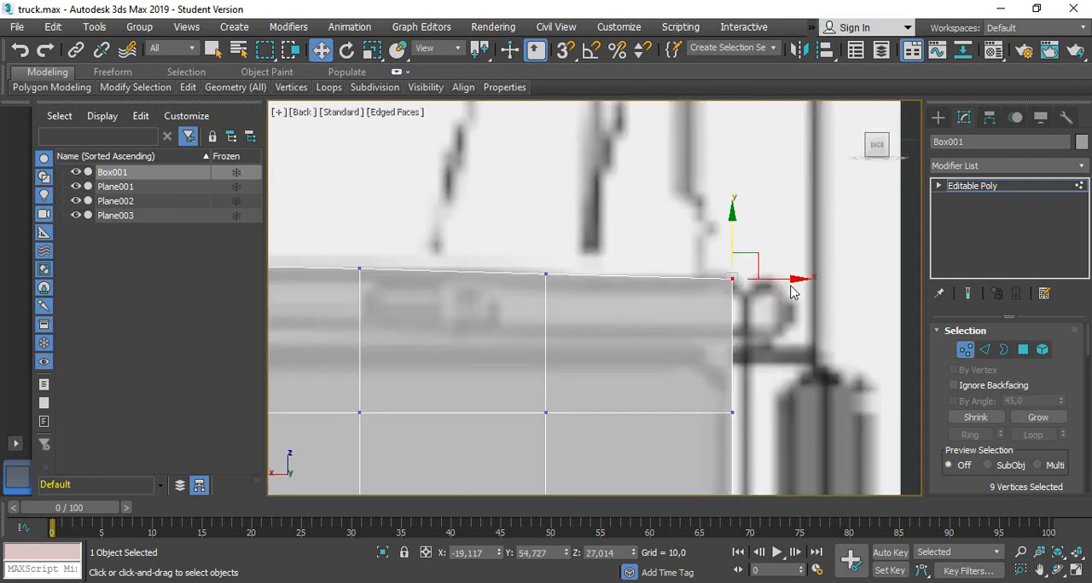
drag(790, 280, 786, 280)
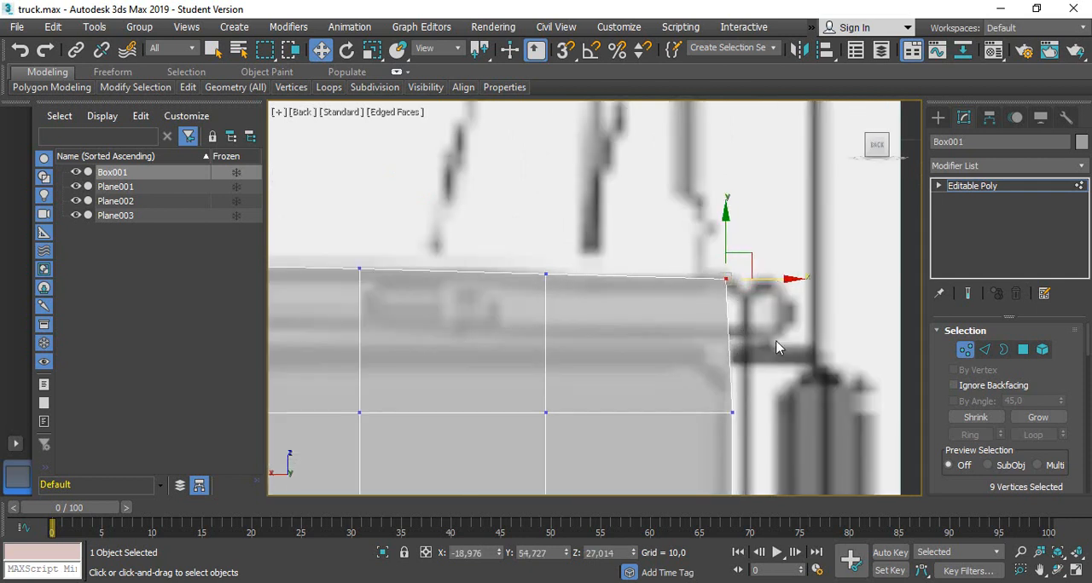
Connect all vertical edges of the box's top segment with one horizontal edge loop
scroll(670, 332, down, 2)
middle_drag(601, 321, 674, 304)
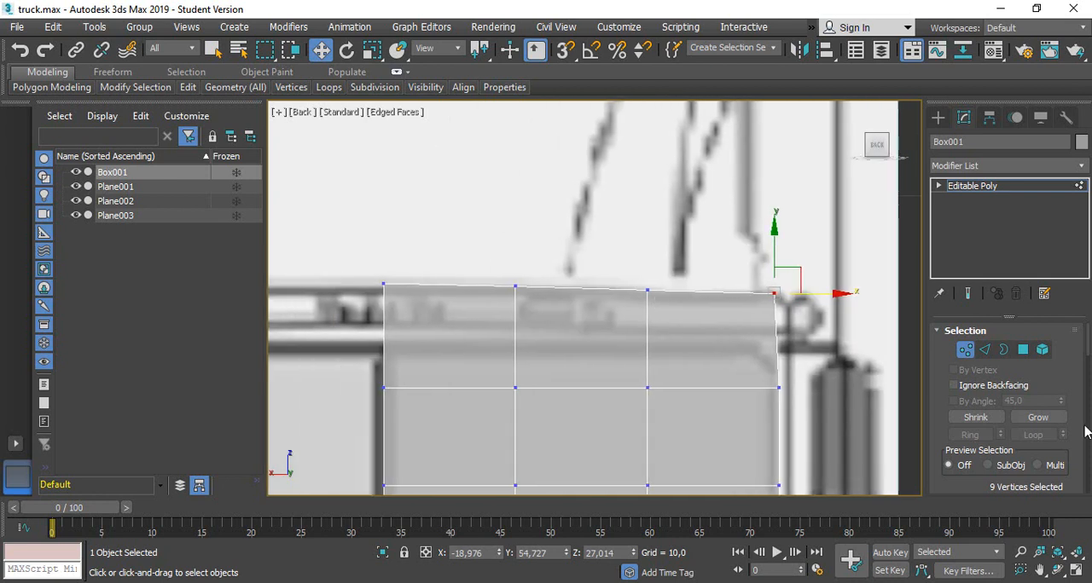
click(985, 350)
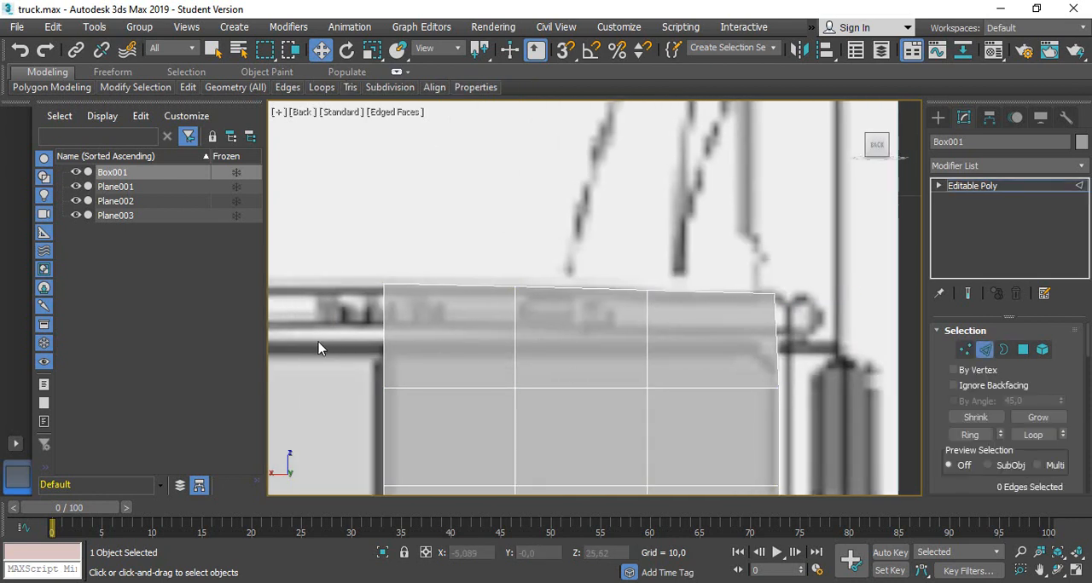
drag(316, 342, 857, 368)
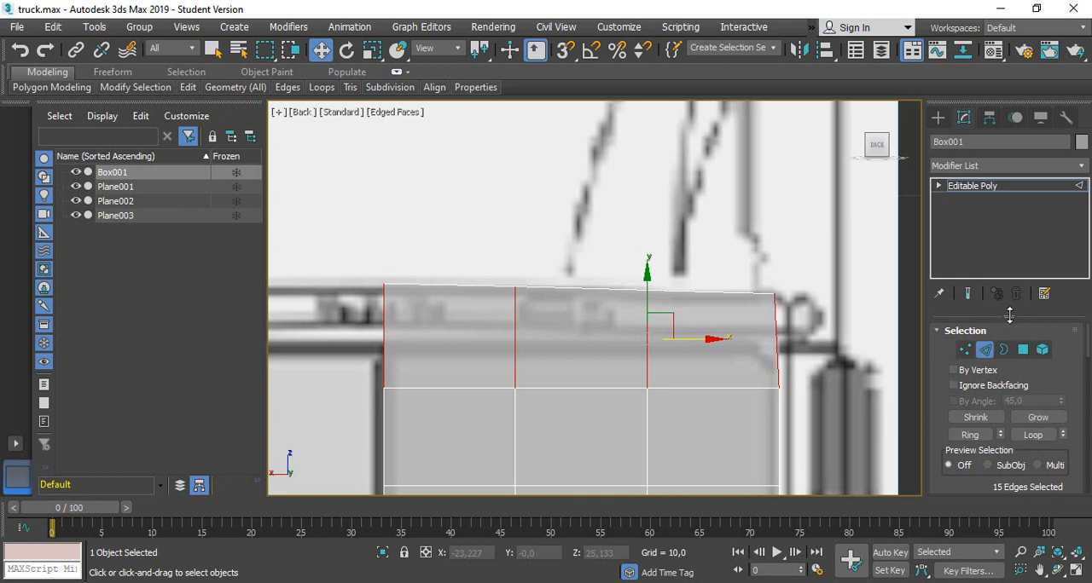
drag(1010, 316, 1010, 259)
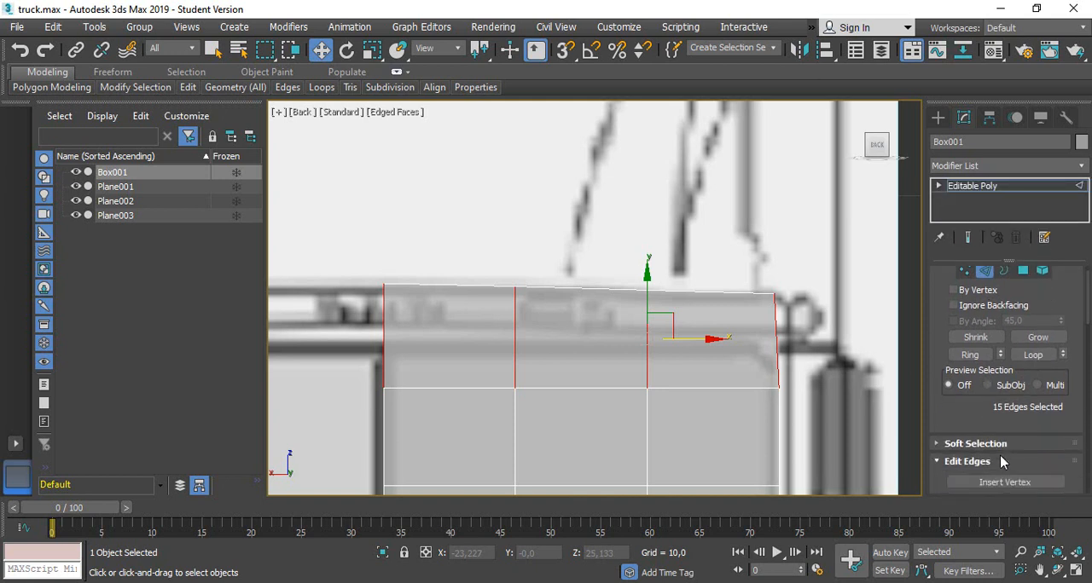
scroll(1001, 461, down, 3)
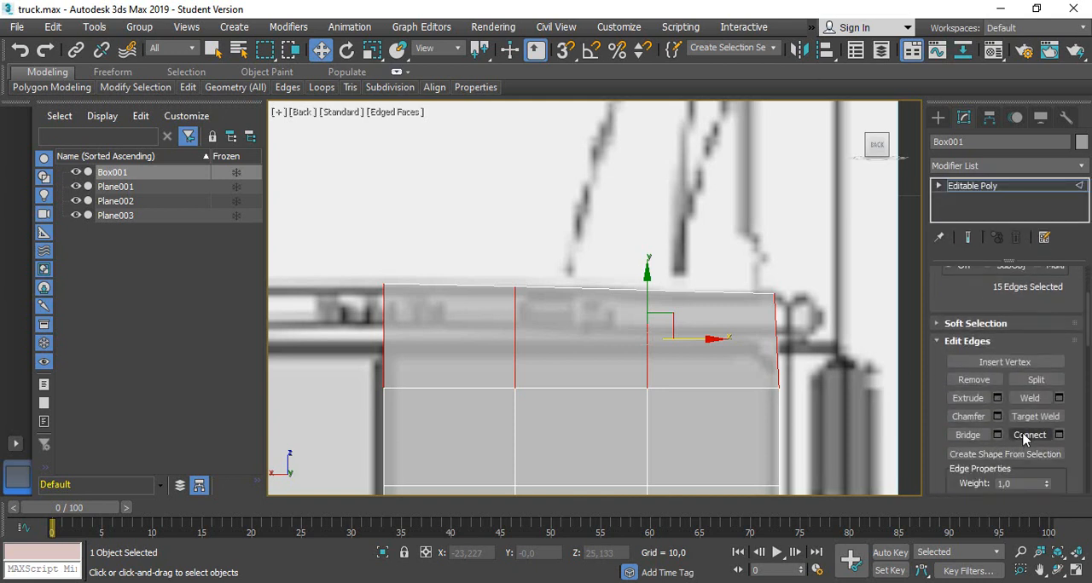
click(1026, 436)
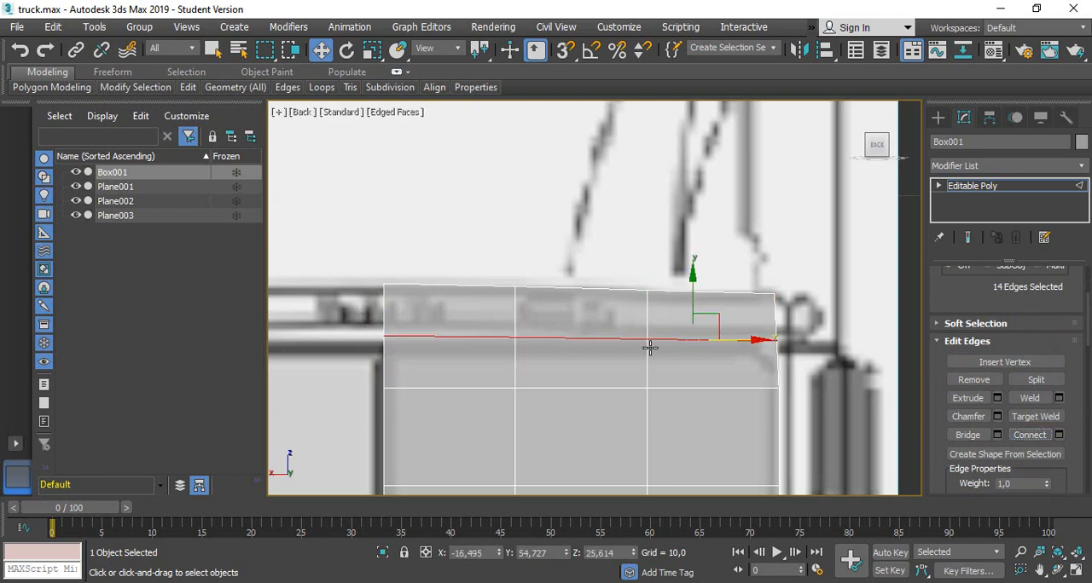
Check the new edge loop in 3D, then raise its vertices close beneath the roofline in the Back view
alt+middle_drag(726, 288, 694, 300)
click(874, 151)
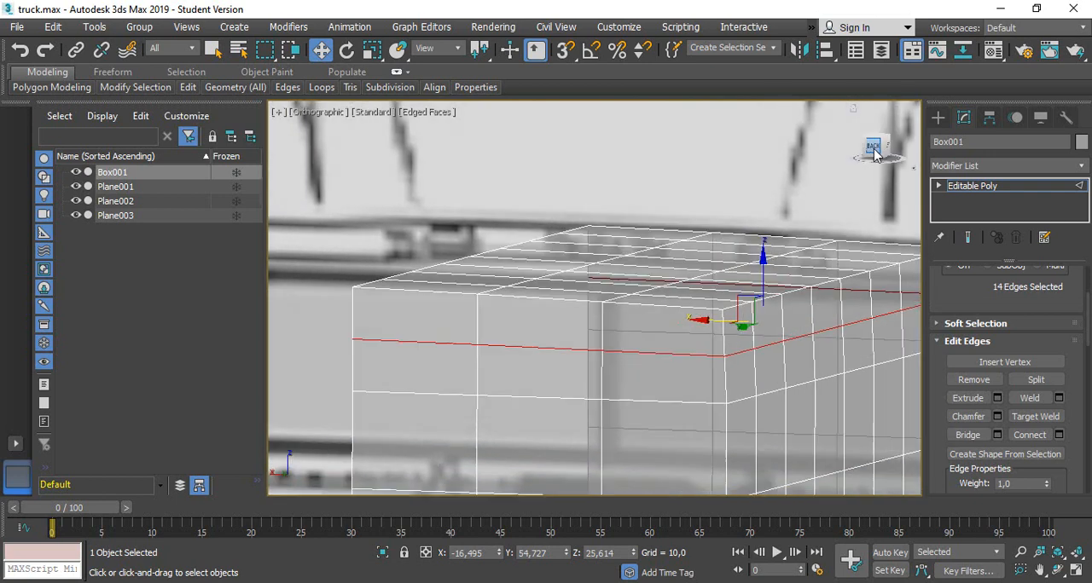
middle_drag(848, 275, 403, 349)
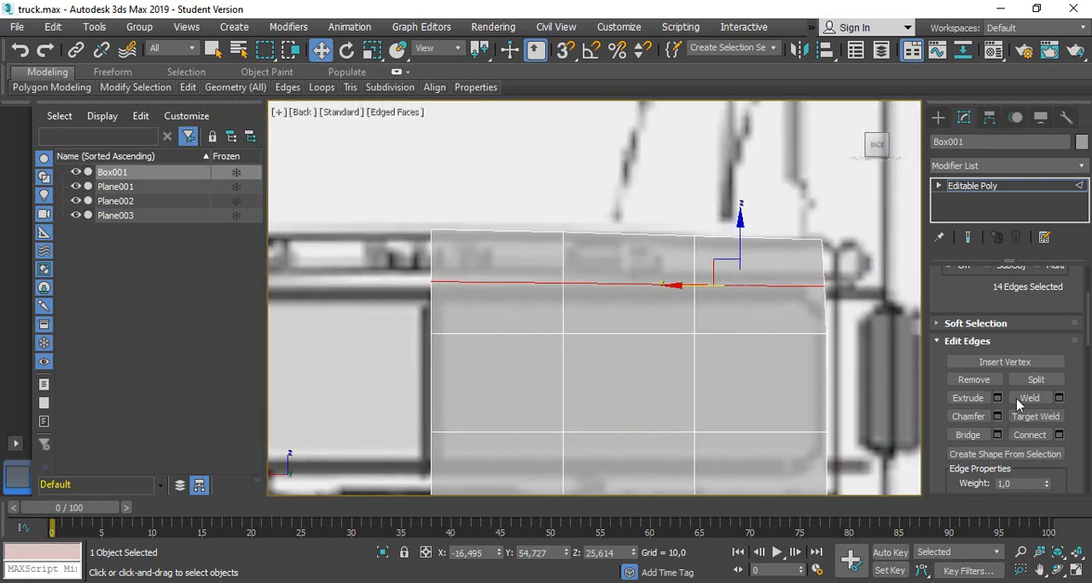
scroll(959, 401, up, 5)
click(965, 296)
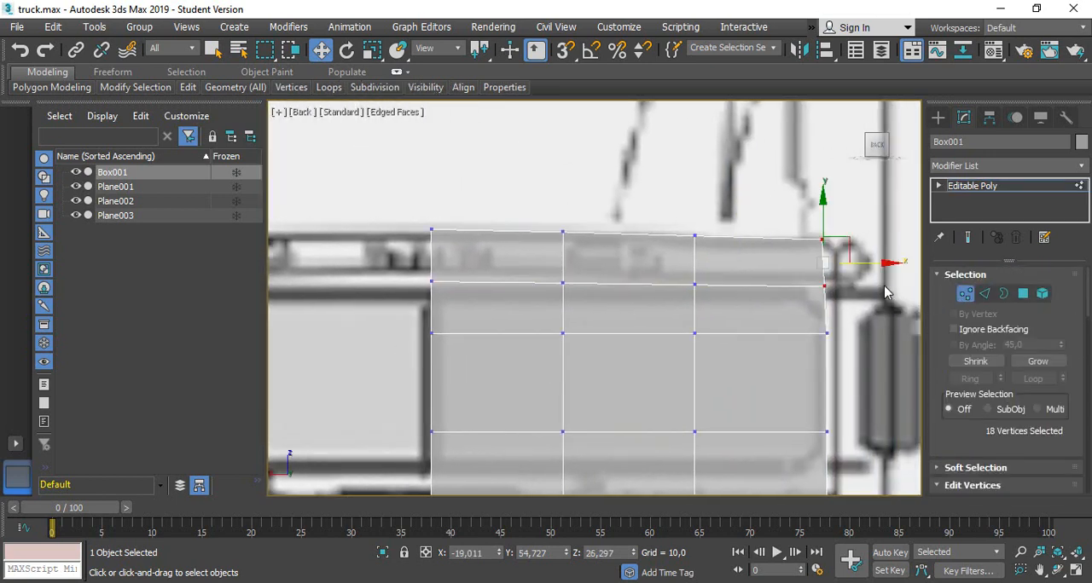
drag(398, 271, 882, 312)
drag(715, 244, 723, 208)
Push the new loop's outer side vertices outward by about 0.3 units to match the cab's outline, and check the corner in 3D
click(879, 287)
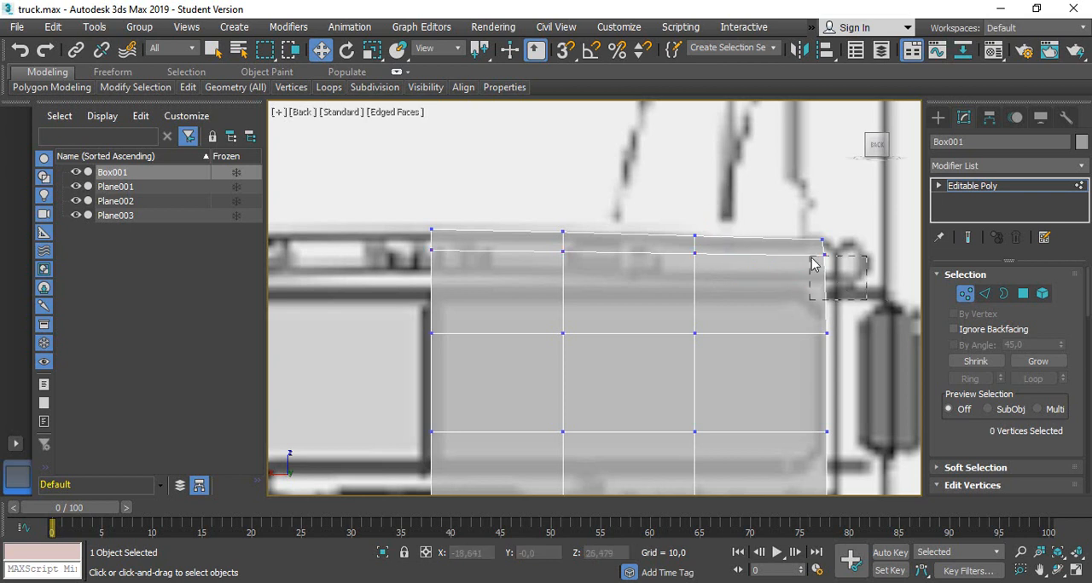
drag(811, 256, 883, 256)
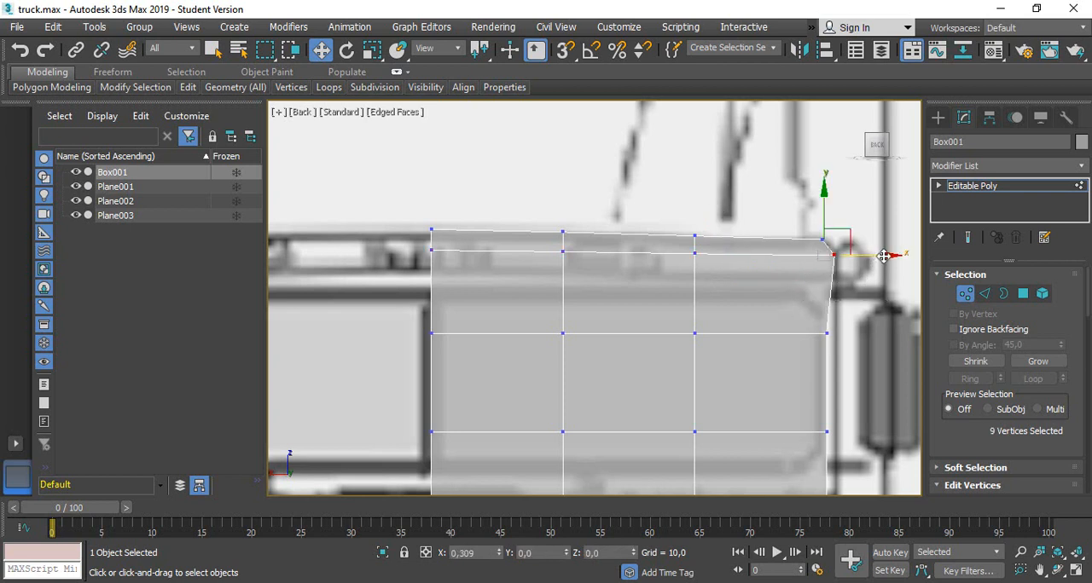
alt+middle_drag(887, 275, 842, 219)
click(875, 147)
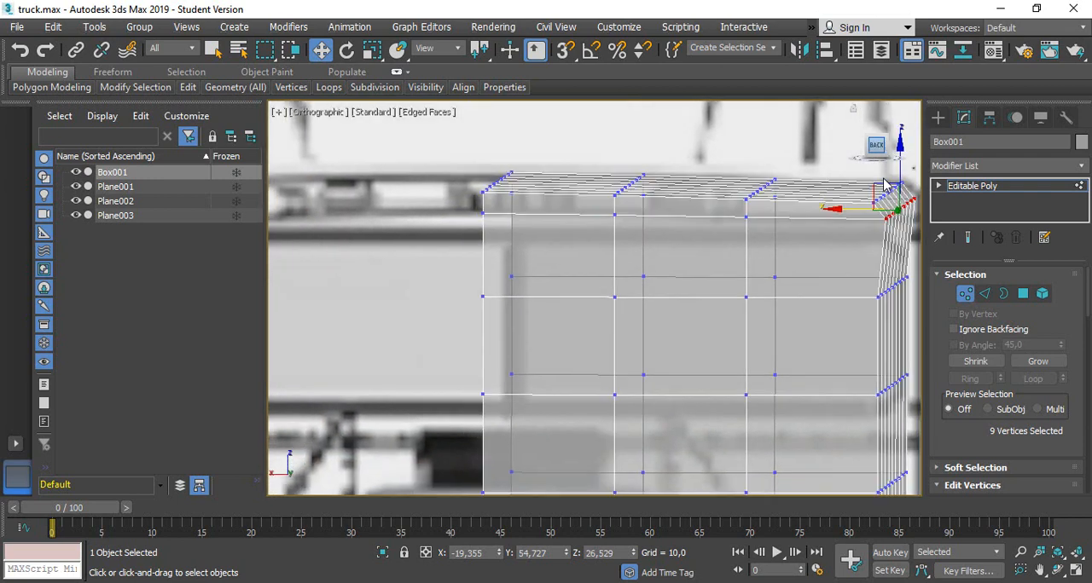
Move the outer side vertices of the next two rows down outward onto the blueprint's cab side, the lower row to about X -19.41
middle_drag(858, 319, 684, 230)
drag(764, 288, 762, 286)
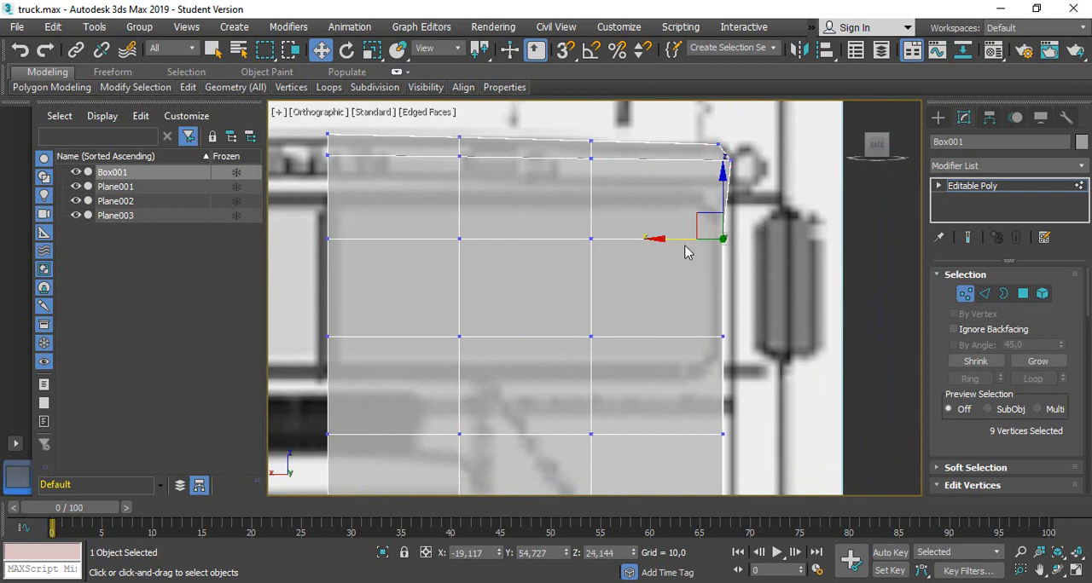
drag(663, 240, 679, 242)
drag(690, 322, 746, 362)
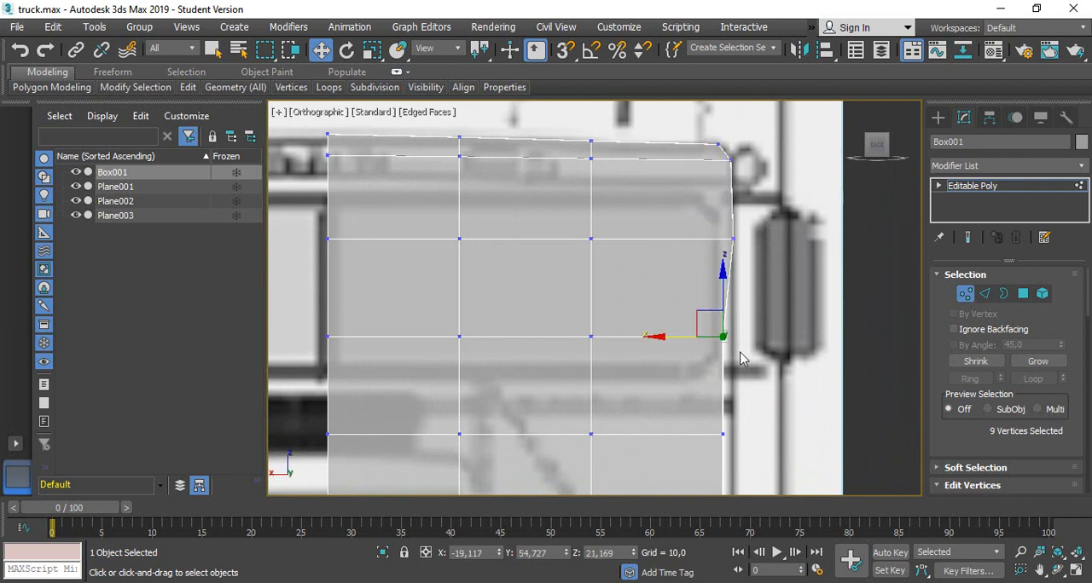
drag(675, 335, 684, 337)
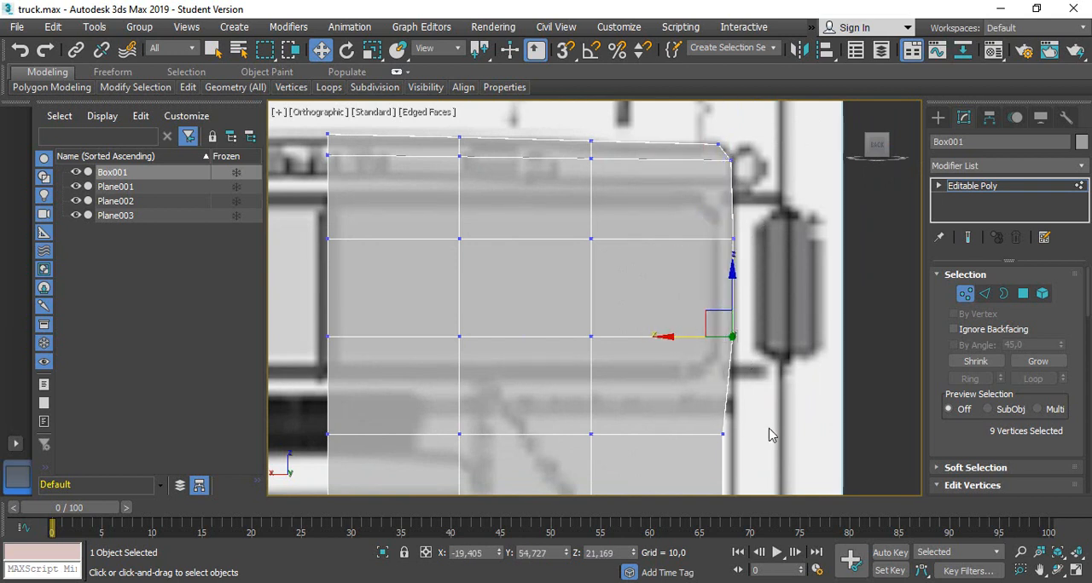
Move the outer side vertices of the next four rows down outward to about X -19.41, following the blueprint's cab side
middle_drag(790, 435, 794, 217)
drag(743, 270, 758, 359)
drag(660, 264, 677, 268)
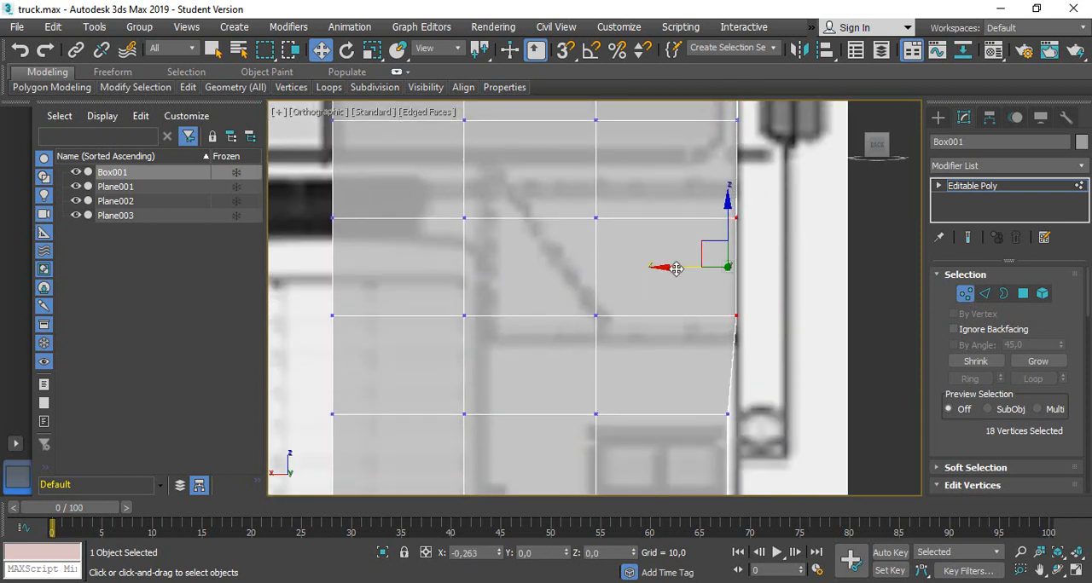
mouse_move(793, 243)
middle_down()
mouse_move(788, 301)
mouse_move(786, 260)
middle_up()
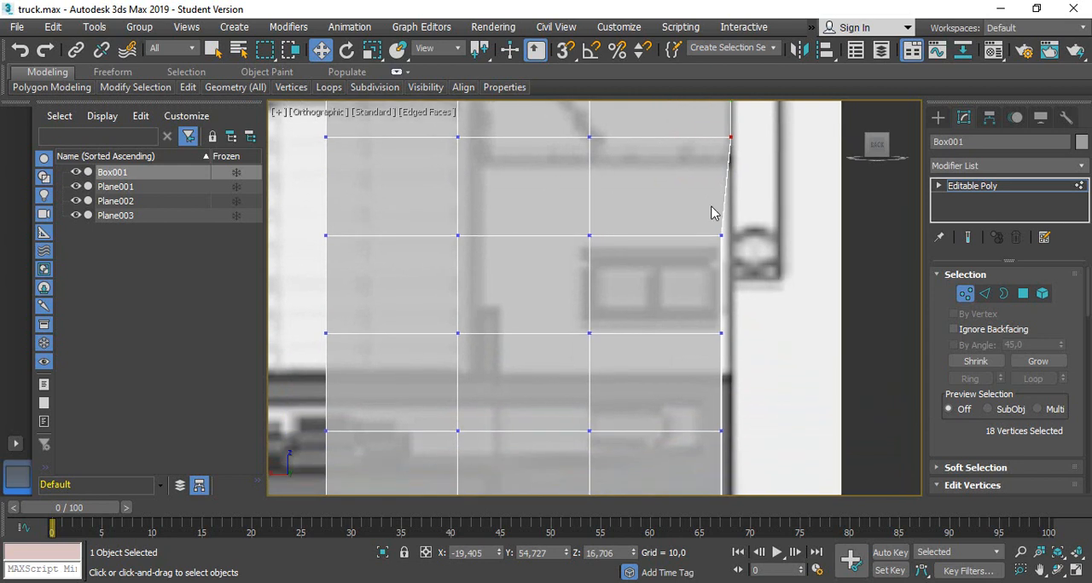
drag(685, 213, 758, 370)
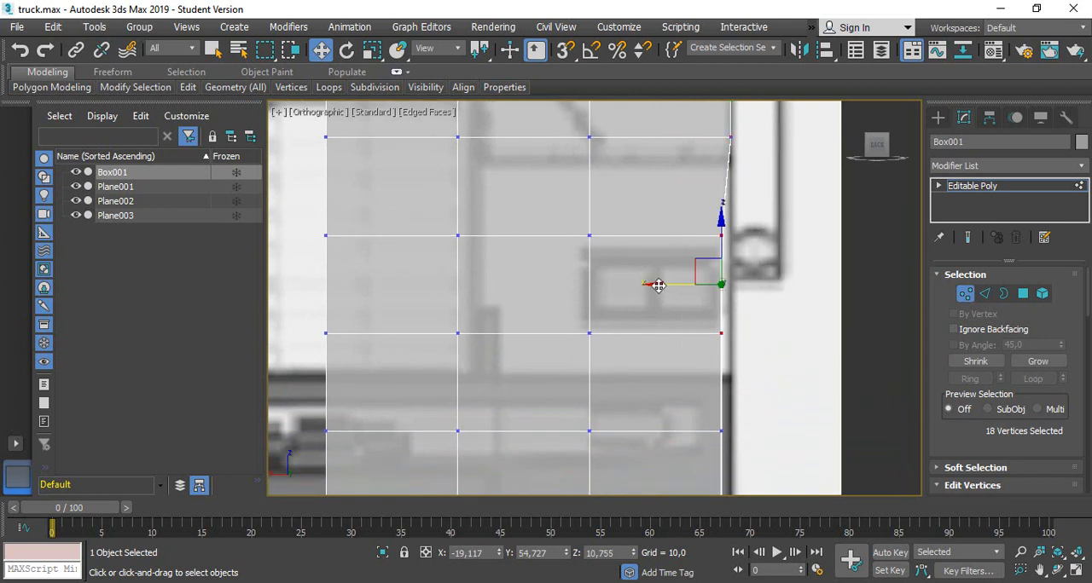
drag(651, 283, 663, 285)
Move the lowest inner row's outer side vertices outward, then shift the bottom corner vertices to about X -19.45, Z 3.85 to match the outline
middle_drag(783, 390, 801, 251)
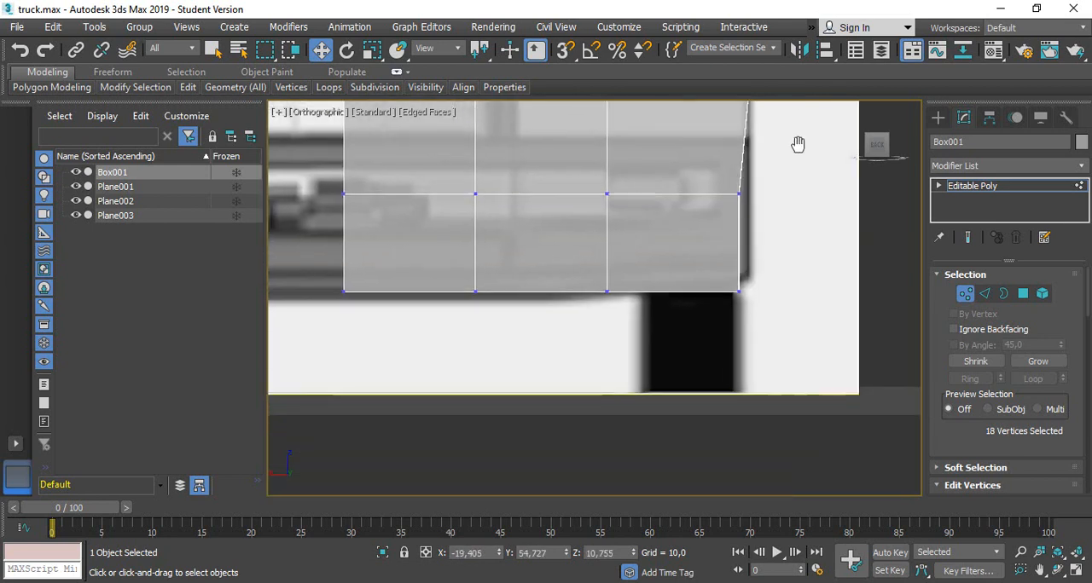
drag(704, 183, 748, 224)
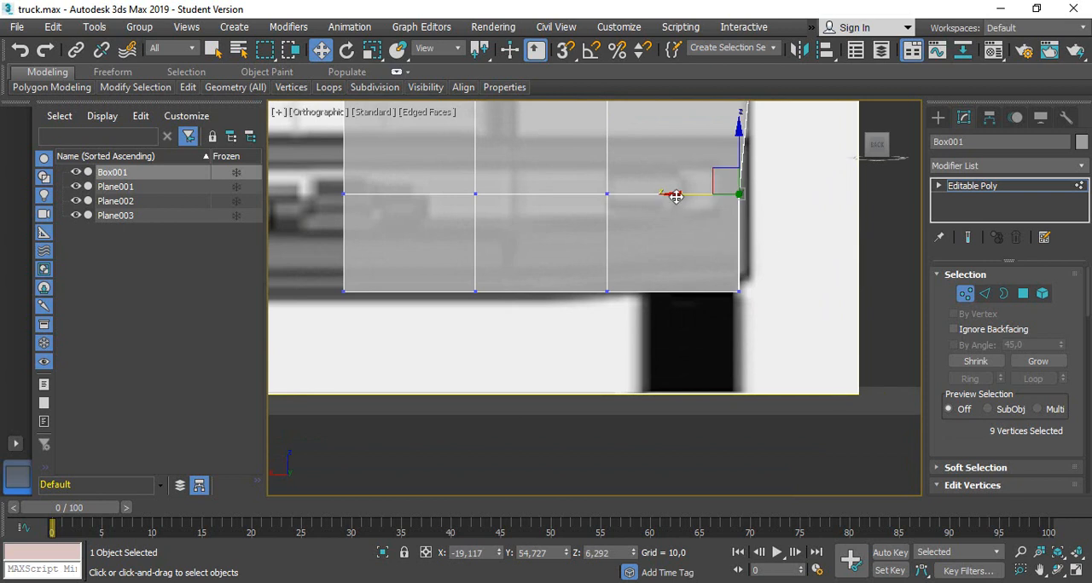
drag(675, 196, 685, 198)
drag(707, 287, 773, 316)
drag(740, 271, 742, 240)
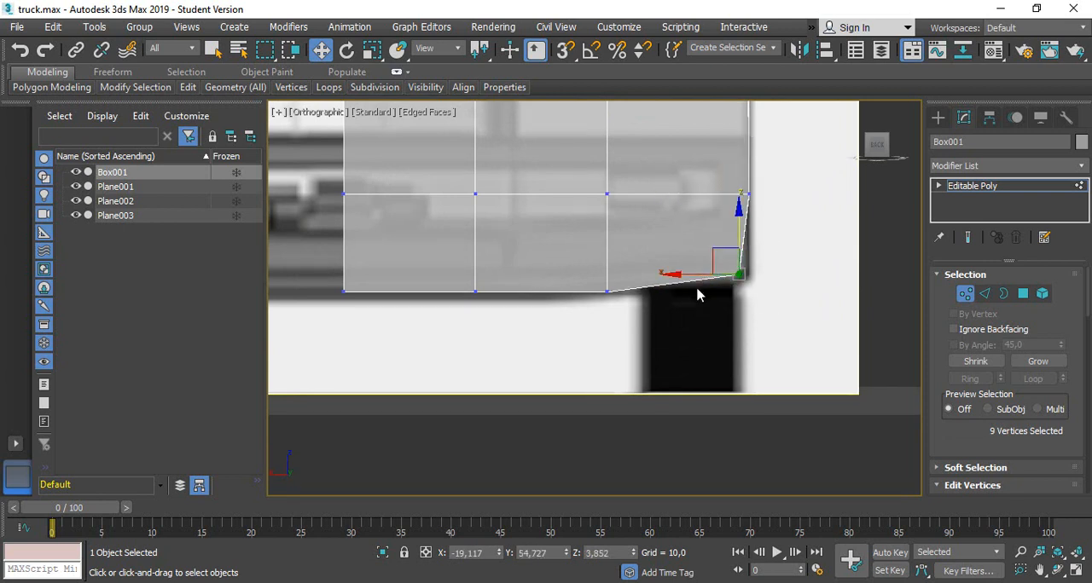
drag(689, 275, 700, 275)
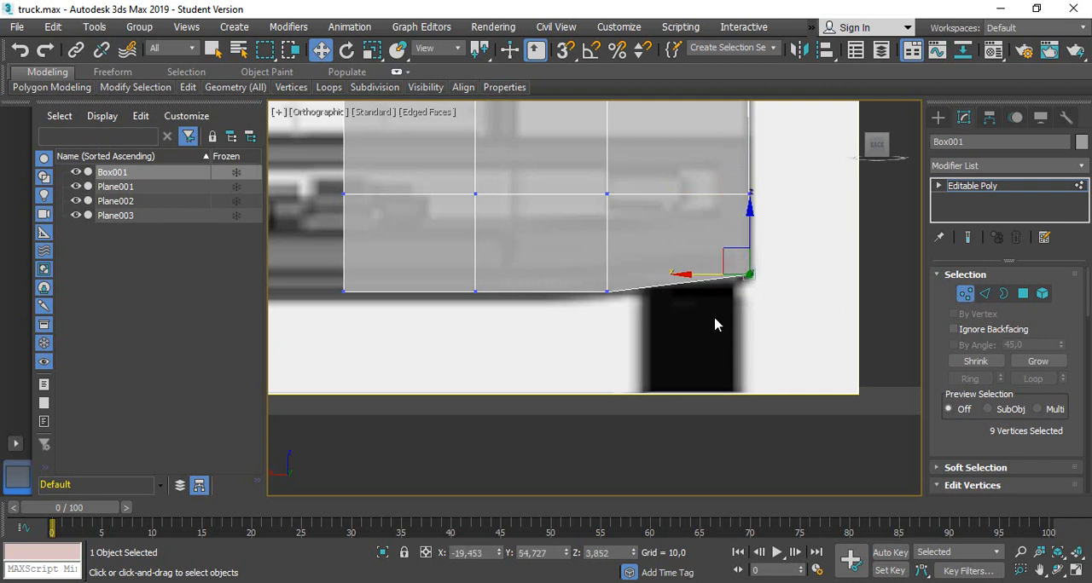
Connect the vertical edges of the second-lowest segment with one horizontal loop and raise it to Z 8.019 along the bumper's top edge
middle_drag(834, 192, 845, 266)
click(985, 294)
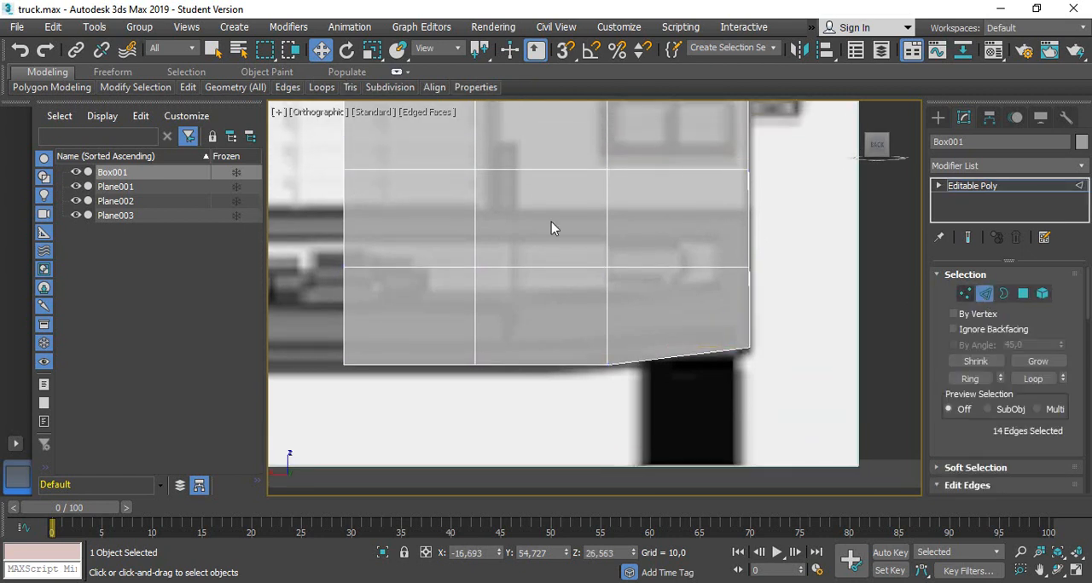
drag(808, 226, 808, 227)
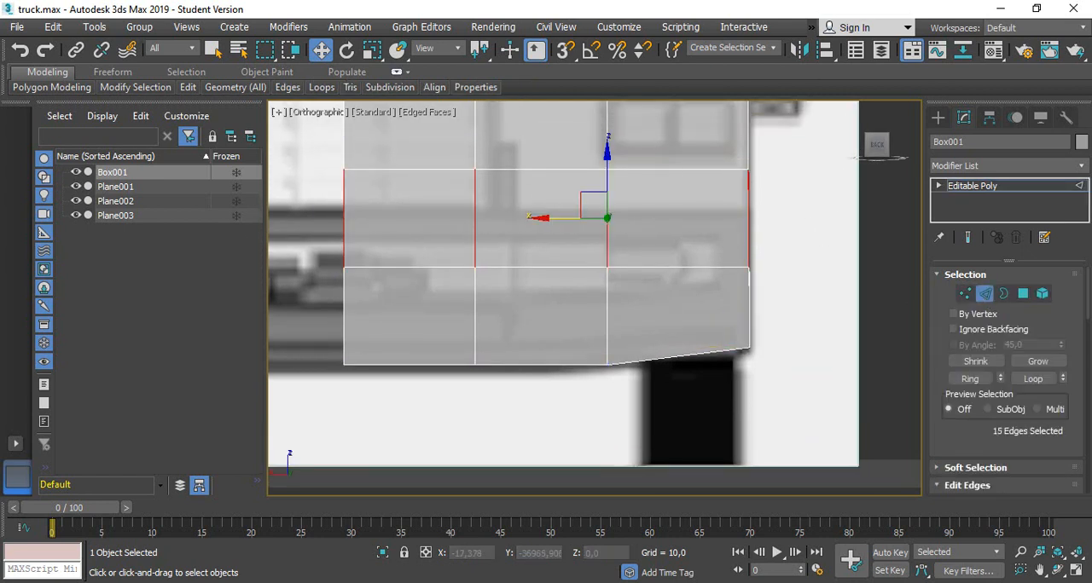
scroll(1023, 388, down, 5)
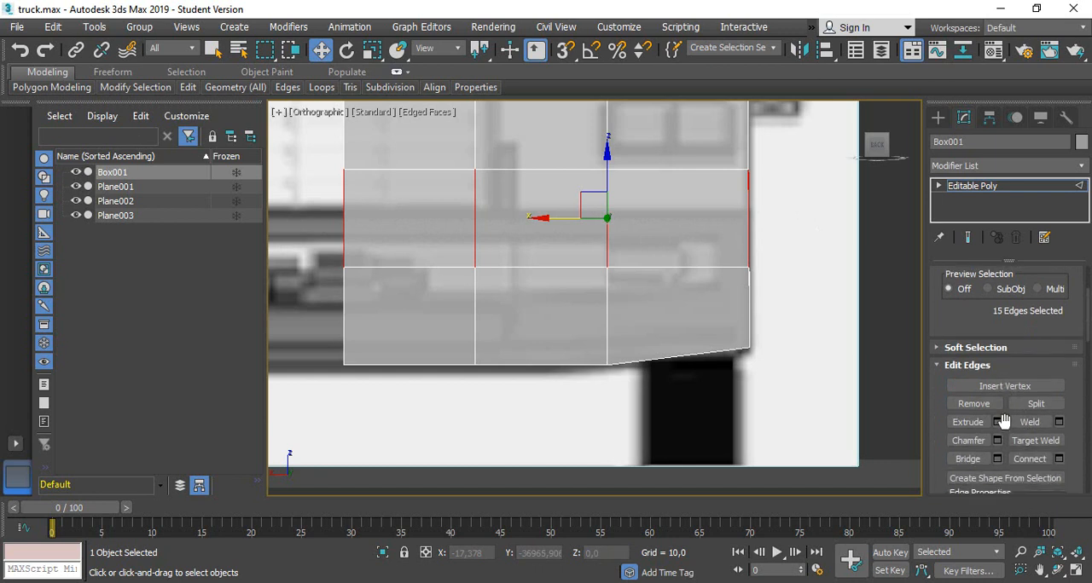
click(1029, 459)
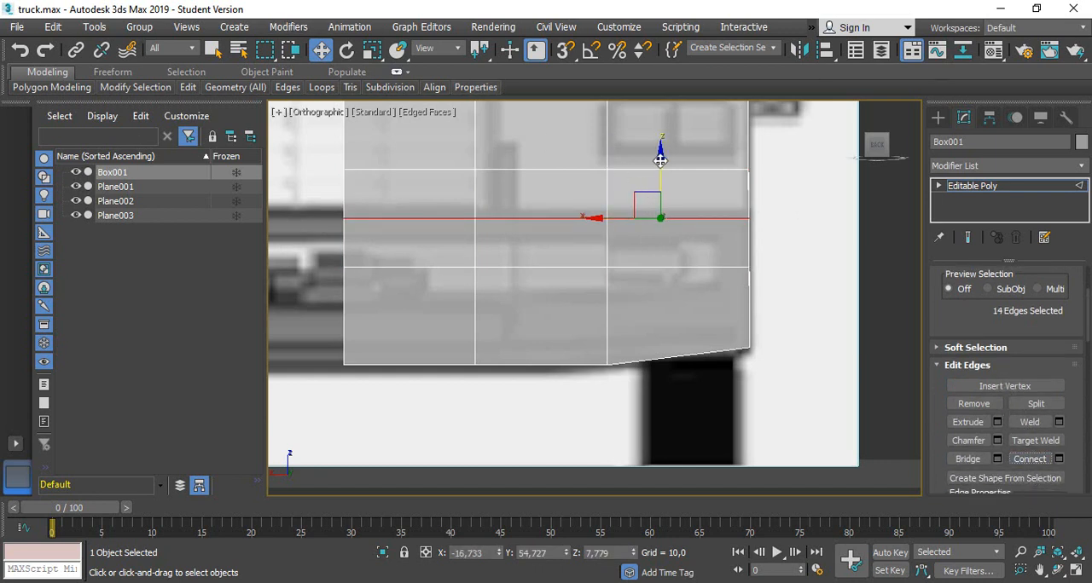
drag(659, 161, 658, 152)
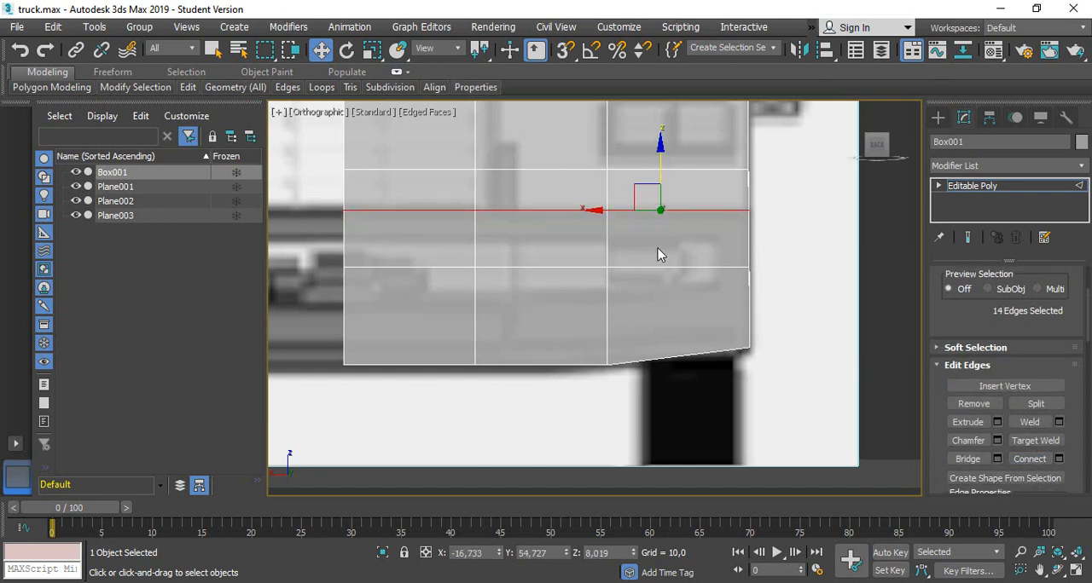
Connect the bottom edges of the outermost column to add a dividing edge line near the cab's lower corner
scroll(1053, 293, up, 5)
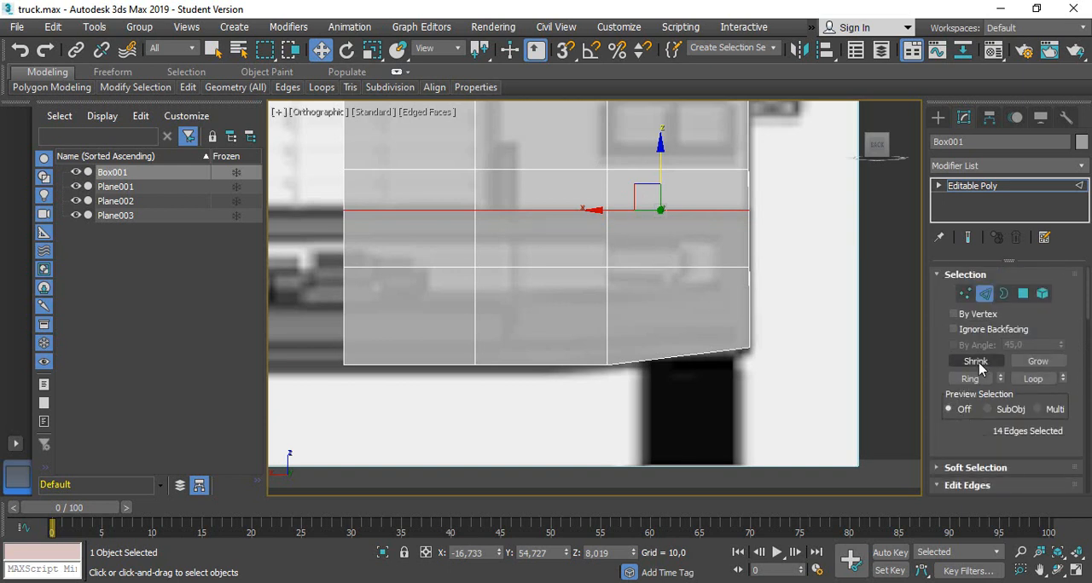
click(985, 294)
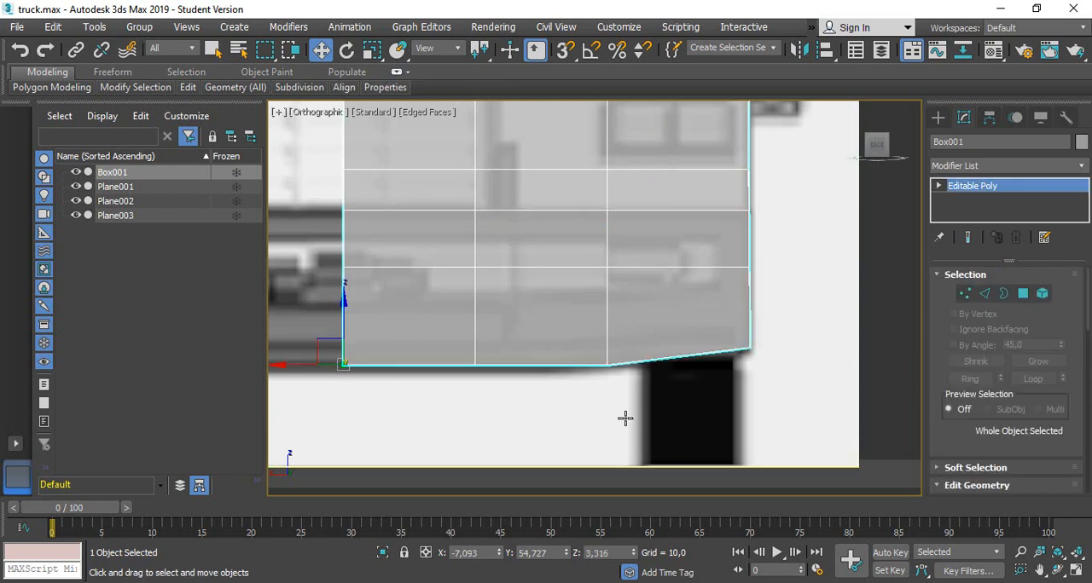
click(697, 405)
click(662, 312)
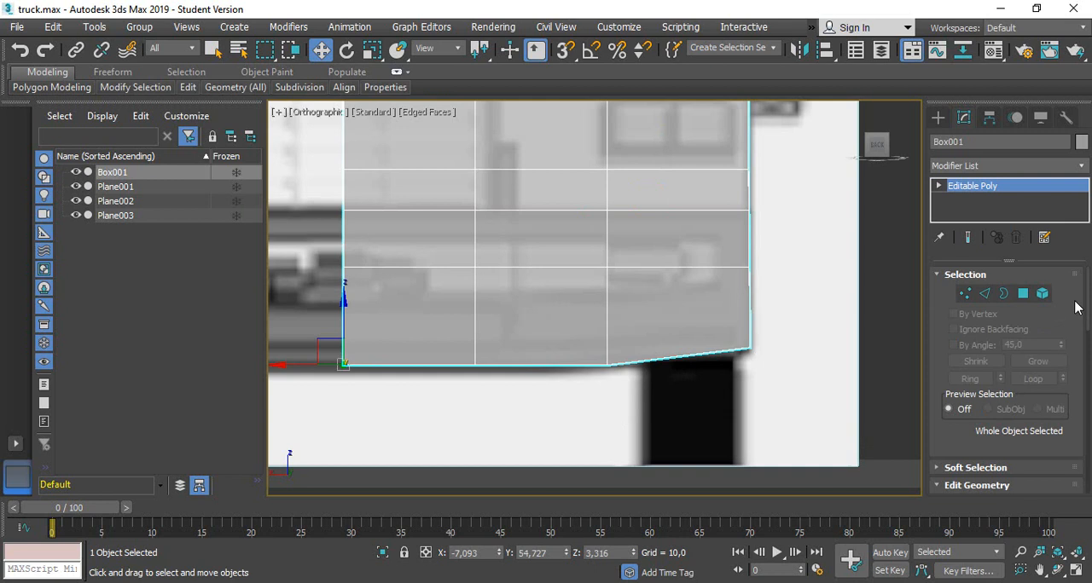
click(985, 293)
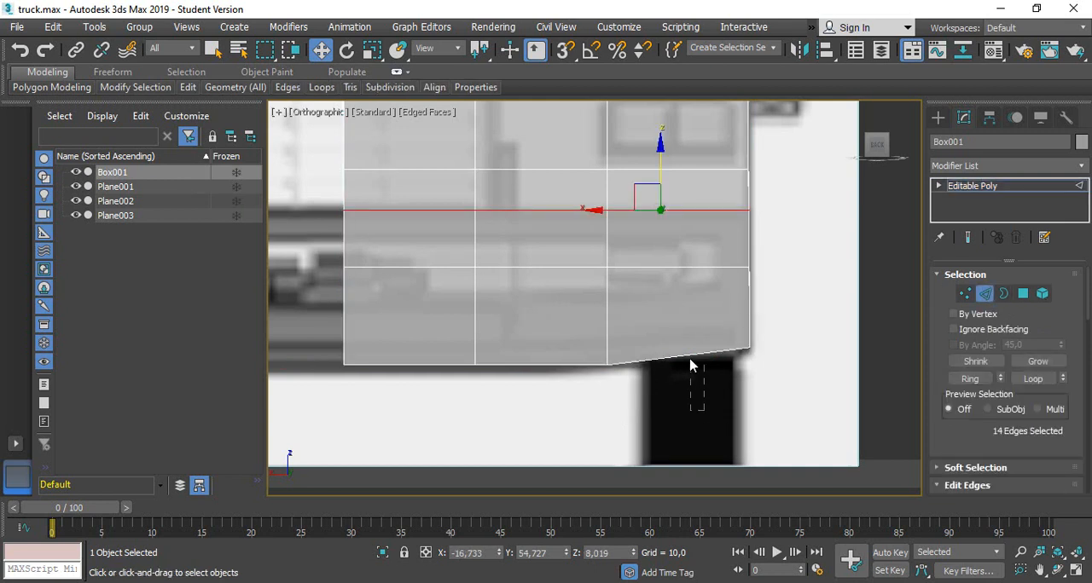
click(690, 358)
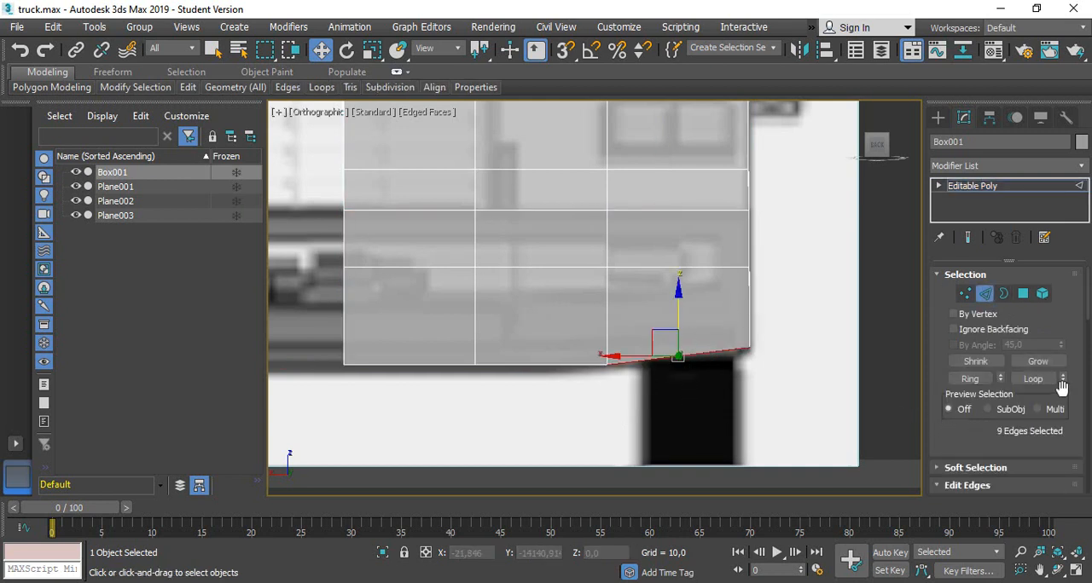
scroll(1038, 465, down, 6)
scroll(1034, 341, up, 3)
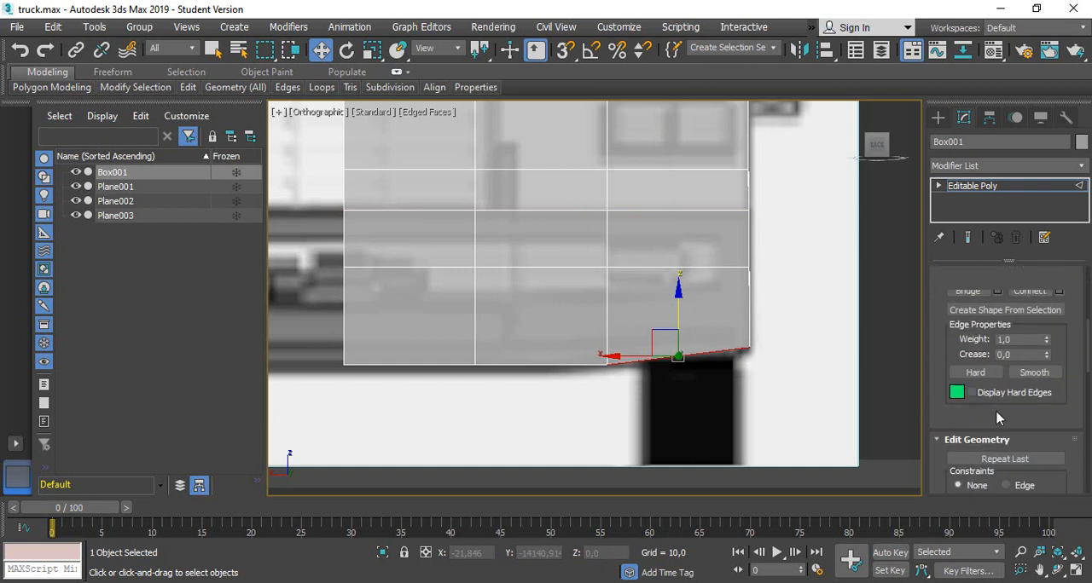
scroll(965, 307, up, 5)
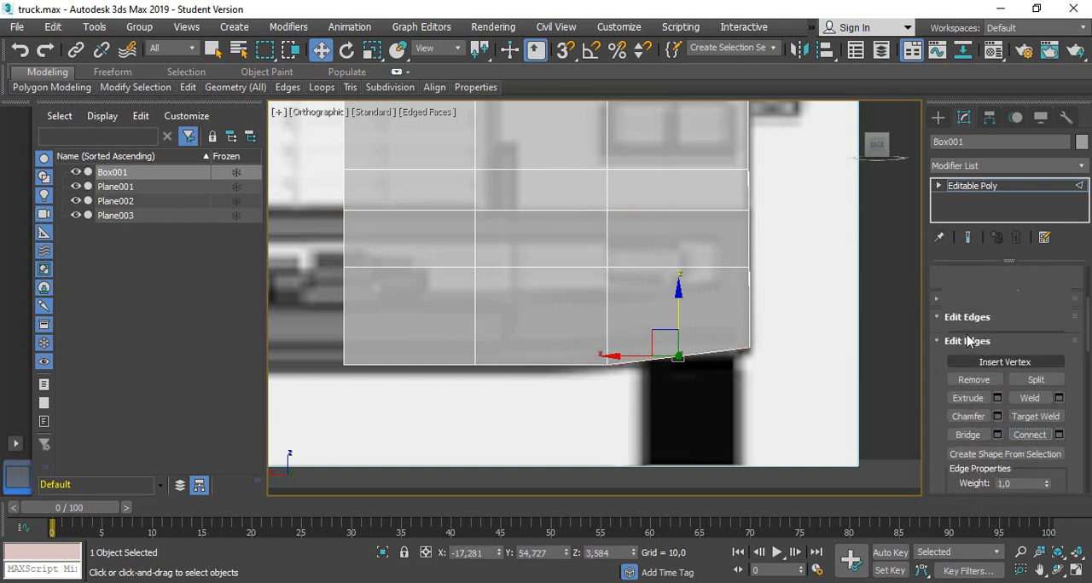
Move the new bottom vertices outward to about X -18.89 and lower them to about Z 3.52 to round the cab's lower corner
click(964, 294)
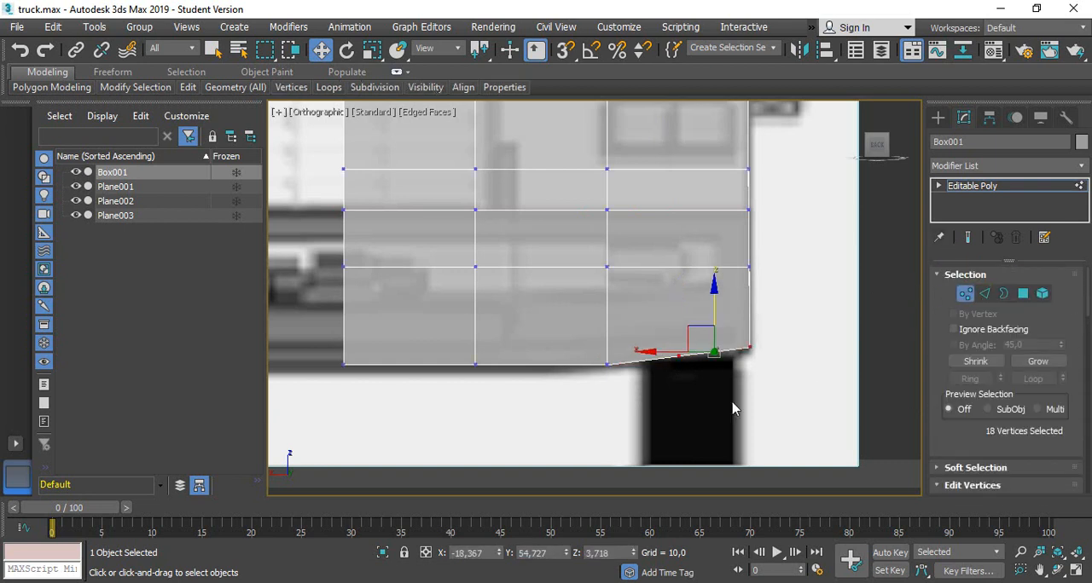
drag(661, 320, 723, 357)
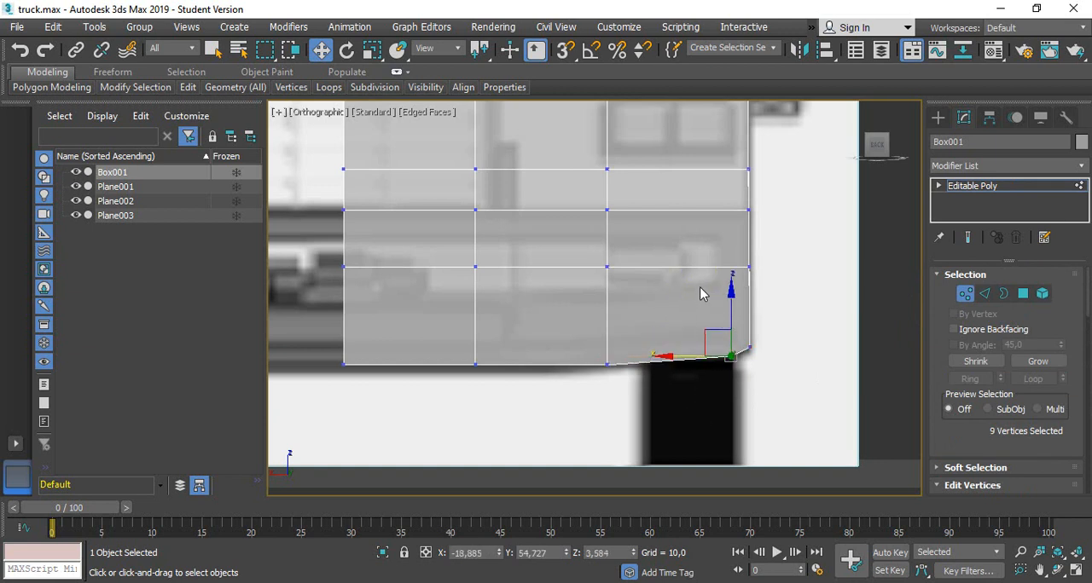
drag(727, 296, 727, 297)
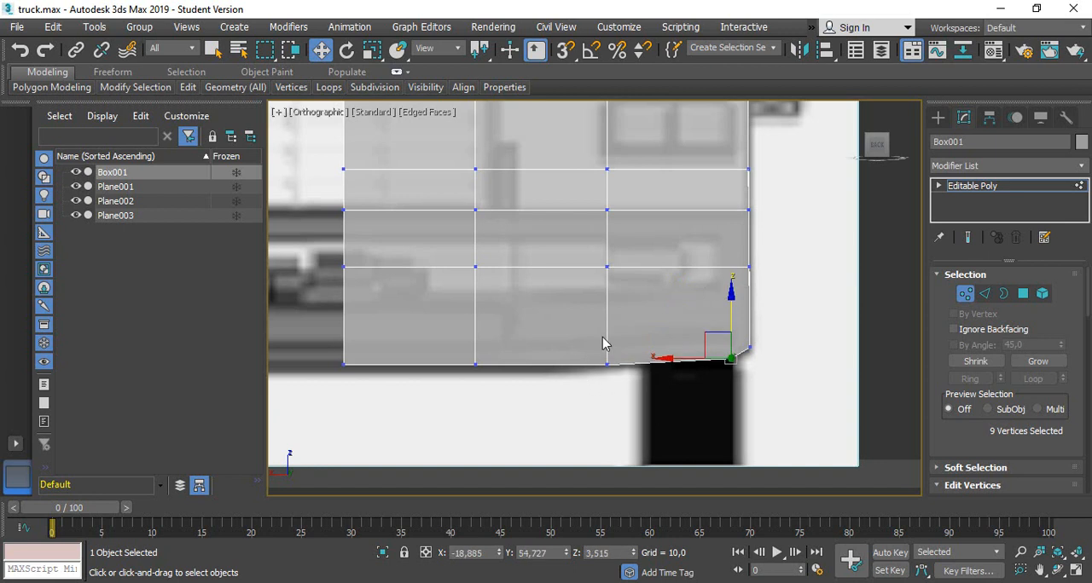
Lower the bottom vertices of the three inner columns onto the bumper's underside, the outermost of them to about Z 3.13 and the centre ones to Z 3.03
drag(643, 382, 644, 382)
drag(608, 304, 608, 311)
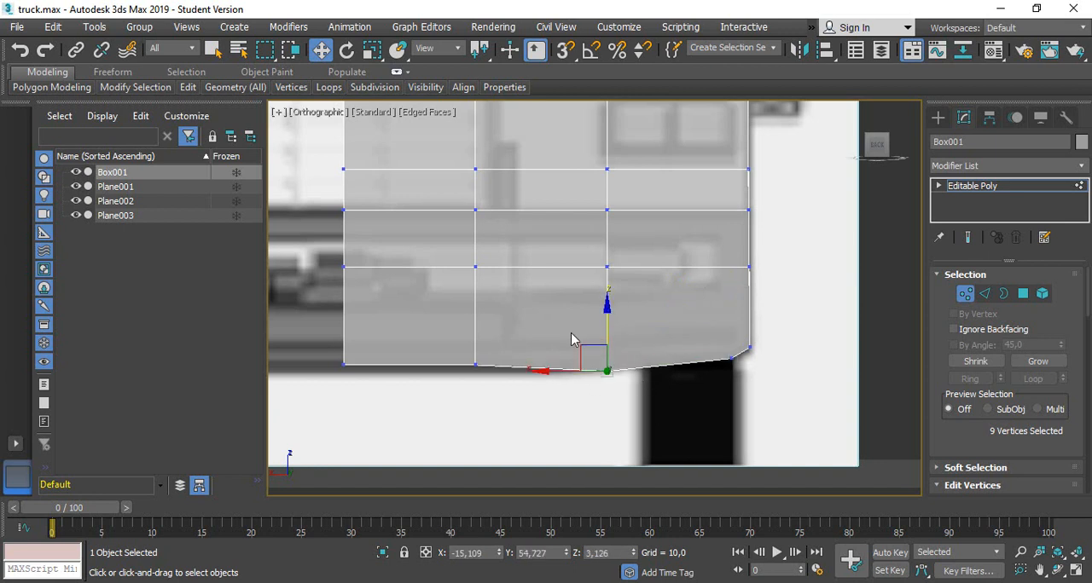
drag(506, 399, 505, 398)
drag(475, 297, 475, 309)
click(344, 369)
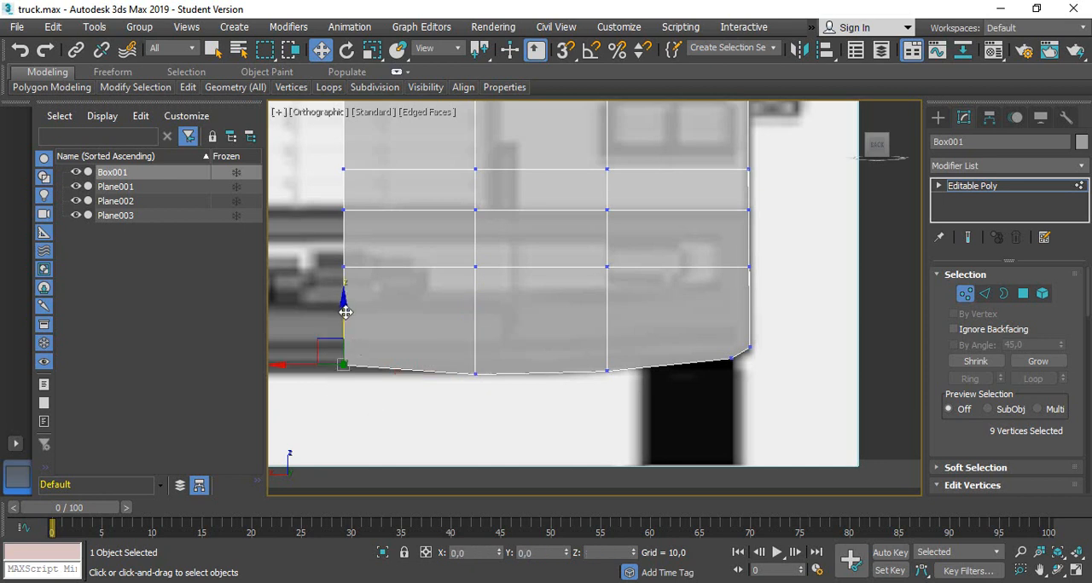
drag(346, 311, 350, 317)
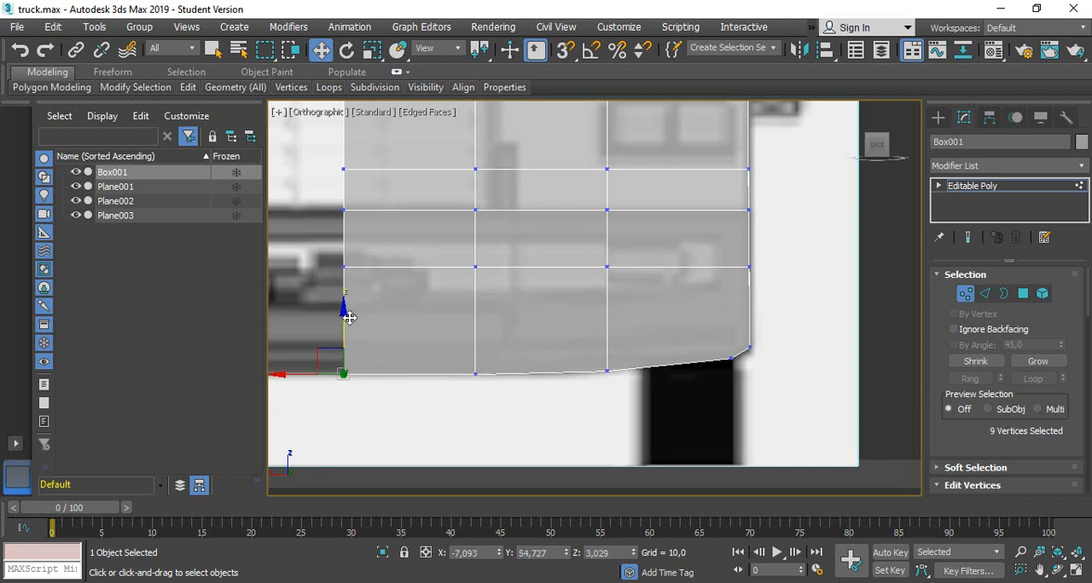
scroll(778, 271, down, 5)
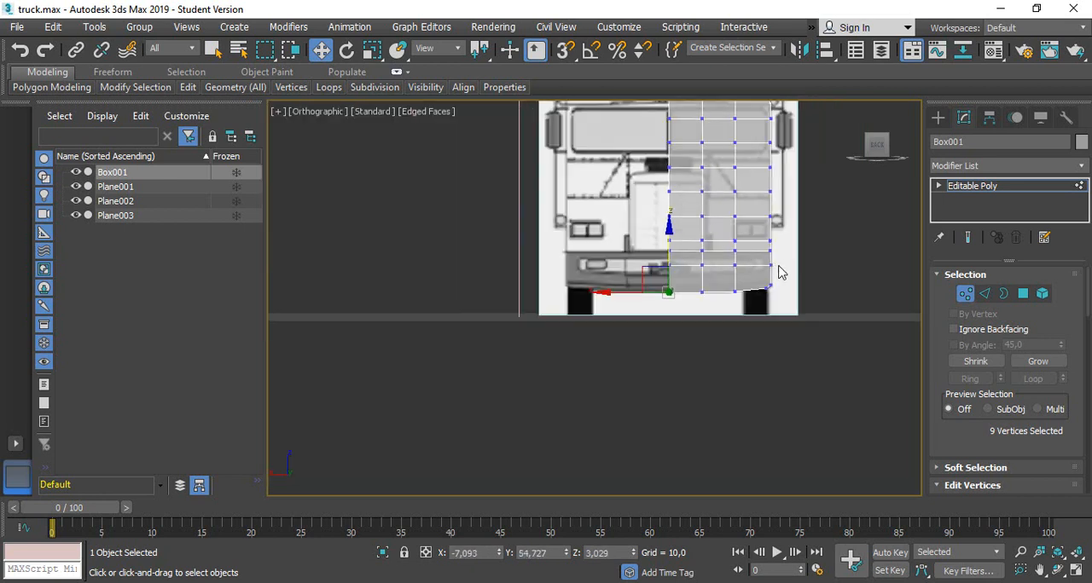
Add horizontal edge loops at the windscreen's lower and upper borders by connecting vertical edges, moving the lower loop to about Z 19.98
scroll(636, 244, up, 6)
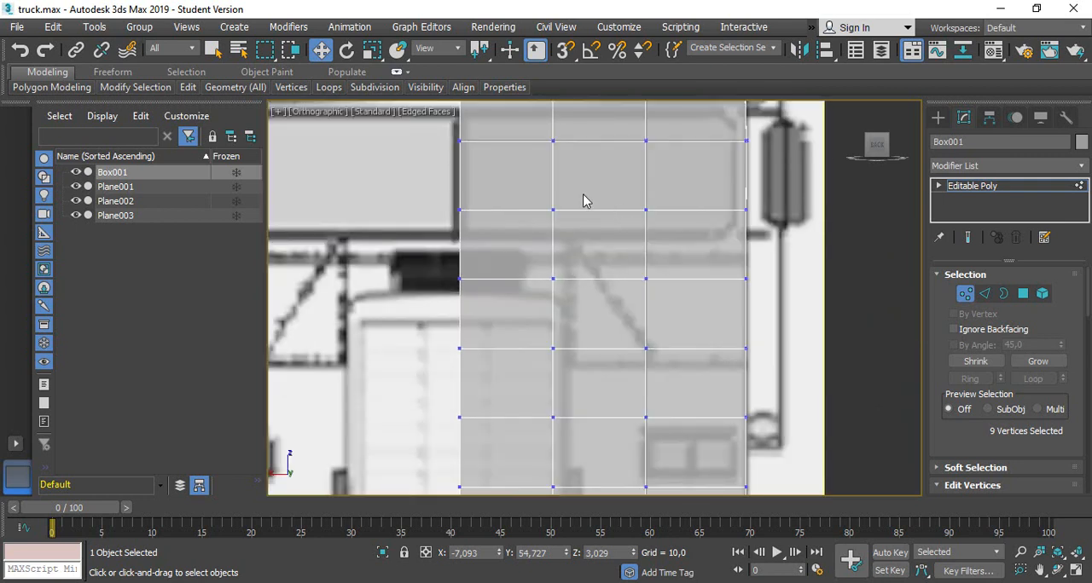
middle_drag(569, 202, 575, 228)
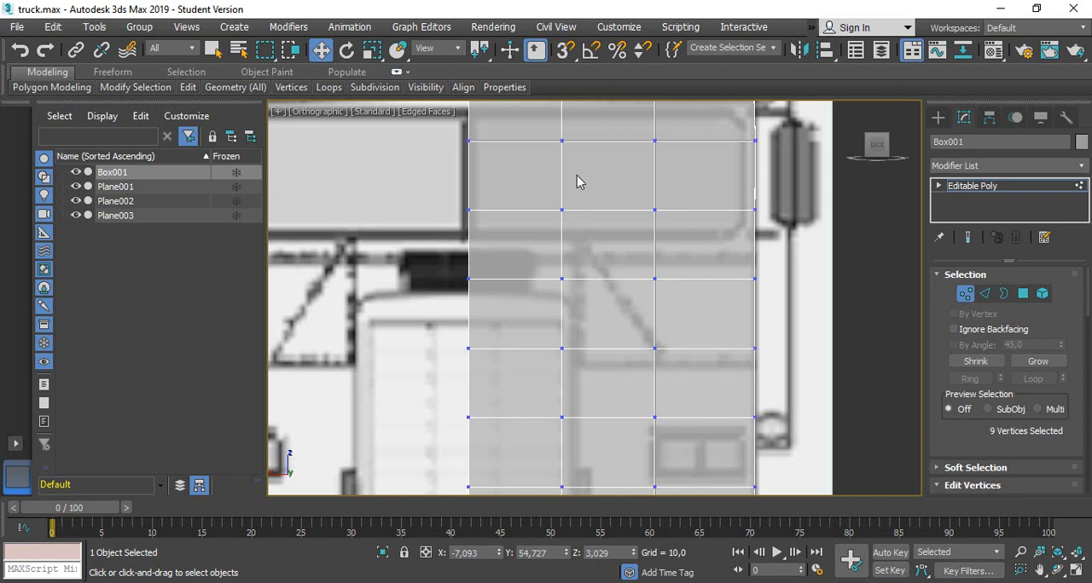
middle_drag(609, 160, 589, 259)
scroll(537, 233, up, 2)
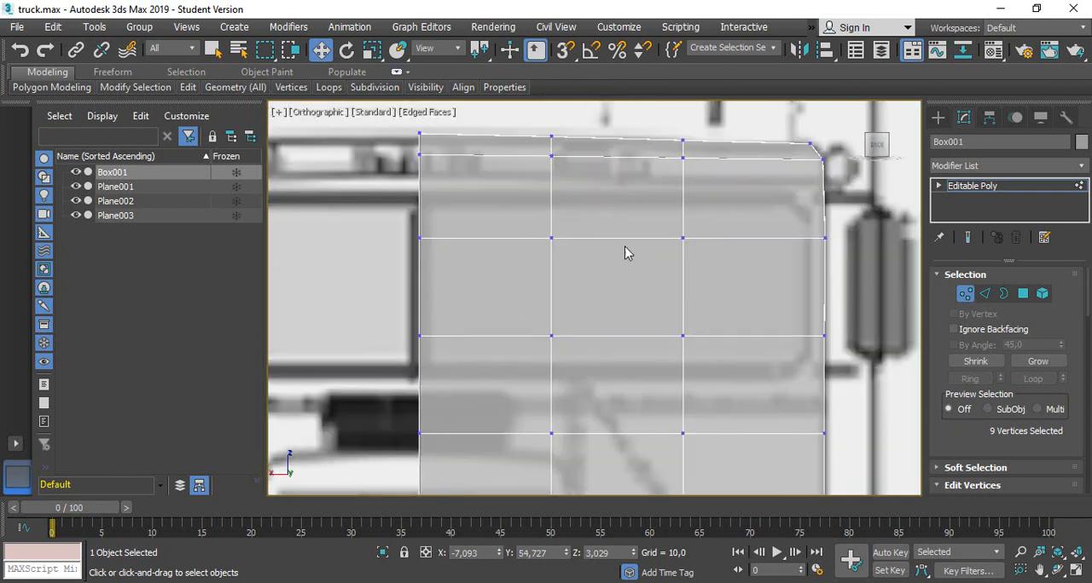
click(985, 294)
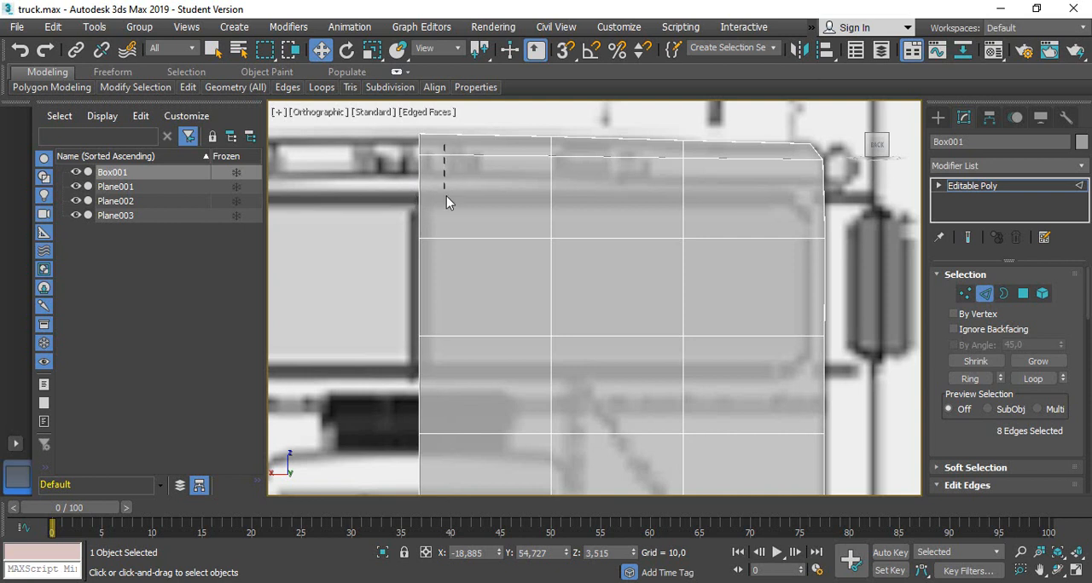
mouse_move(446, 319)
mouse_down()
mouse_move(446, 370)
mouse_move(444, 316)
mouse_up()
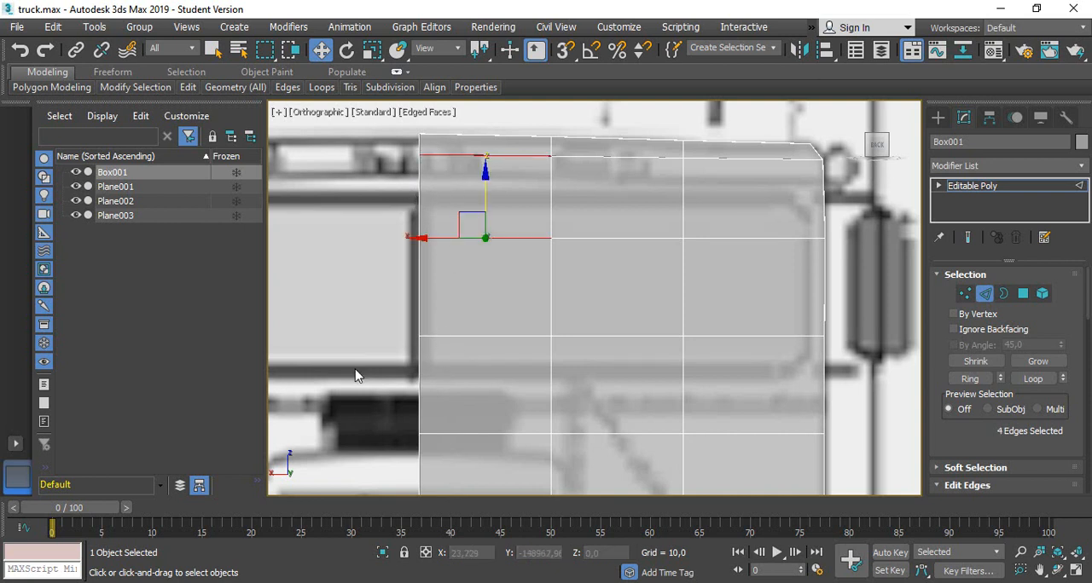
drag(882, 390, 883, 390)
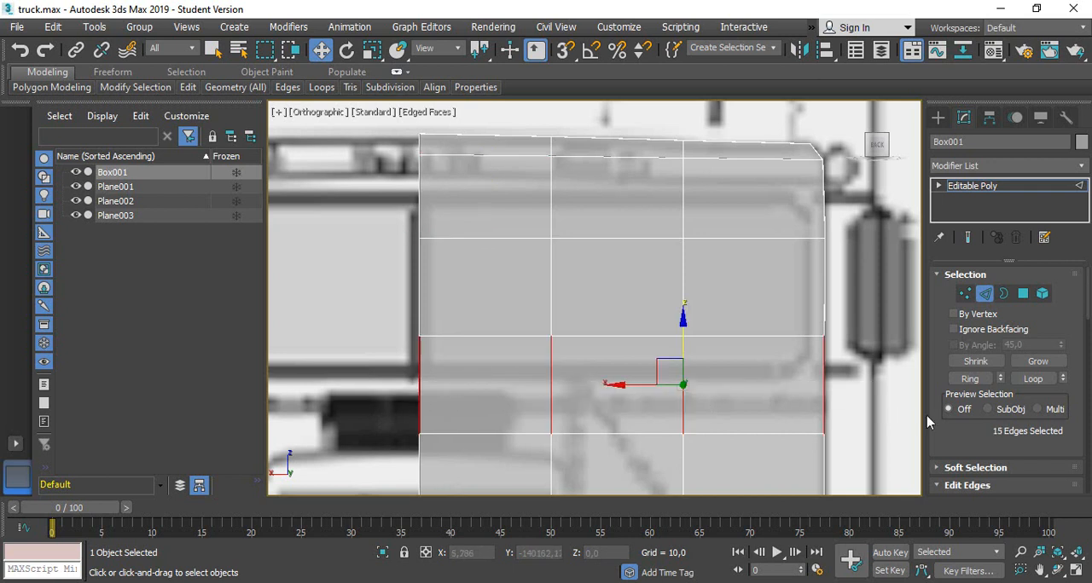
scroll(1015, 409, down, 5)
click(1029, 460)
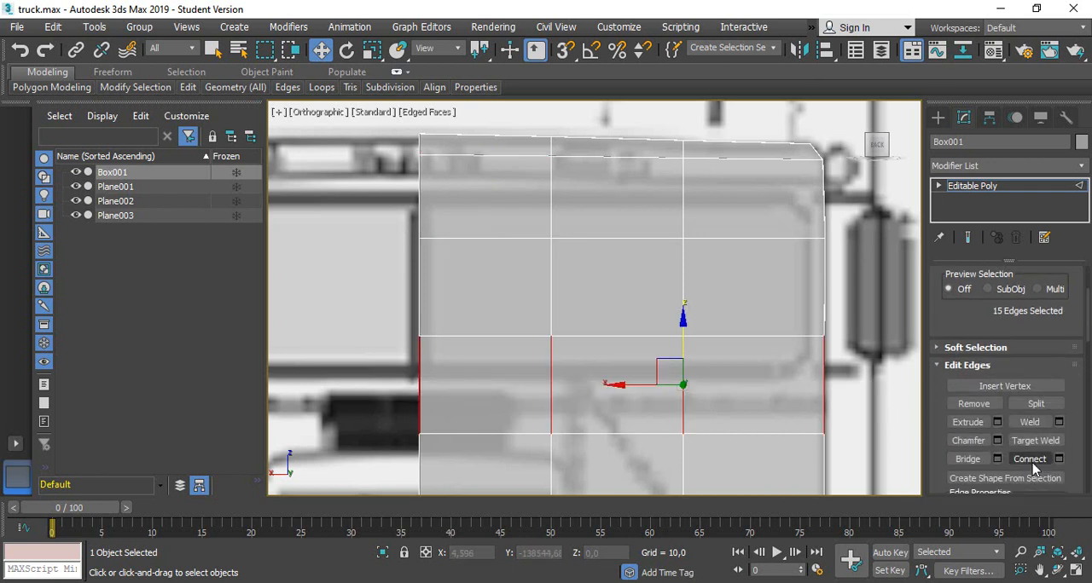
mouse_move(737, 342)
mouse_down()
mouse_move(732, 317)
mouse_move(734, 330)
mouse_up()
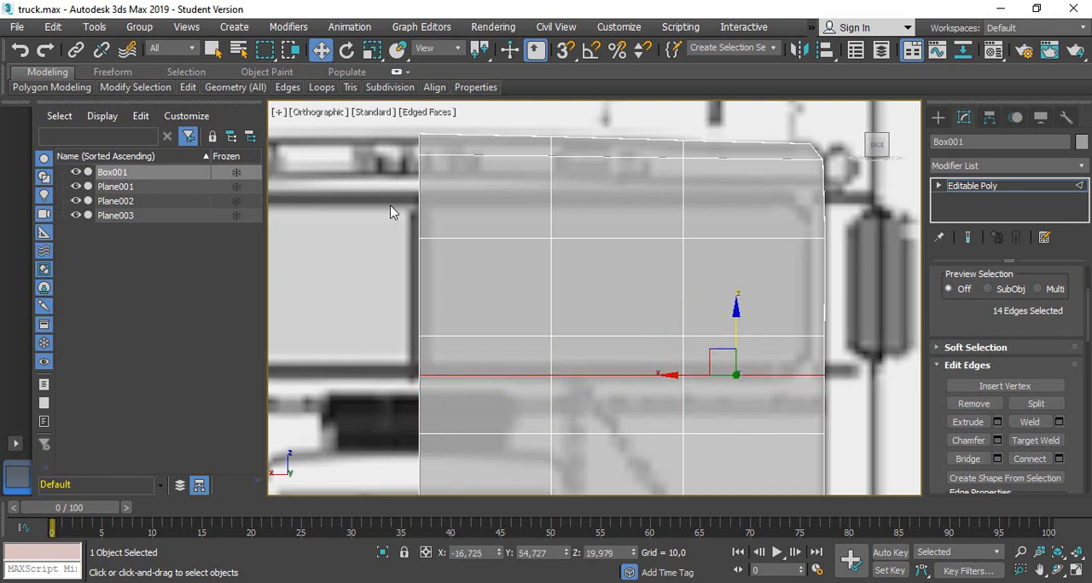
drag(831, 220, 831, 220)
click(1030, 460)
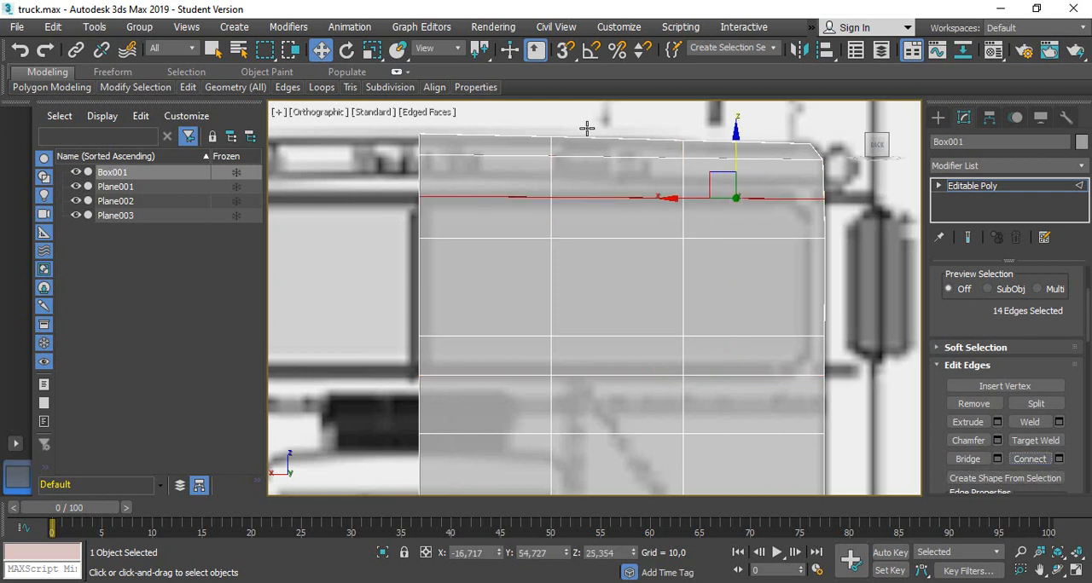
Nudge the upper horizontal loop onto the windscreen's upper border, and connect the outermost column's horizontal edges with a vertical line at the windscreen's outer side
drag(738, 143, 739, 144)
click(800, 275)
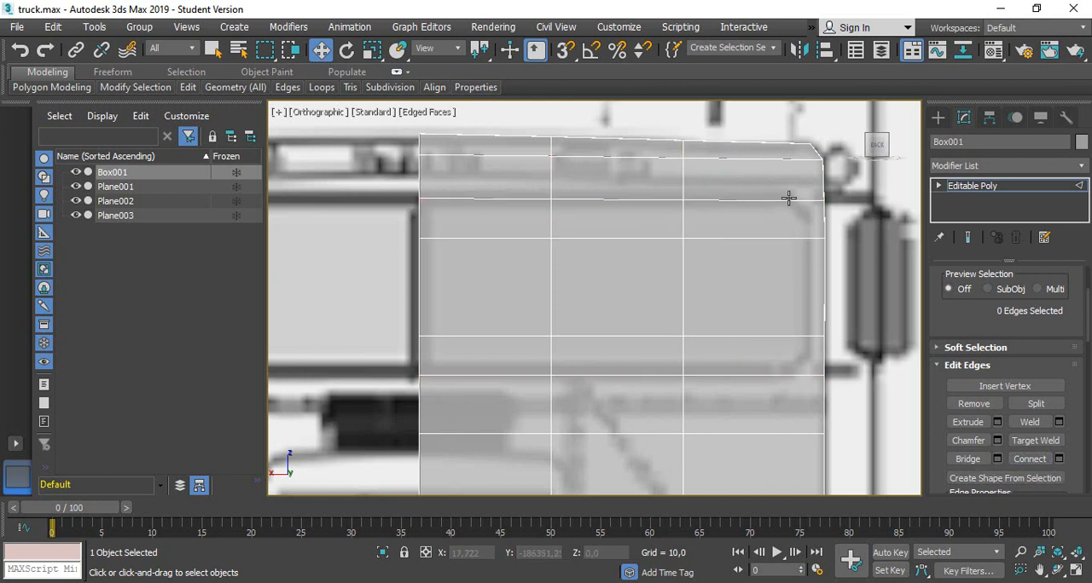
drag(767, 384, 768, 386)
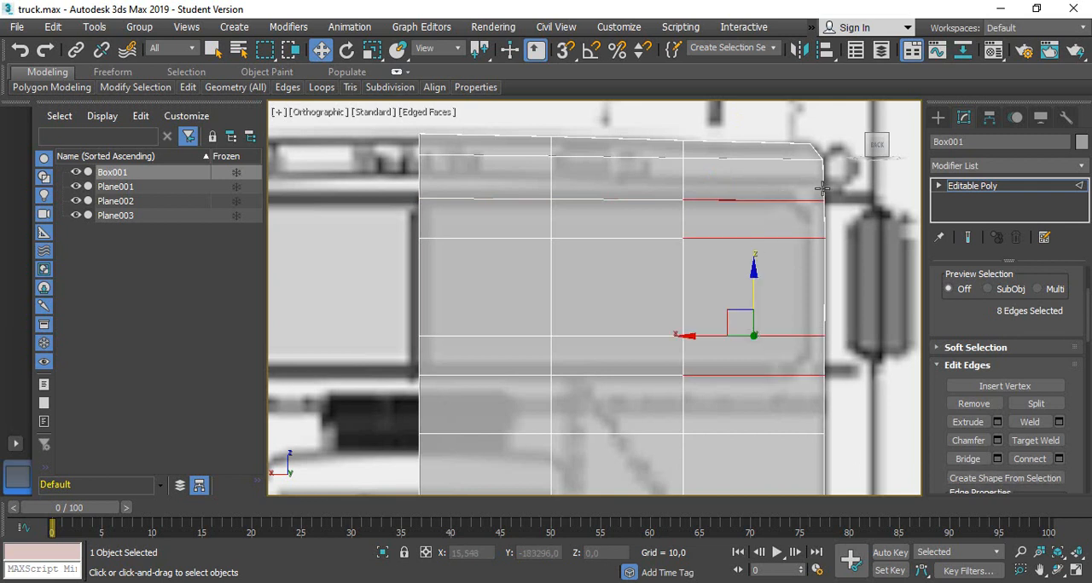
scroll(1028, 439, down, 2)
click(1030, 411)
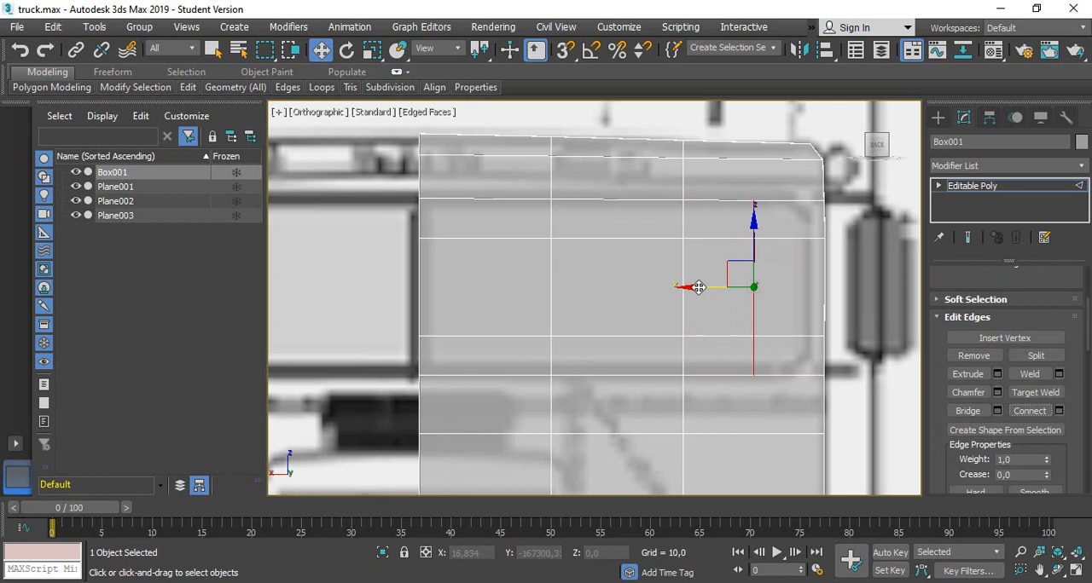
drag(714, 292, 756, 303)
scroll(1012, 390, up, 6)
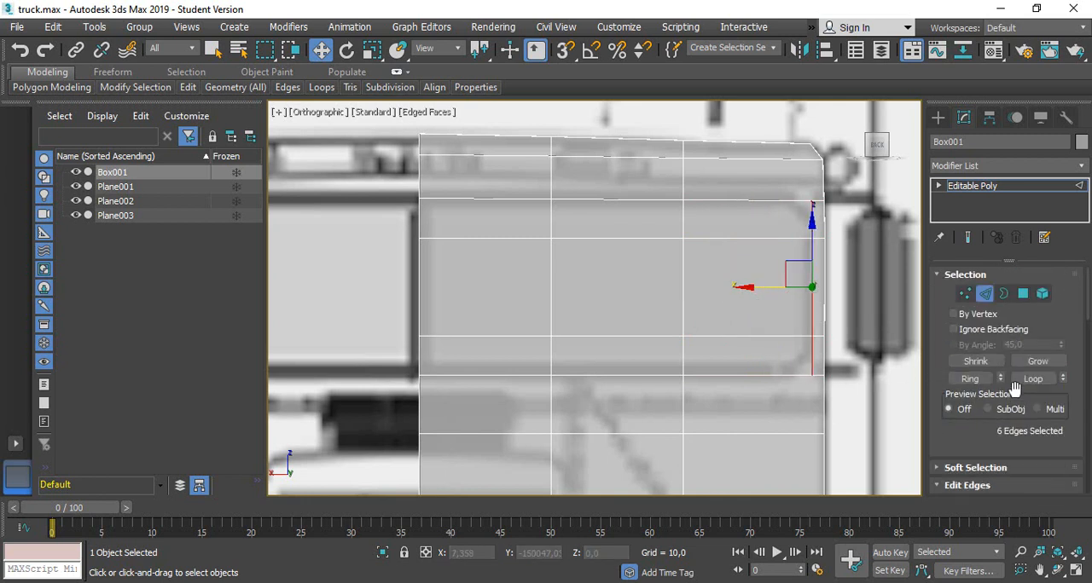
click(1024, 293)
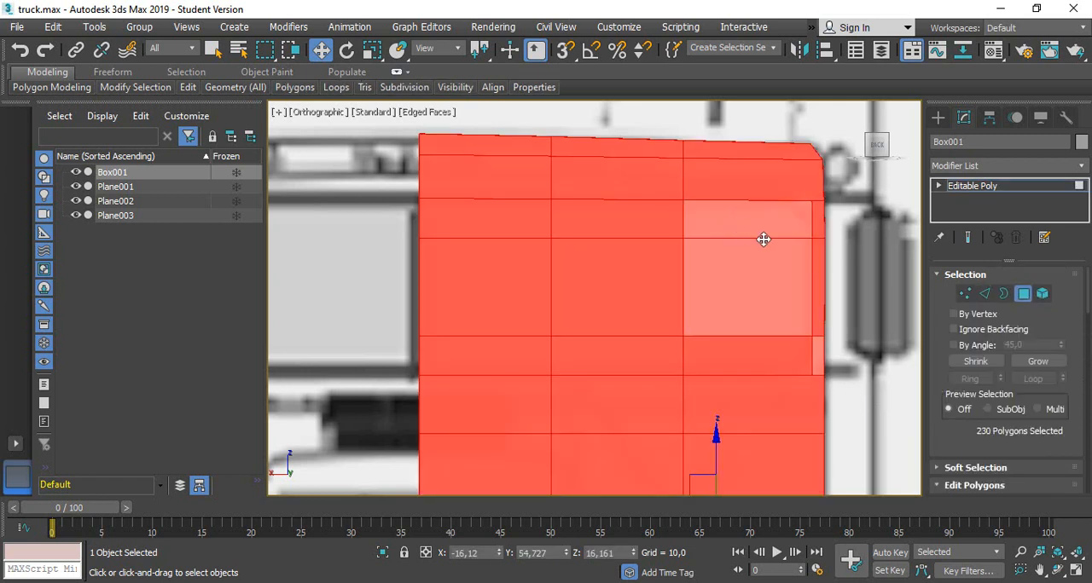
click(748, 224)
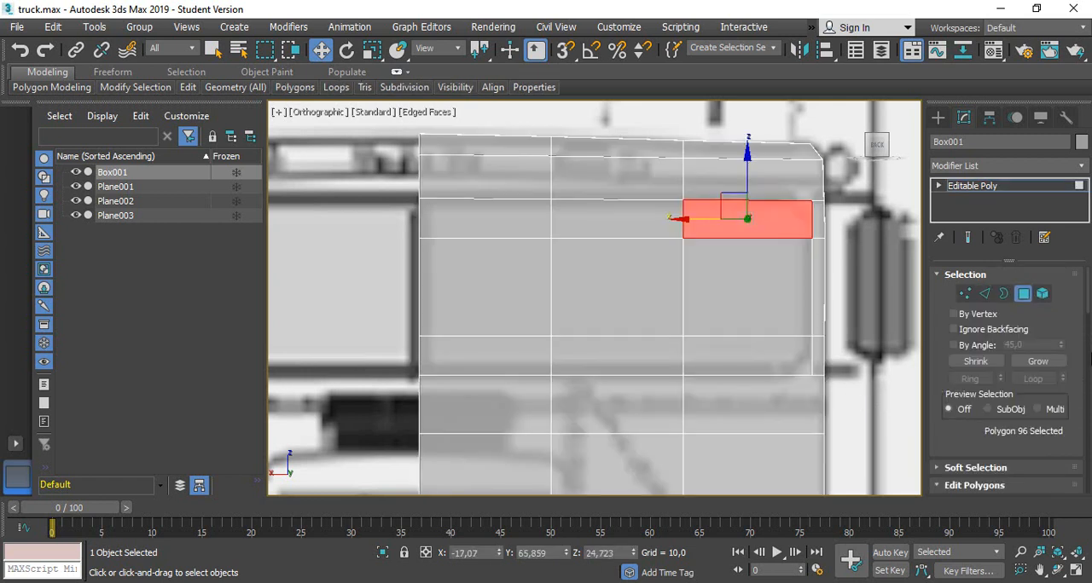
ctrl+click(650, 222)
ctrl+click(501, 224)
ctrl+click(493, 295)
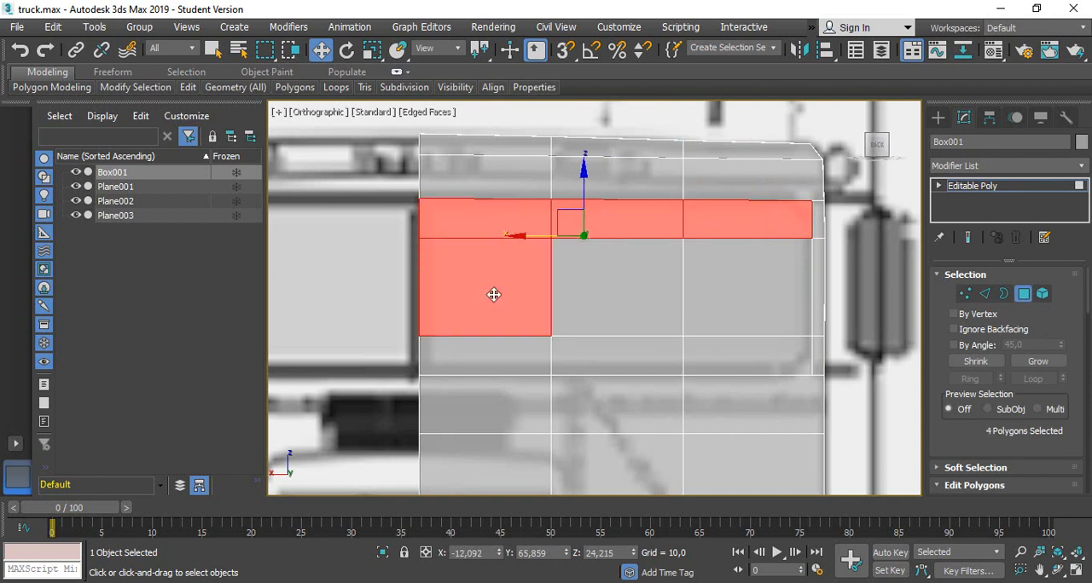
ctrl+click(493, 364)
ctrl+click(593, 358)
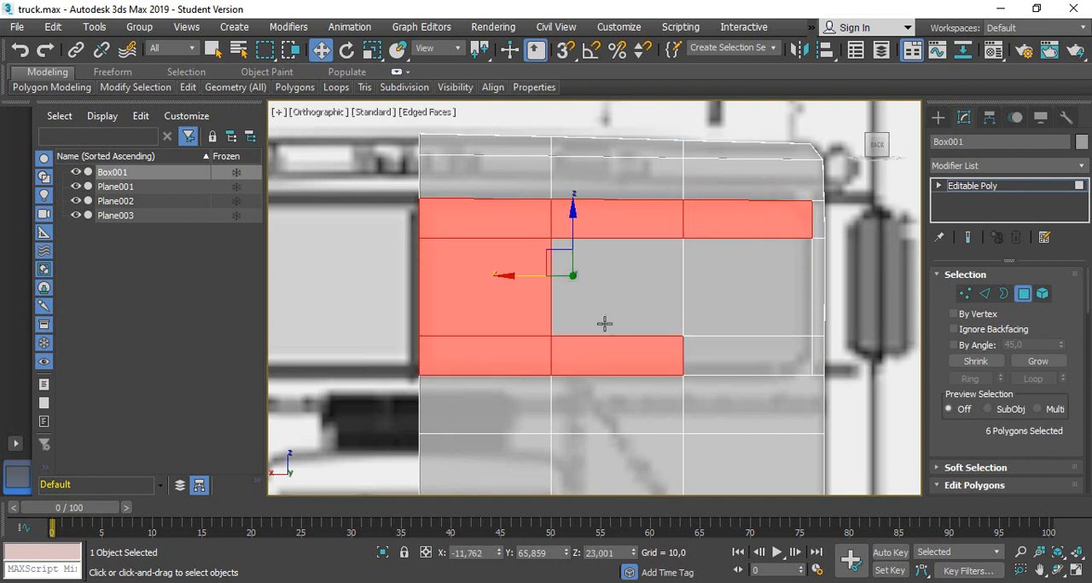
ctrl+click(638, 296)
click(878, 315)
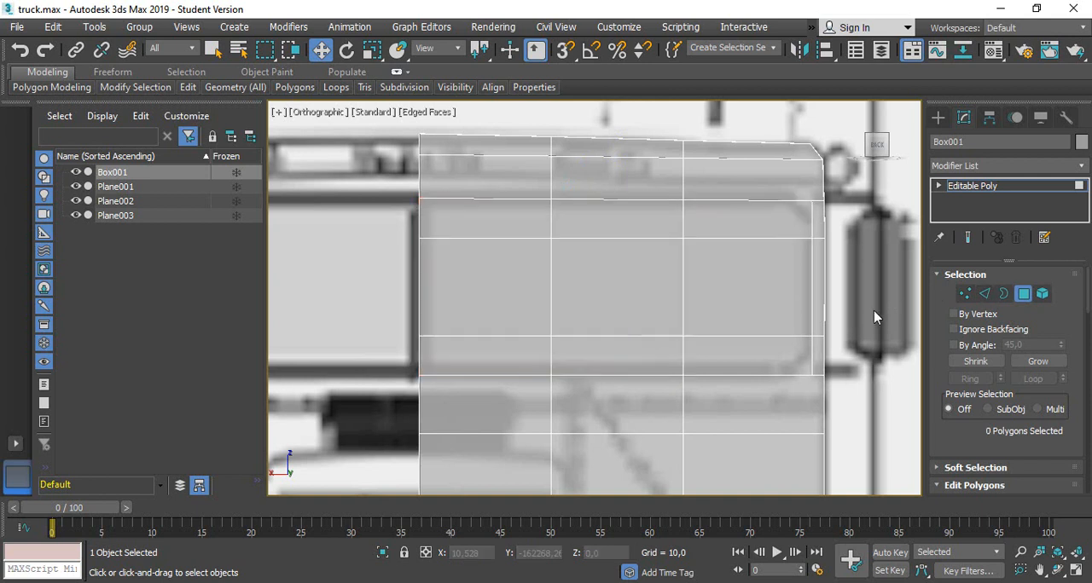
Connect the innermost column's horizontal edges across the windscreen and move the new vertical line to the windscreen's inner border near the cab's centre
click(985, 294)
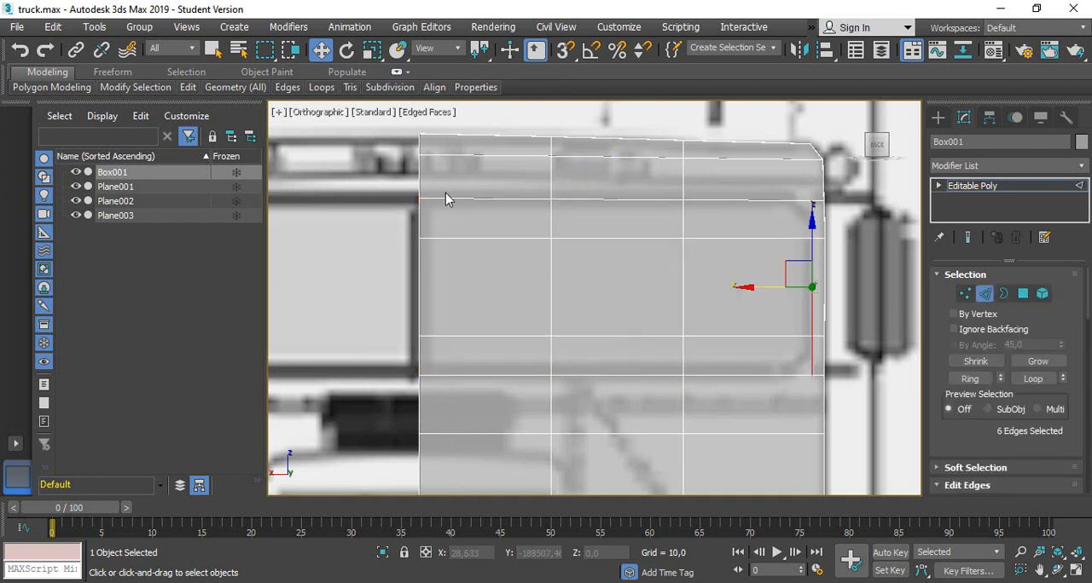
drag(444, 257, 442, 392)
click(1030, 485)
scroll(1031, 452, down, 3)
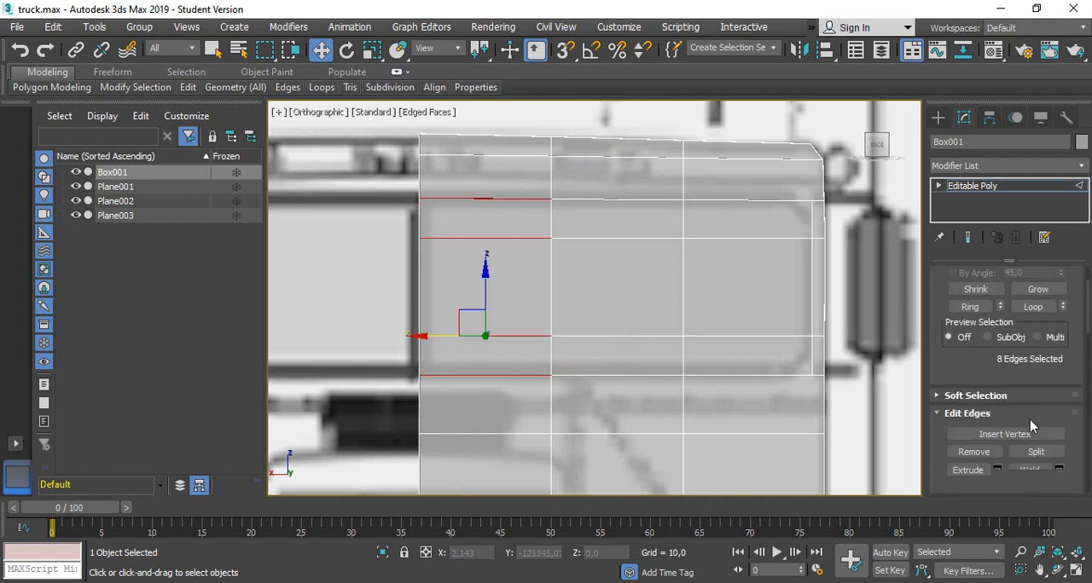
click(1029, 459)
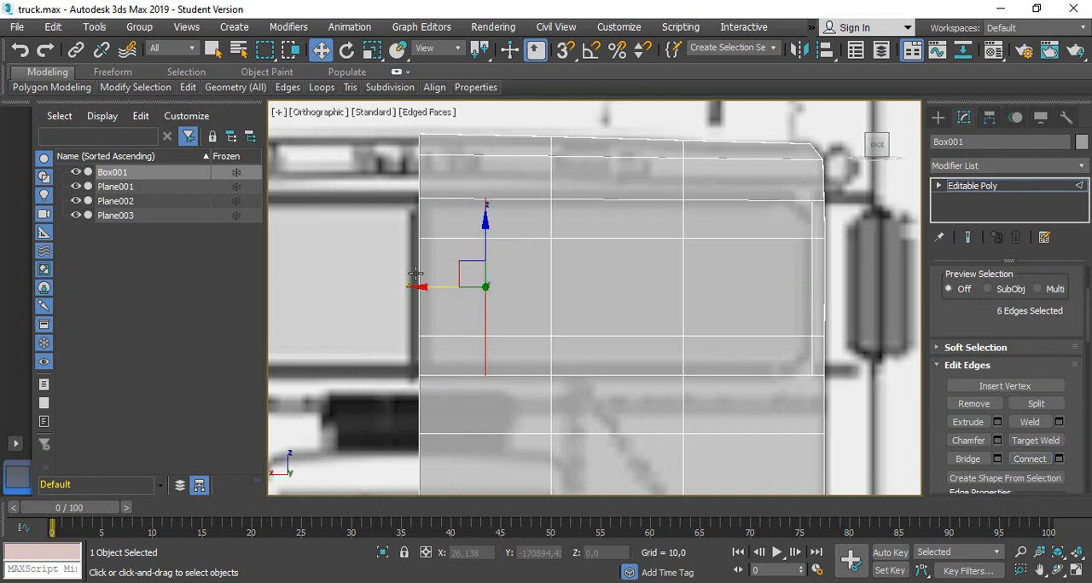
drag(433, 287, 370, 273)
Delete the nine front polygons covering the windscreen area to open the windscreen
scroll(1027, 309, up, 5)
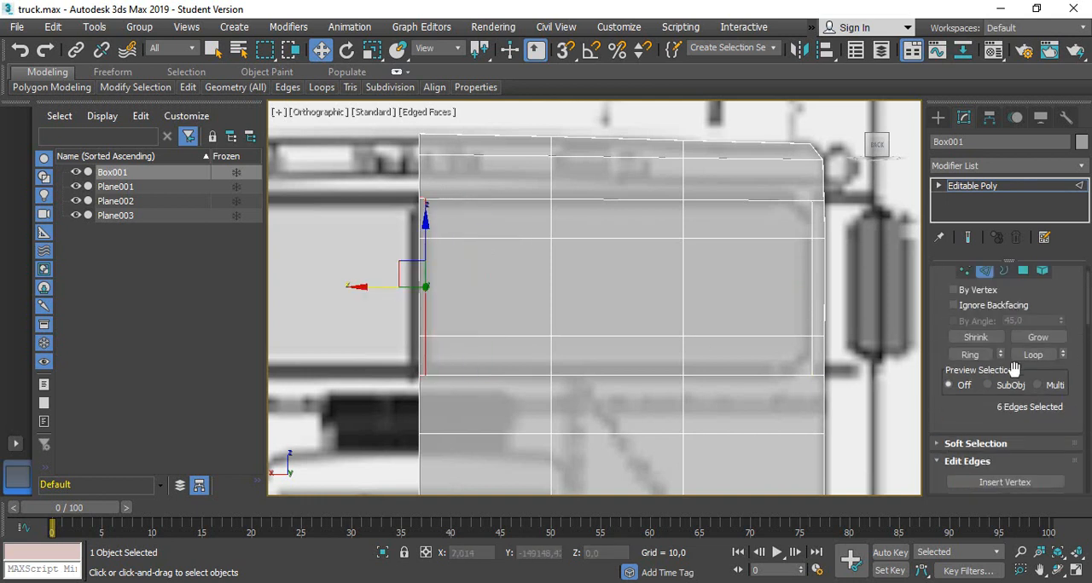
click(1023, 294)
click(441, 217)
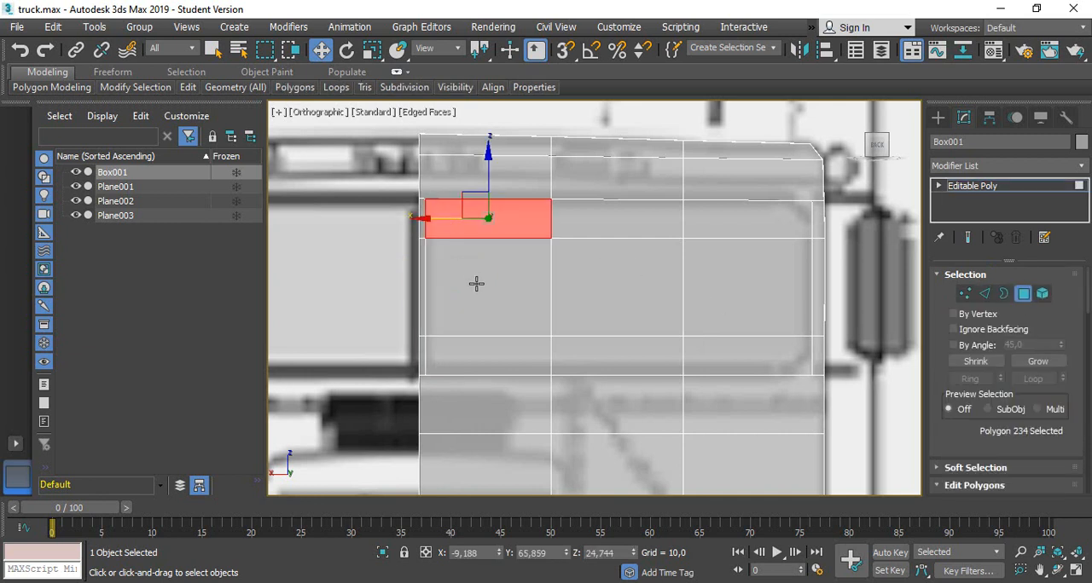
ctrl+click(475, 282)
ctrl+click(484, 355)
ctrl+click(583, 305)
ctrl+click(614, 215)
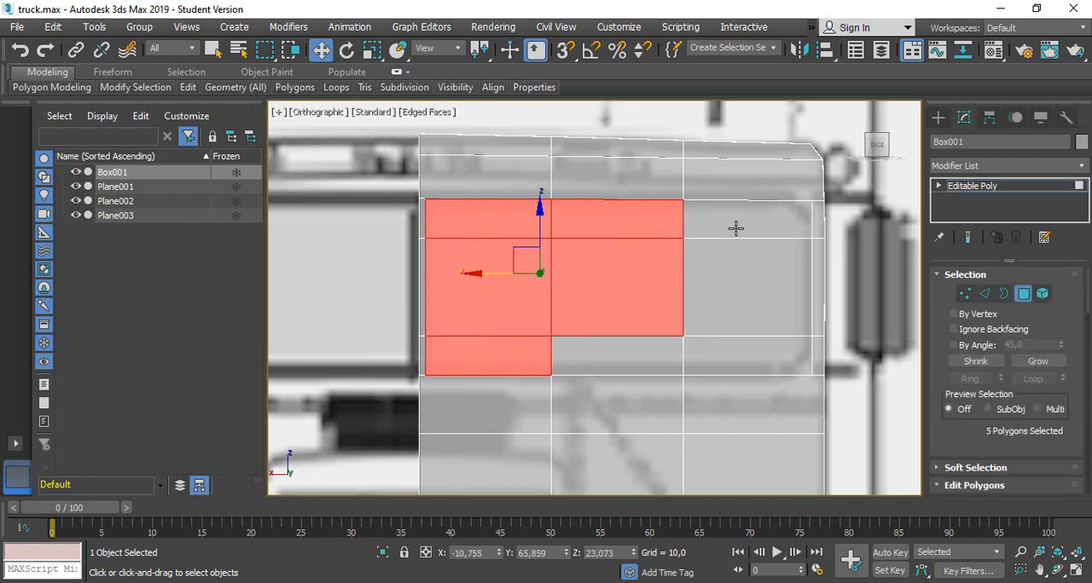
ctrl+click(733, 227)
ctrl+click(748, 284)
ctrl+click(748, 358)
ctrl+click(611, 364)
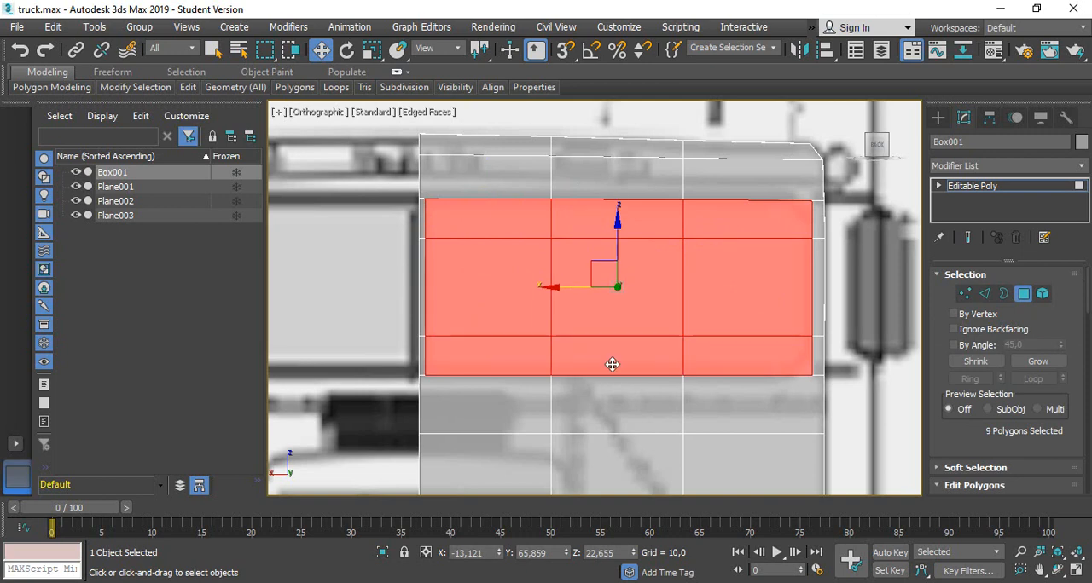
key(ctrl+d)
Move the cab's whole front column of vertices forward to about Y 69.84 in the Left view, to meet the blueprint's front
scroll(623, 349, down, 4)
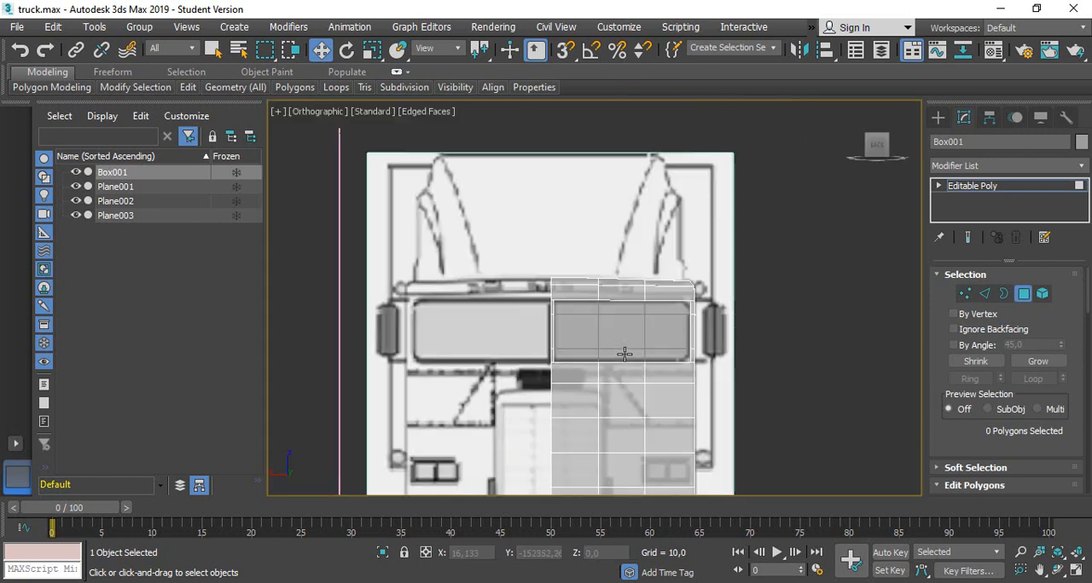
middle_drag(681, 313, 733, 248)
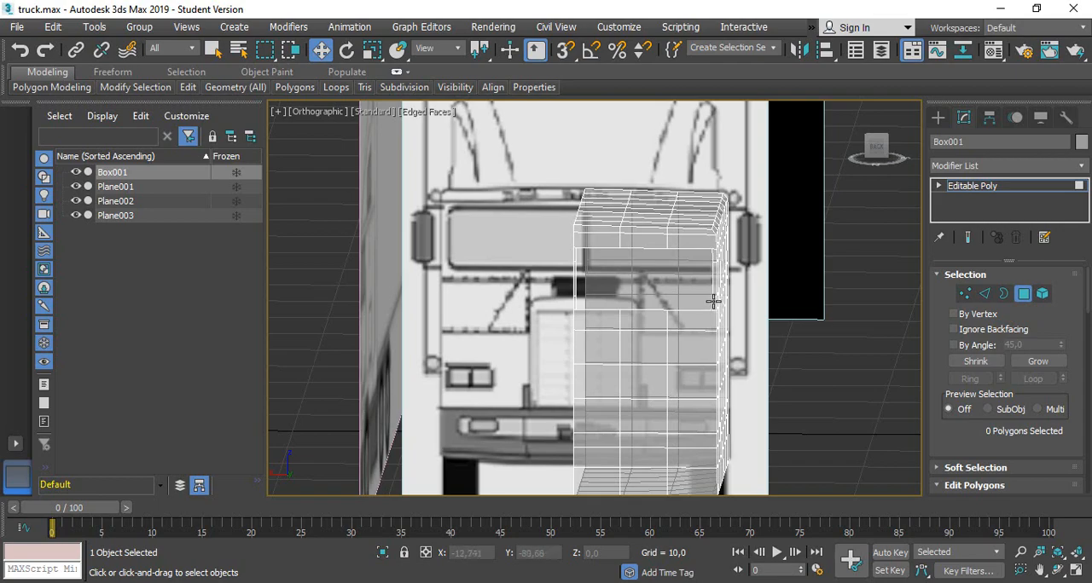
alt+middle_drag(799, 312, 955, 305)
click(882, 145)
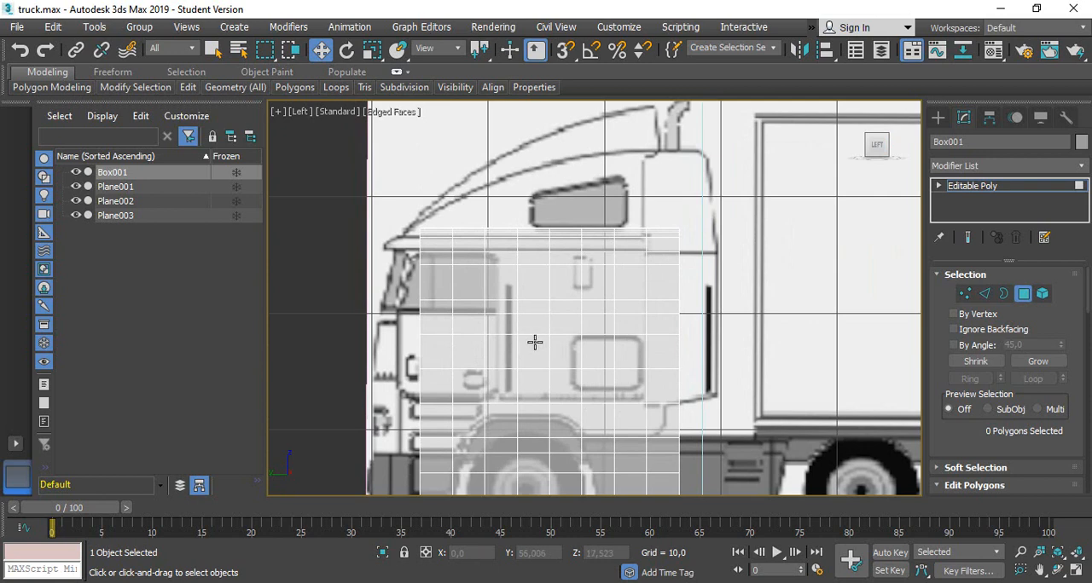
middle_drag(518, 350, 599, 292)
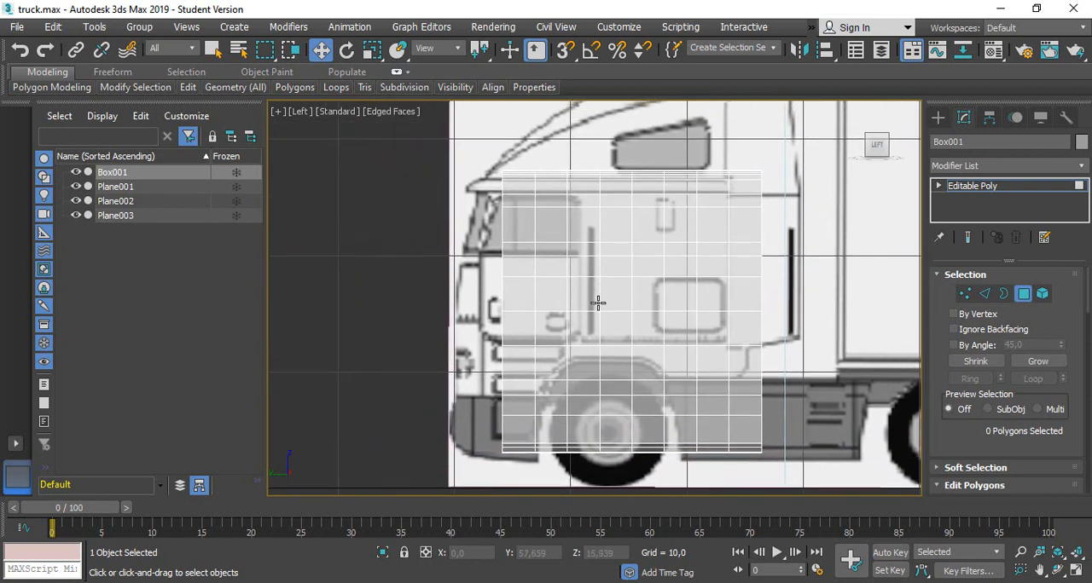
scroll(597, 303, up, 2)
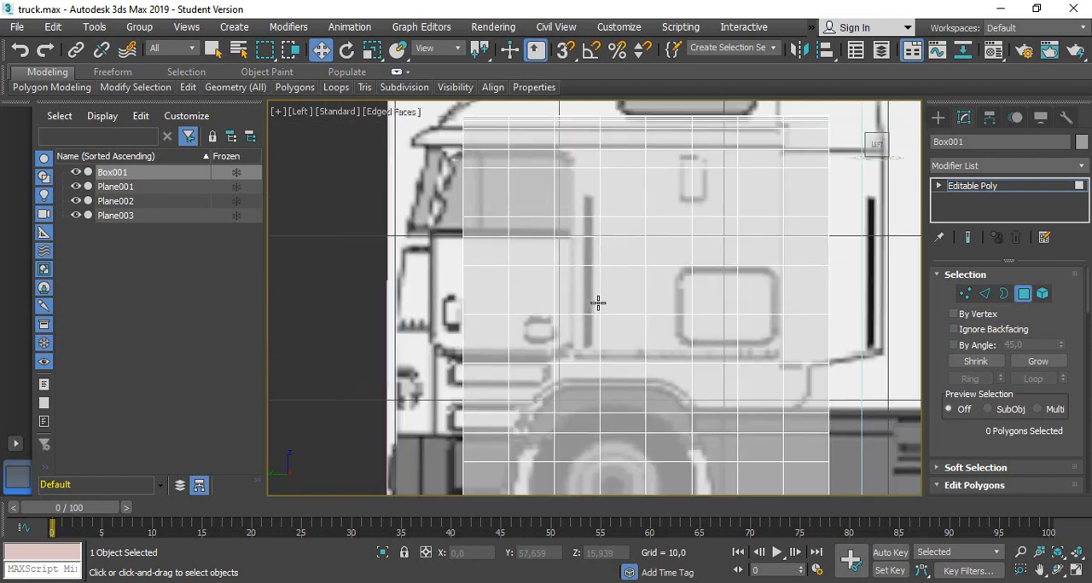
click(965, 293)
scroll(467, 187, down, 3)
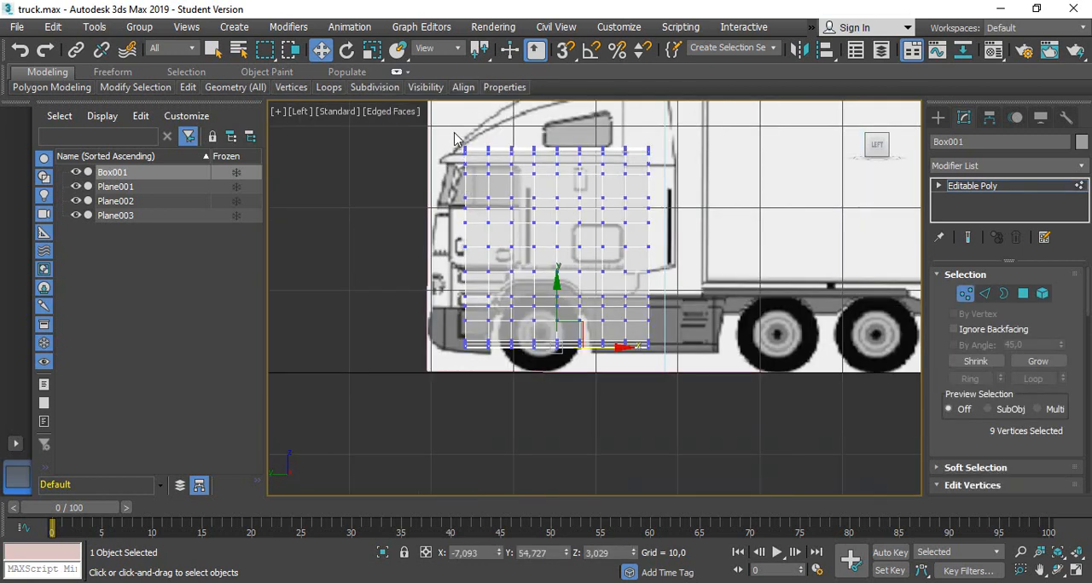
drag(470, 284, 479, 368)
scroll(445, 343, up, 4)
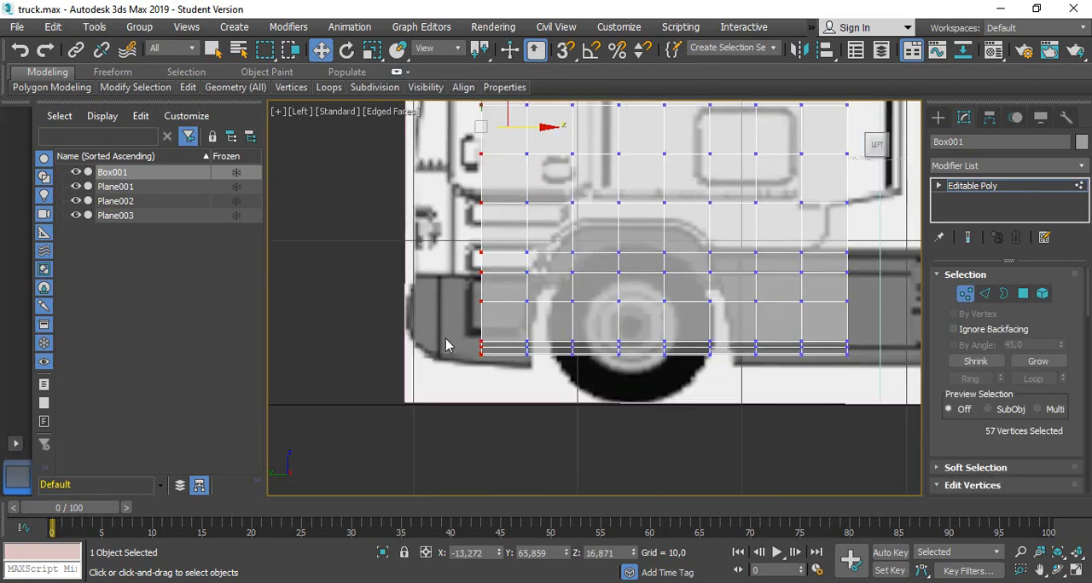
middle_drag(448, 214, 461, 266)
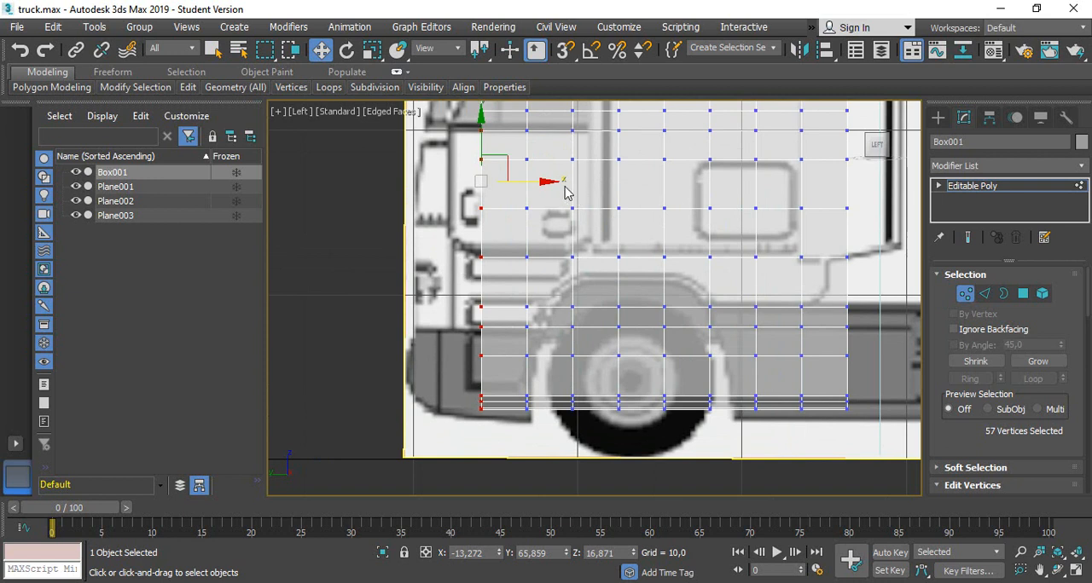
drag(543, 181, 479, 193)
scroll(411, 384, up, 5)
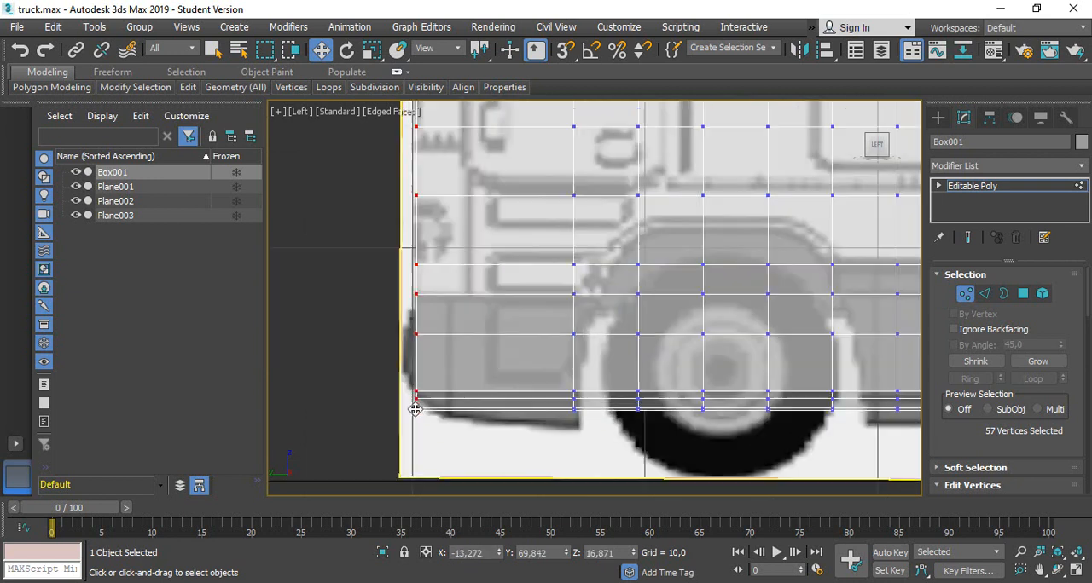
Pull the bumper's front row of vertices forward to about Y 70.41, and the outer corner vertices below it to about Y 69.98, 69.91 and 69.86
drag(388, 246, 453, 266)
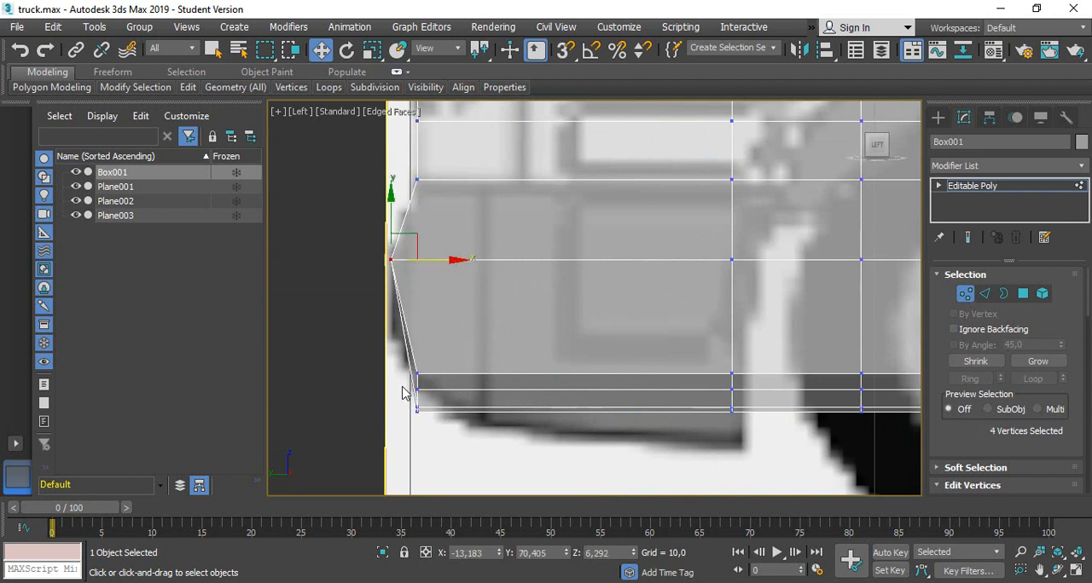
drag(389, 351, 457, 372)
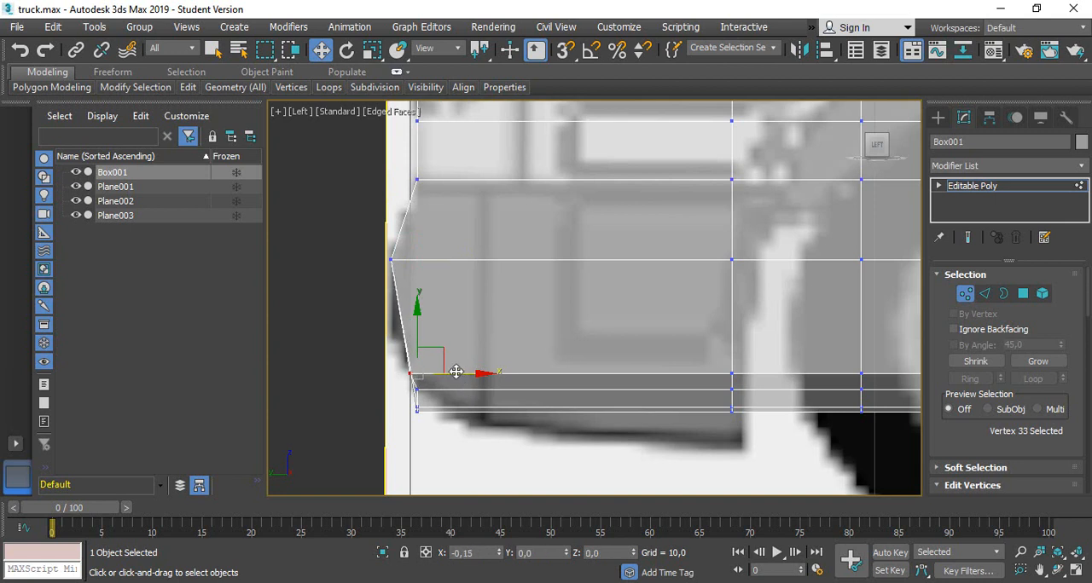
scroll(424, 377, up, 5)
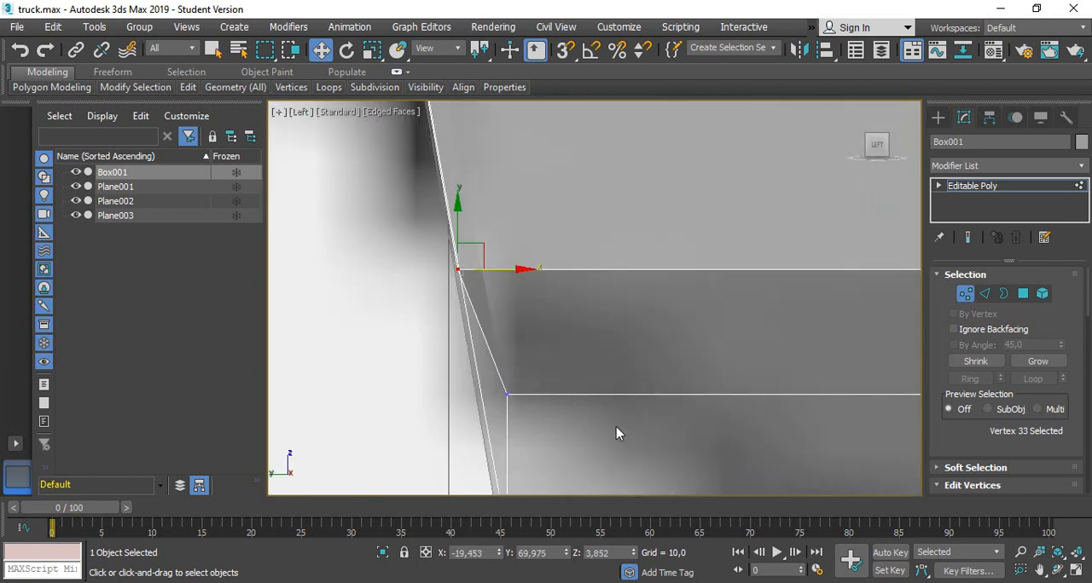
drag(442, 401, 441, 400)
drag(584, 443, 401, 324)
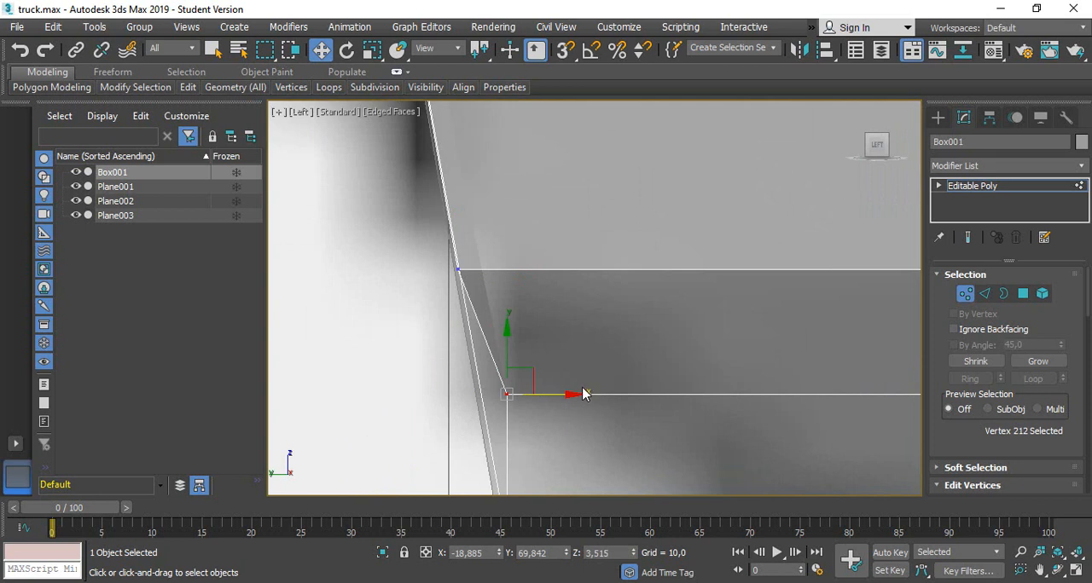
drag(567, 395, 542, 390)
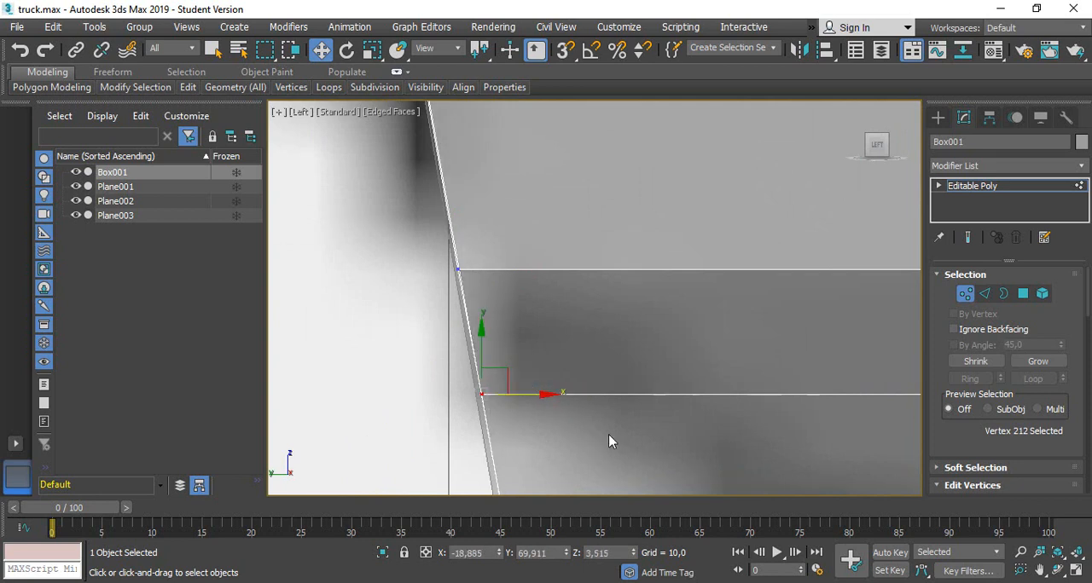
middle_drag(655, 375, 663, 105)
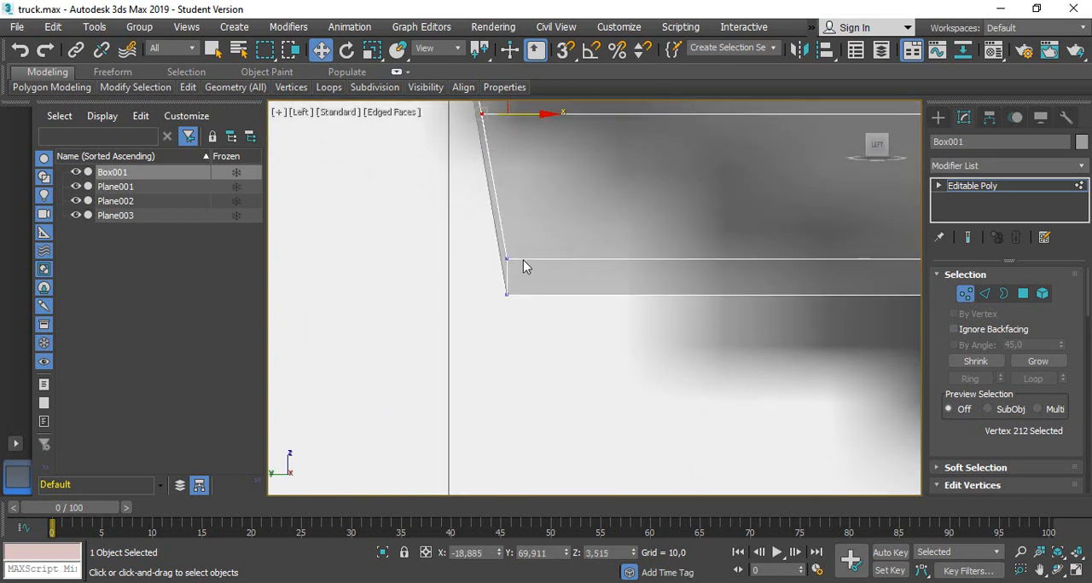
drag(491, 282, 493, 282)
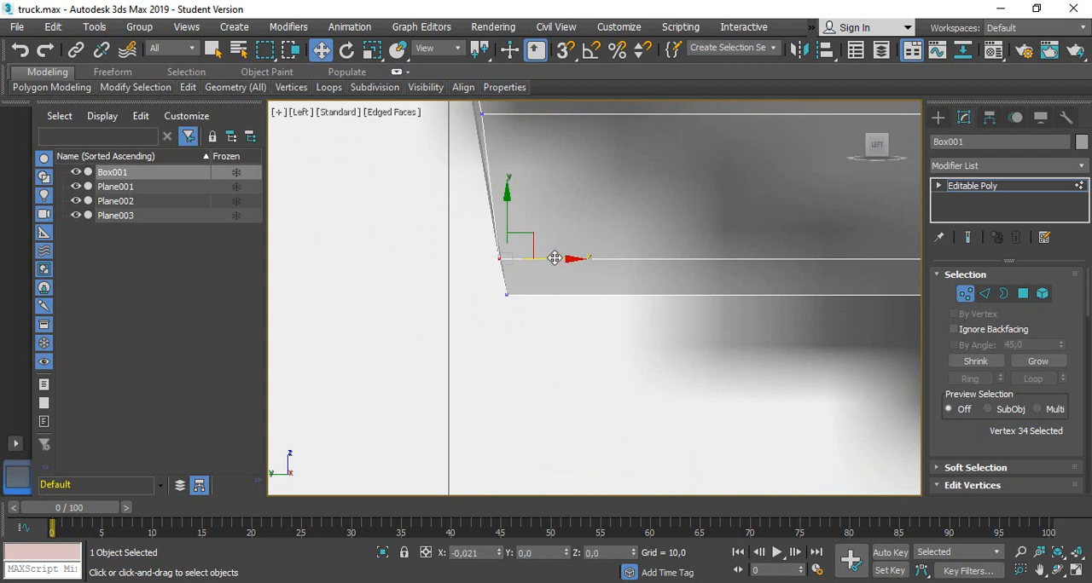
scroll(589, 263, down, 2)
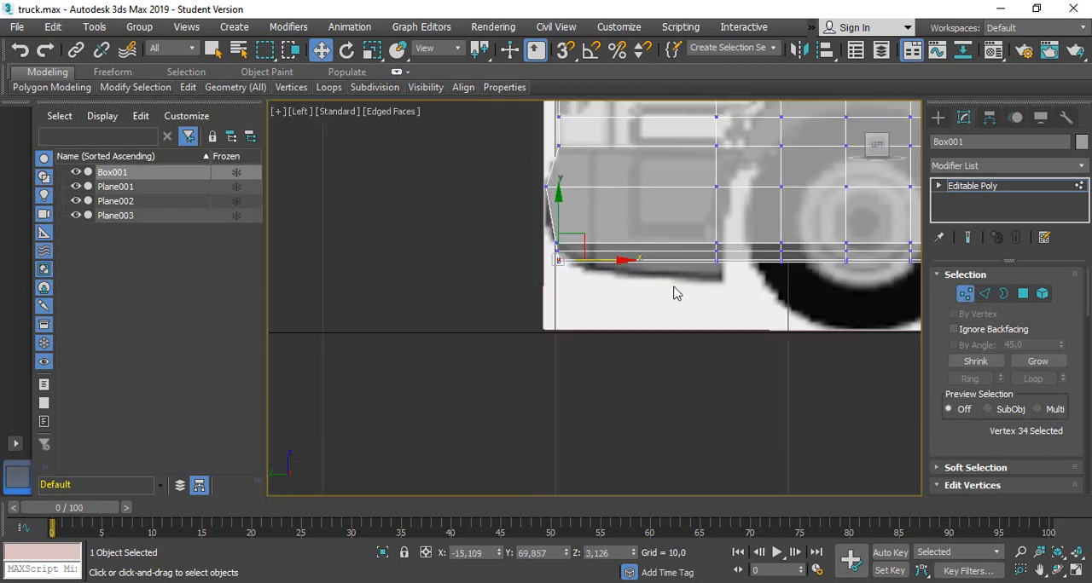
scroll(645, 285, up, 3)
scroll(792, 272, down, 3)
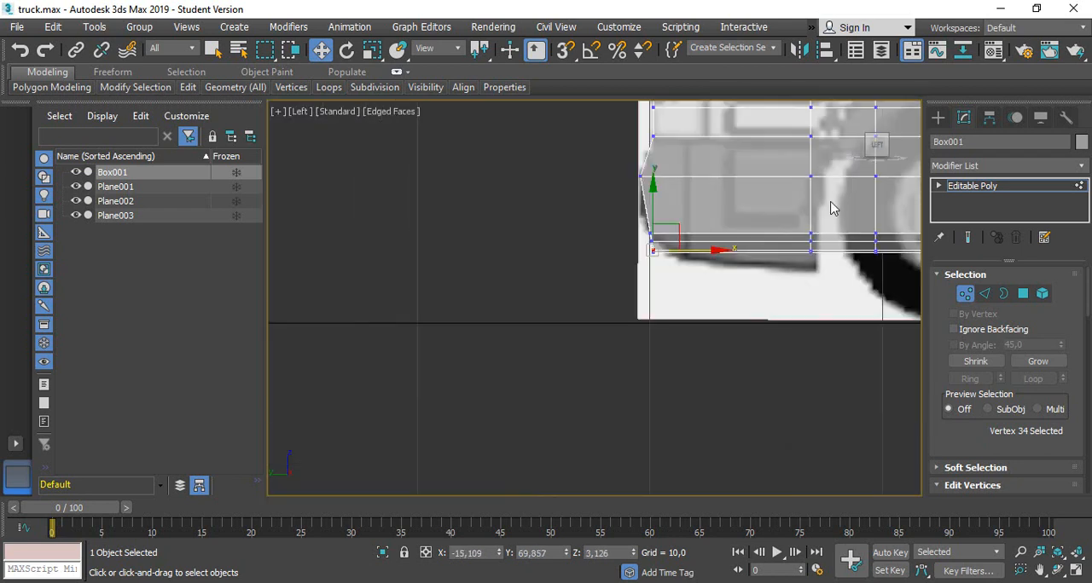
middle_drag(835, 199, 695, 332)
scroll(638, 404, up, 2)
scroll(638, 403, down, 1)
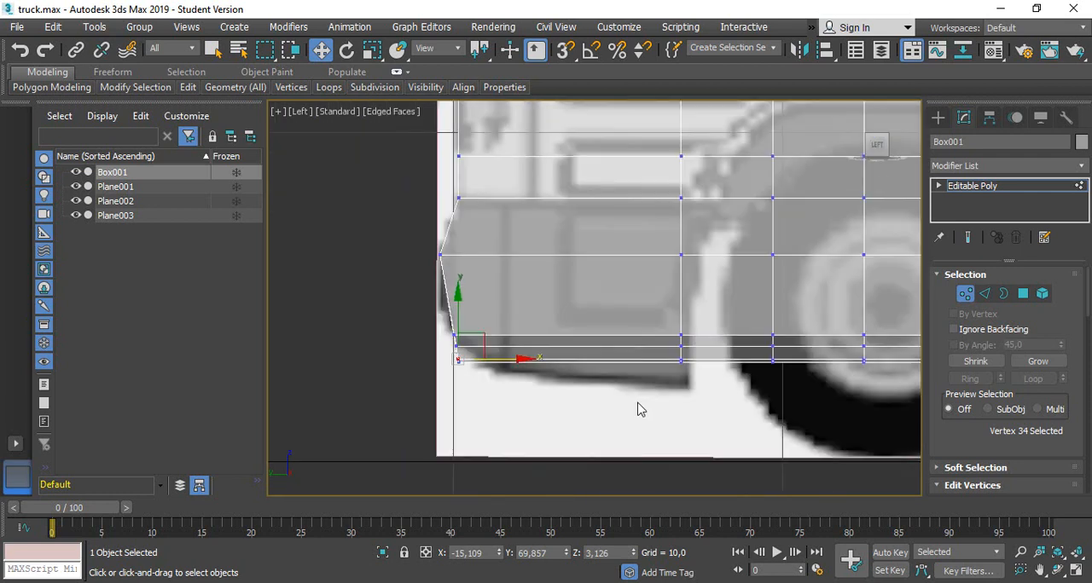
Connect the bumper's horizontal side edges, move the new vertical line forward to about Y 67.47, and connect the edges behind it with a second line
click(984, 294)
drag(572, 392, 556, 198)
scroll(1023, 419, down, 5)
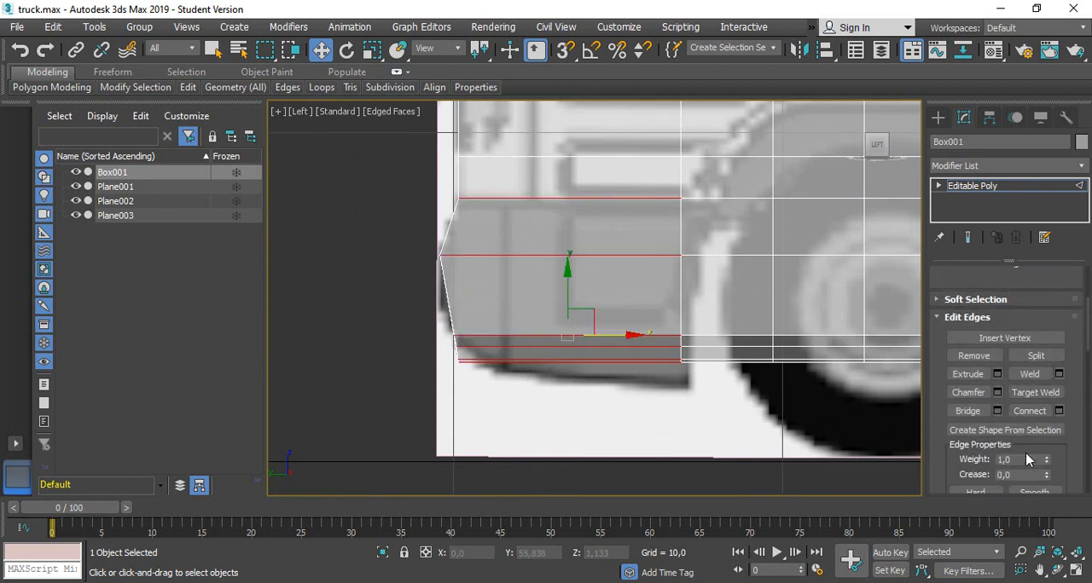
click(1029, 410)
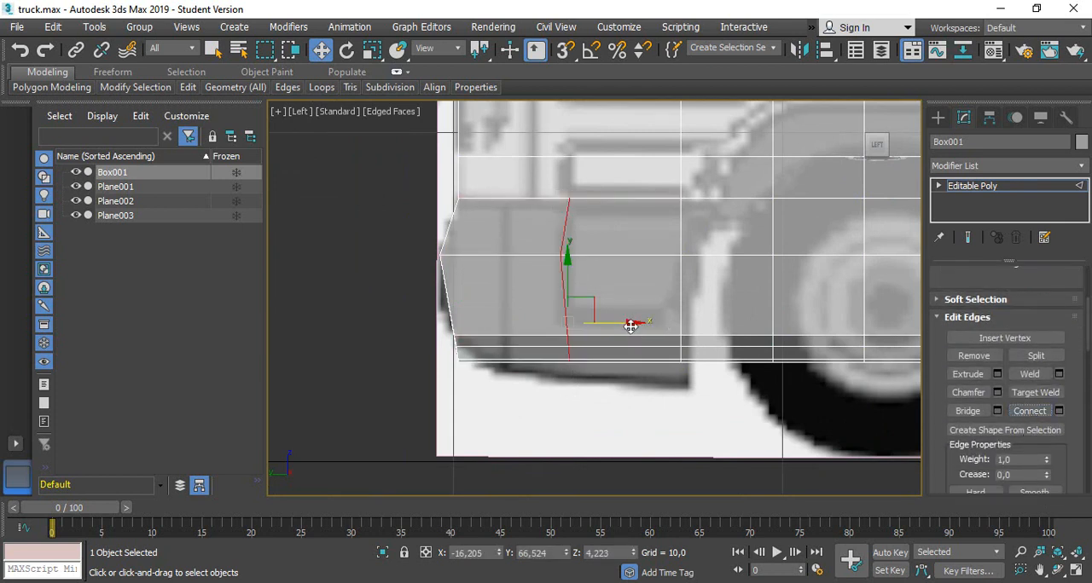
drag(630, 325, 598, 324)
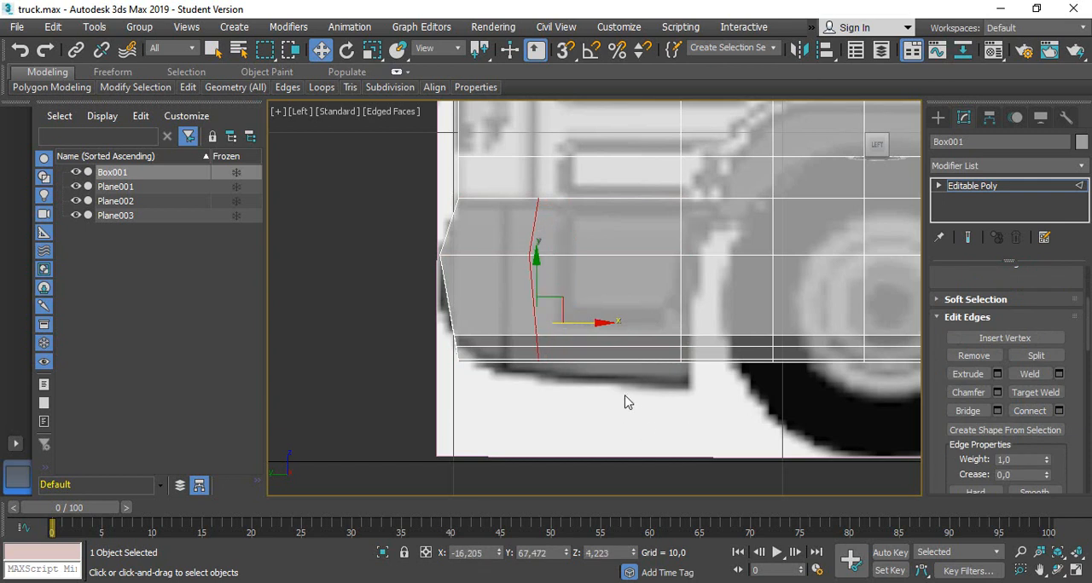
drag(628, 403, 628, 195)
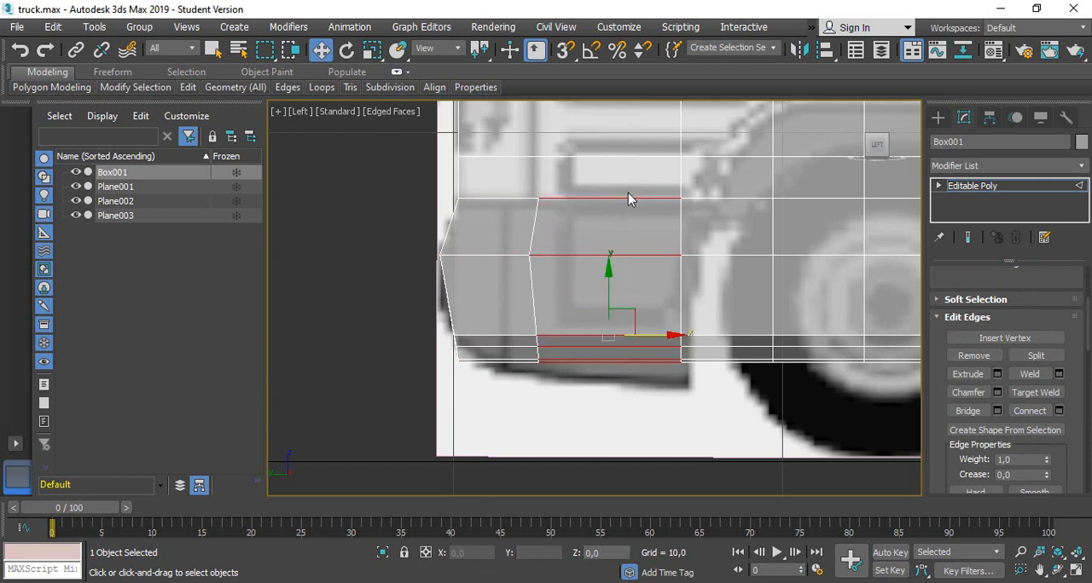
click(1023, 412)
Lower the bottom vertices of the bumper's two new columns to the blueprint's underside, the first by about 0.45 and the second to about Z 2.70
scroll(1027, 358, up, 2)
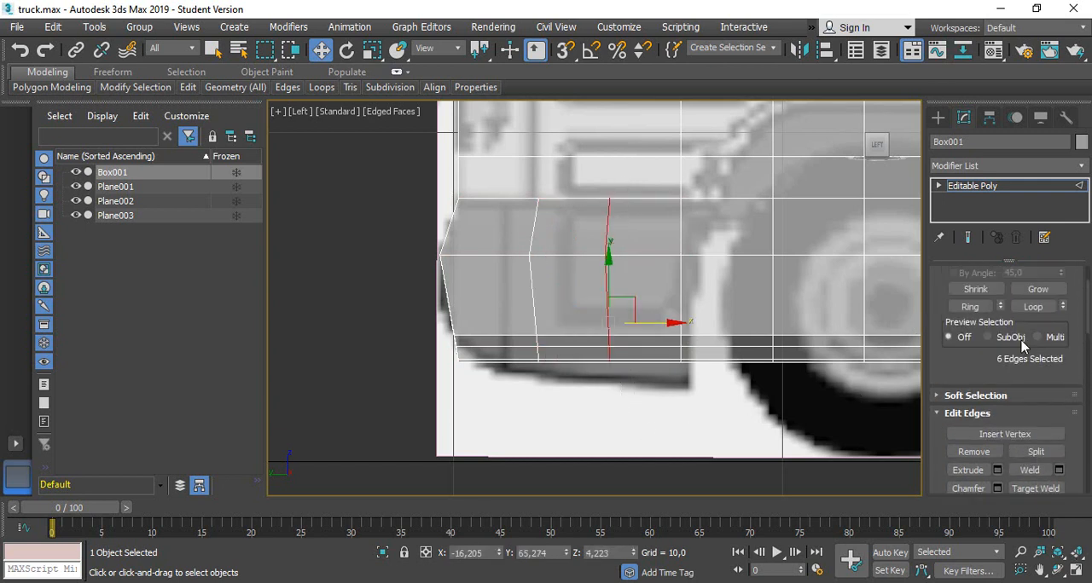
scroll(1023, 343, up, 2)
click(964, 294)
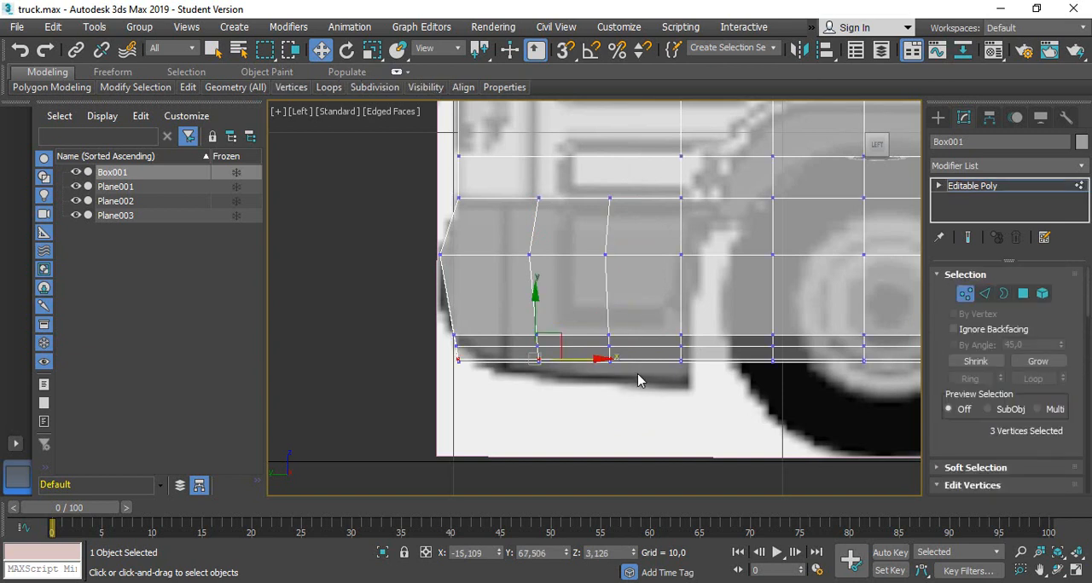
scroll(487, 379, up, 2)
drag(644, 420, 599, 372)
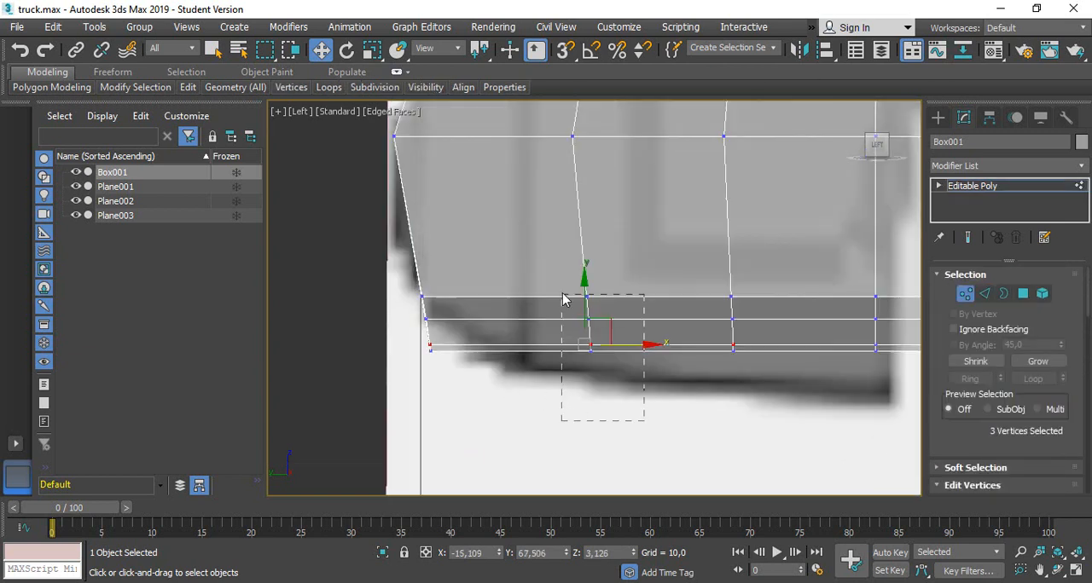
drag(562, 299, 595, 298)
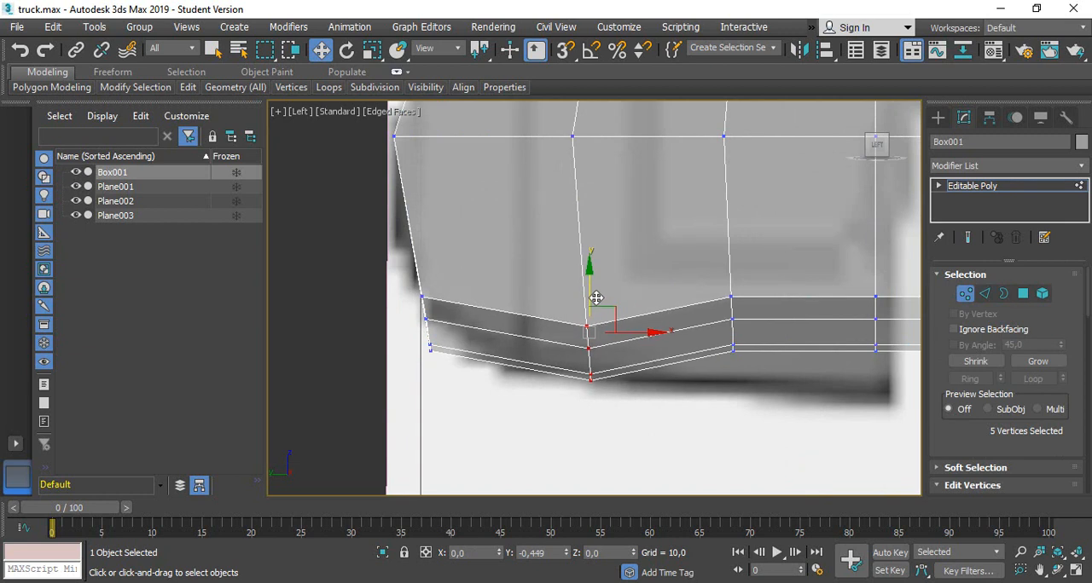
drag(726, 263, 763, 392)
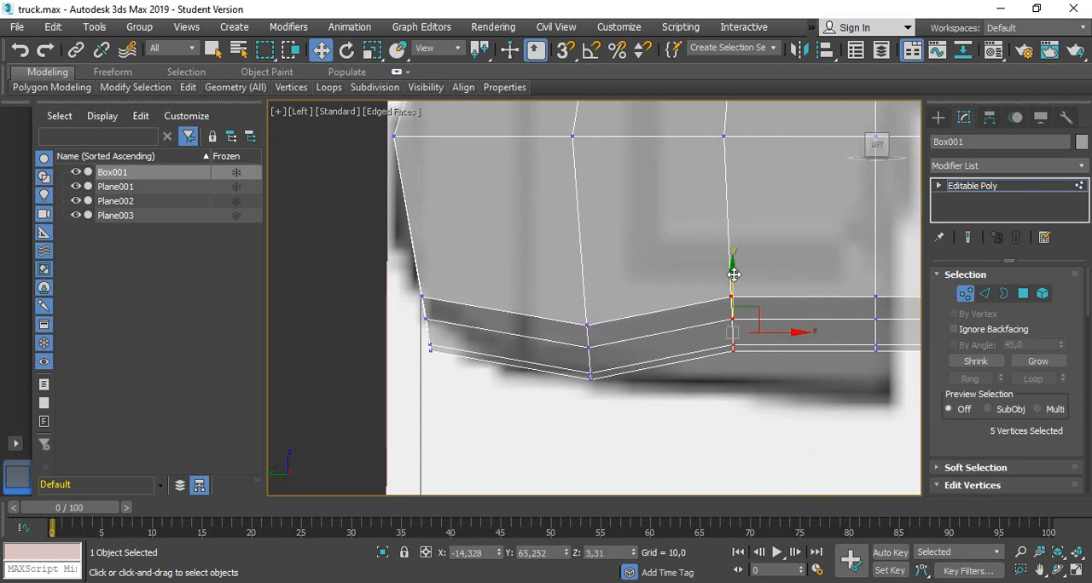
drag(733, 274, 776, 362)
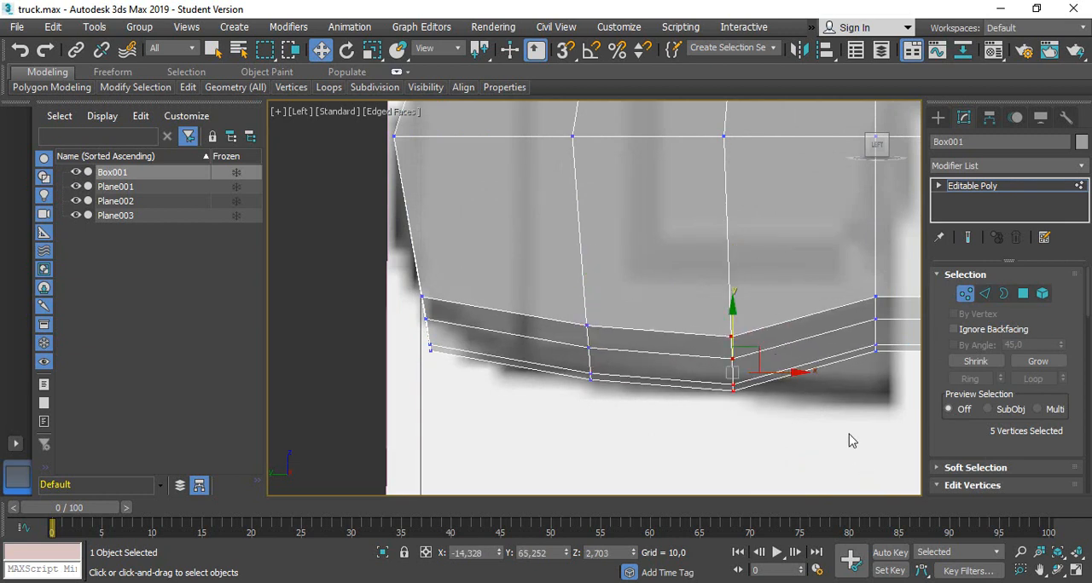
Move the bottom vertices at the bumper's rear end down to about Z 2.51 and back to about Y 62.87
middle_drag(849, 441, 656, 423)
drag(725, 405, 723, 401)
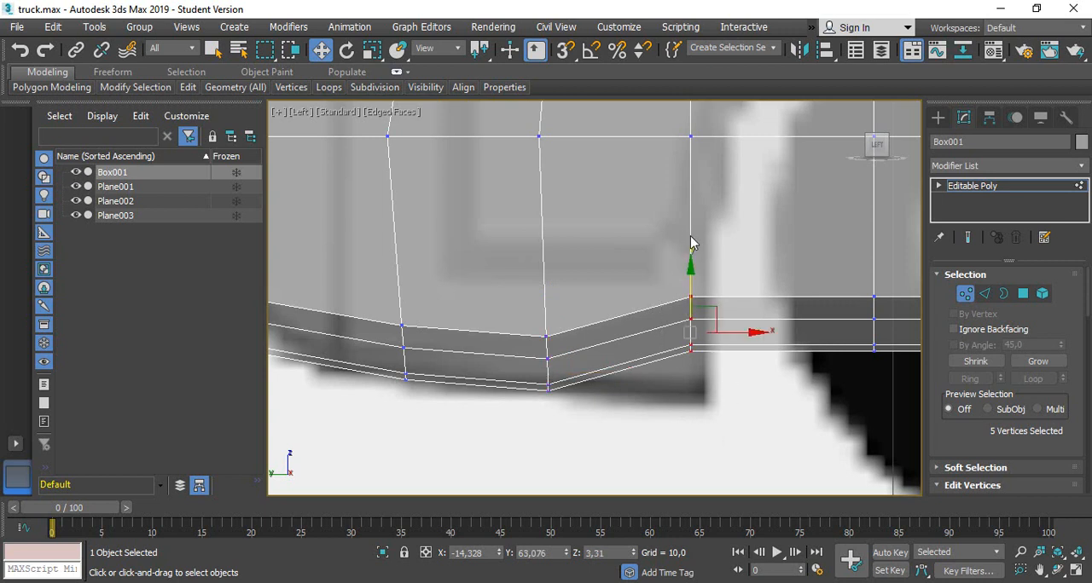
drag(693, 275, 692, 318)
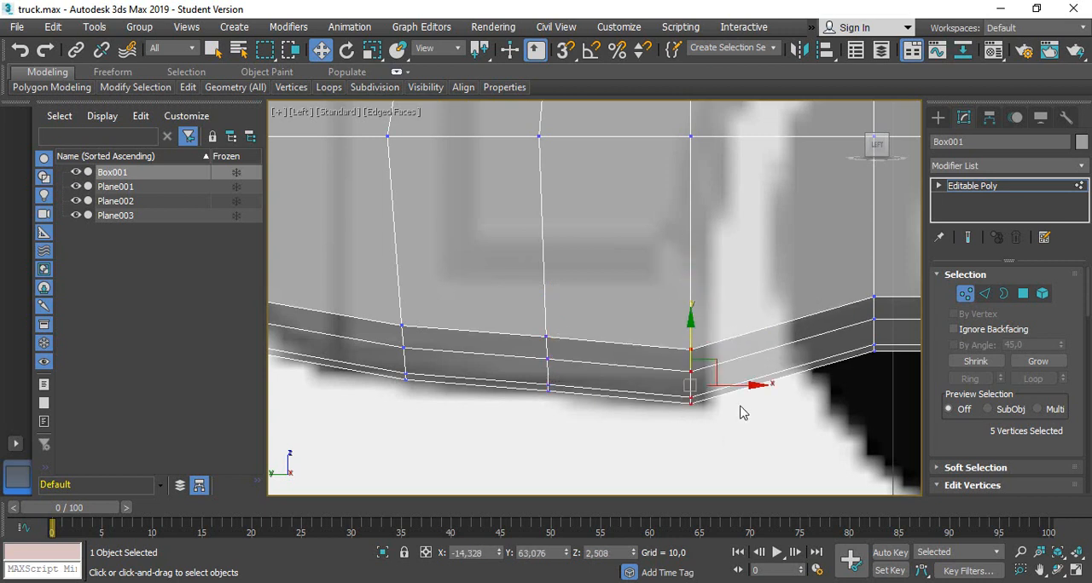
drag(734, 385, 747, 388)
scroll(746, 388, down, 3)
scroll(747, 388, down, 2)
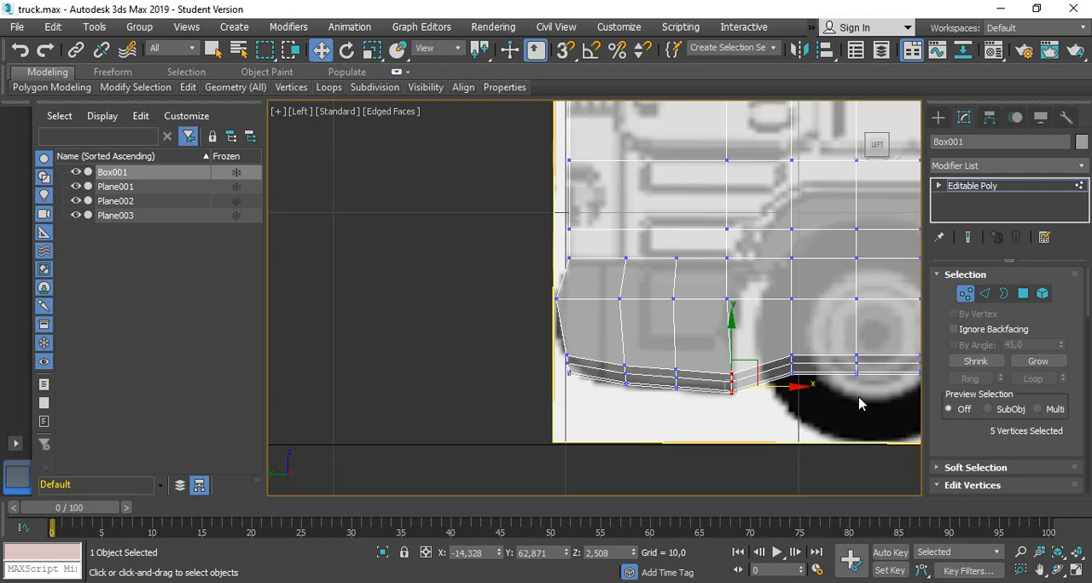
Move the three column vertices above the bumper's rear end backward along the wheel arch's front side, the uppermost to about Y 61.32
middle_drag(891, 404, 646, 418)
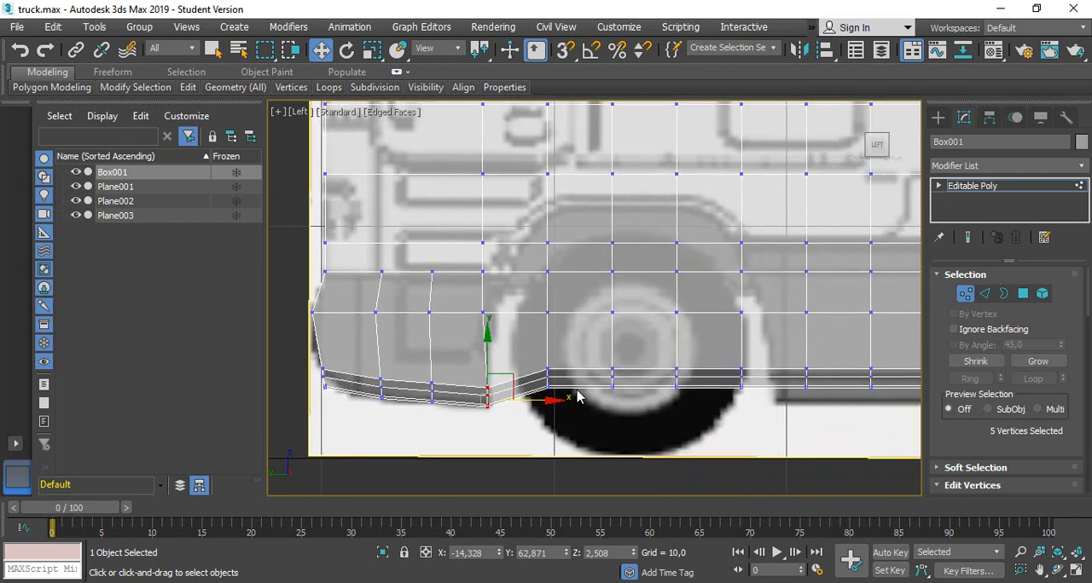
scroll(486, 273, up, 2)
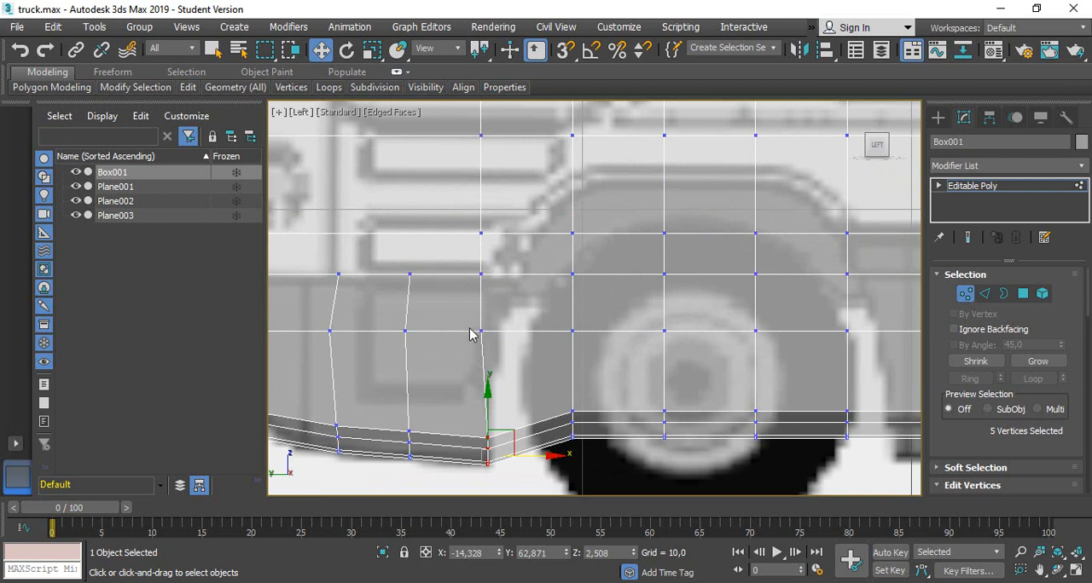
drag(510, 344, 546, 273)
drag(461, 221, 600, 258)
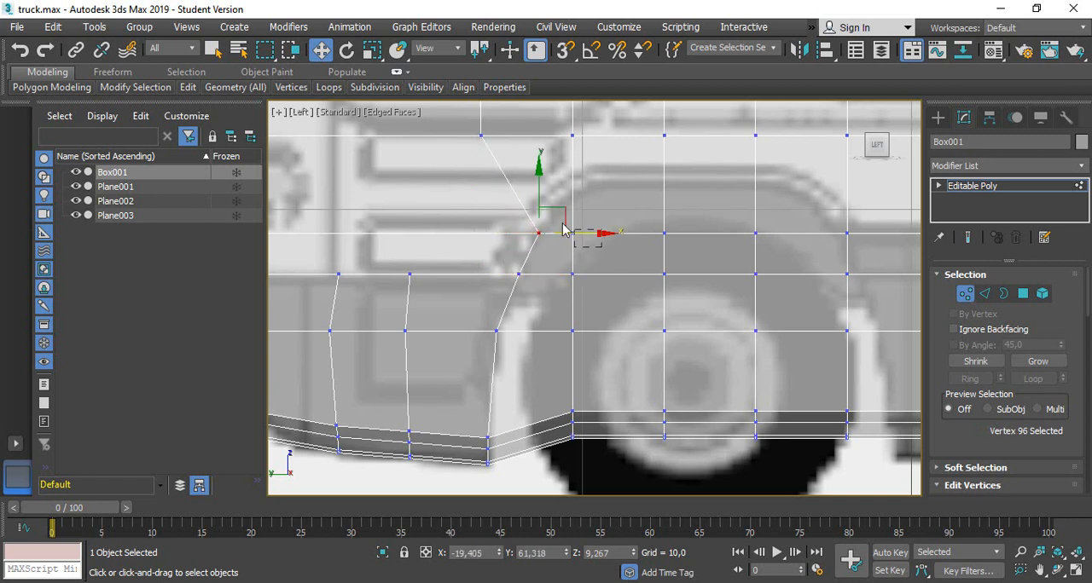
Raise the three vertices over the wheel to the top curve of the wheel arch, the middle one to about Z 10.82
click(570, 232)
drag(573, 187, 572, 155)
click(664, 232)
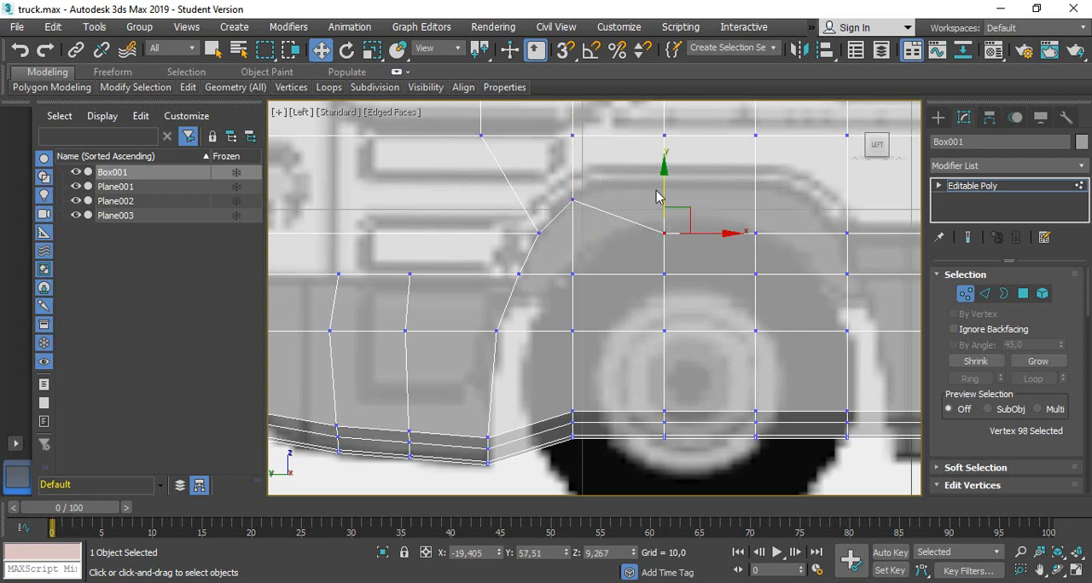
drag(656, 195, 658, 145)
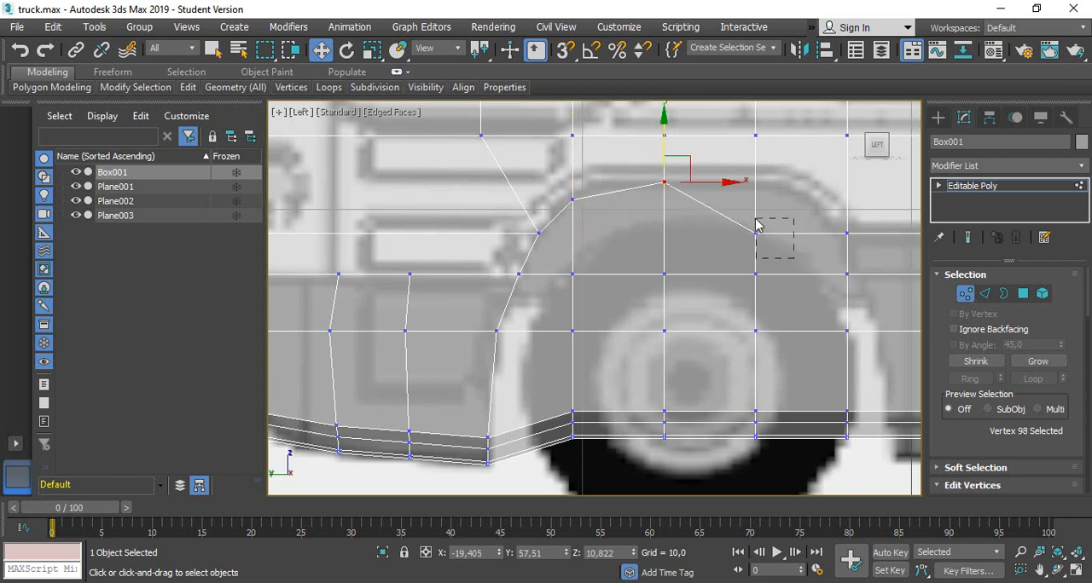
drag(756, 224, 757, 147)
Fit the column of vertices behind the wheel to the arch's rear side, moving its five lowest vertices backward to about Y 50.61
drag(852, 235, 807, 202)
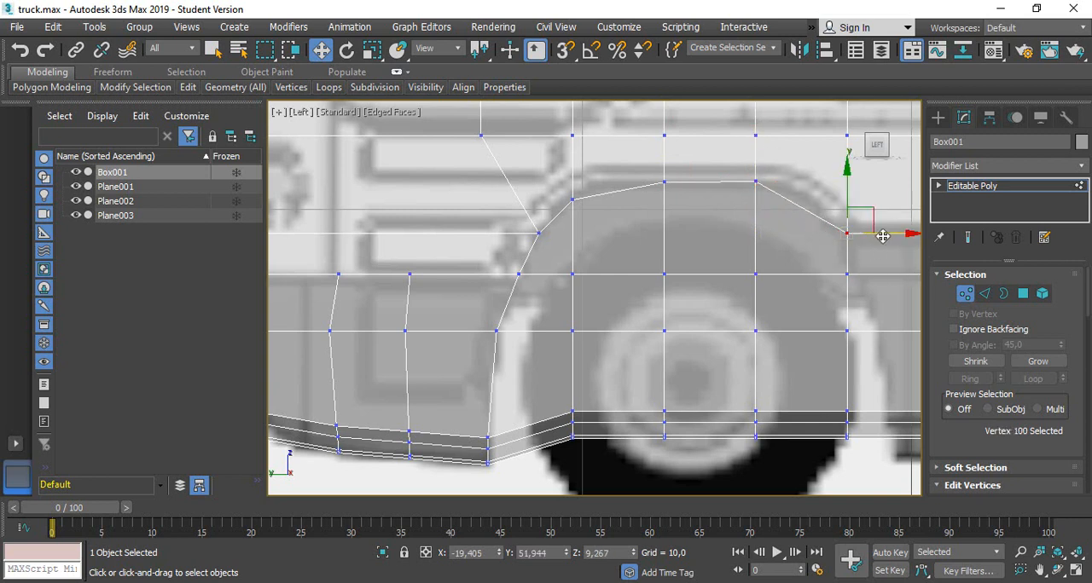
drag(894, 231, 884, 227)
drag(826, 260, 899, 274)
drag(833, 318, 919, 334)
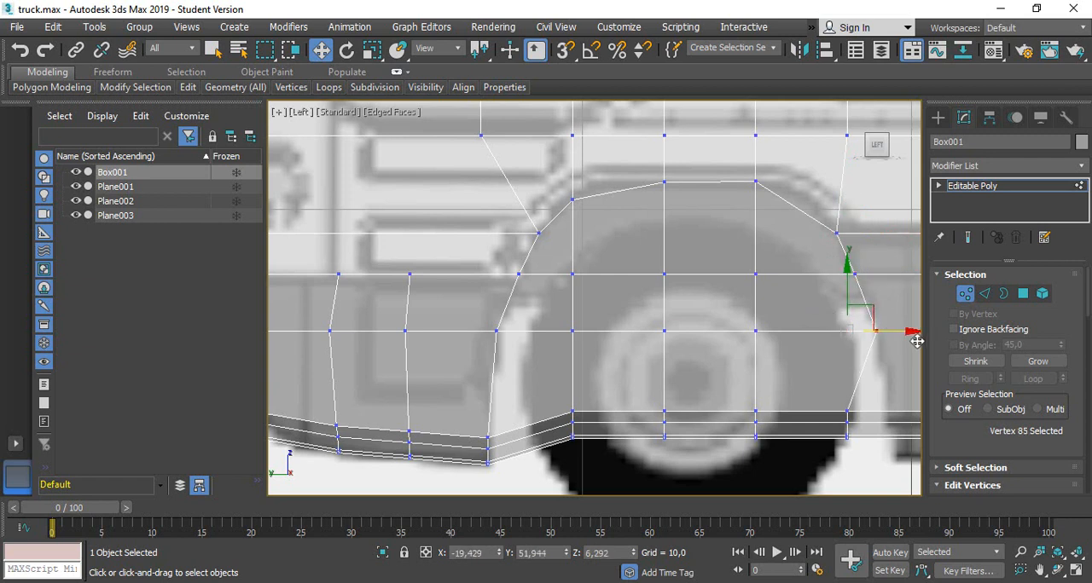
middle_drag(867, 394, 867, 341)
drag(800, 331, 872, 421)
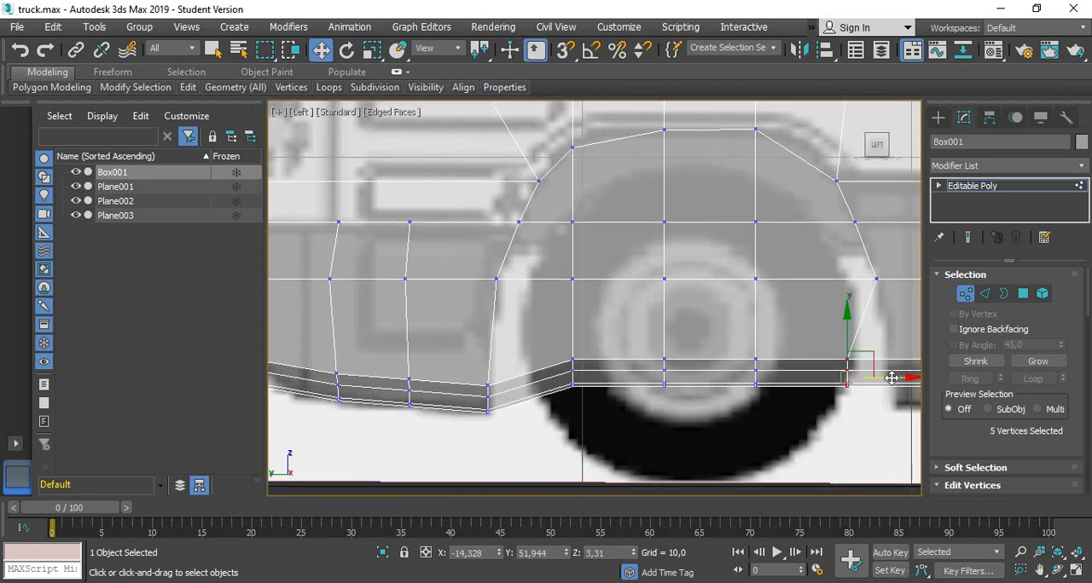
drag(893, 380, 936, 396)
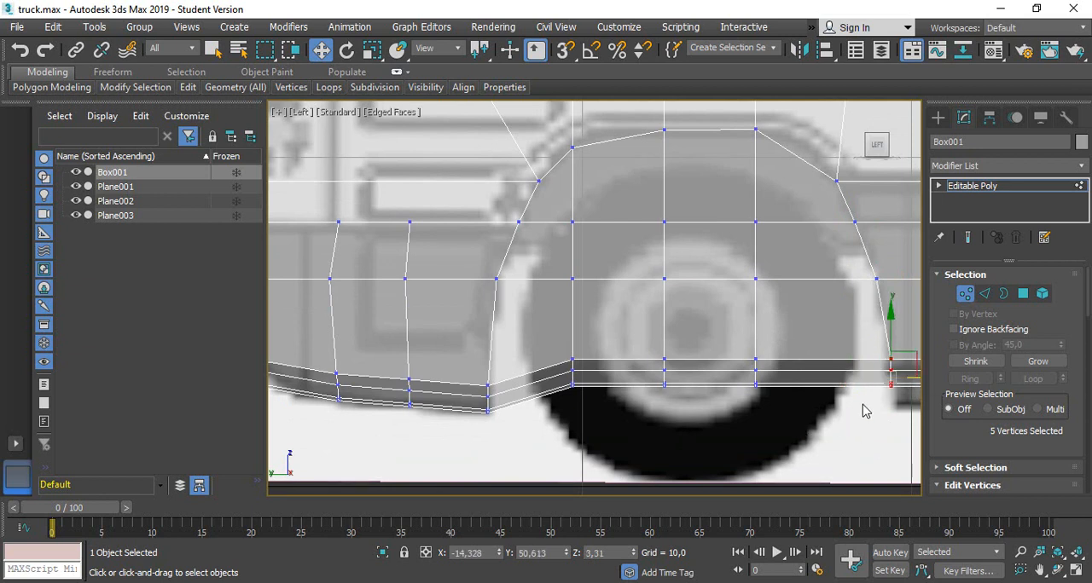
Lower the twenty bottom vertices behind the wheel arch to about Z 2.66, matching the blueprint's lower edge
middle_drag(862, 400, 451, 384)
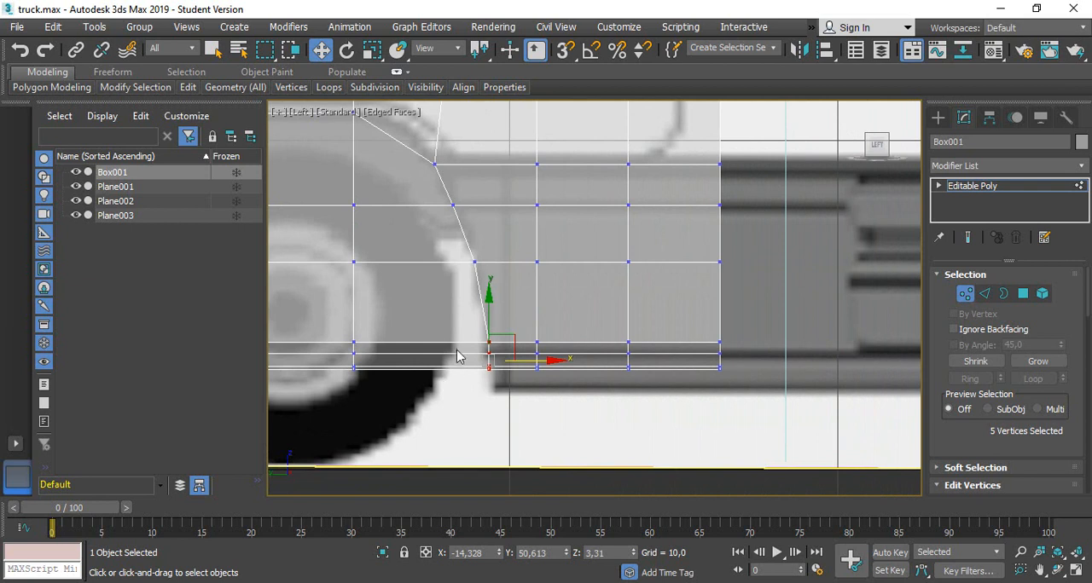
drag(793, 420, 793, 421)
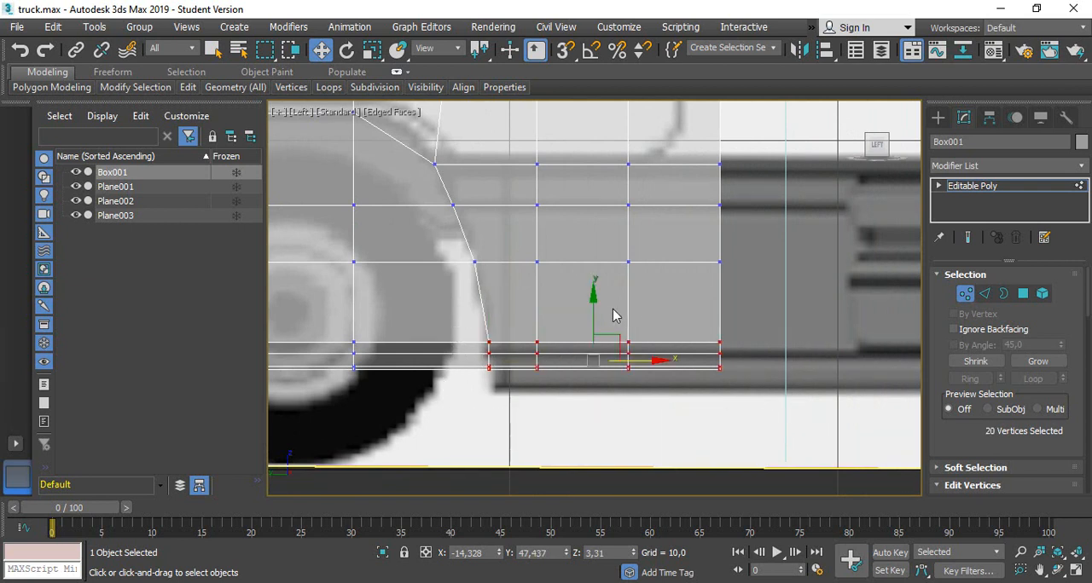
drag(594, 306, 593, 348)
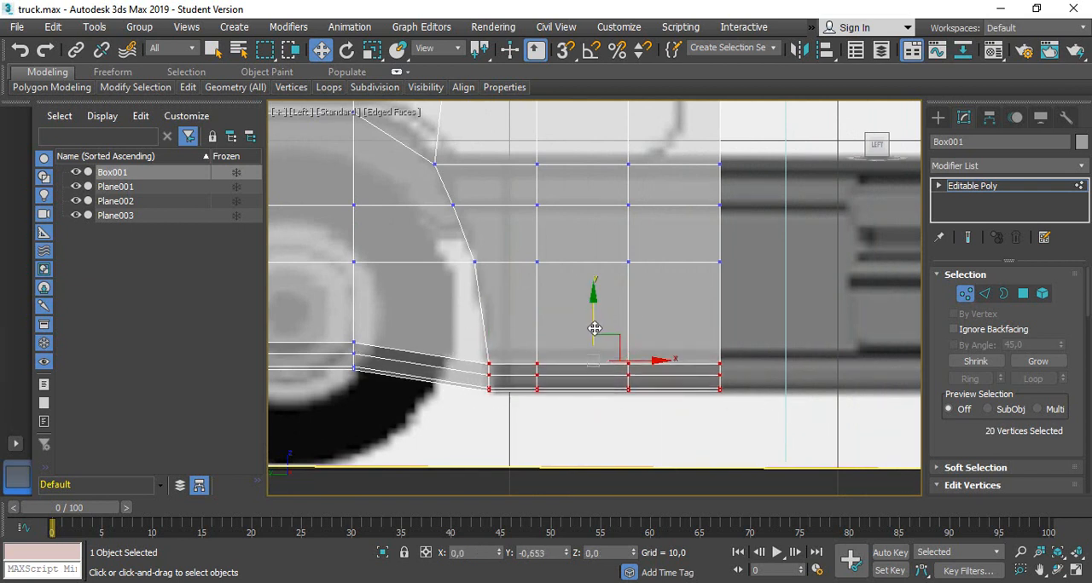
Delete the polygons covering the front wheel to open the wheel arch
scroll(534, 391, down, 2)
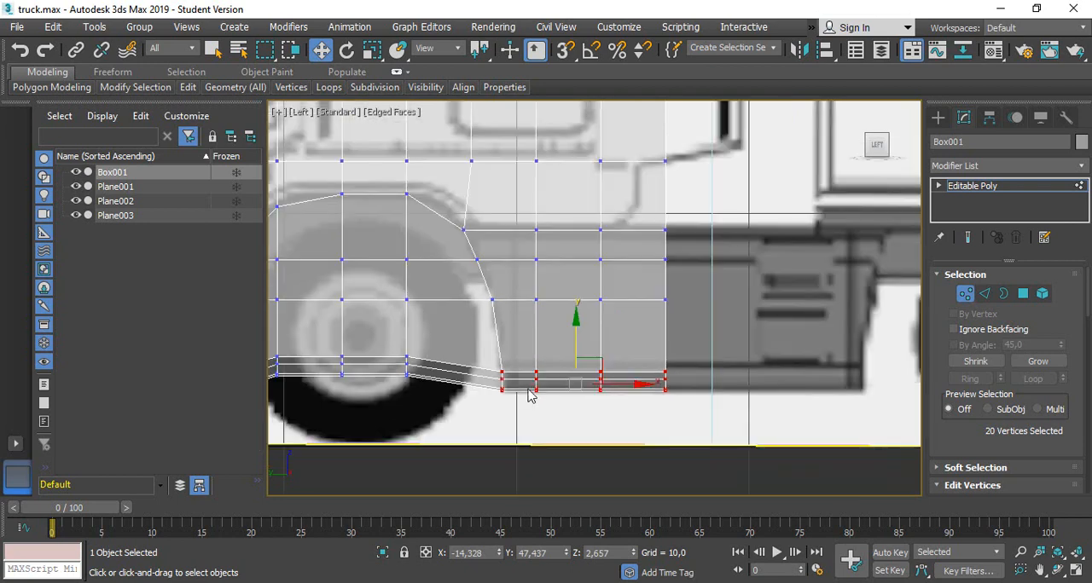
scroll(787, 332, down, 4)
scroll(683, 355, up, 4)
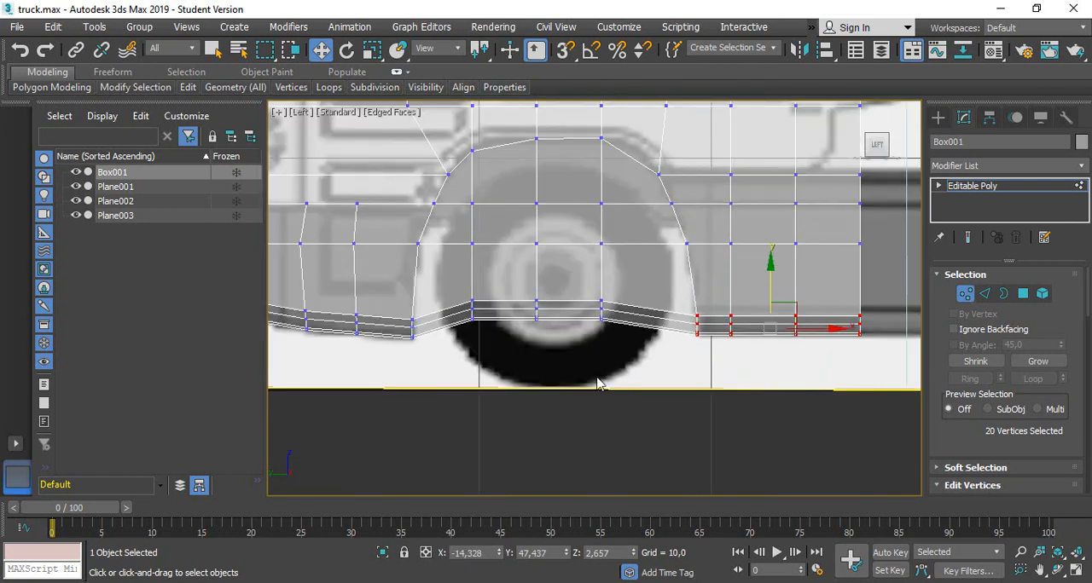
middle_drag(597, 384, 632, 390)
click(1026, 296)
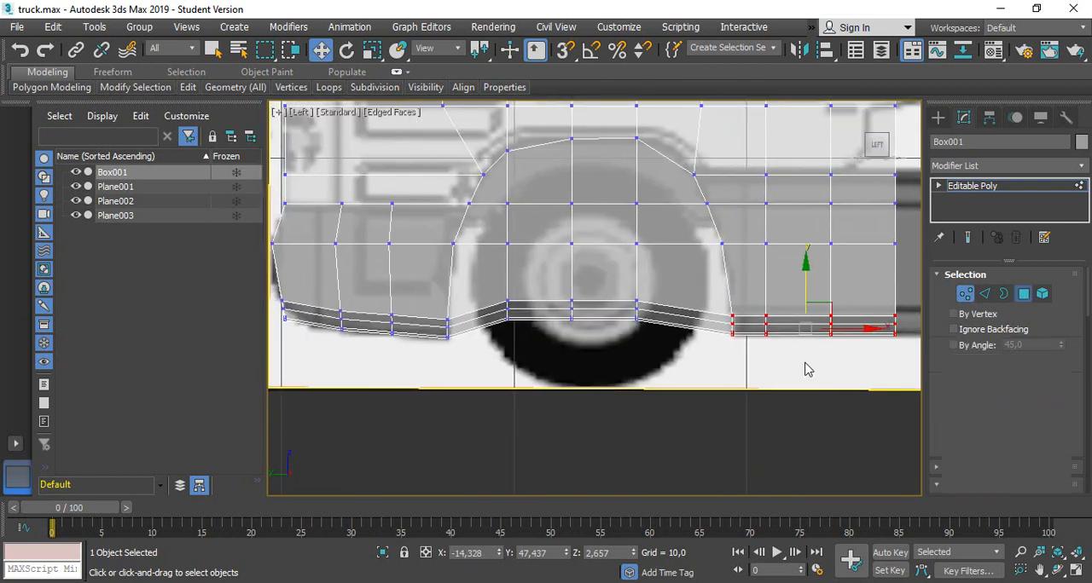
drag(683, 348, 495, 195)
key(Delete)
Move the cab's whole rear column of vertices forward to about Y 44.71 to meet the rear edge of the blueprint's lower side panel
scroll(575, 355, down, 2)
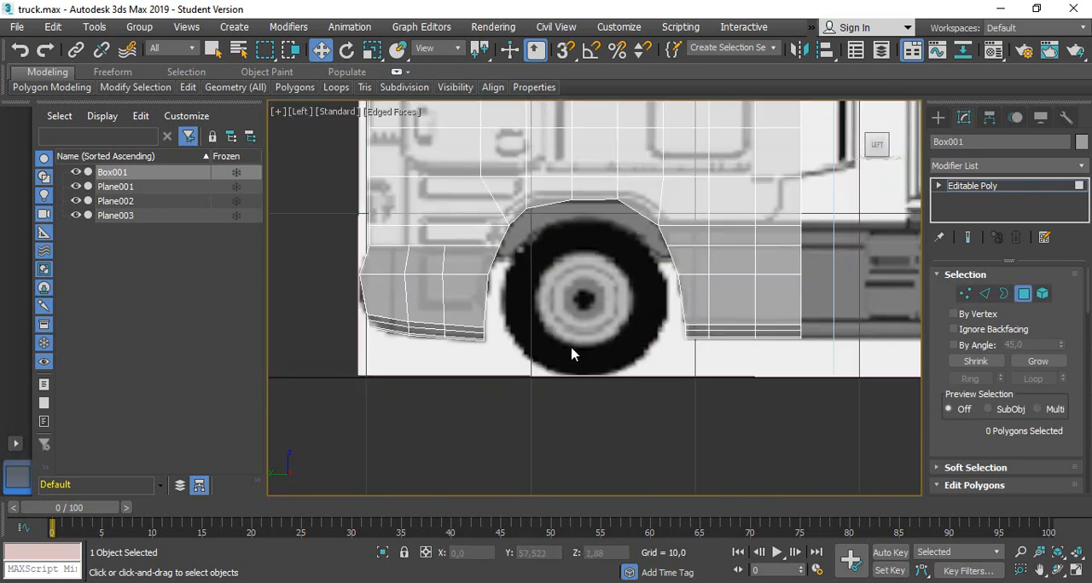
mouse_move(419, 219)
alt+middle_down()
mouse_move(493, 248)
mouse_move(419, 227)
alt+middle_up()
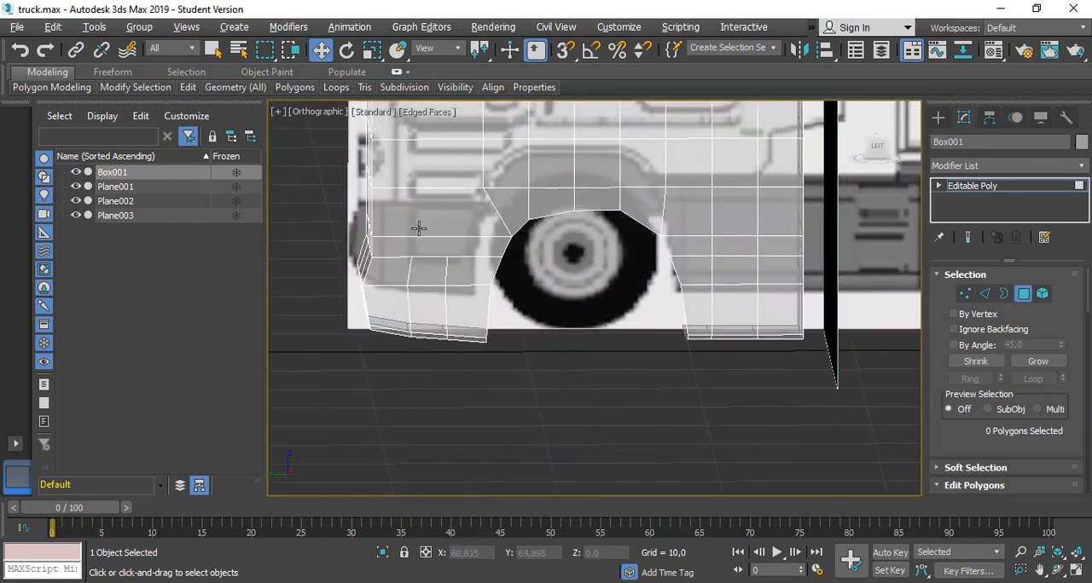
click(877, 148)
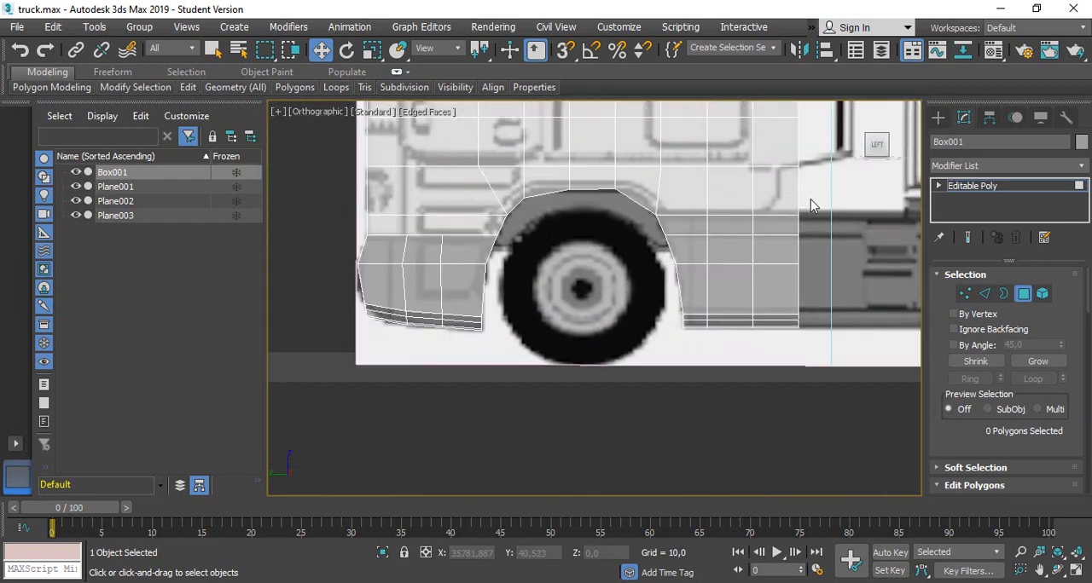
scroll(811, 209, down, 5)
middle_drag(829, 167, 774, 270)
scroll(755, 269, up, 8)
scroll(756, 269, down, 4)
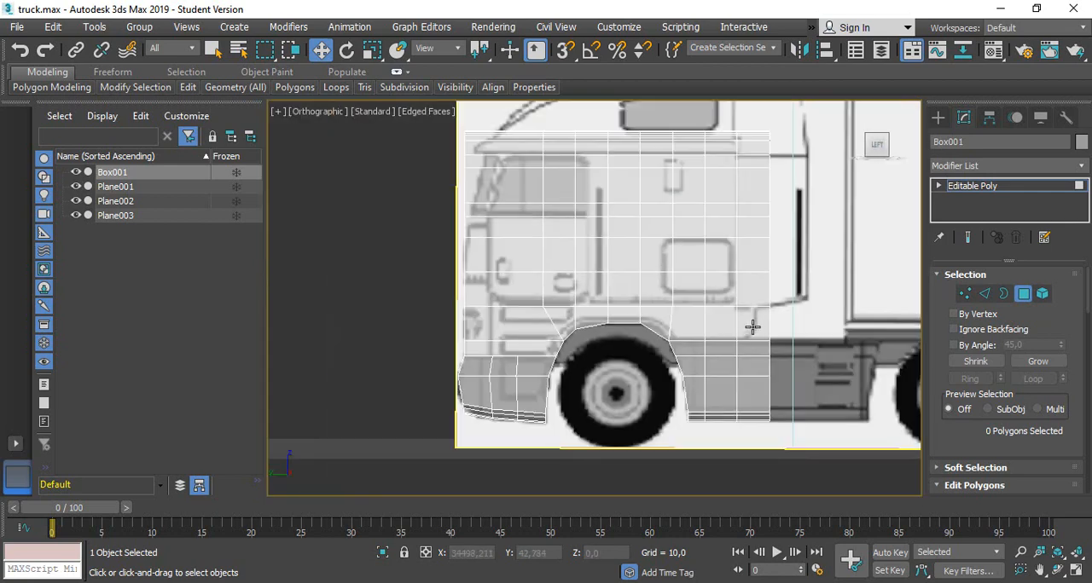
click(965, 293)
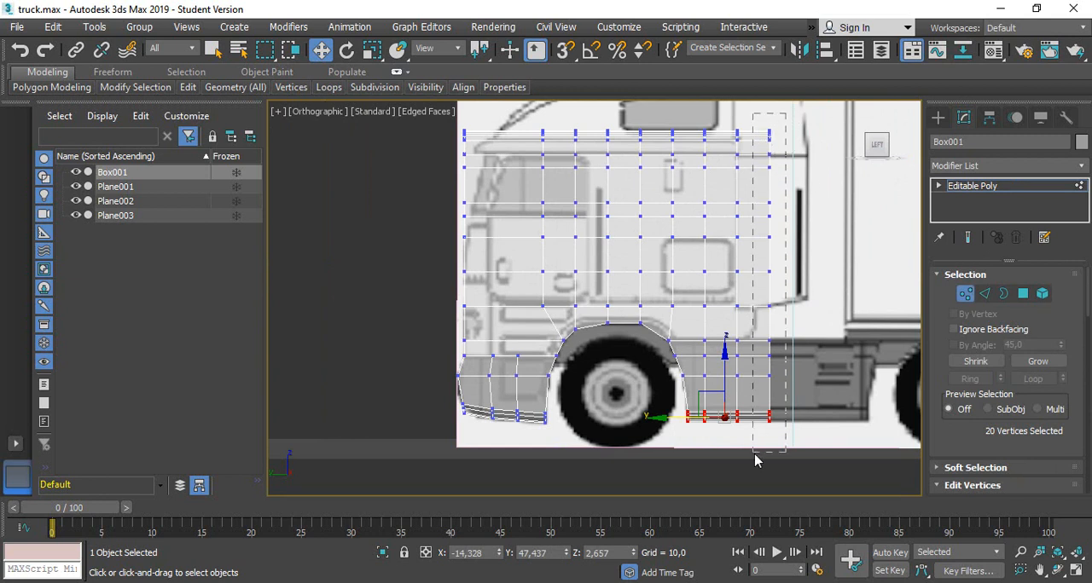
drag(755, 461, 754, 457)
drag(748, 247, 720, 247)
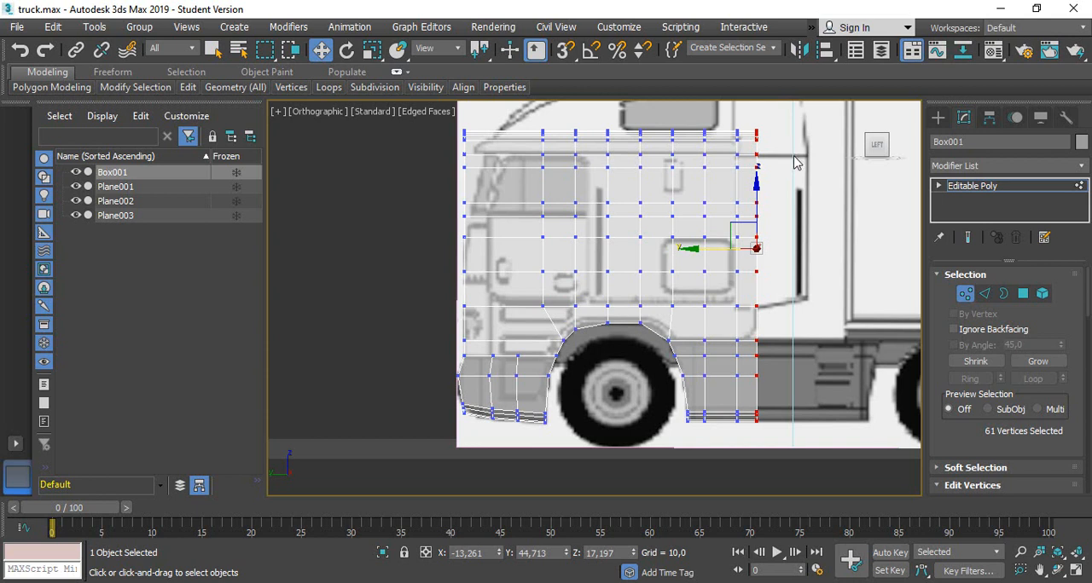
scroll(467, 134, up, 3)
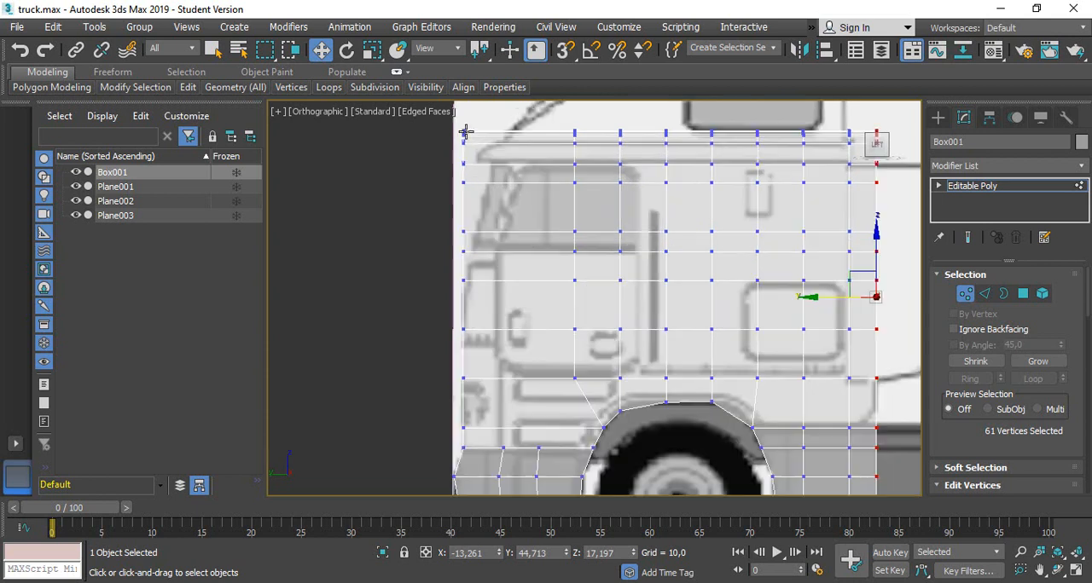
Lower the 87 uppermost cab vertices to about Z 25.38 so the top rows meet the blueprint's roof line
scroll(595, 219, down, 2)
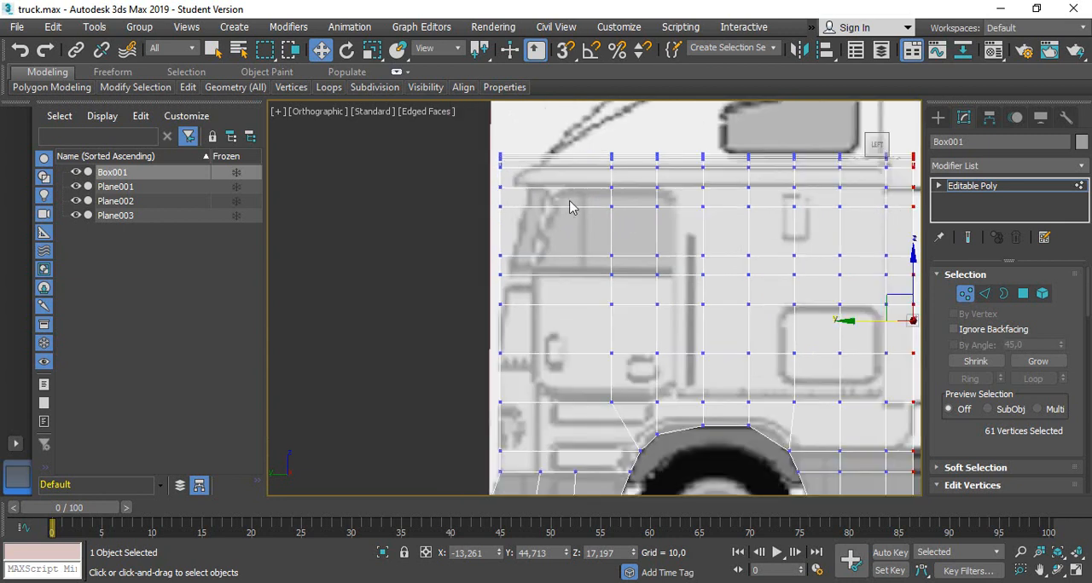
drag(474, 134, 536, 181)
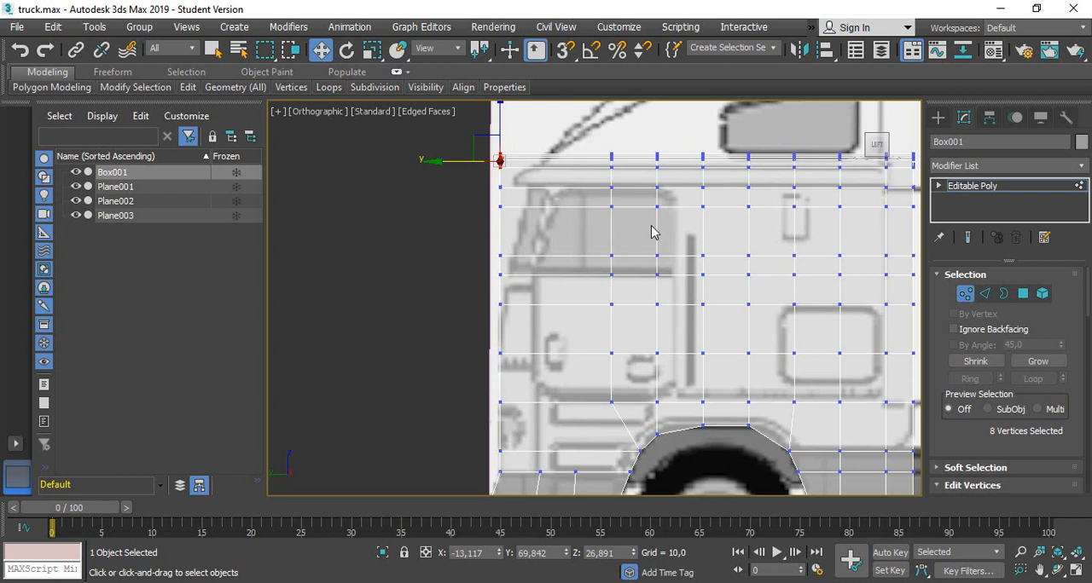
middle_drag(651, 232, 507, 300)
drag(324, 192, 802, 294)
drag(597, 193, 597, 201)
Move the front vertices at the windshield's lower edge backward to about Y 69.39 and the row below to about Y 69.59
scroll(386, 294, up, 3)
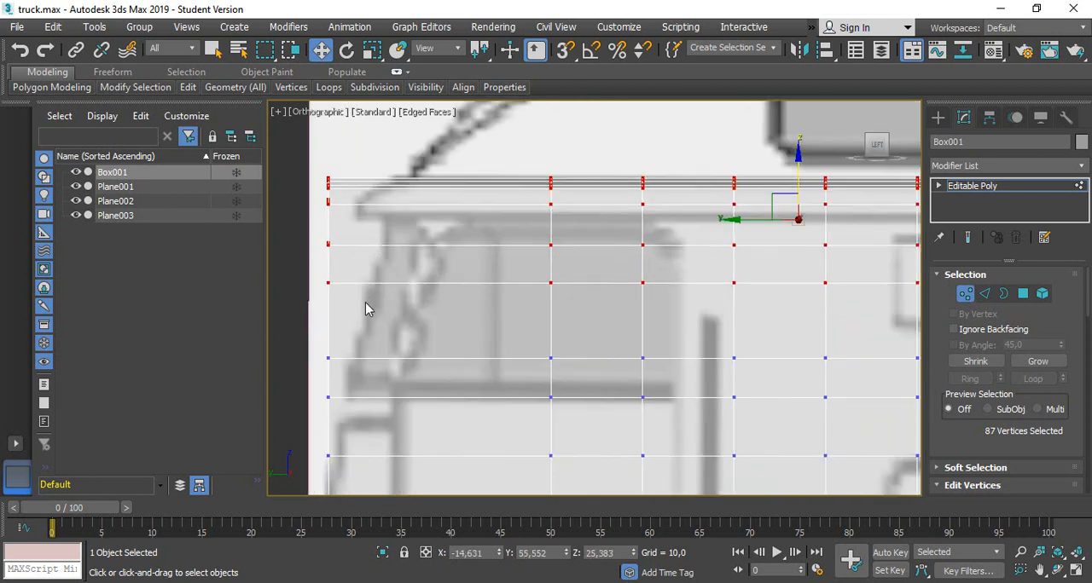
drag(342, 418, 322, 397)
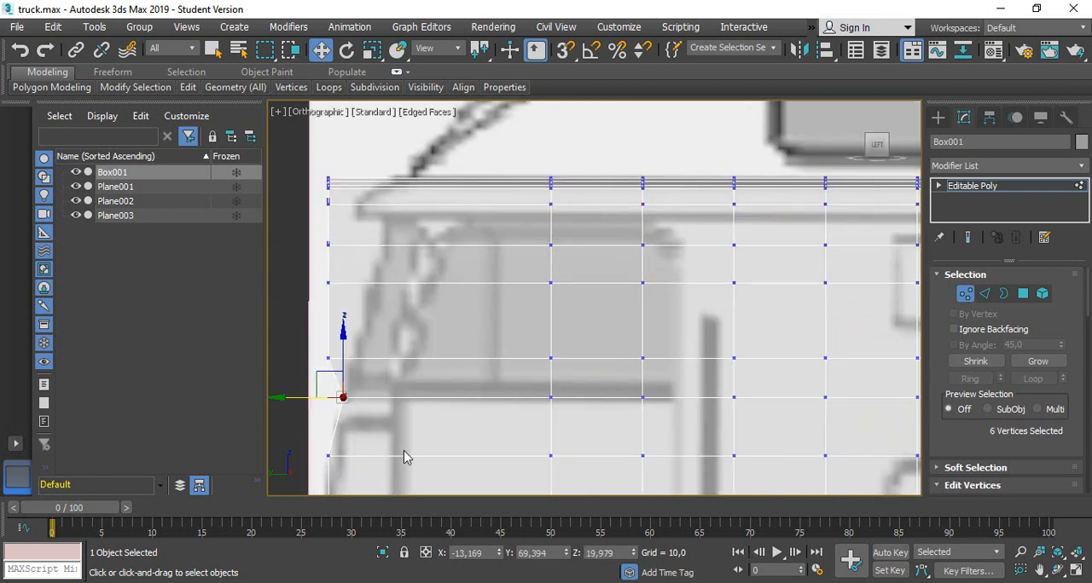
middle_drag(427, 464, 571, 256)
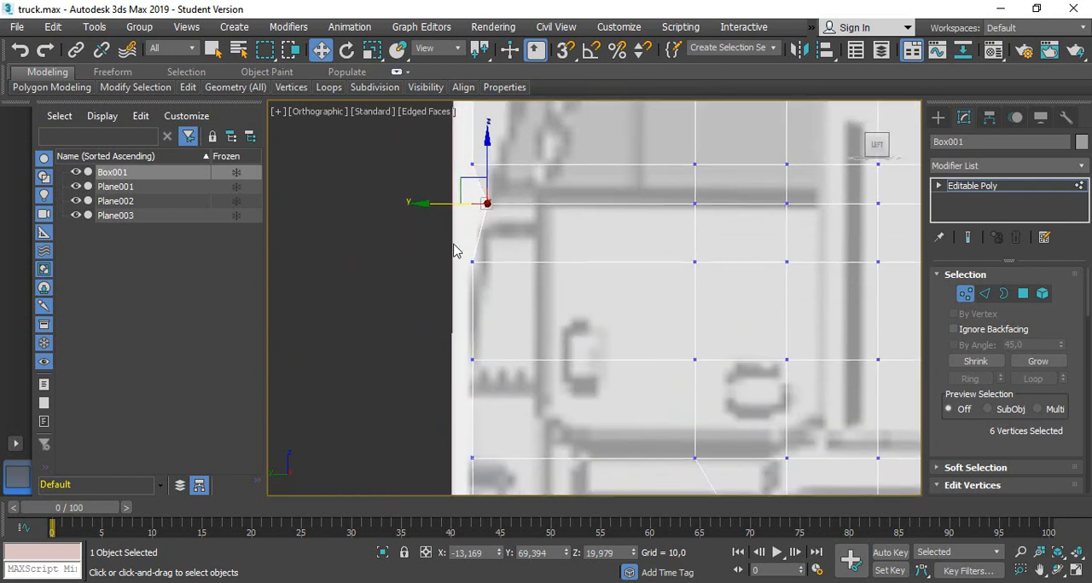
drag(453, 246, 480, 294)
drag(435, 260, 444, 267)
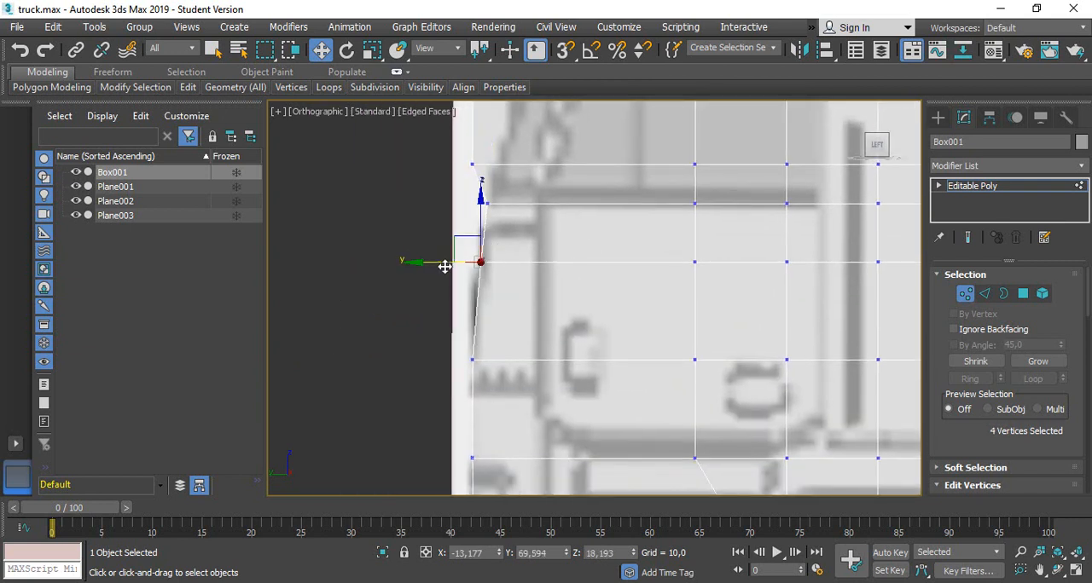
key(ctrl+z)
Move the twelve front vertices above the bumper slightly forward to follow the blueprint's lower front edge
middle_drag(487, 373, 512, 300)
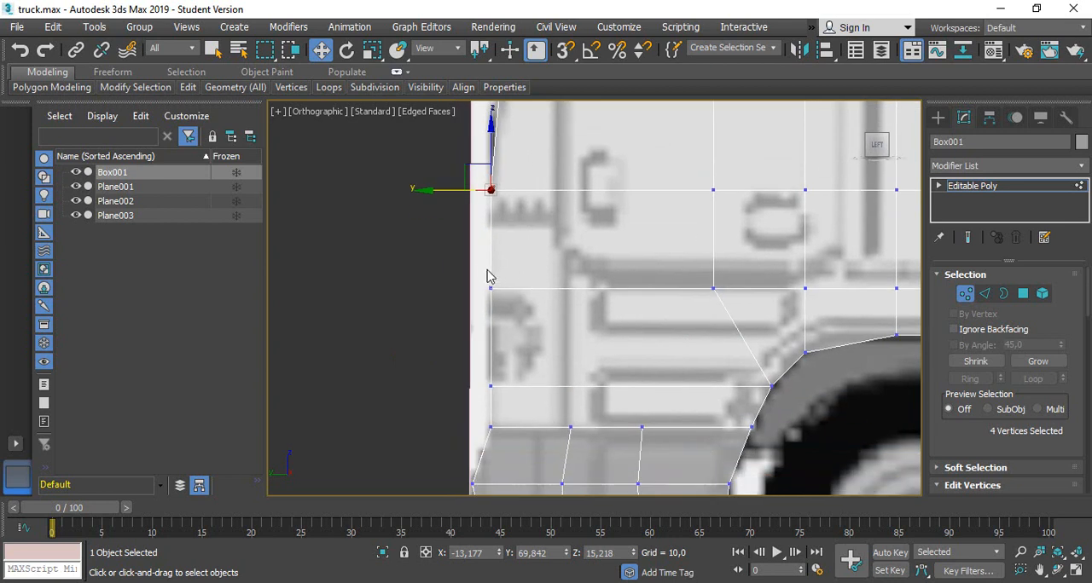
drag(477, 264, 515, 439)
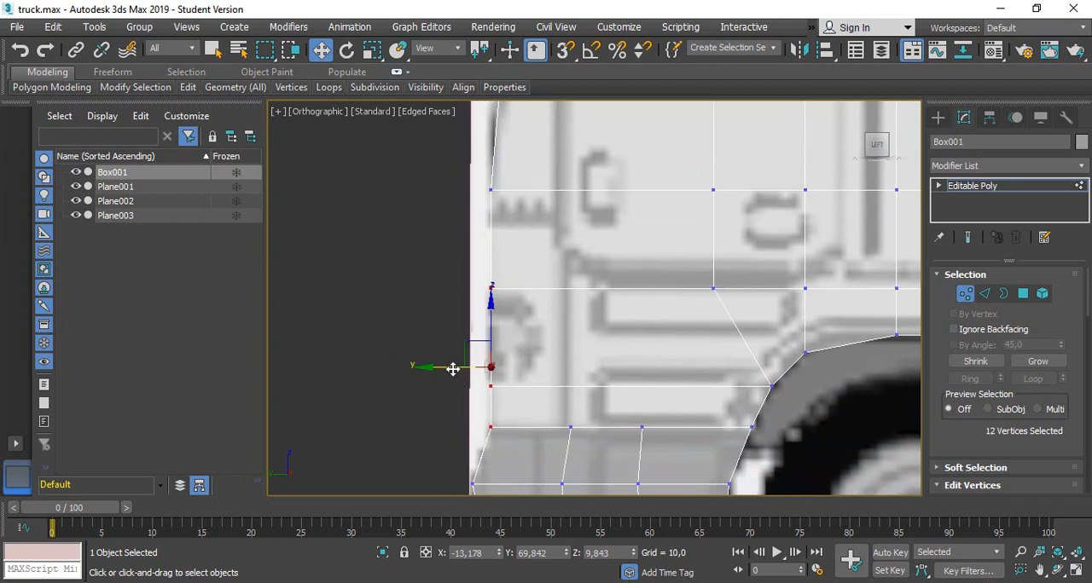
drag(453, 368, 444, 367)
Slope the front along the windshield, moving its lower row back to about Y 69.08 and the fourteen uppermost front vertices to about Y 68.20
middle_drag(666, 182, 428, 305)
drag(308, 330, 341, 340)
drag(286, 318, 324, 322)
middle_drag(371, 275, 455, 316)
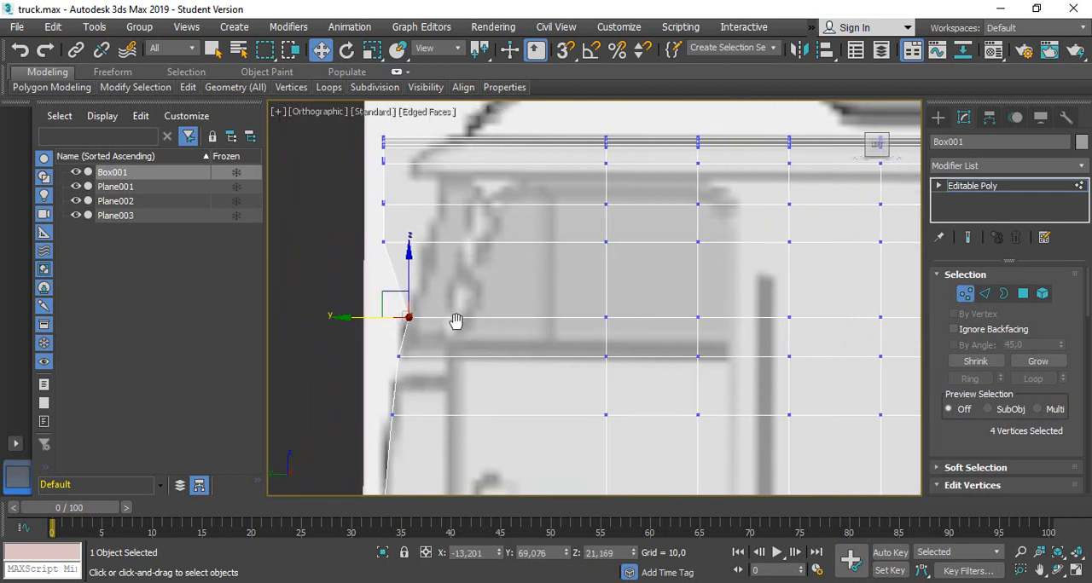
middle_drag(480, 233, 509, 297)
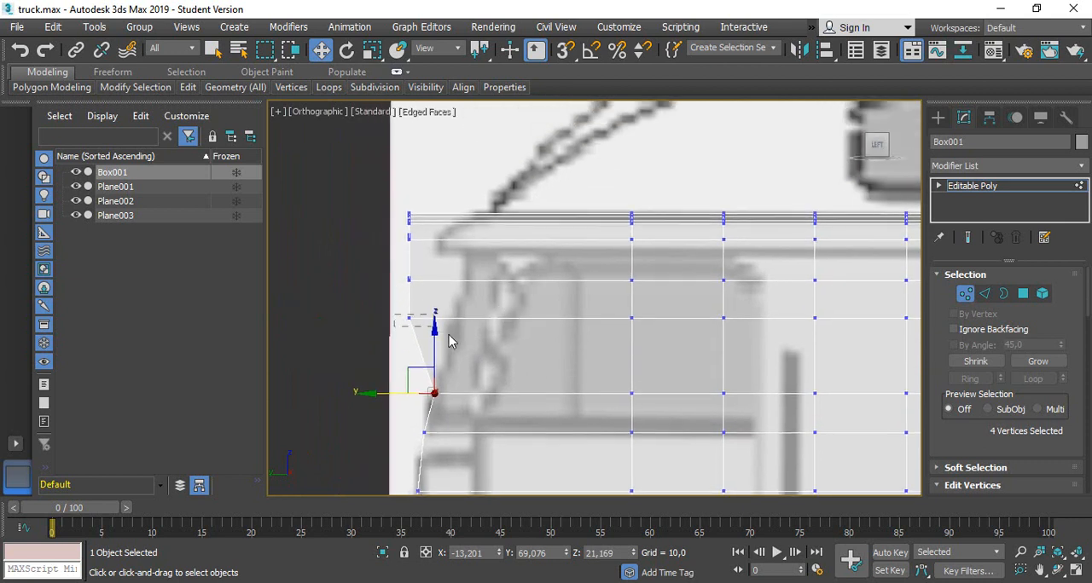
mouse_move(423, 333)
mouse_down()
mouse_move(397, 330)
mouse_move(411, 328)
mouse_up()
drag(392, 201, 435, 313)
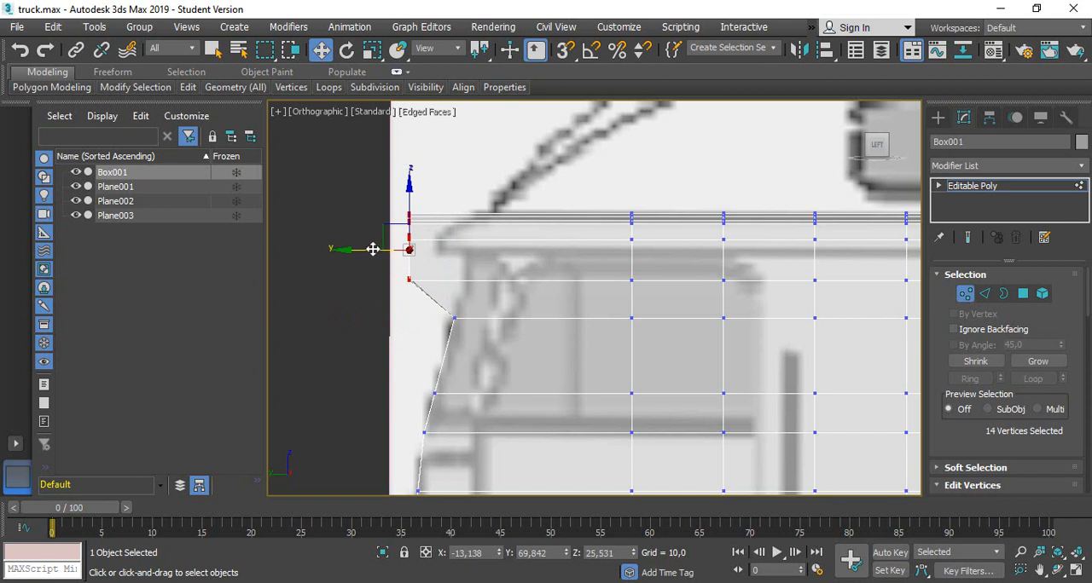
drag(373, 249, 429, 252)
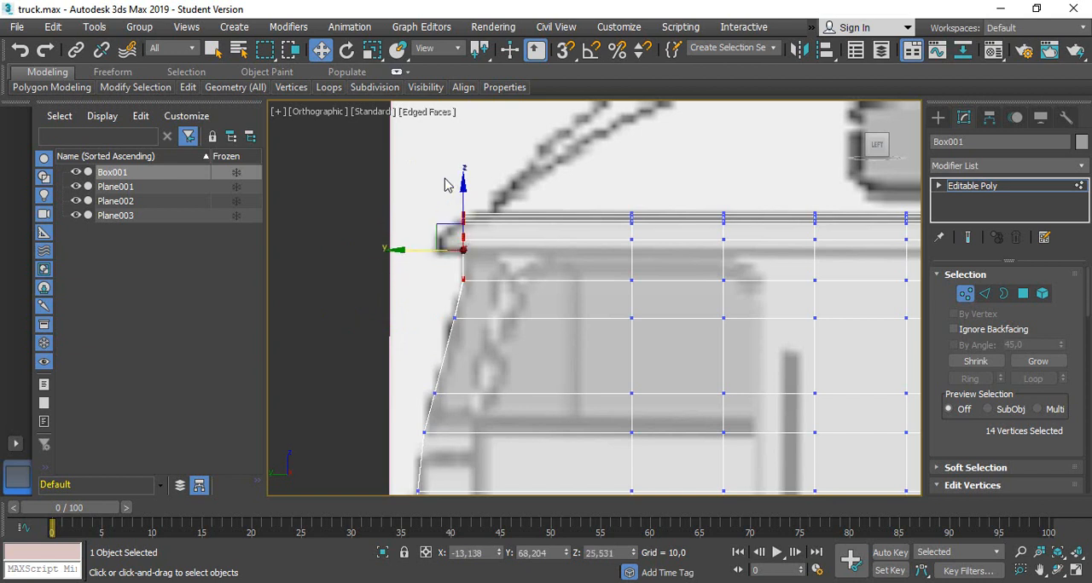
Form the roof lip by moving eight upper front vertices forward to about Y 68.86 and its top four back to about Y 68.49
drag(444, 186, 520, 255)
drag(416, 229, 395, 227)
scroll(437, 222, up, 2)
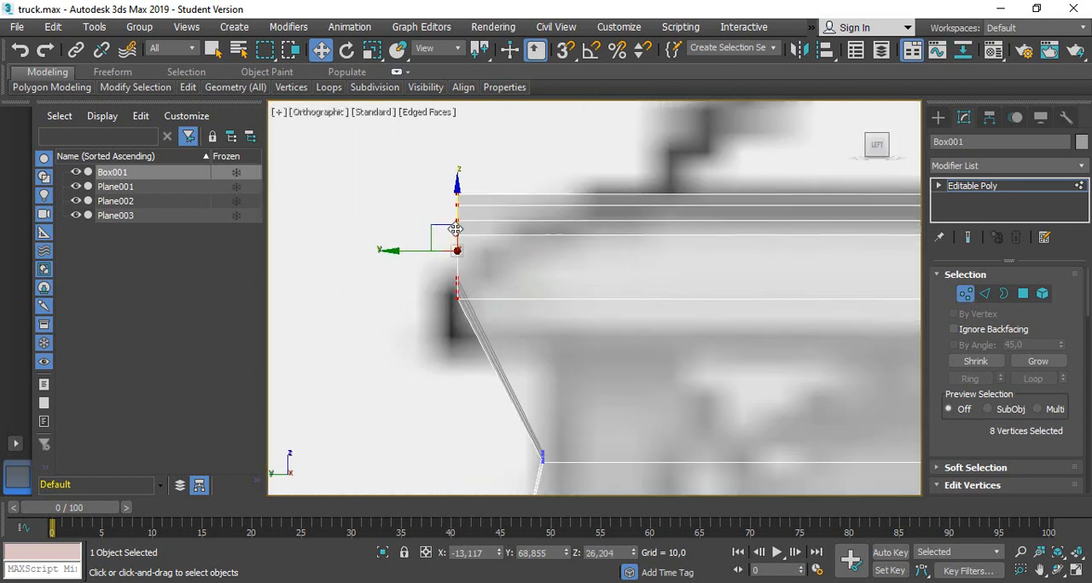
drag(421, 164, 511, 261)
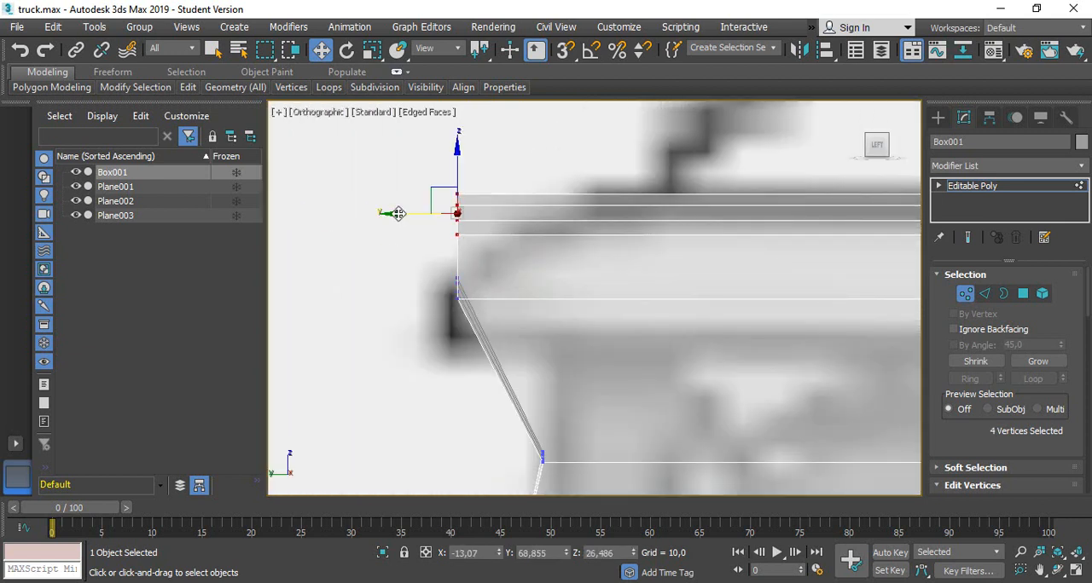
drag(398, 213, 426, 226)
drag(423, 168, 525, 251)
drag(419, 214, 443, 224)
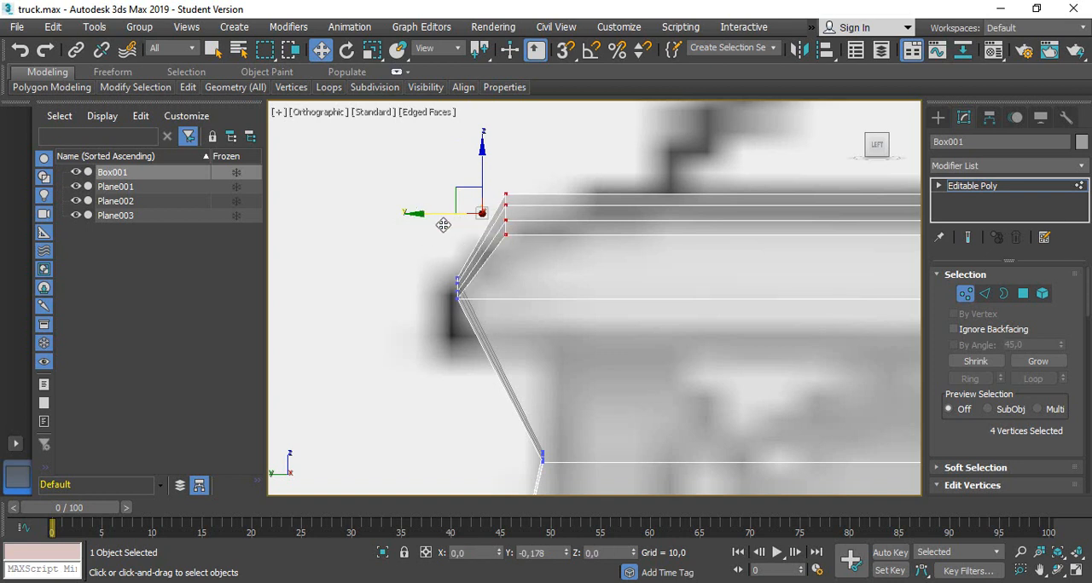
Bevel the roof's front edge by moving the top three vertices back to about Y 68.39, the top two to 68.28 and the uppermost to 68.14
click(450, 171)
drag(434, 157, 542, 233)
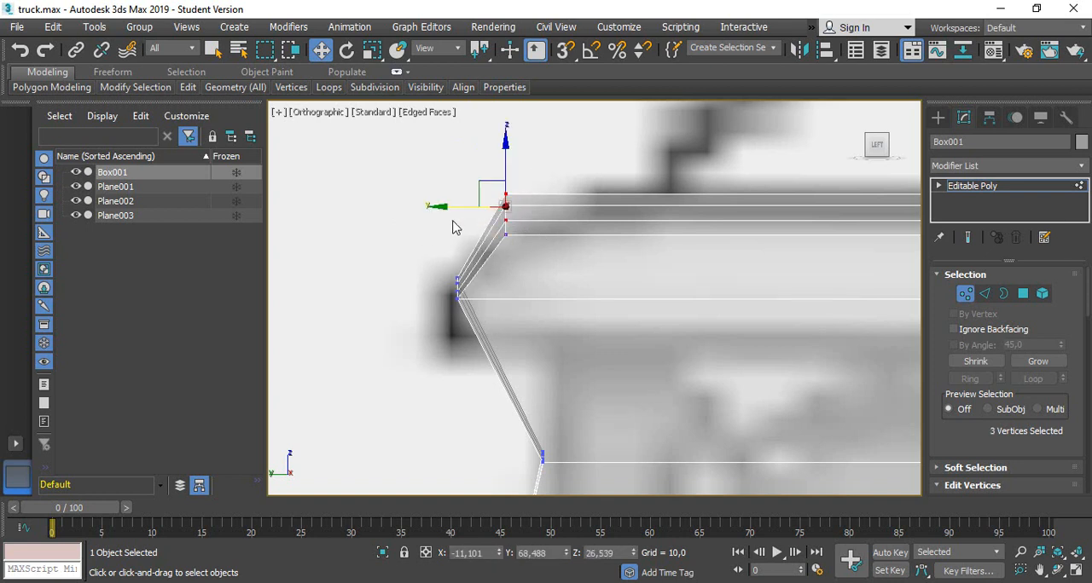
drag(441, 209, 454, 208)
drag(464, 149, 538, 215)
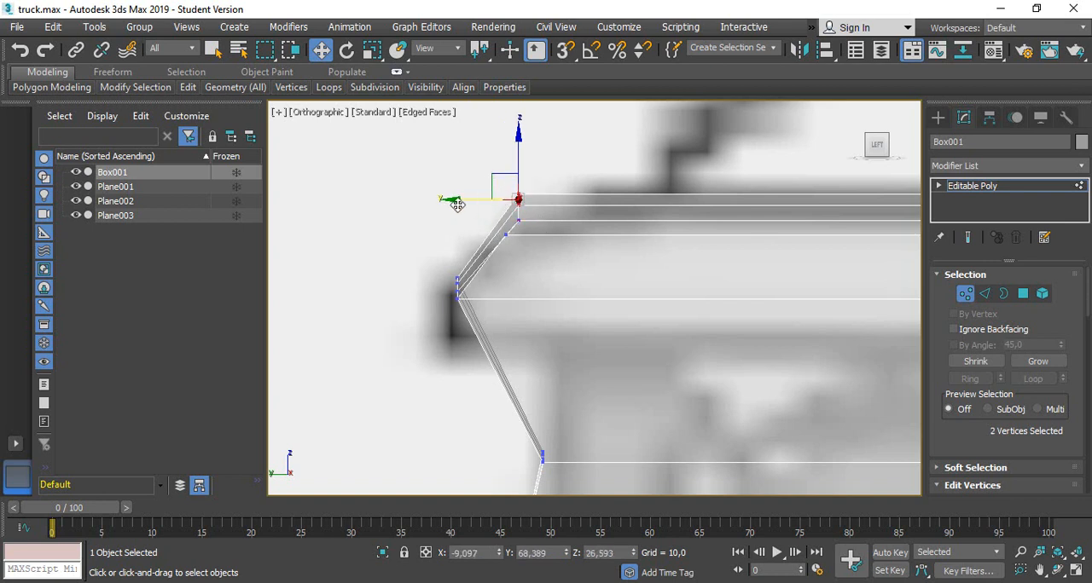
drag(454, 200, 468, 200)
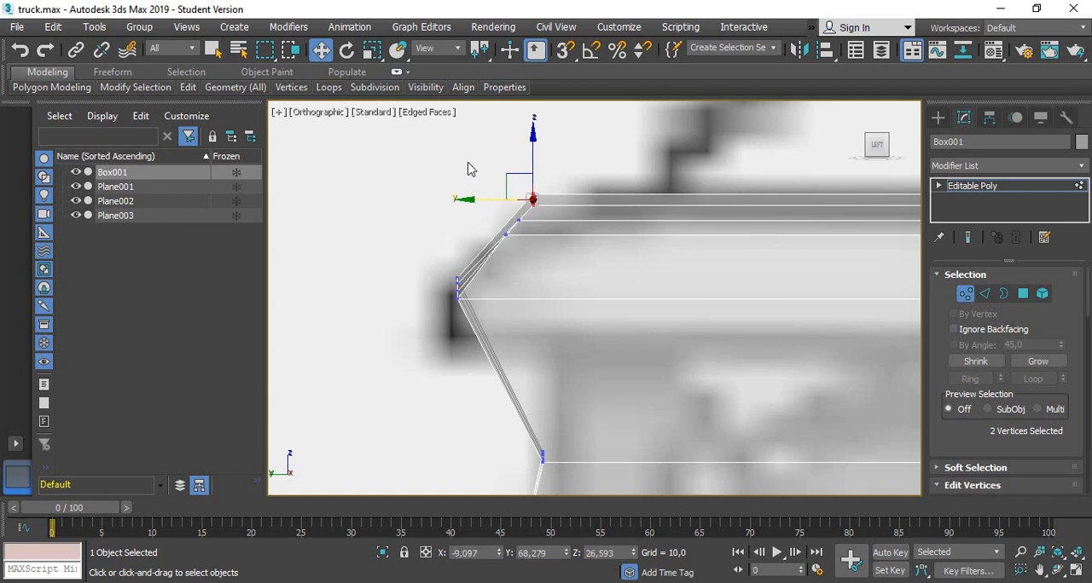
drag(559, 197, 556, 201)
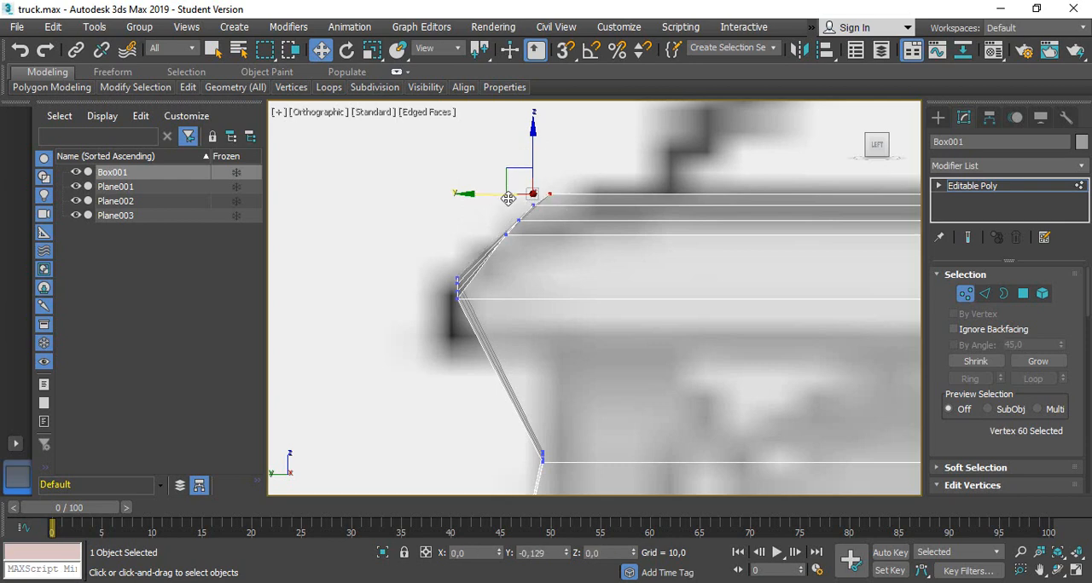
Inspect the shaped roof front from an angle and return to the left view
scroll(582, 370, down, 4)
middle_drag(667, 338, 614, 338)
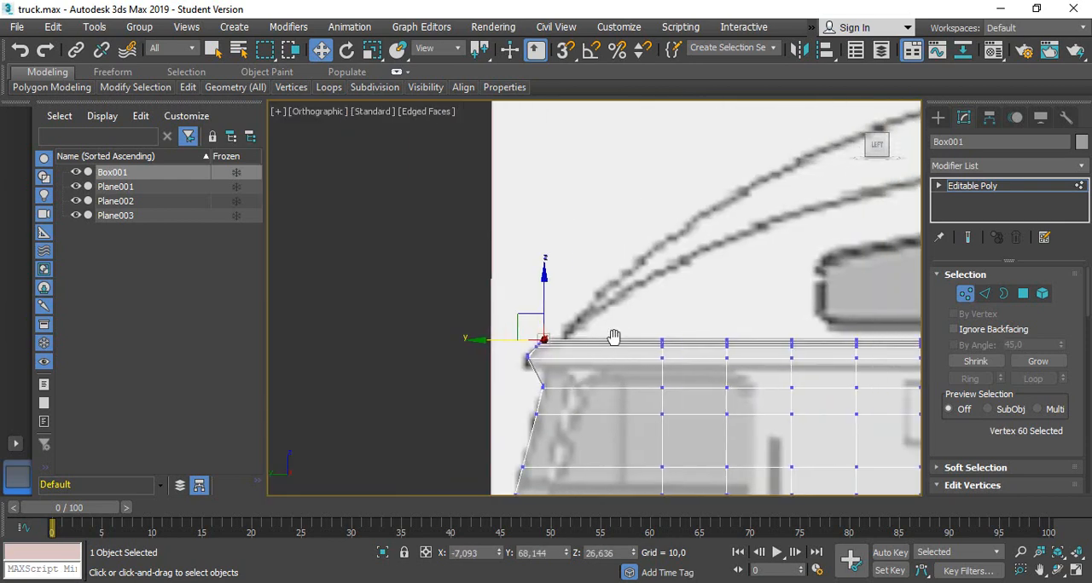
scroll(579, 358, down, 5)
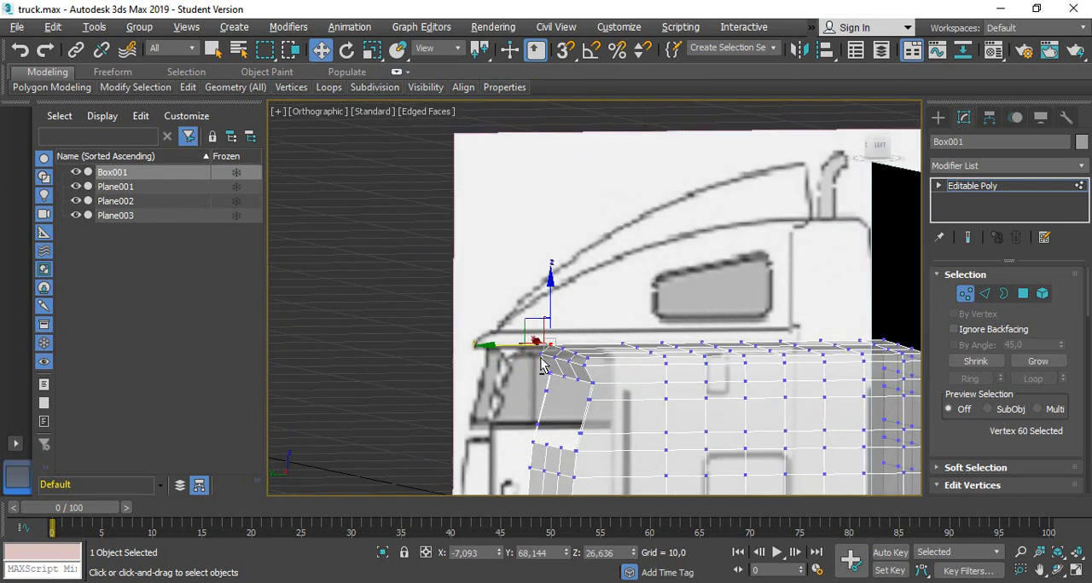
alt+middle_drag(537, 353, 521, 373)
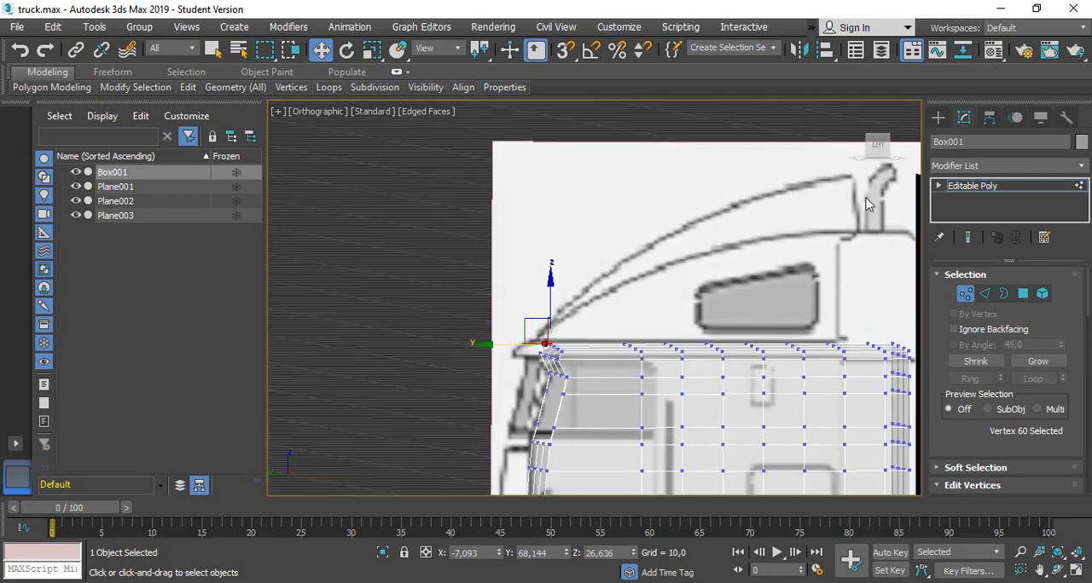
click(878, 137)
click(877, 151)
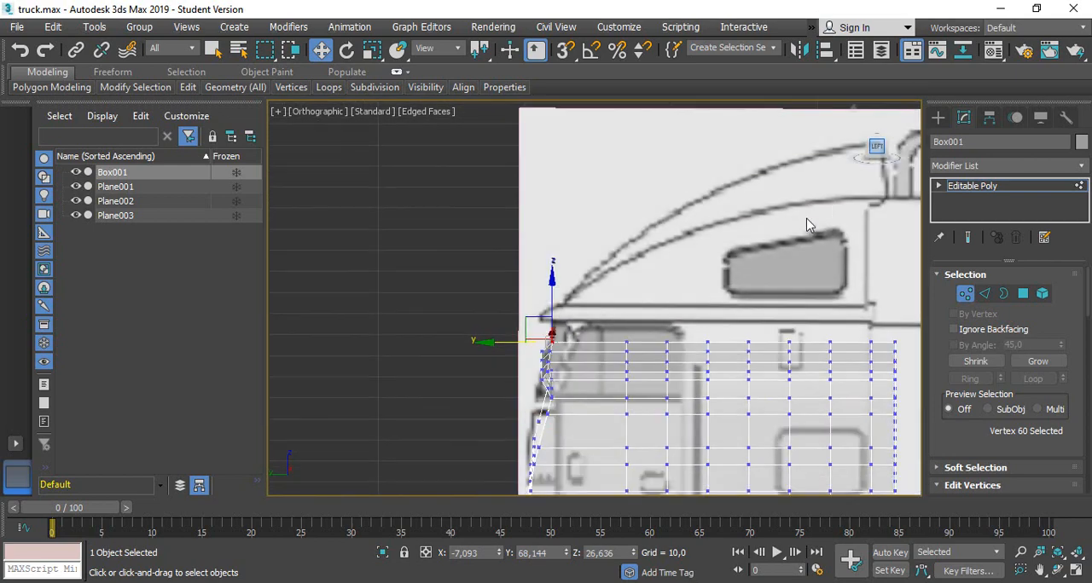
scroll(623, 422, up, 4)
scroll(693, 360, down, 4)
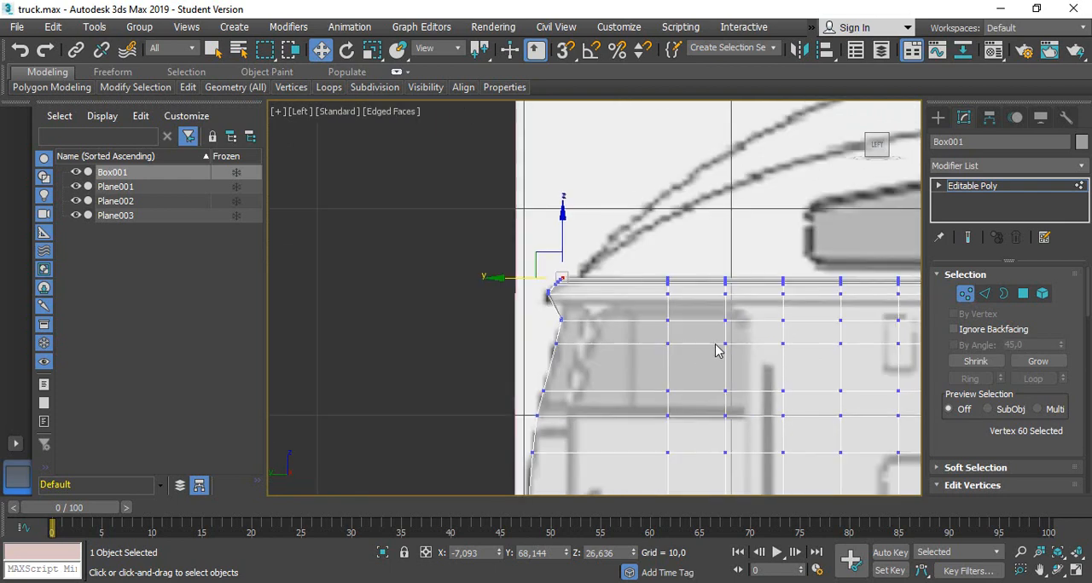
Connect the fifteen vertical edges just below the roof lip with a new edge loop and raise it to about Z 25.52
middle_drag(809, 331, 617, 335)
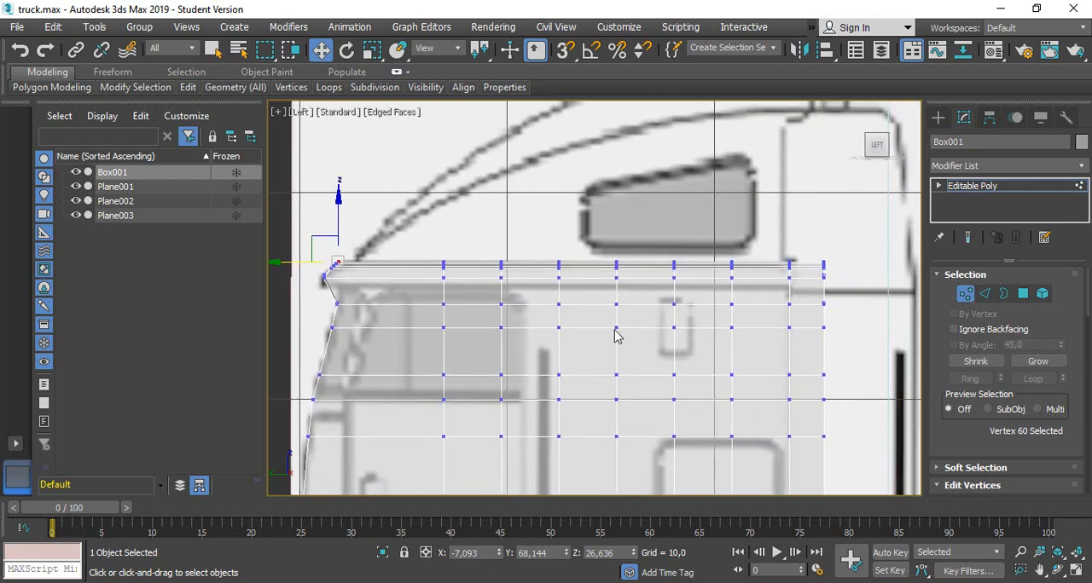
click(984, 294)
drag(836, 288, 295, 291)
scroll(998, 437, down, 2)
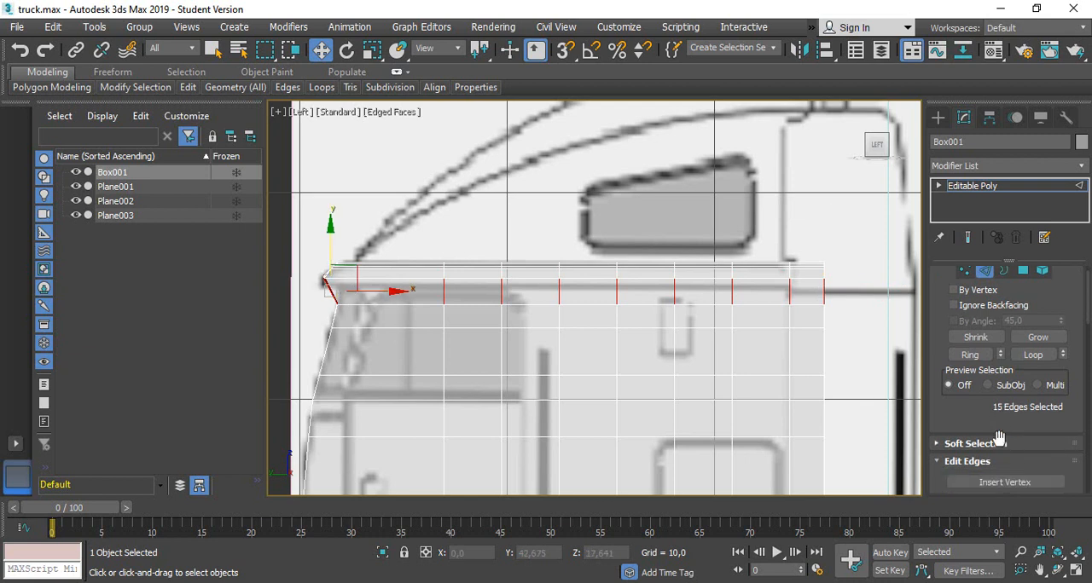
scroll(998, 437, down, 2)
scroll(968, 448, down, 2)
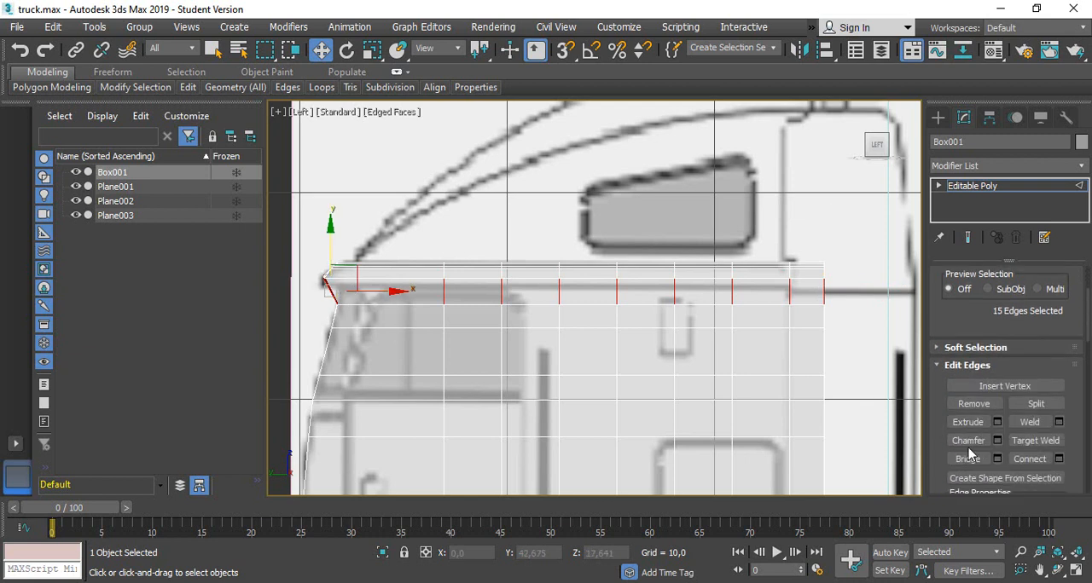
click(1029, 460)
drag(598, 243, 597, 237)
Move the four front vertices of the new loop forward to about Y 68.85 to square off the roof lip
scroll(956, 294, up, 3)
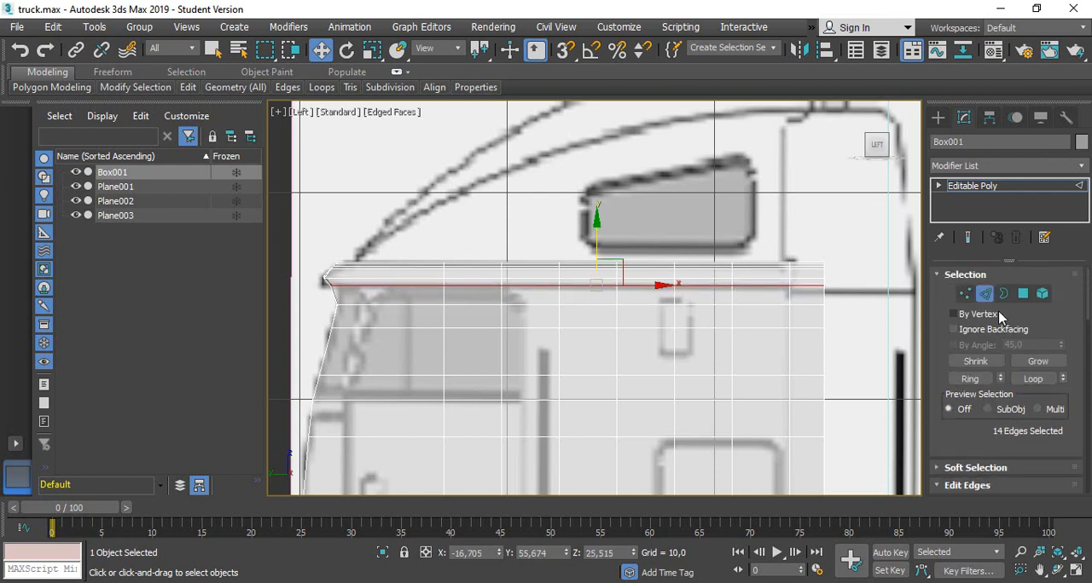
click(964, 294)
scroll(275, 264, up, 4)
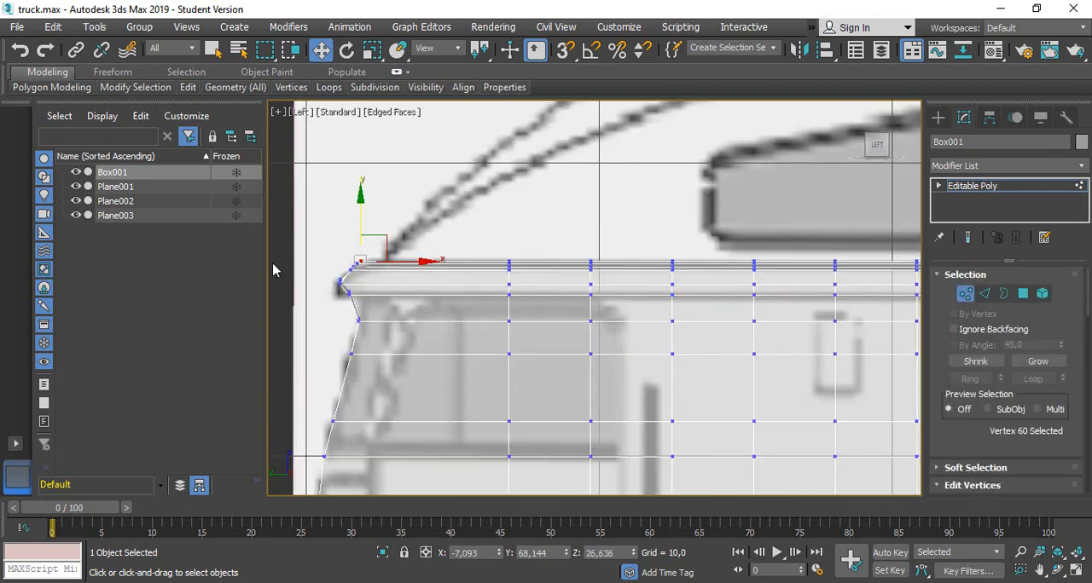
drag(475, 336, 514, 355)
Turn off the cab's see-through display and examine the solid mesh from the front corner
scroll(503, 411, down, 4)
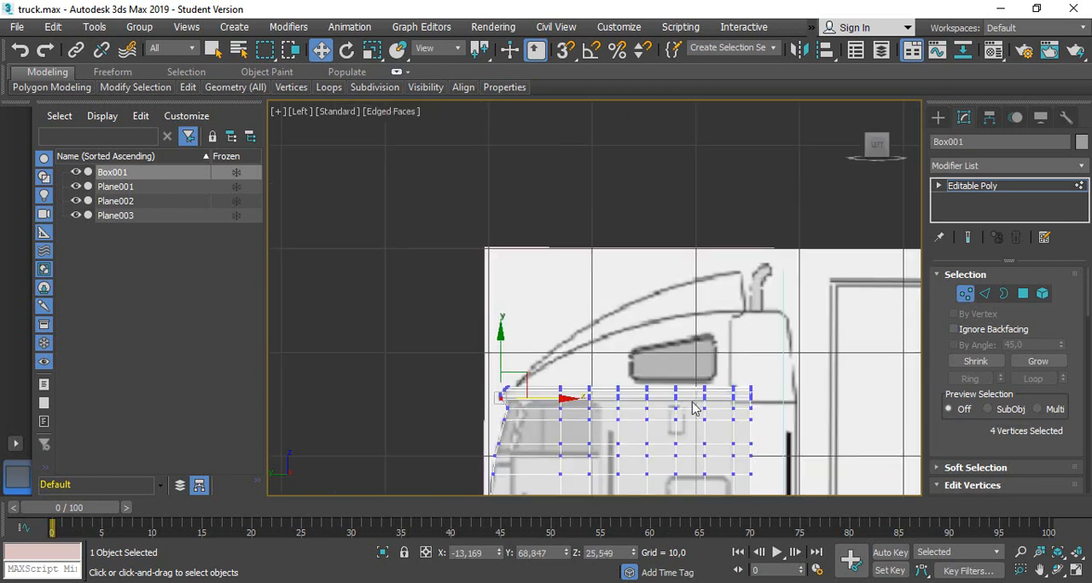
middle_drag(803, 439, 766, 247)
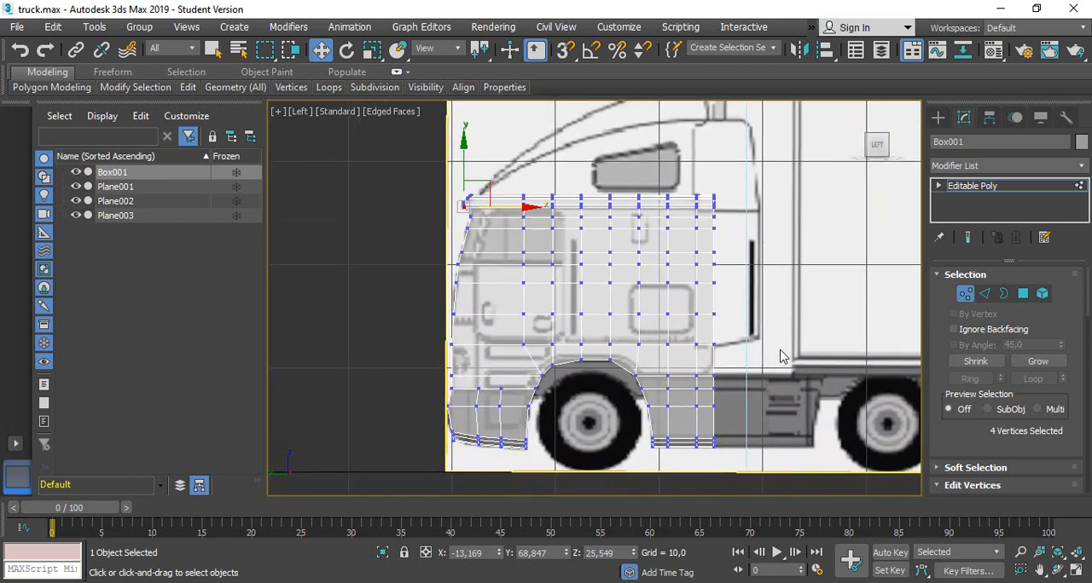
scroll(779, 355, up, 1)
key(alt+x)
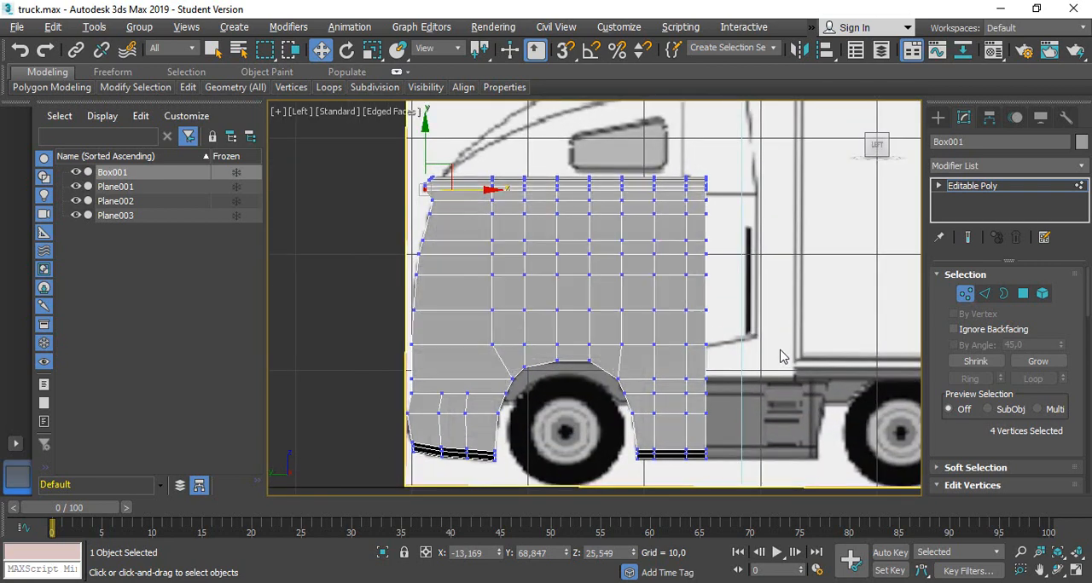
scroll(573, 311, down, 2)
mouse_move(543, 299)
alt+middle_down()
mouse_move(512, 298)
mouse_move(557, 303)
mouse_move(576, 293)
mouse_move(550, 283)
alt+middle_up()
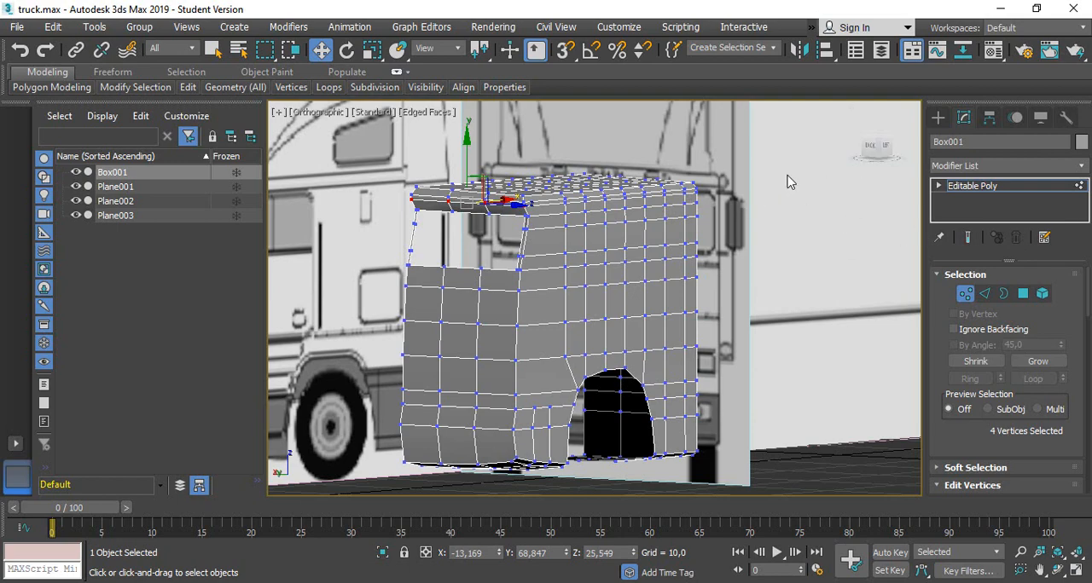
Make the cab see-through in the left view and raise the vertex row along the side window's lower edge to about Z 20.14
click(889, 153)
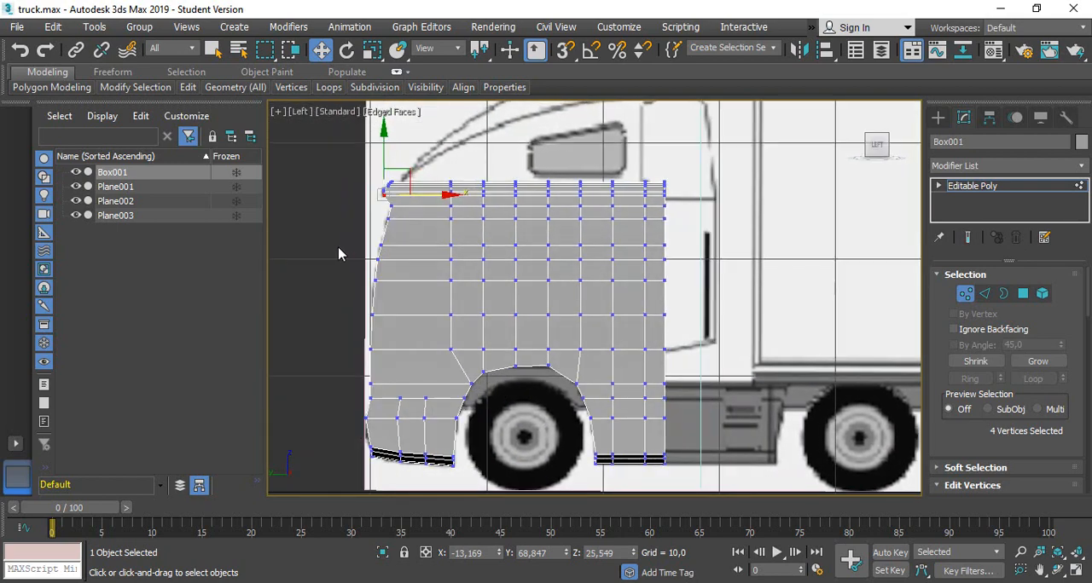
scroll(504, 257, up, 5)
key(alt+x)
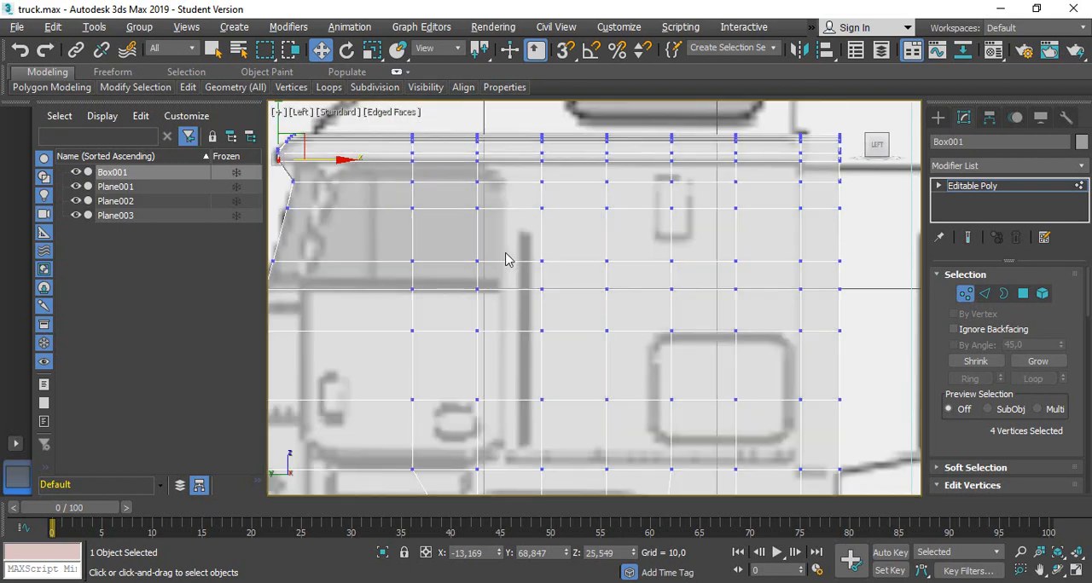
scroll(340, 262, up, 2)
middle_drag(351, 228, 486, 298)
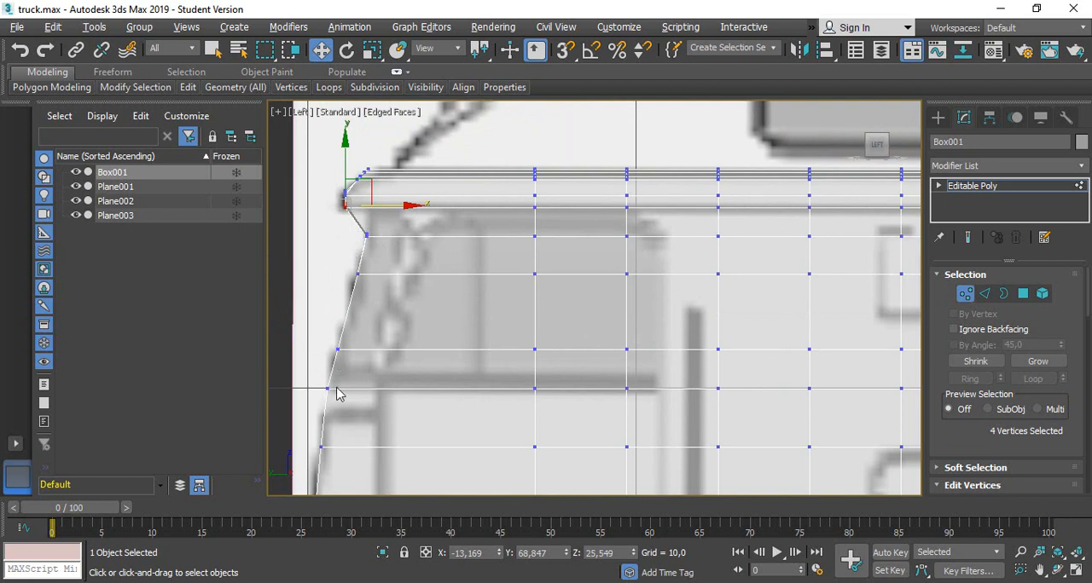
scroll(312, 401, down, 3)
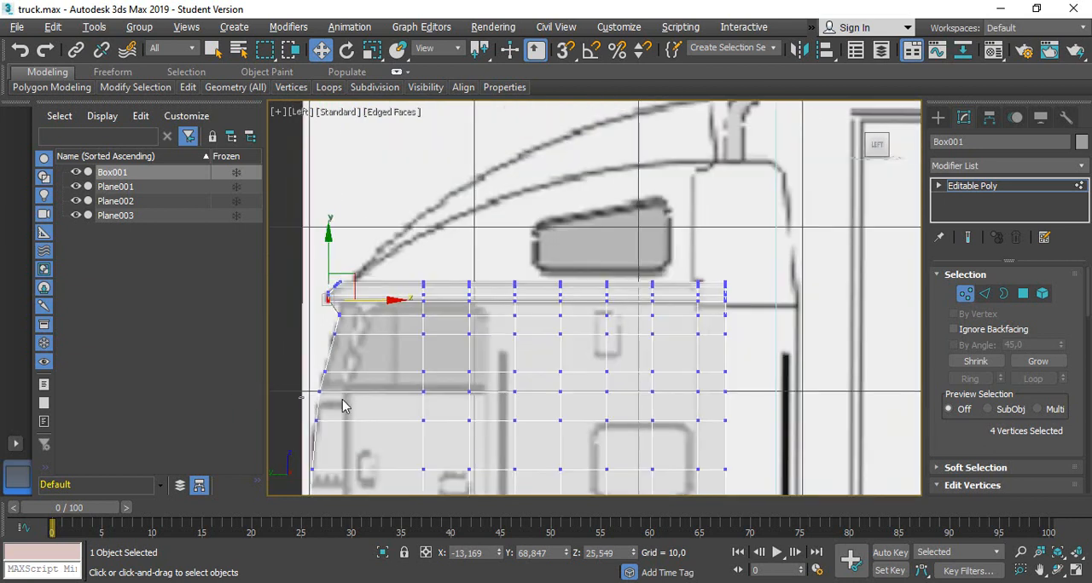
drag(911, 420, 857, 397)
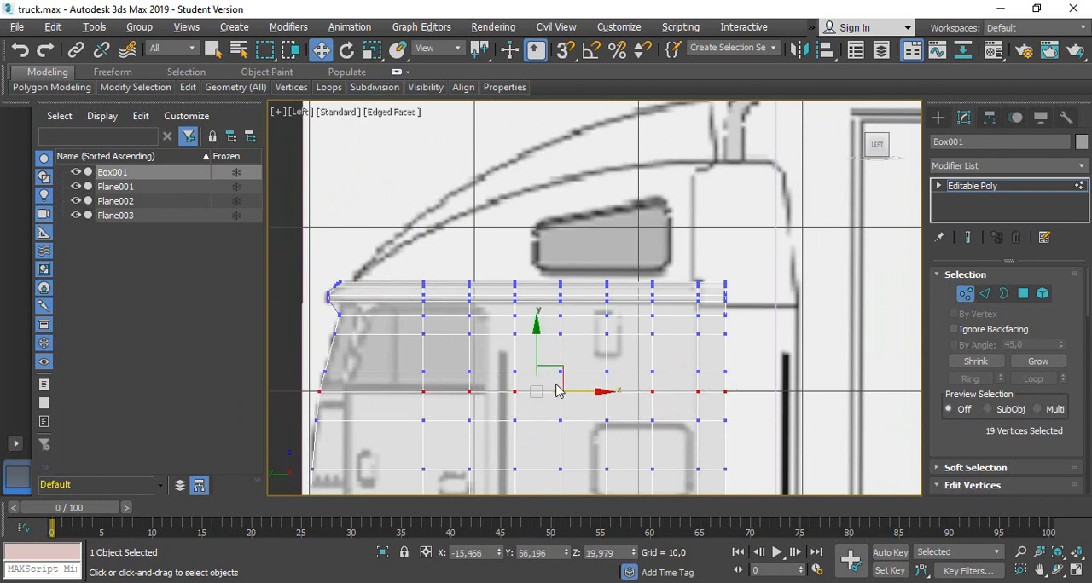
drag(535, 343, 534, 335)
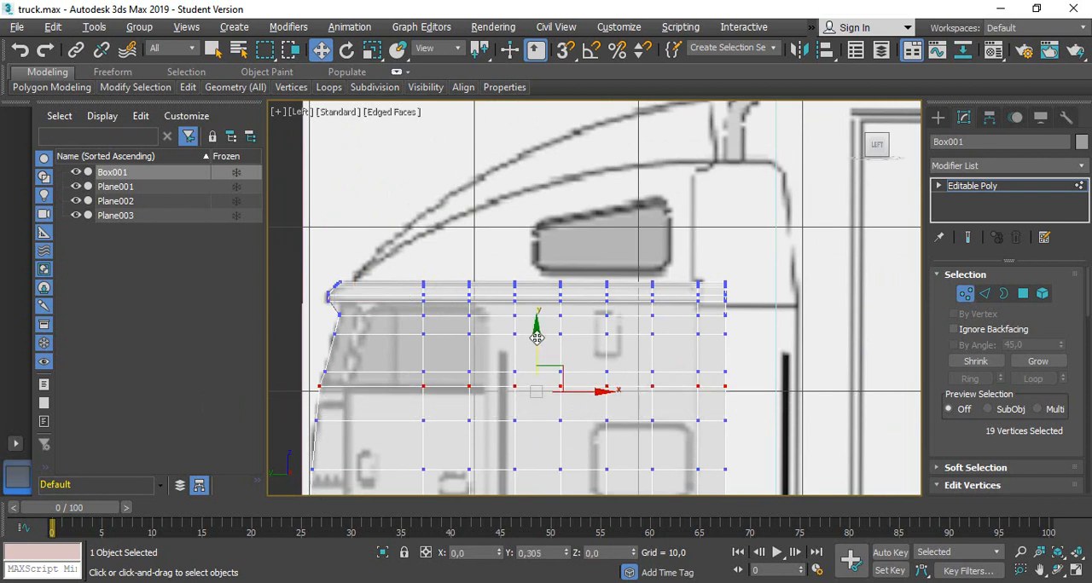
Move the vertical vertex column nearest the door's rear edge back to about Y 59.07 to match the blueprint
scroll(447, 371, up, 2)
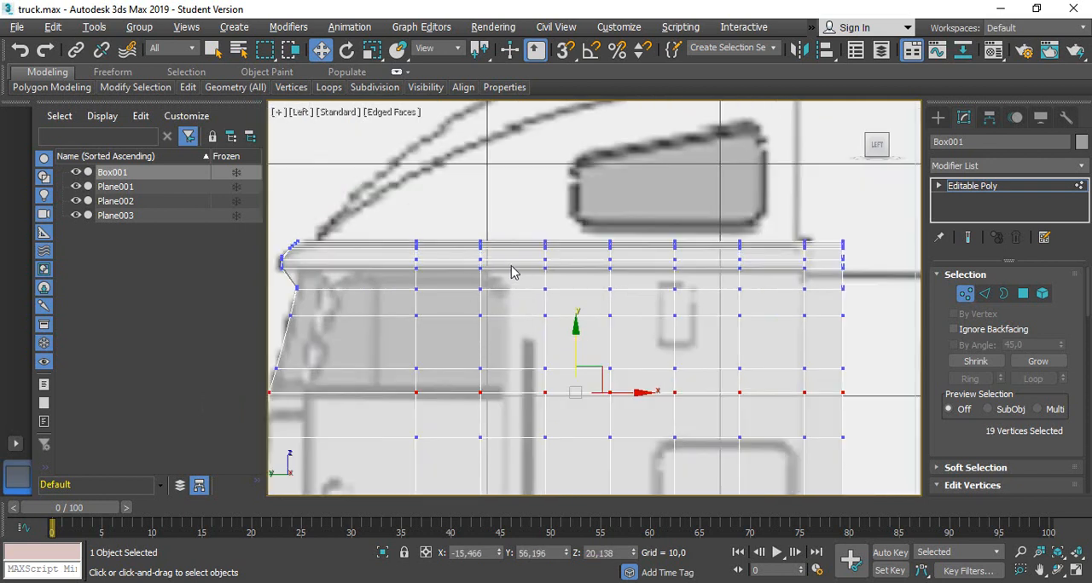
scroll(465, 210, down, 4)
scroll(456, 398, up, 2)
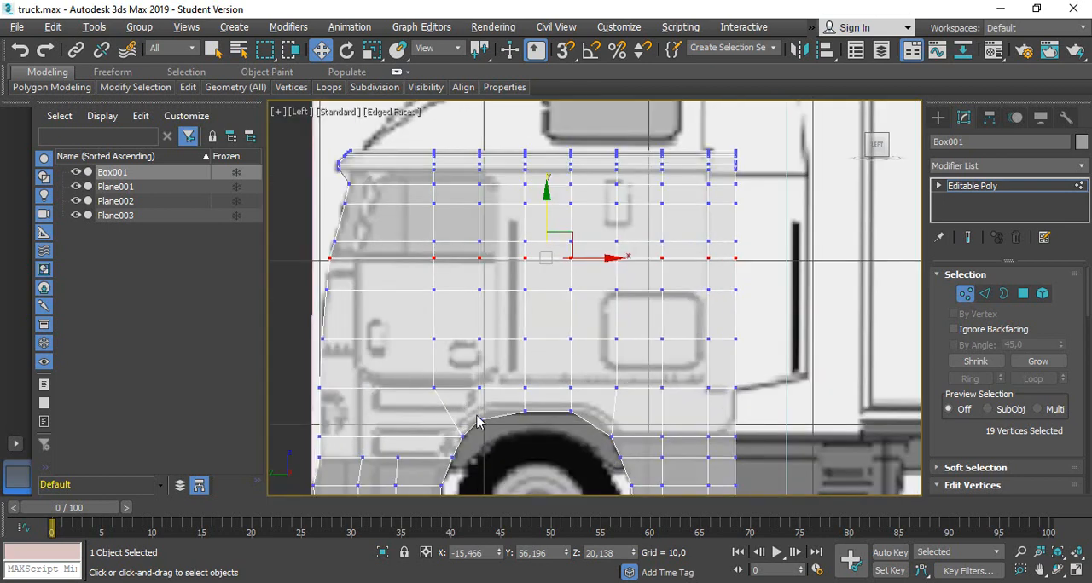
drag(471, 126, 500, 446)
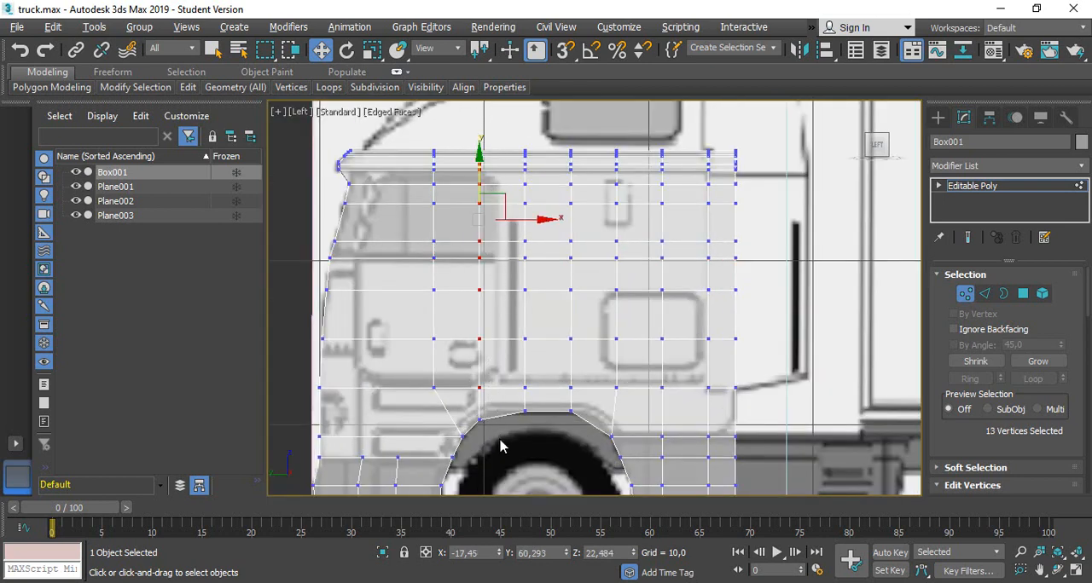
drag(527, 219, 547, 219)
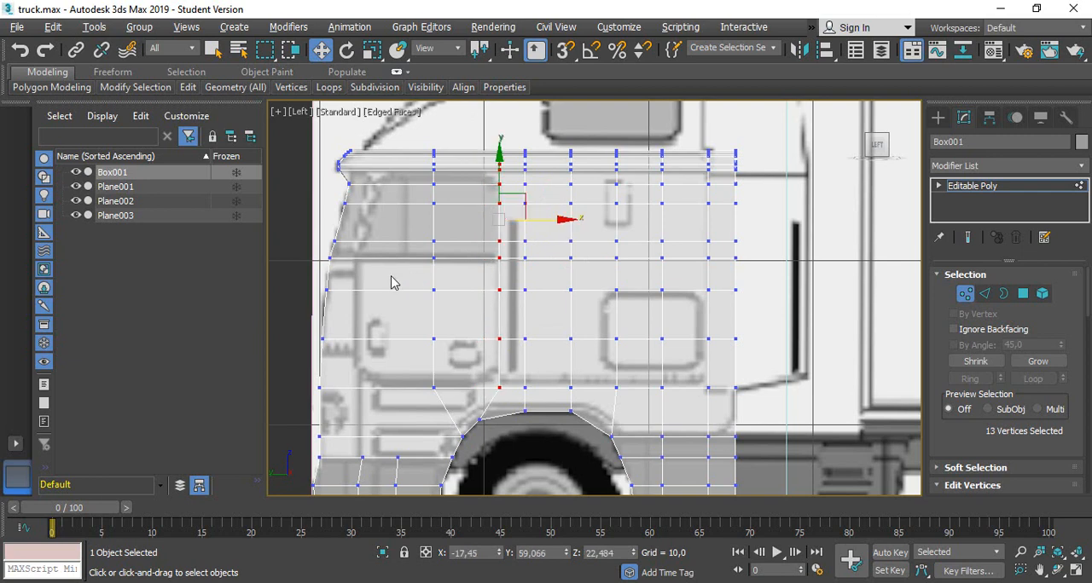
Move the front vertices just below the roof lip back to about Y 67.05 and raise them to about Z 24.9
scroll(391, 283, up, 2)
scroll(405, 245, up, 3)
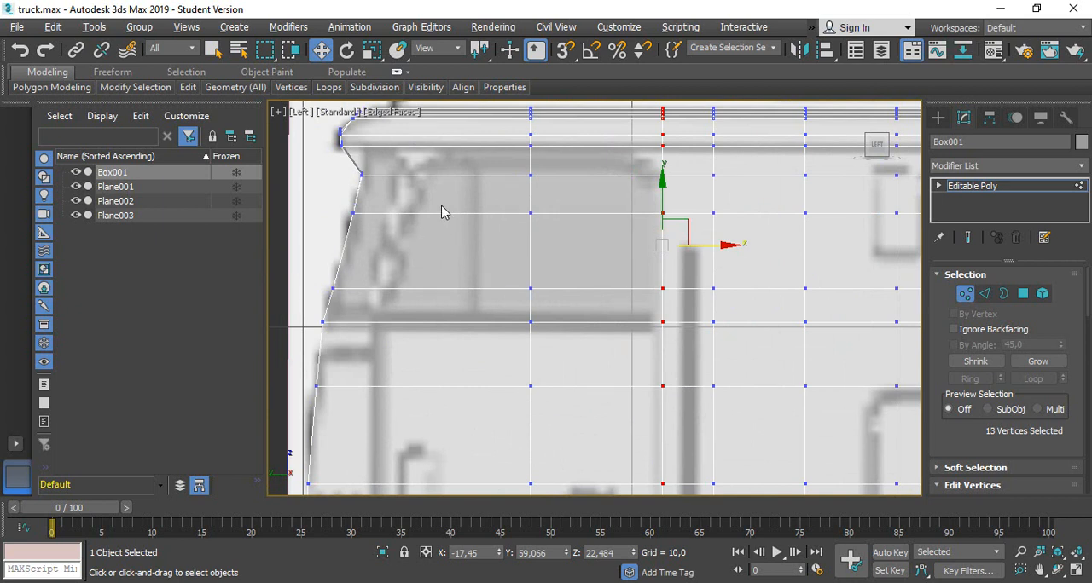
middle_drag(441, 205, 441, 228)
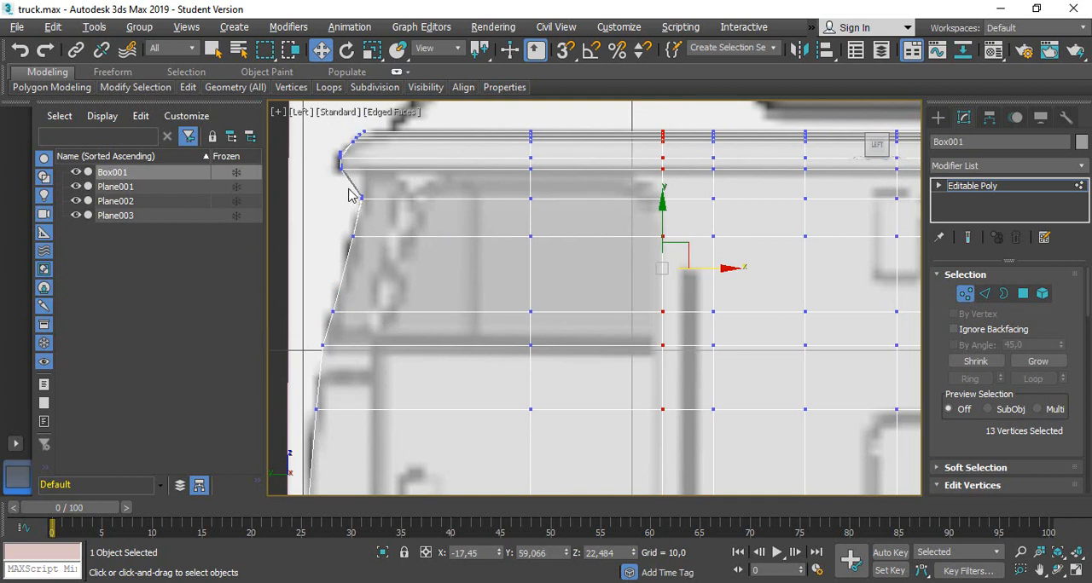
drag(347, 188, 453, 210)
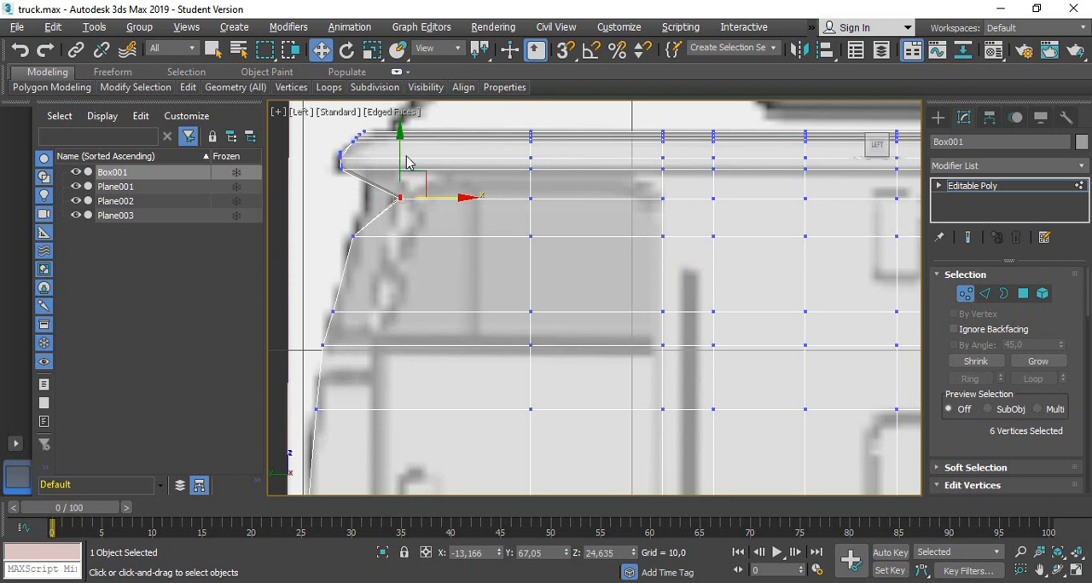
drag(399, 155, 399, 145)
Move the next two rows of windshield vertices back to about Y 67.46 and Y 67.82, following the blueprint's window pillar
drag(338, 222, 395, 275)
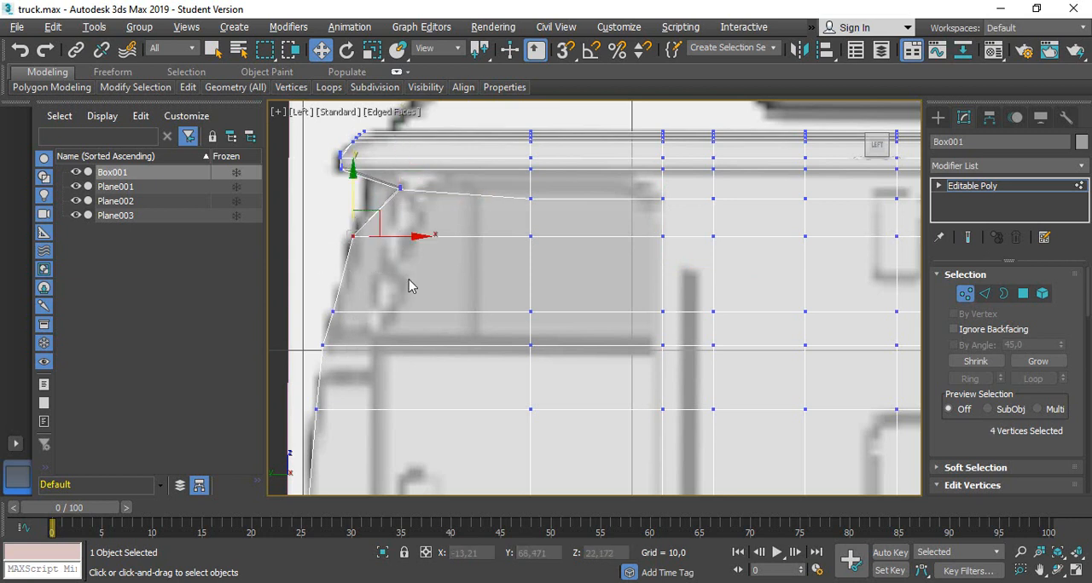
click(412, 241)
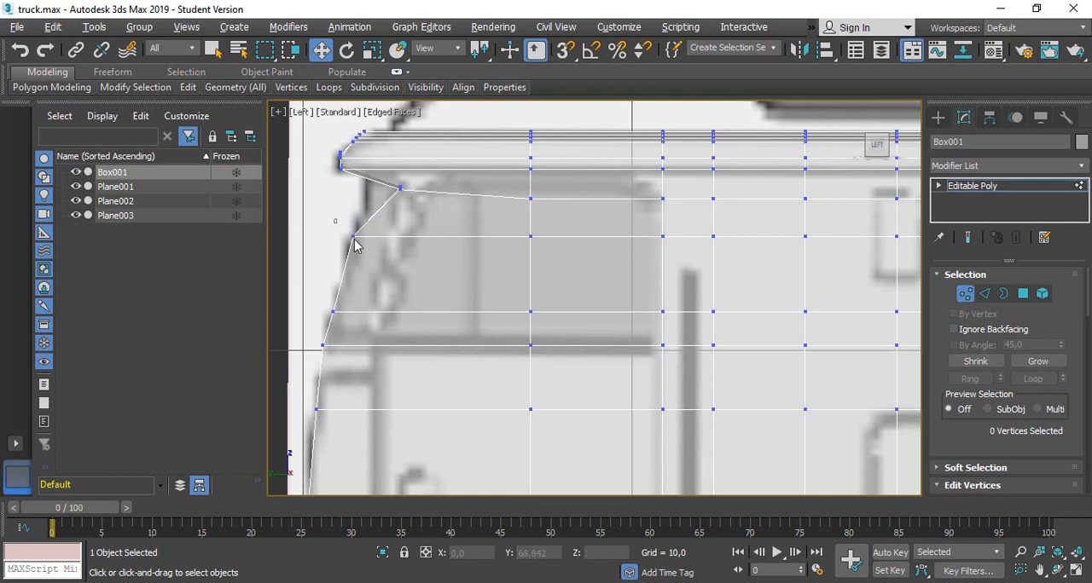
key(ctrl+z)
mouse_move(440, 239)
mouse_down()
mouse_move(419, 236)
mouse_move(449, 254)
mouse_up()
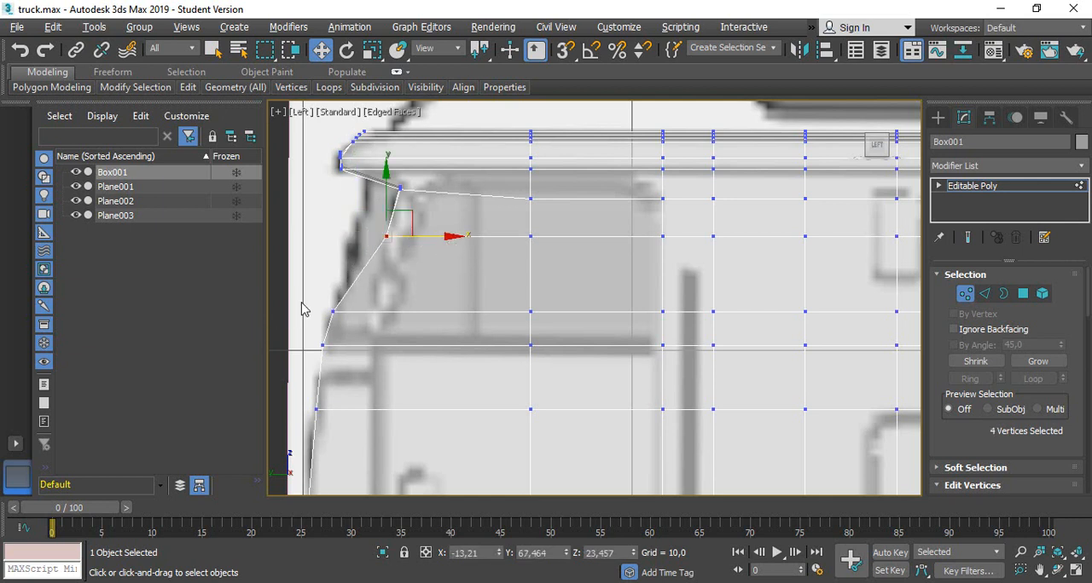
drag(356, 311, 441, 319)
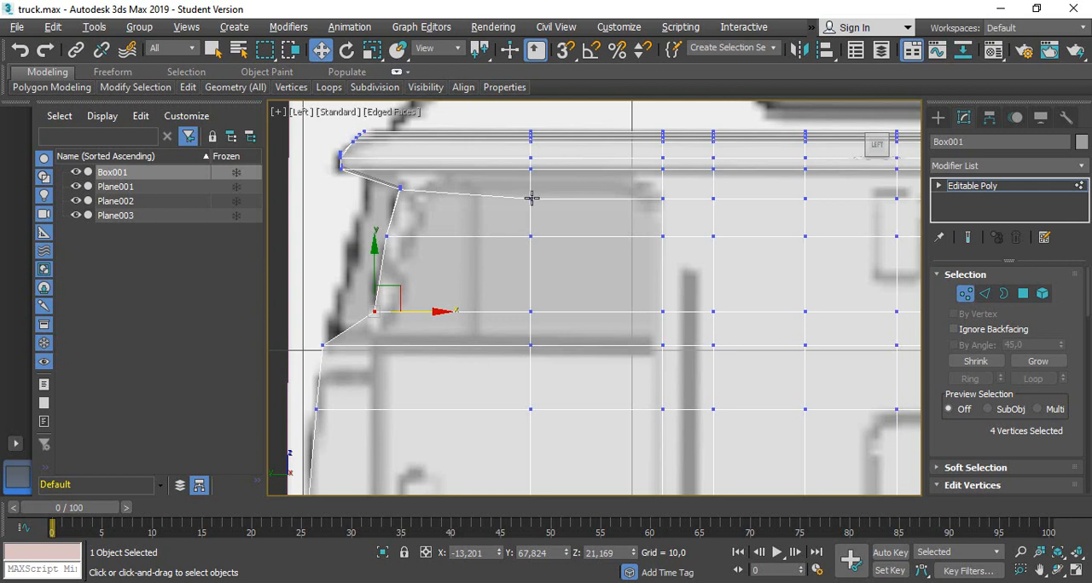
Level the side vertices below the roof lip with the front ones and raise the whole row to about Z 25.18
drag(518, 211, 784, 225)
scroll(692, 336, down, 1)
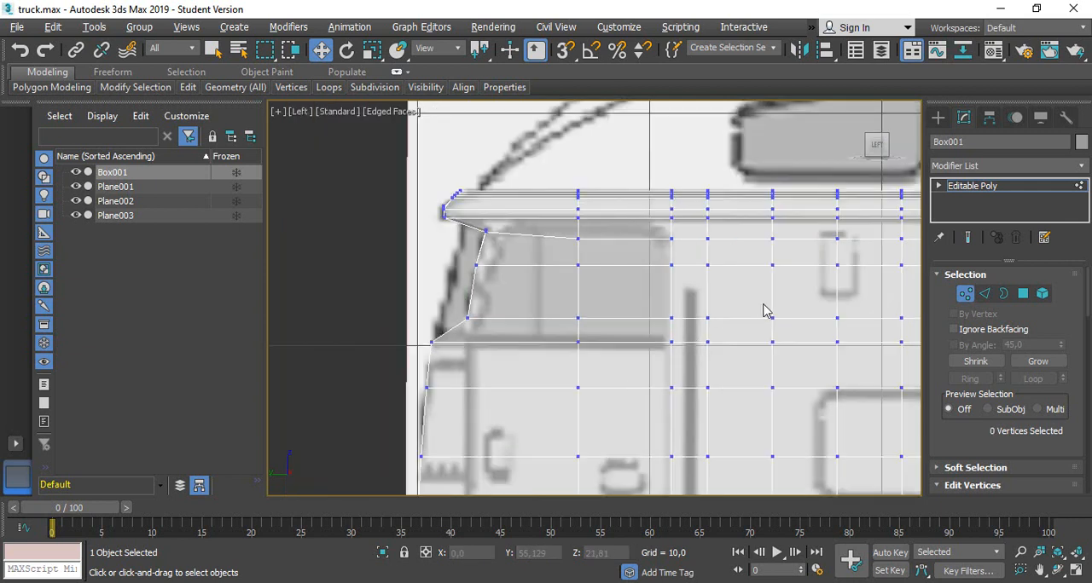
middle_drag(762, 305, 578, 304)
drag(369, 248, 856, 240)
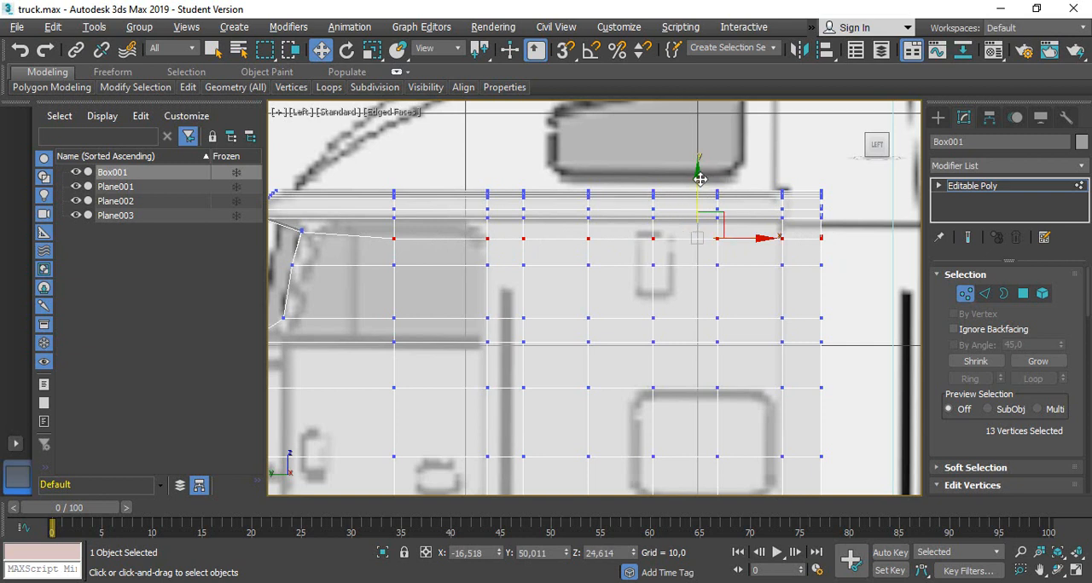
drag(698, 179, 694, 170)
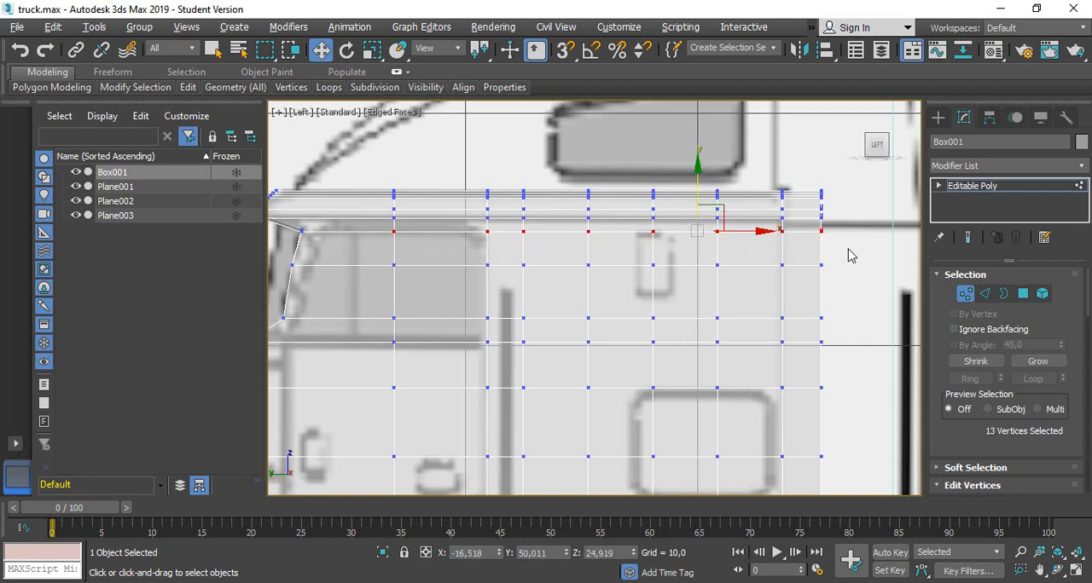
drag(848, 246, 284, 235)
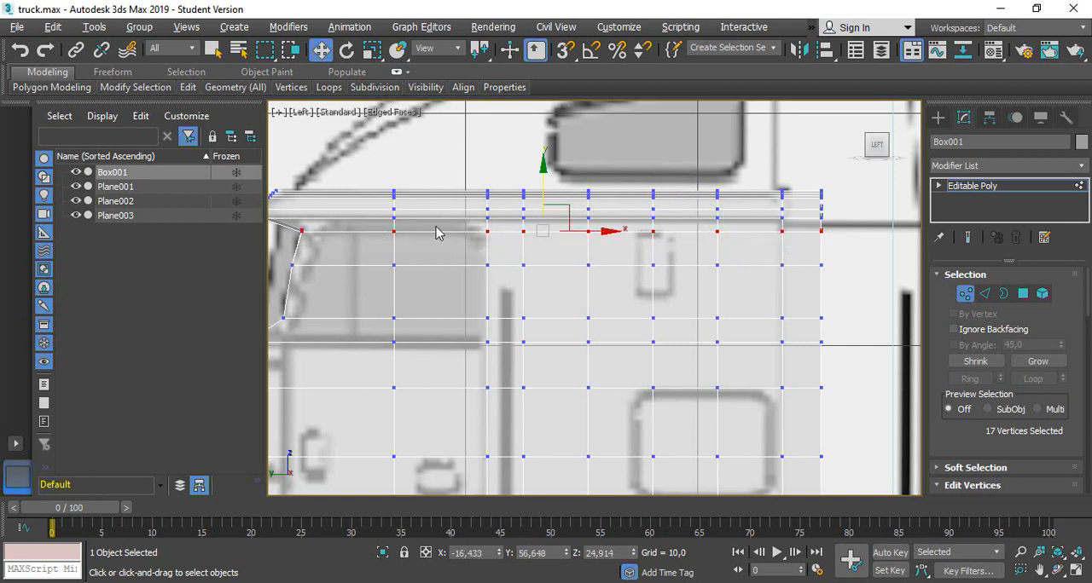
drag(544, 184, 544, 178)
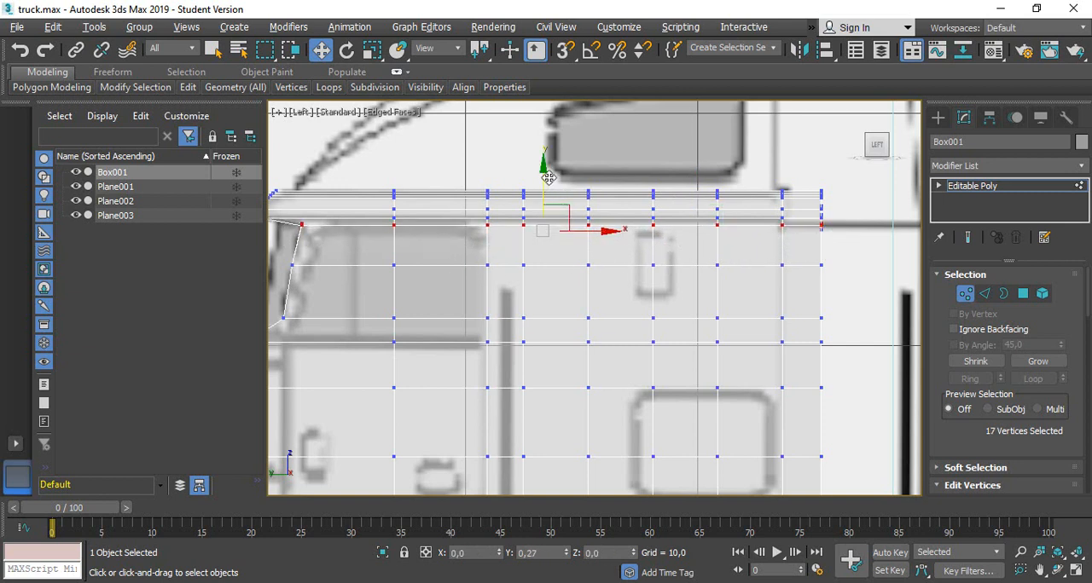
Connect the three horizontal edges at the front of the side window and shift the new edges forward to about Y 66.97
scroll(298, 281, up, 5)
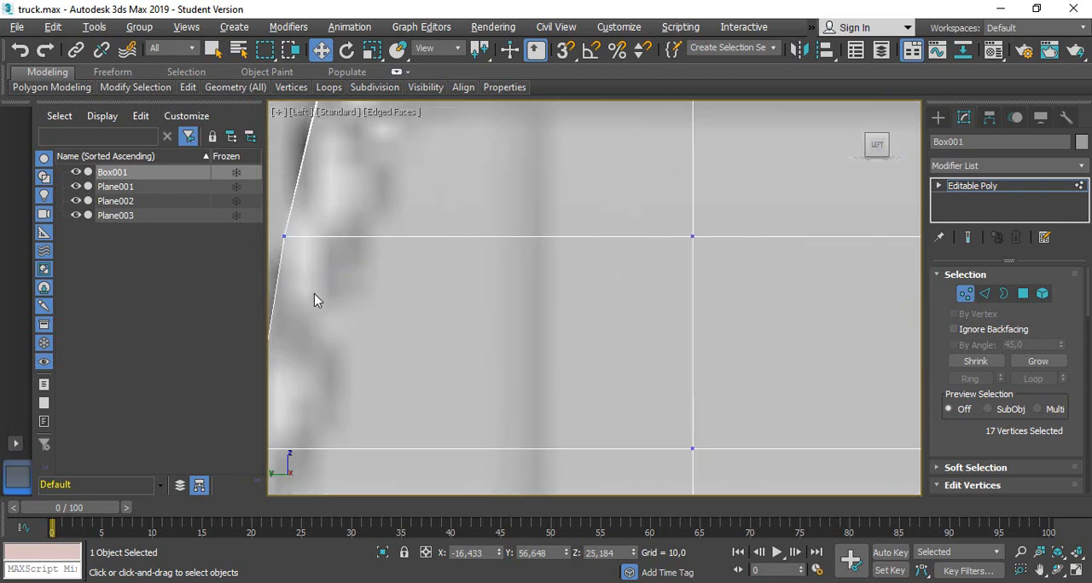
scroll(316, 301, down, 4)
middle_drag(313, 310, 414, 324)
scroll(414, 324, up, 3)
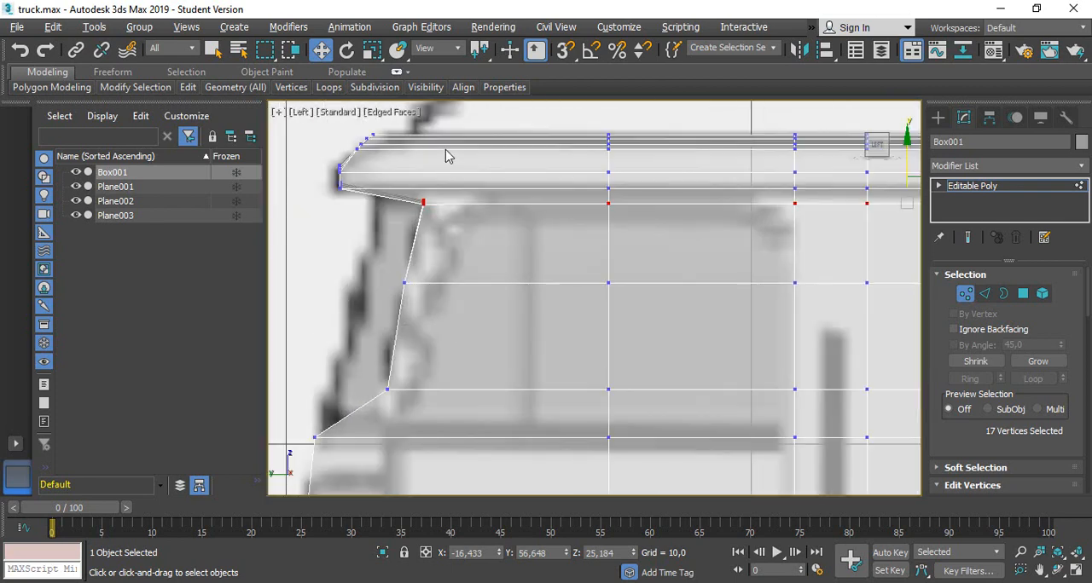
click(984, 293)
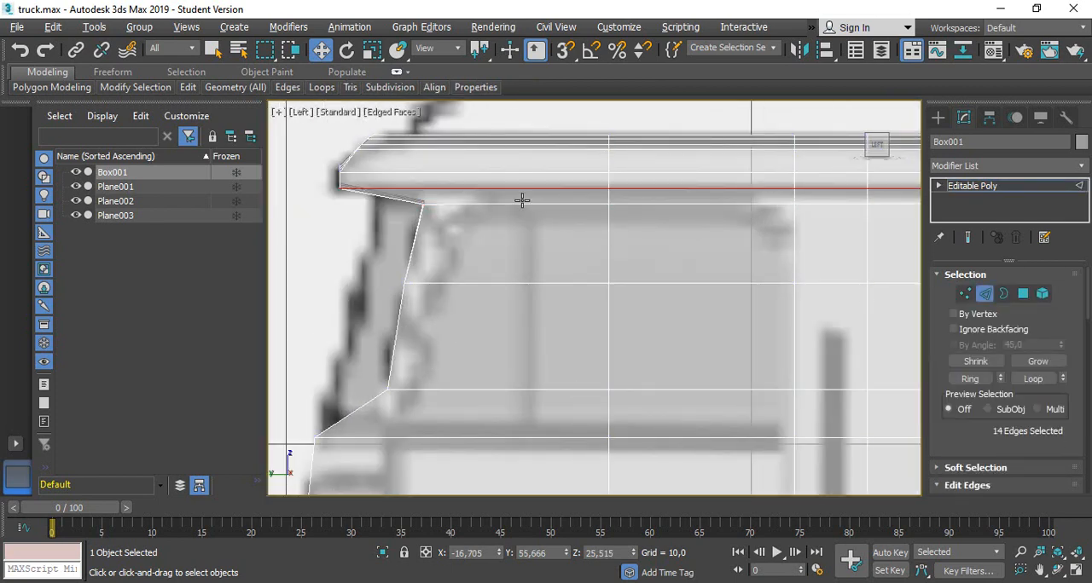
drag(456, 202, 434, 422)
scroll(1006, 426, down, 5)
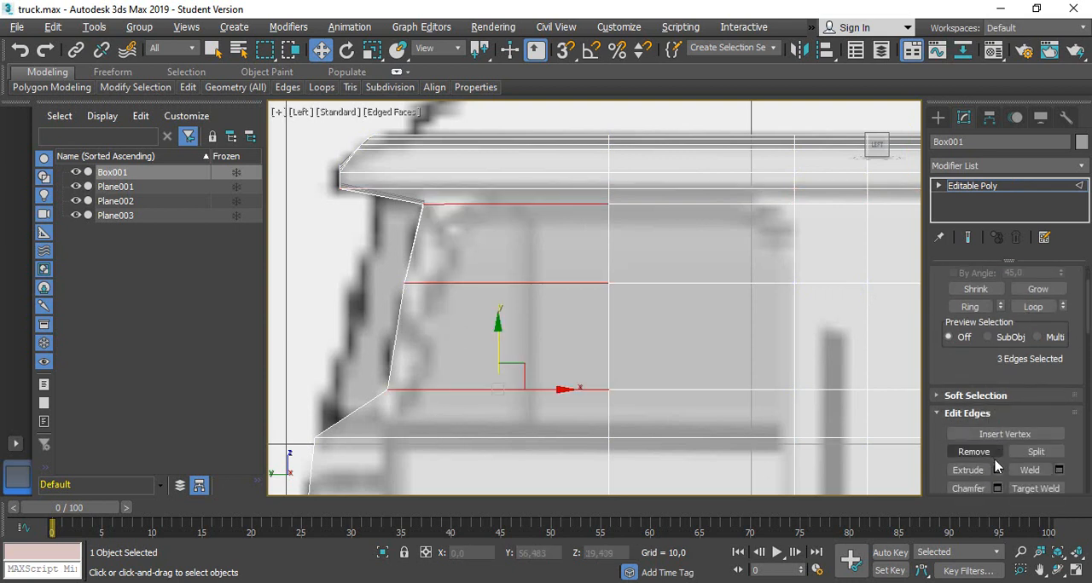
click(1028, 434)
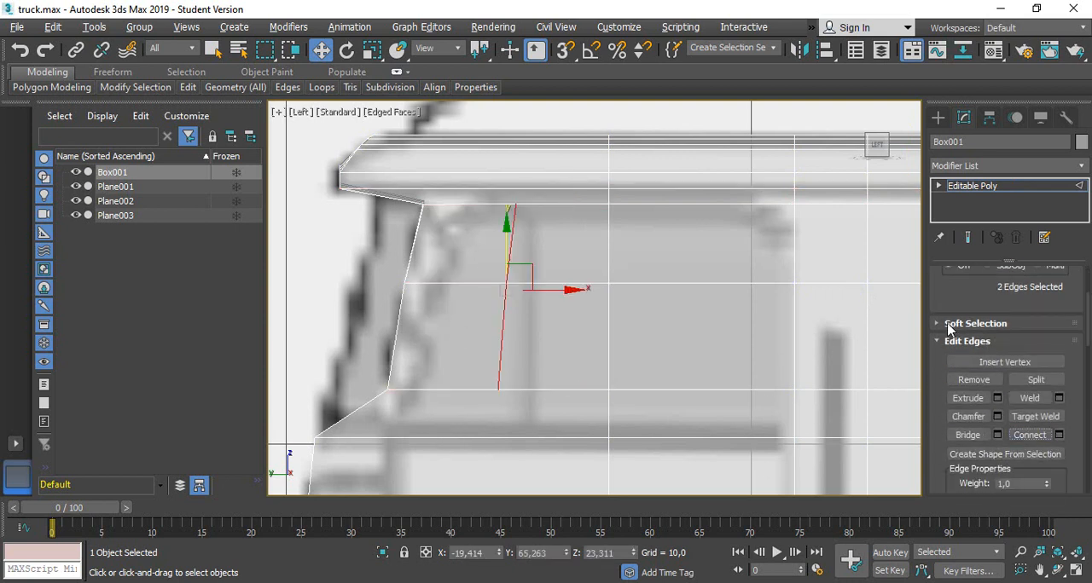
drag(587, 290, 469, 285)
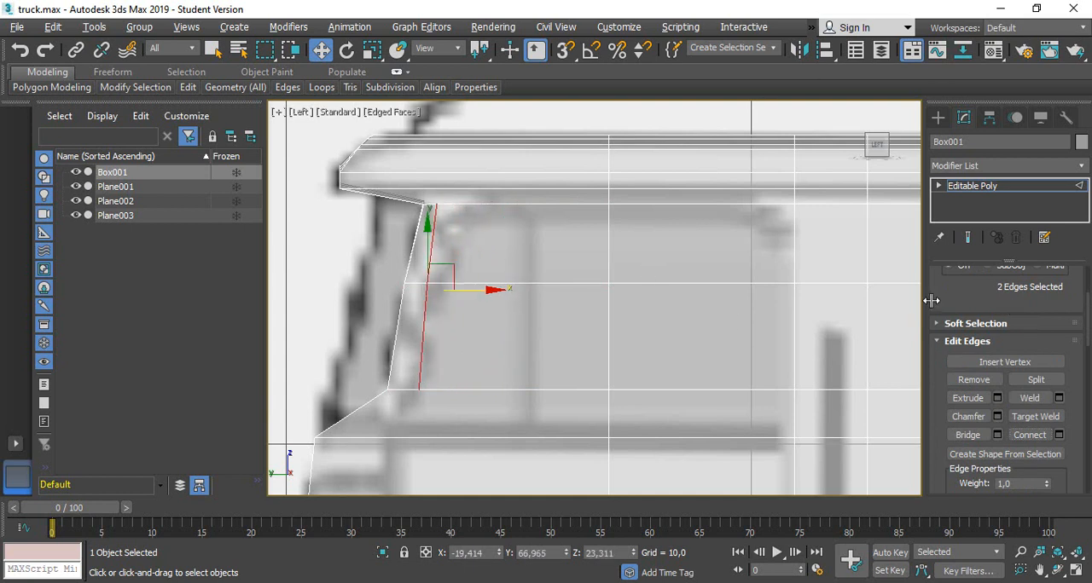
Move the top vertex of the new window edge line back to about Y 66.40
scroll(981, 325, up, 5)
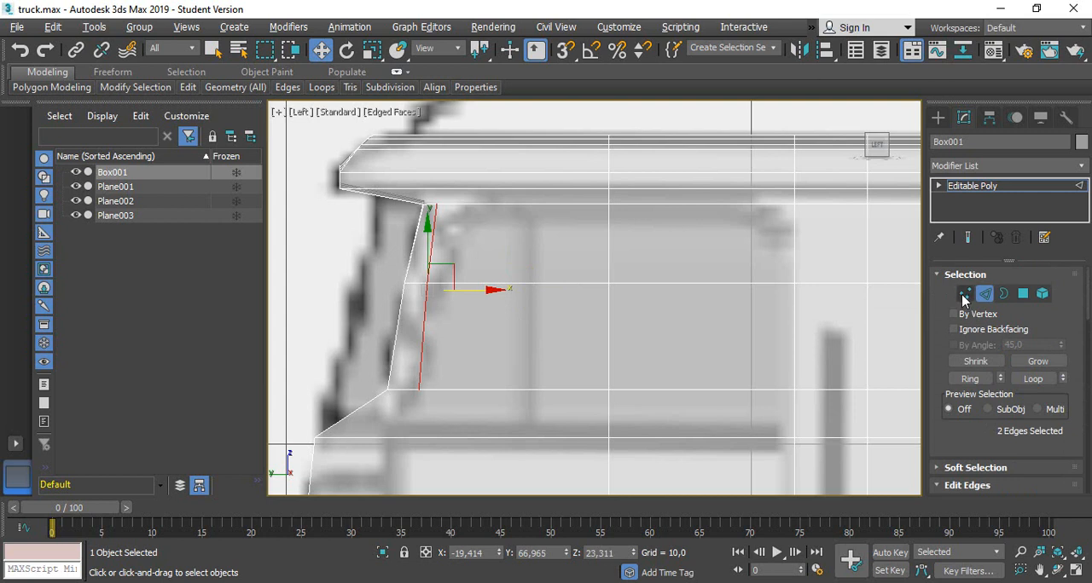
click(965, 293)
click(437, 203)
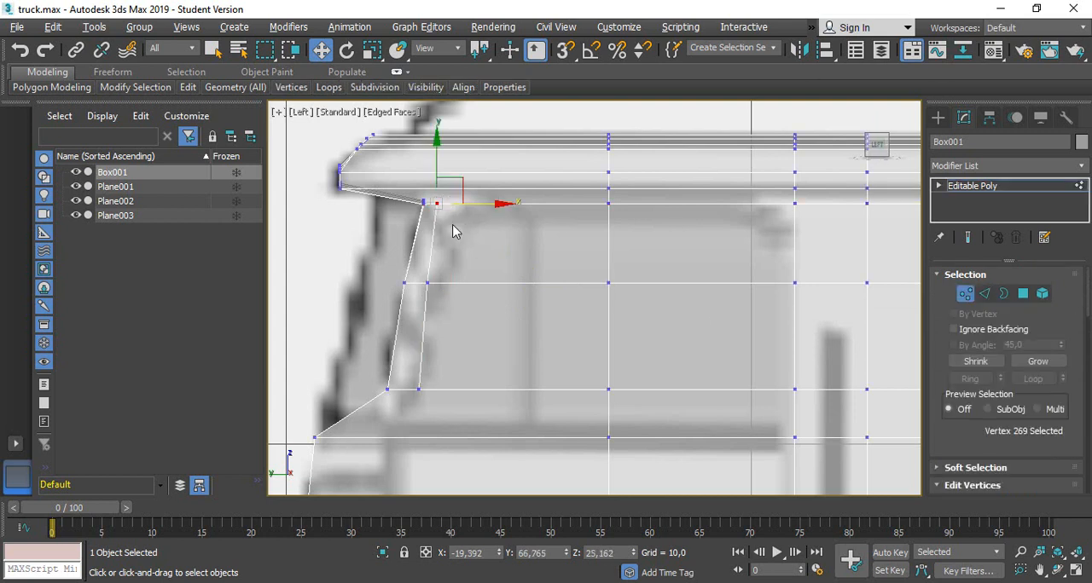
drag(482, 207, 499, 206)
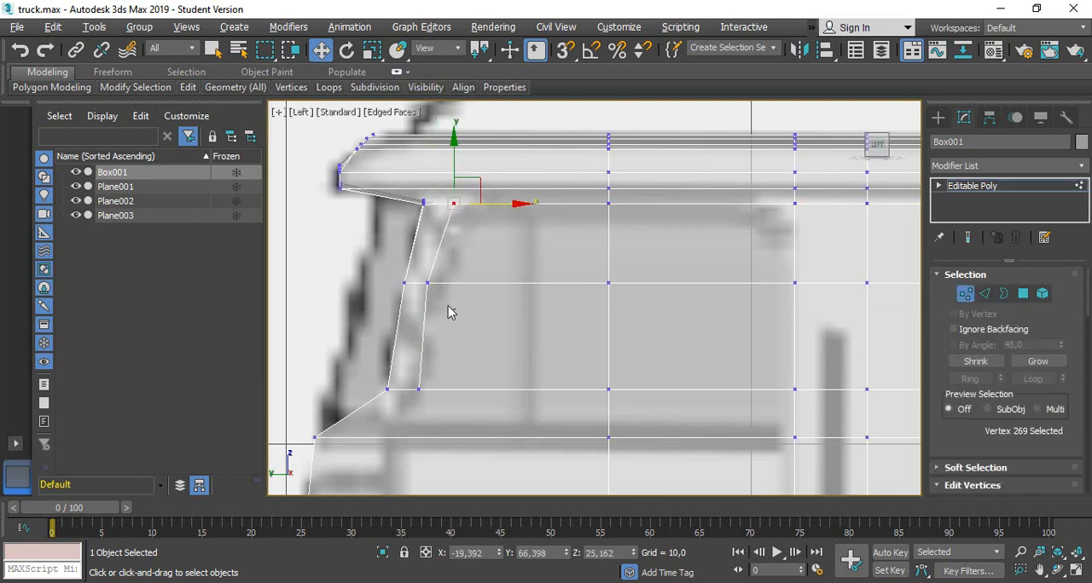
Move the middle vertex of the new window edge line back to about Y 66.74
click(418, 286)
drag(468, 287, 490, 286)
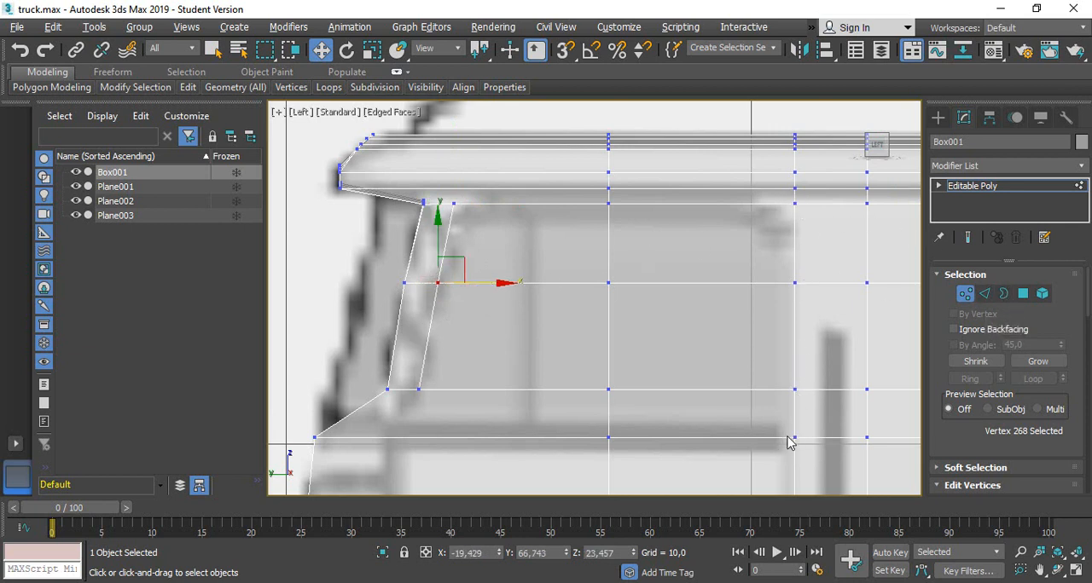
Select the four polygons that cover the side window opening
click(1022, 293)
click(517, 219)
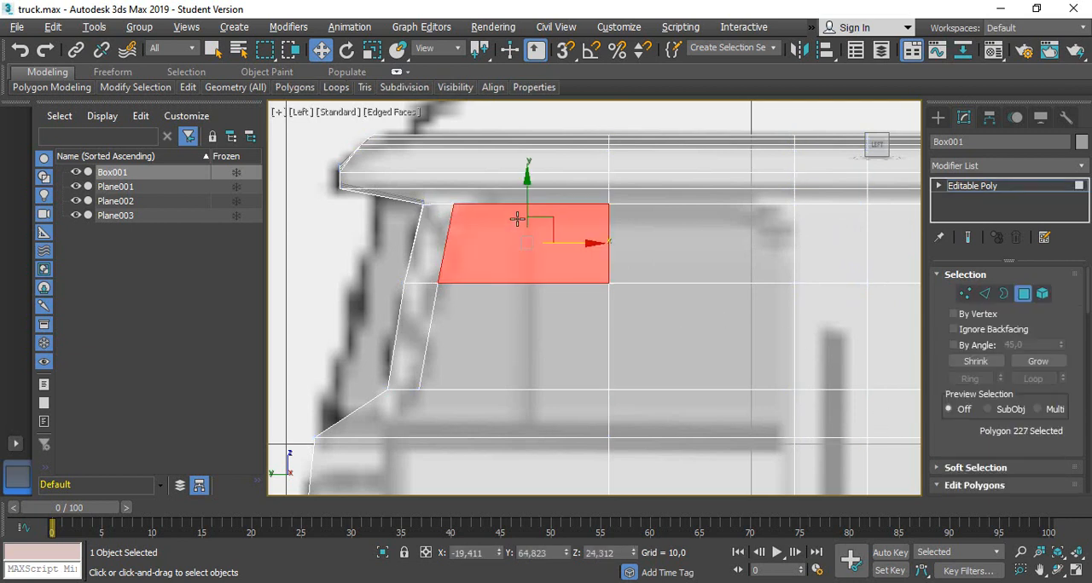
ctrl+click(709, 260)
ctrl+click(726, 331)
ctrl+click(478, 372)
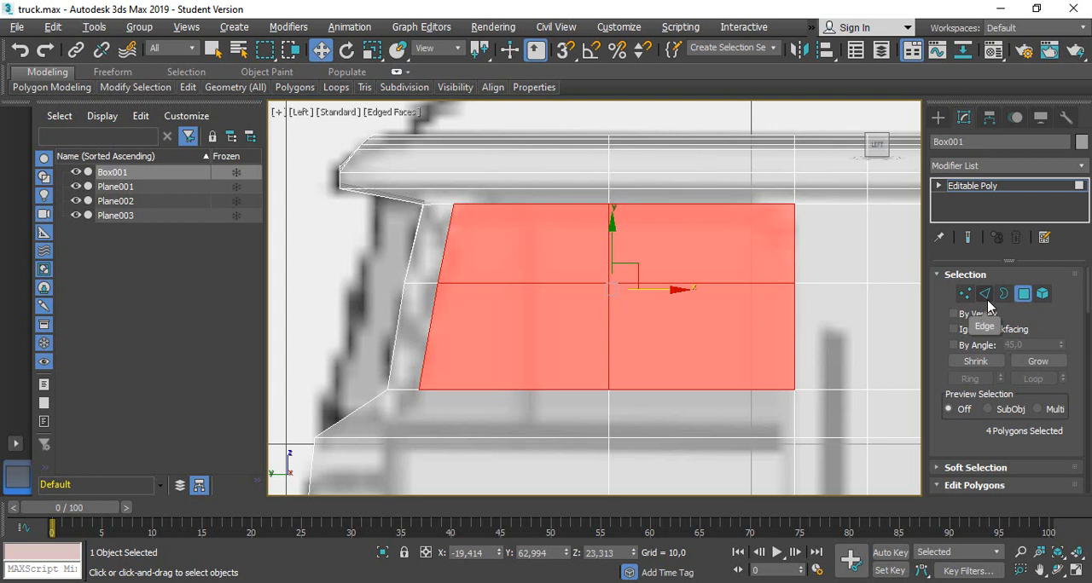
Undo the window polygon selection and the last move of the window line's middle vertex
key(ctrl+z)
key(ctrl+z)
key(ctrl+z)
key(ctrl+z)
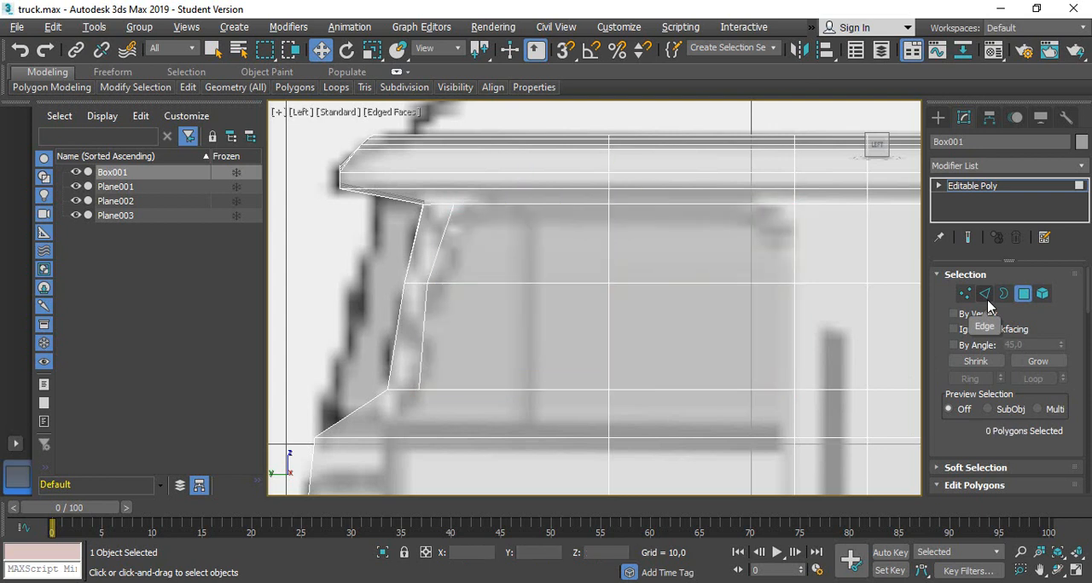
Undo the three-edge window line and connect the four horizontal edges at the window's front, moving the new line to about Y 67.18
key(ctrl+z)
key(ctrl+z)
click(987, 300)
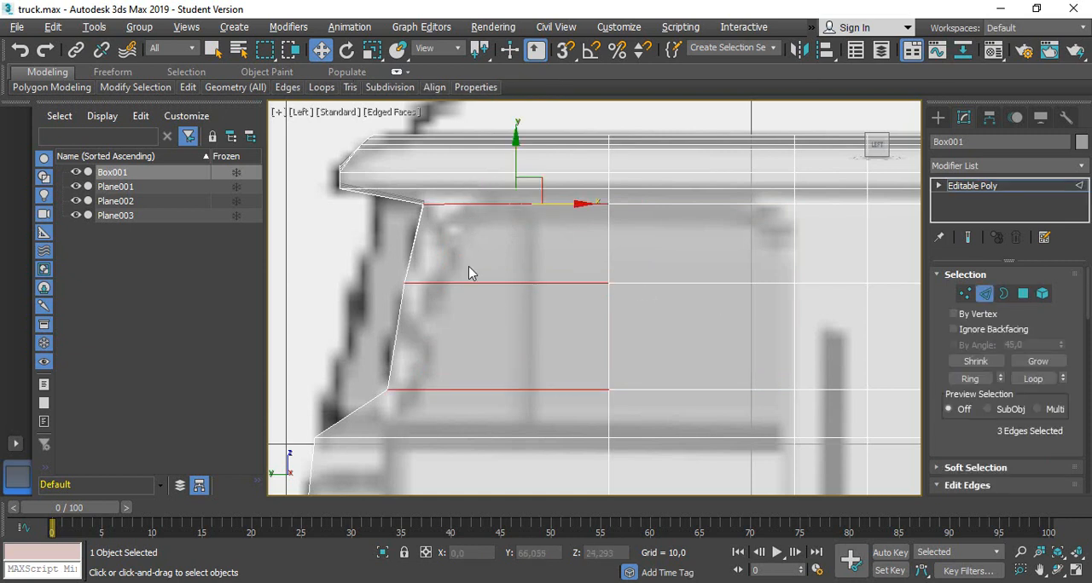
ctrl+click(477, 438)
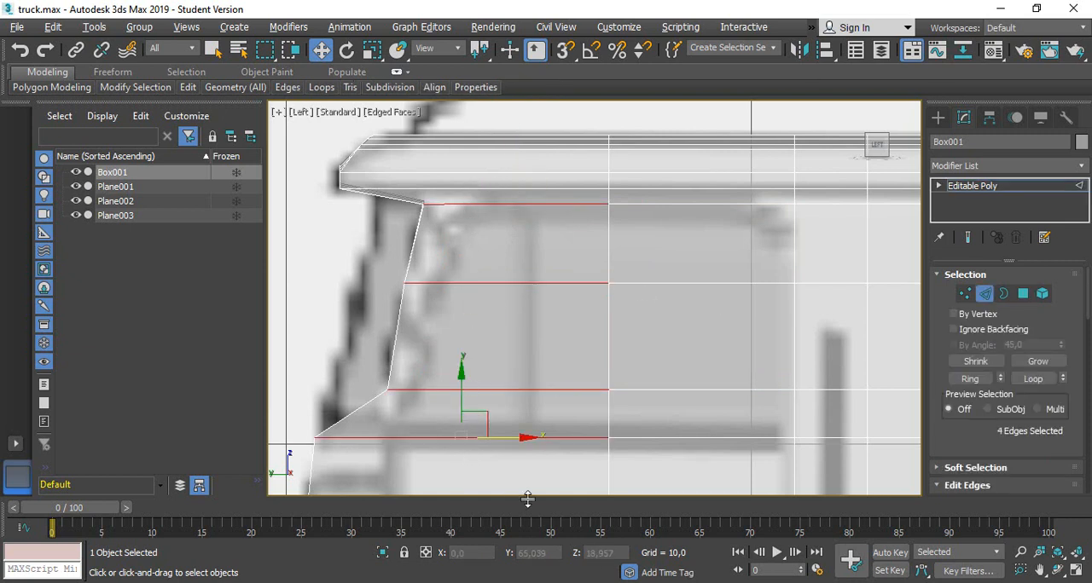
scroll(1034, 397, down, 3)
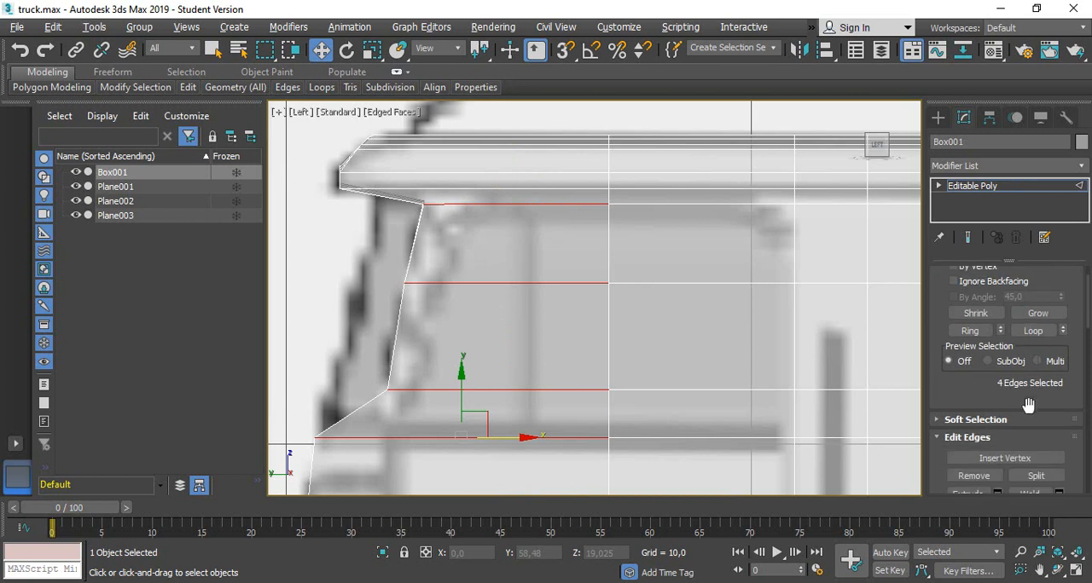
click(1030, 460)
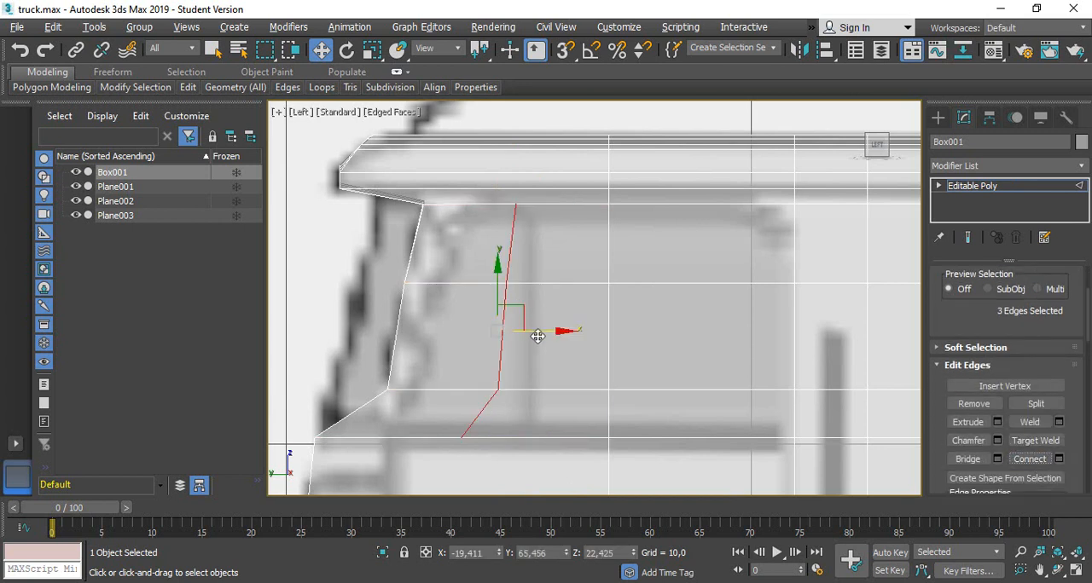
drag(531, 333, 455, 324)
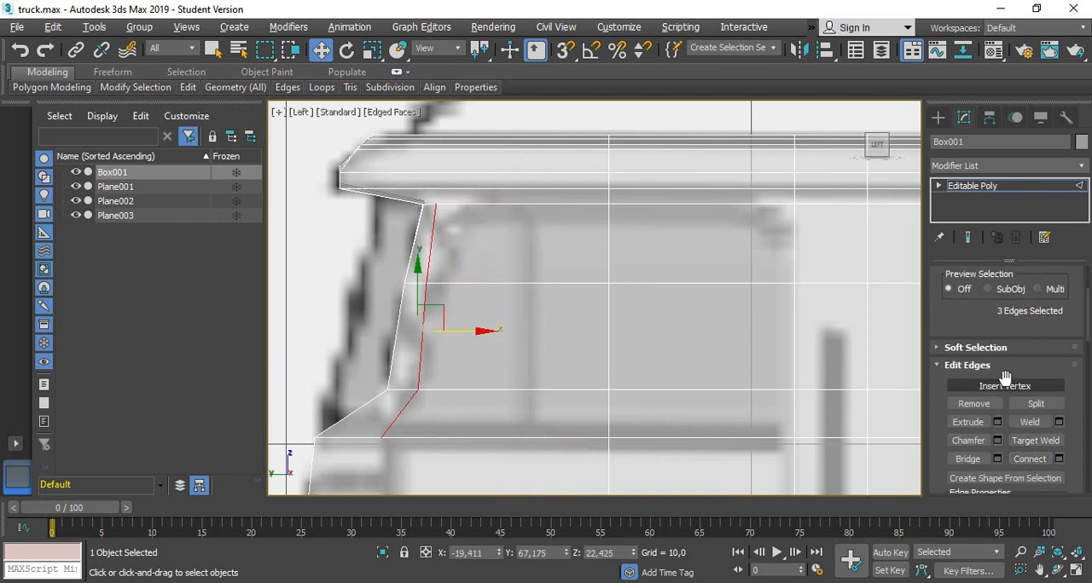
Align the new window line with the pillar by moving its top vertex to about Y 66.55, the lower to 67.30 and the bottom to 67.50
scroll(1001, 382, up, 3)
click(965, 293)
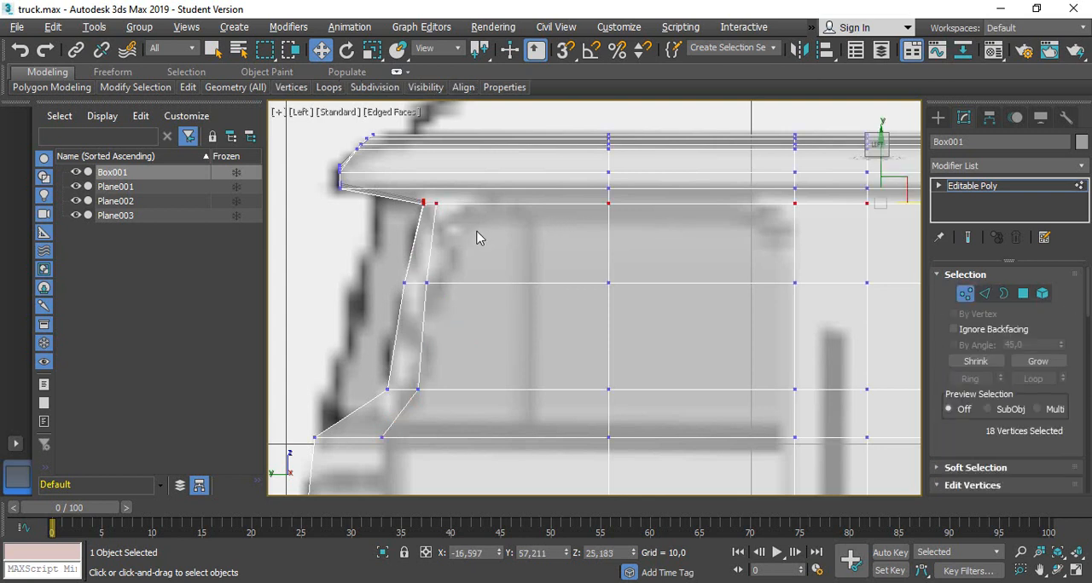
click(436, 204)
drag(453, 205, 480, 206)
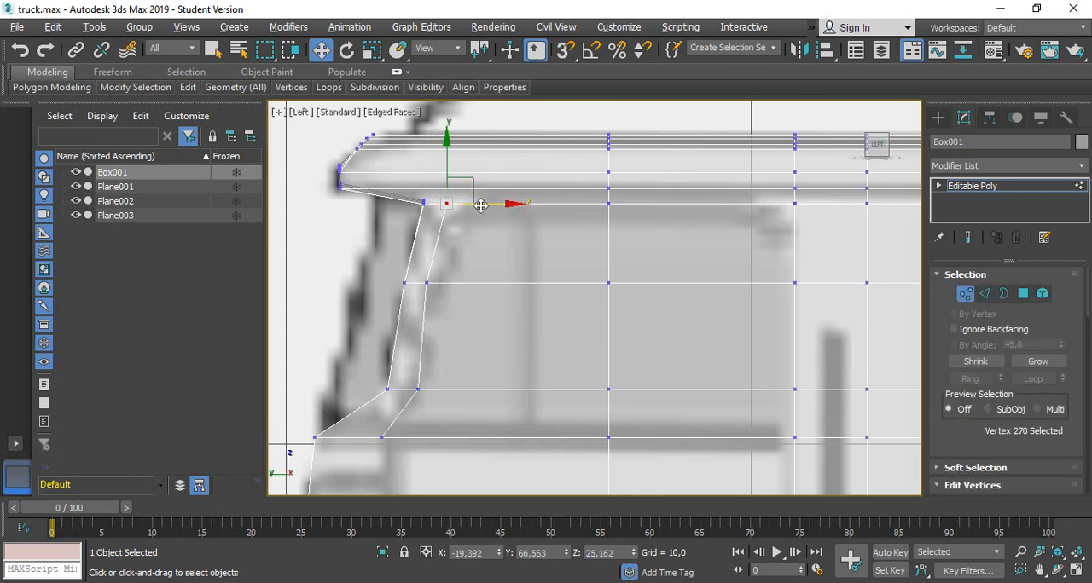
click(417, 390)
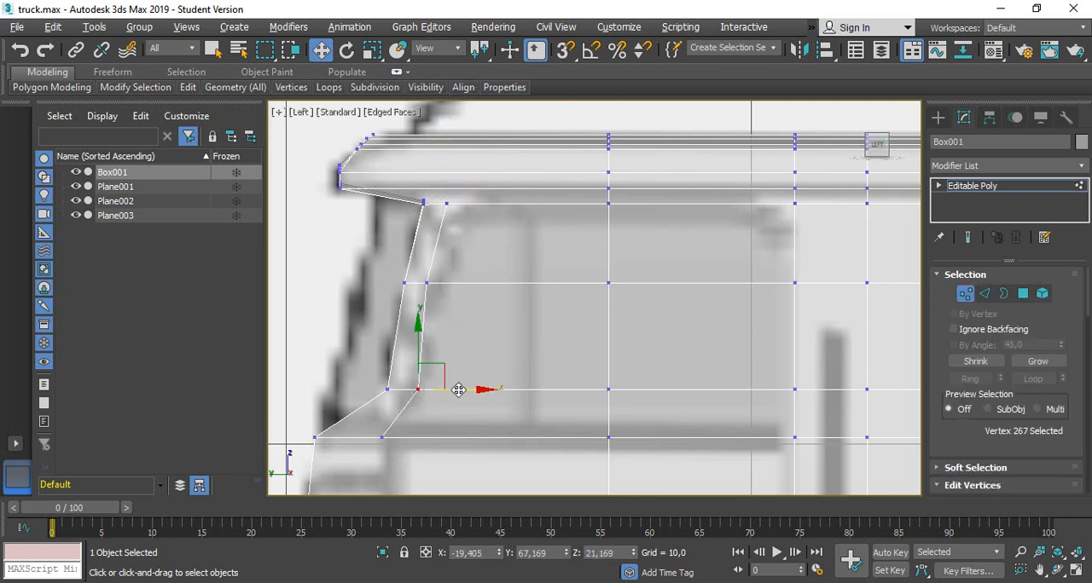
drag(458, 390, 452, 390)
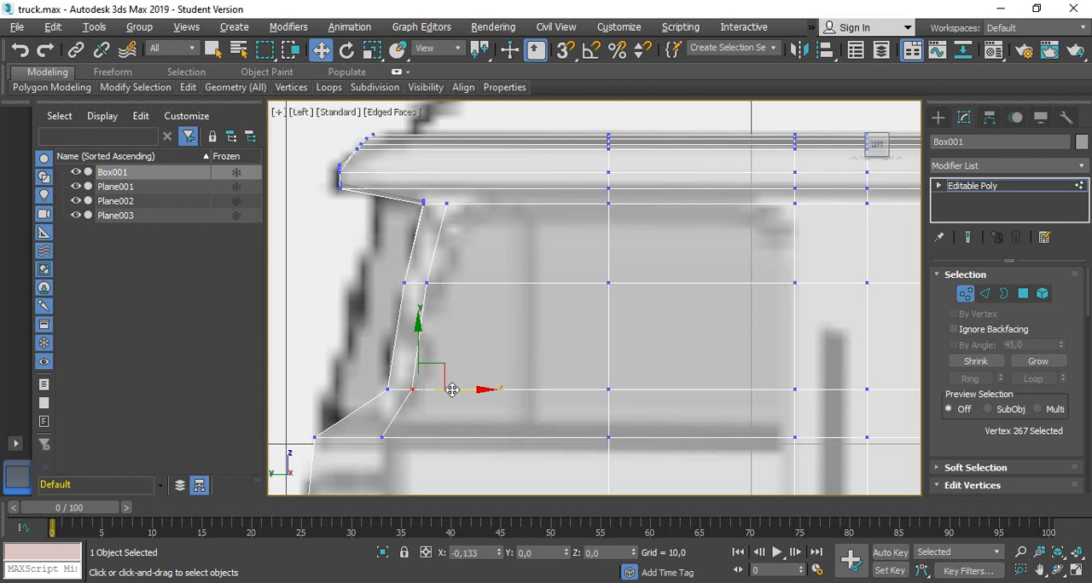
click(381, 438)
drag(436, 438, 460, 437)
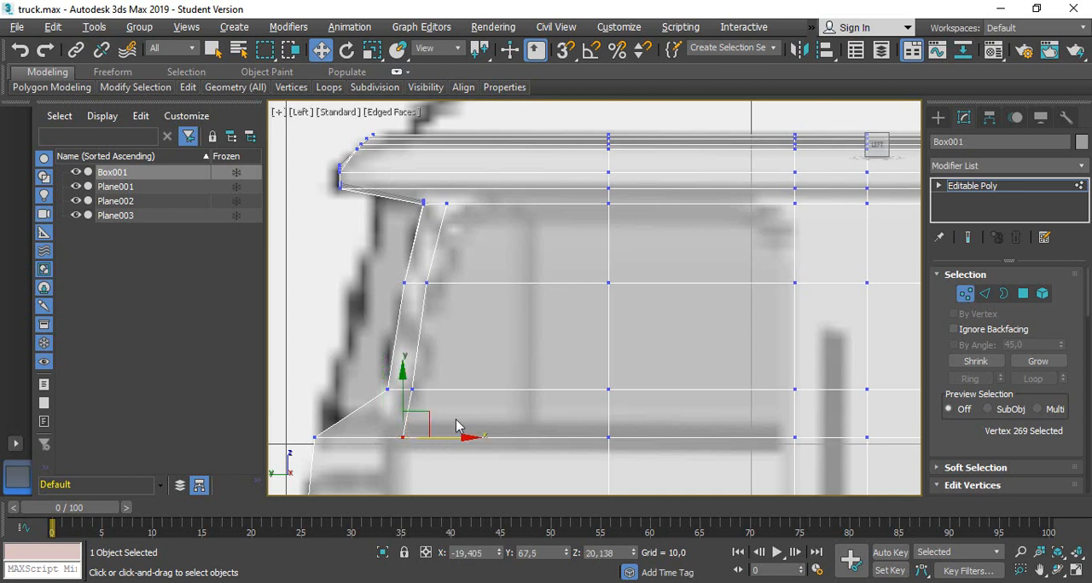
Fine-tune the window line by nudging its lower and upper two vertices forward, placing the top vertex at about Y 66.63
scroll(416, 389, up, 2)
click(412, 390)
drag(456, 393, 452, 393)
drag(515, 249, 441, 127)
ctrl+click(429, 242)
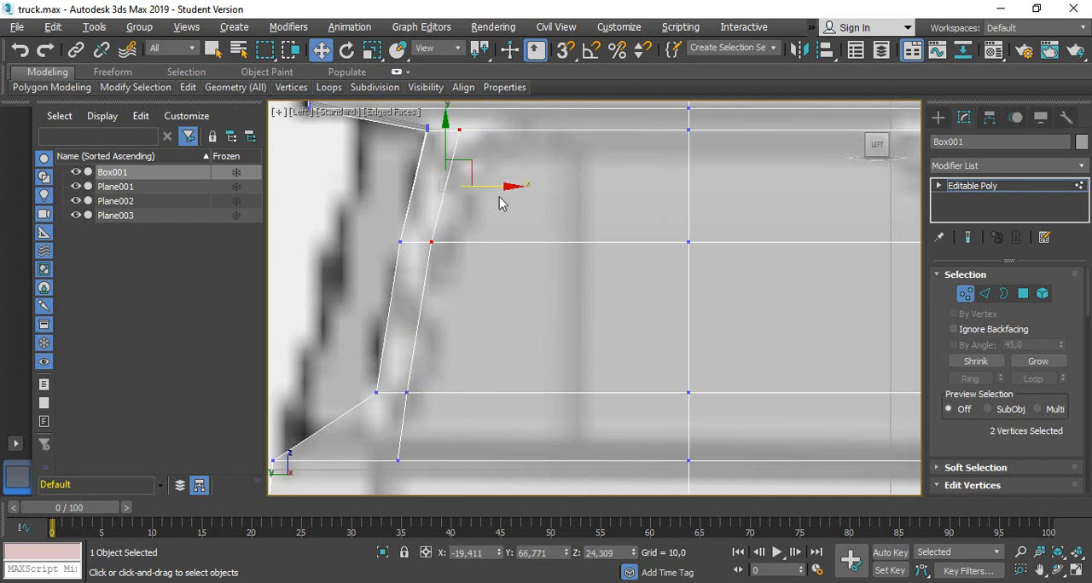
drag(494, 188, 491, 188)
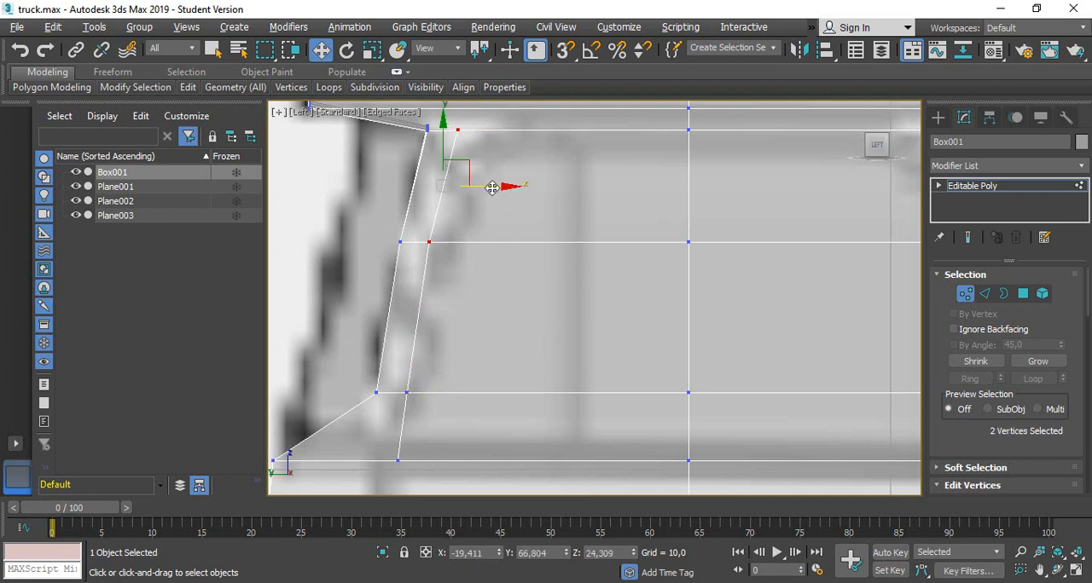
click(502, 145)
drag(501, 144, 456, 125)
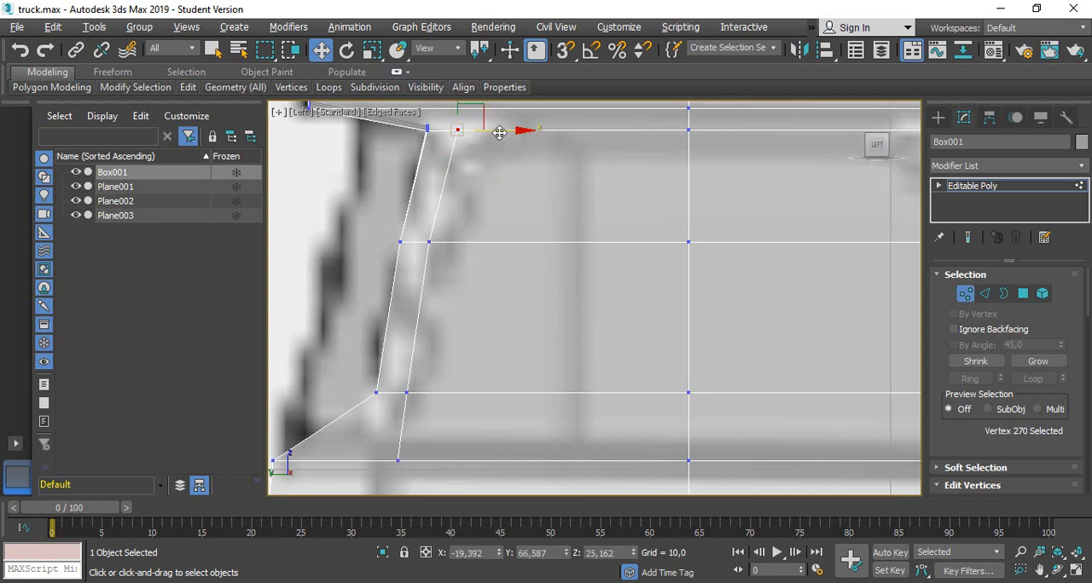
scroll(503, 215, down, 3)
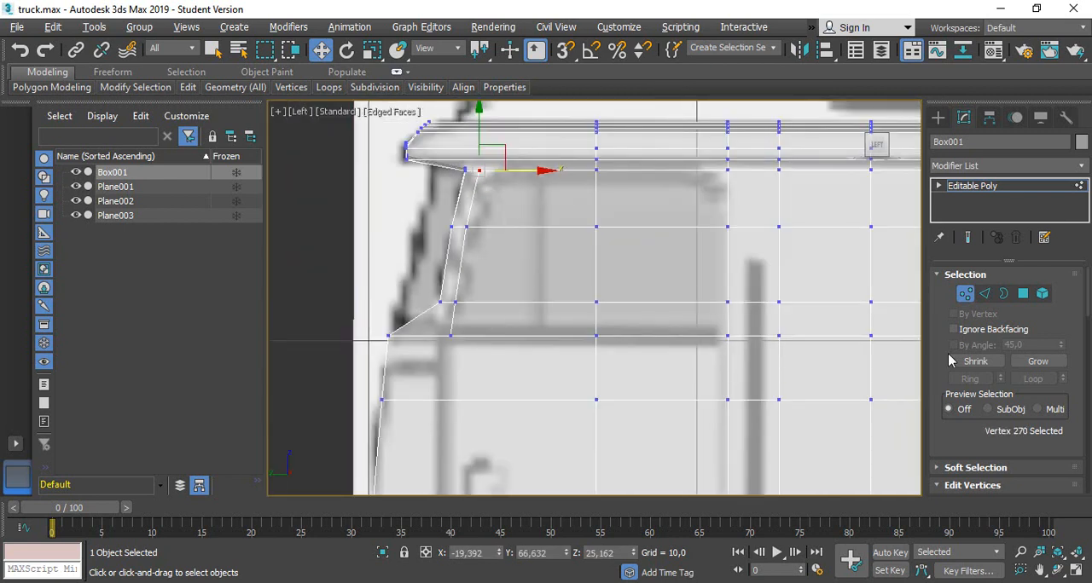
Delete the six polygons covering the side window opening
click(1023, 294)
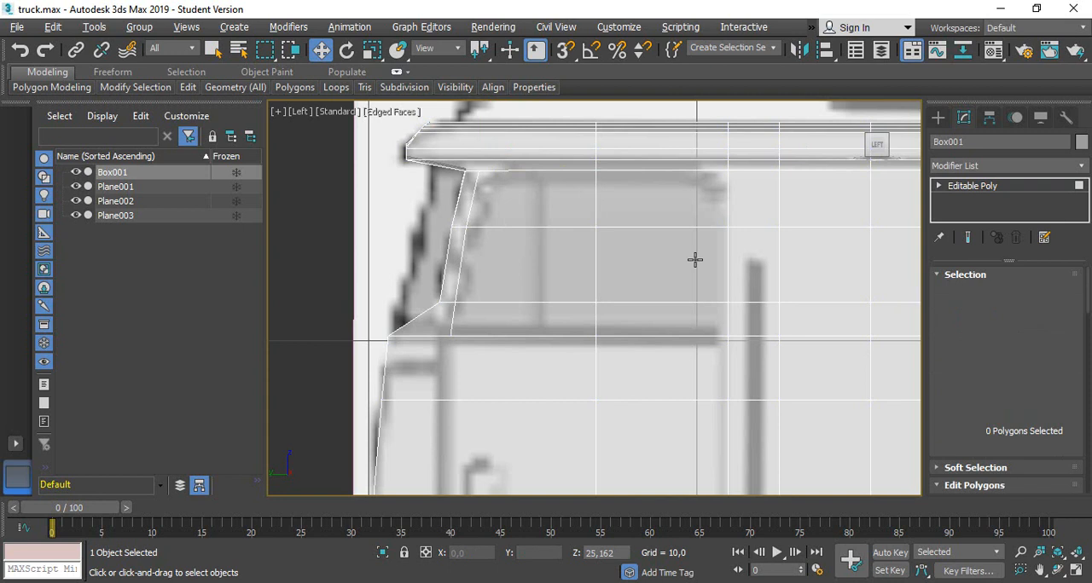
click(565, 213)
ctrl+click(571, 259)
ctrl+click(558, 312)
ctrl+click(703, 312)
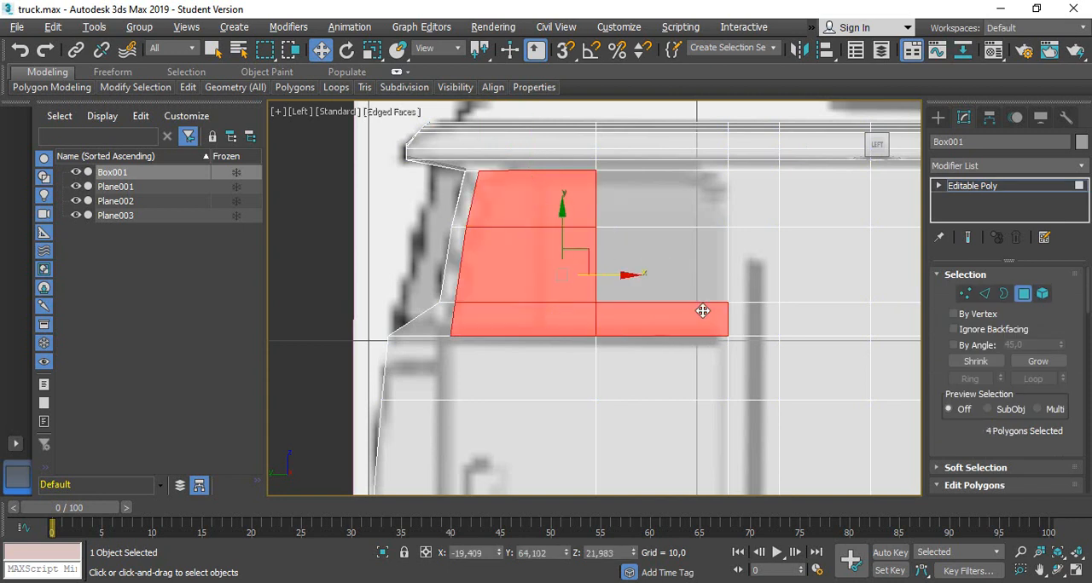
ctrl+click(678, 261)
ctrl+click(682, 183)
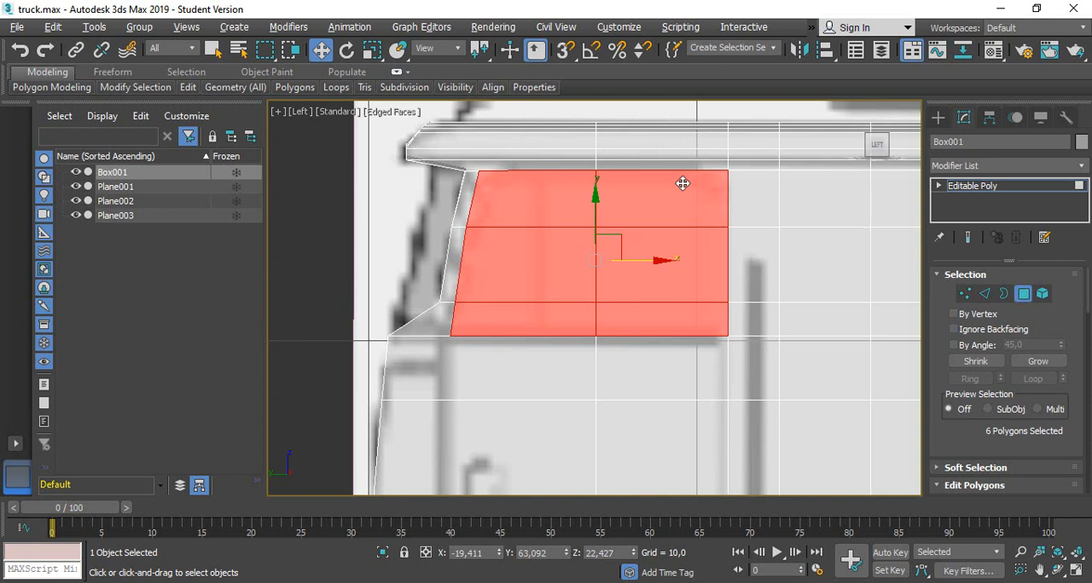
key(Delete)
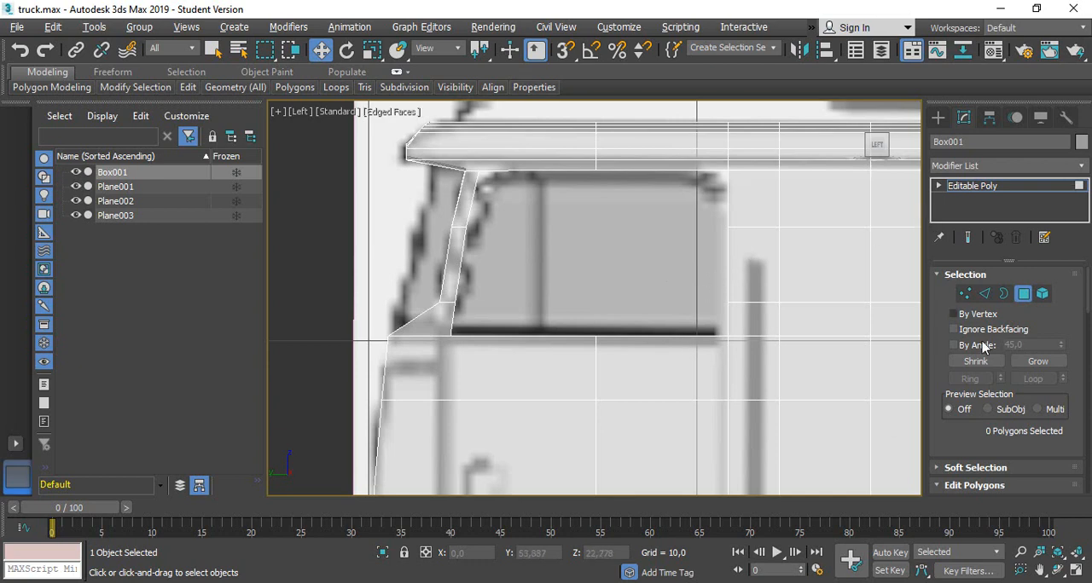
Move the two lower vertices on the windshield opening's centre edge forward along Y
click(965, 293)
scroll(750, 299, down, 6)
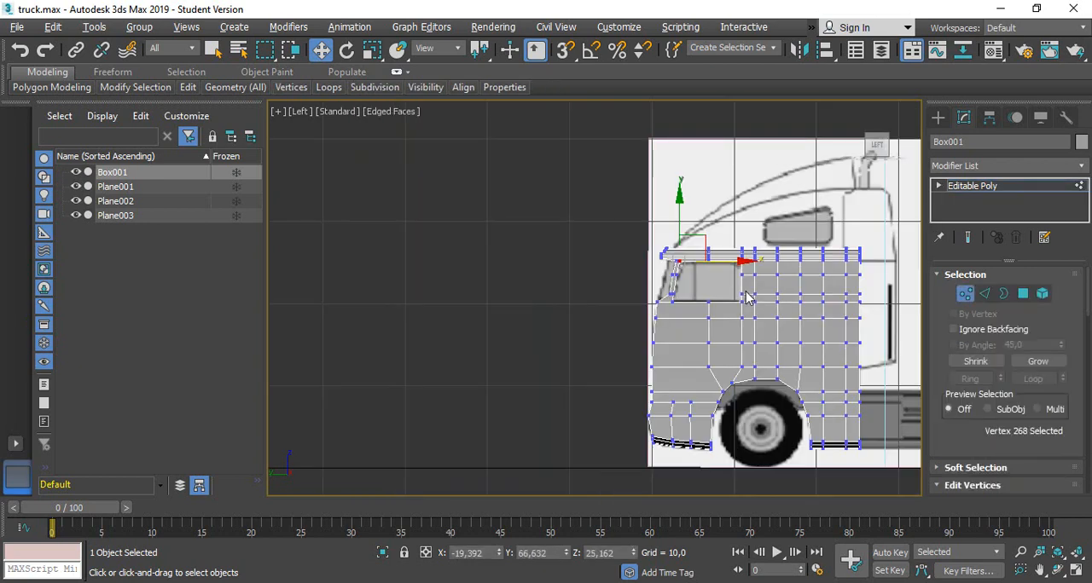
alt+middle_drag(744, 297, 689, 303)
scroll(669, 286, up, 4)
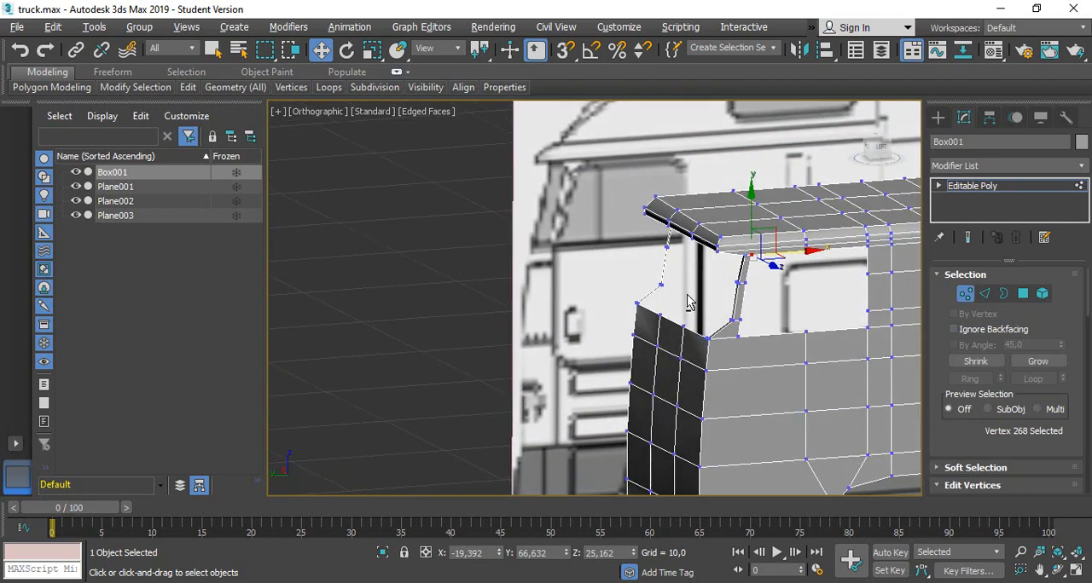
scroll(668, 282, up, 5)
drag(677, 323, 624, 283)
mouse_move(625, 282)
alt+middle_down()
mouse_move(638, 324)
mouse_move(628, 287)
alt+middle_up()
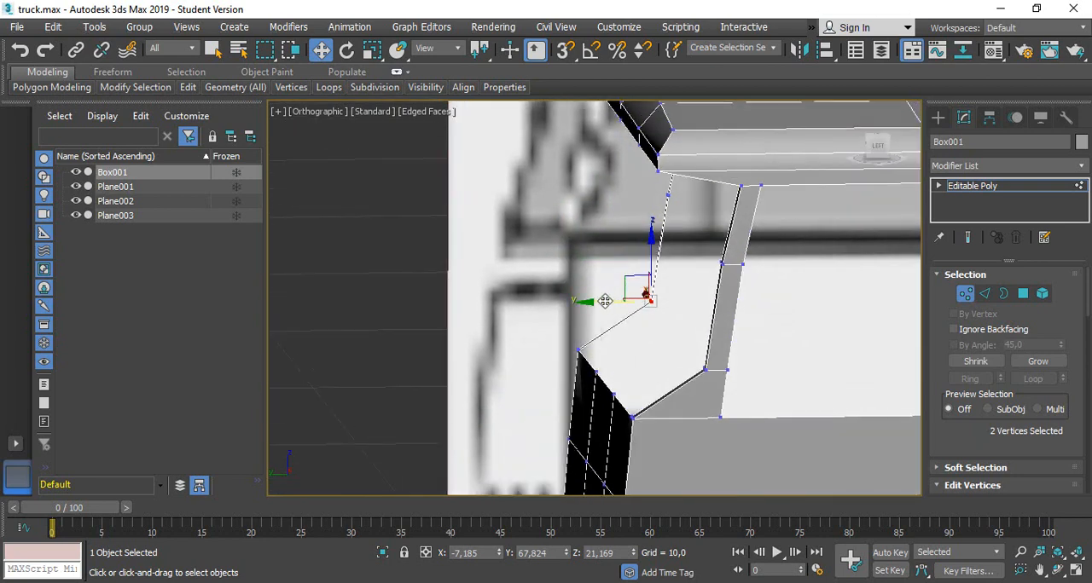
drag(627, 294, 551, 277)
Move the mid-height vertex pair on the windshield's centre edge forward and readjust the lower pair
alt+middle_drag(702, 255, 762, 288)
drag(628, 242, 645, 261)
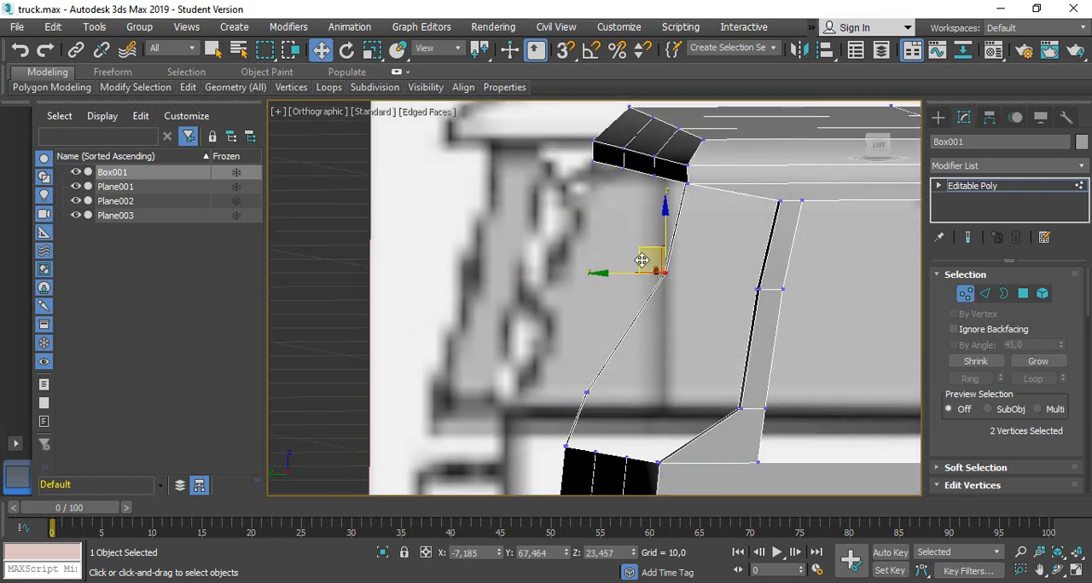
alt+middle_drag(657, 271, 682, 290)
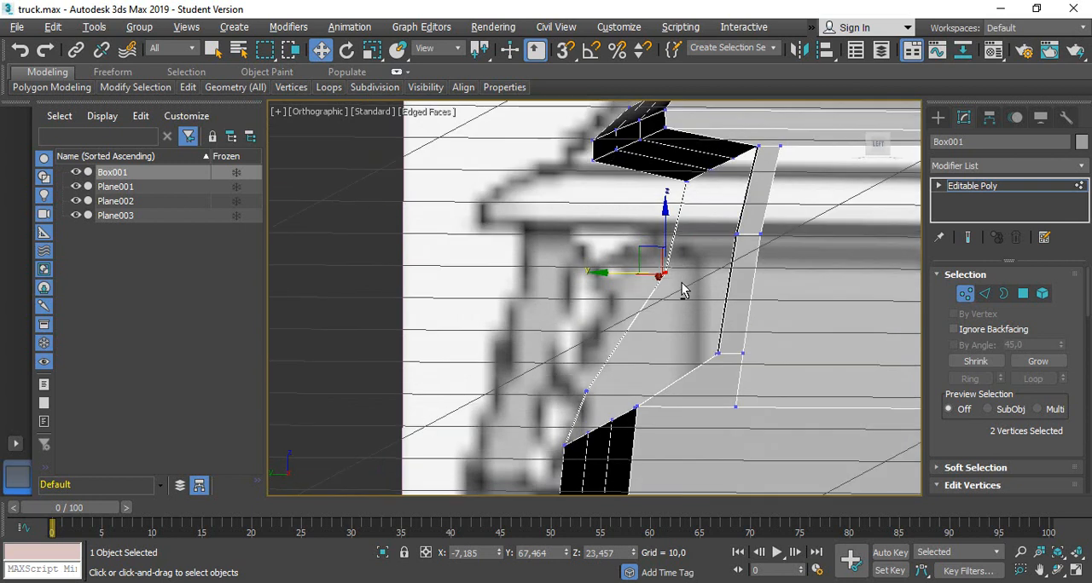
drag(613, 272, 564, 252)
drag(602, 398, 514, 386)
Move the two top vertices on the windshield's centre edge forward to about Y 67.63
drag(701, 198, 672, 178)
mouse_move(699, 257)
alt+middle_down()
mouse_move(682, 238)
mouse_move(706, 263)
alt+middle_up()
drag(638, 183, 609, 179)
alt+middle_drag(683, 233, 698, 205)
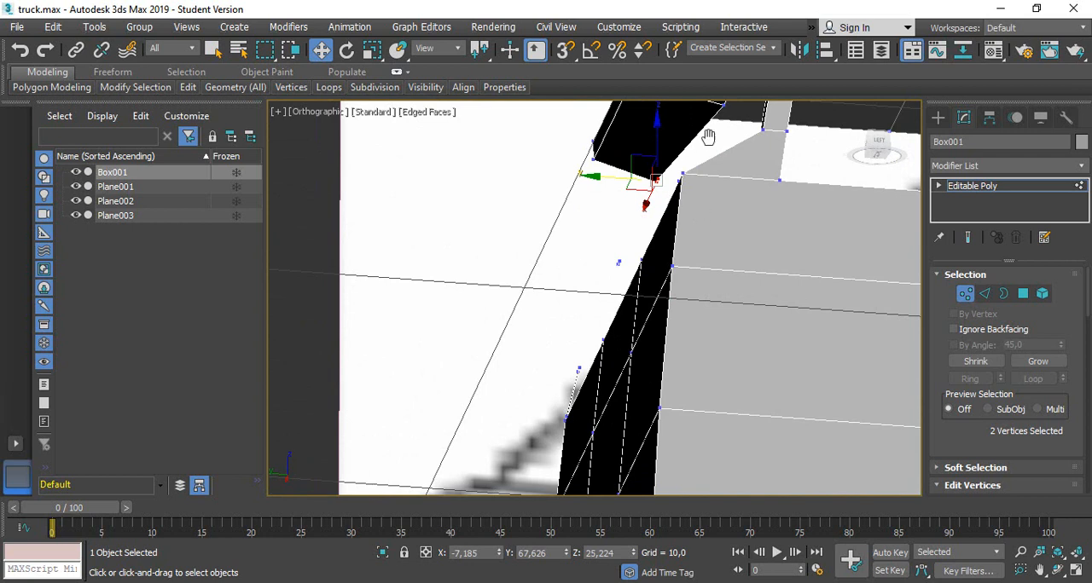
Curve the windshield's top edge forward, moving the centre pair to about Y 67.71, the adjacent vertex to 67.54 and the outer one to 67.27
middle_drag(709, 139, 671, 364)
click(726, 328)
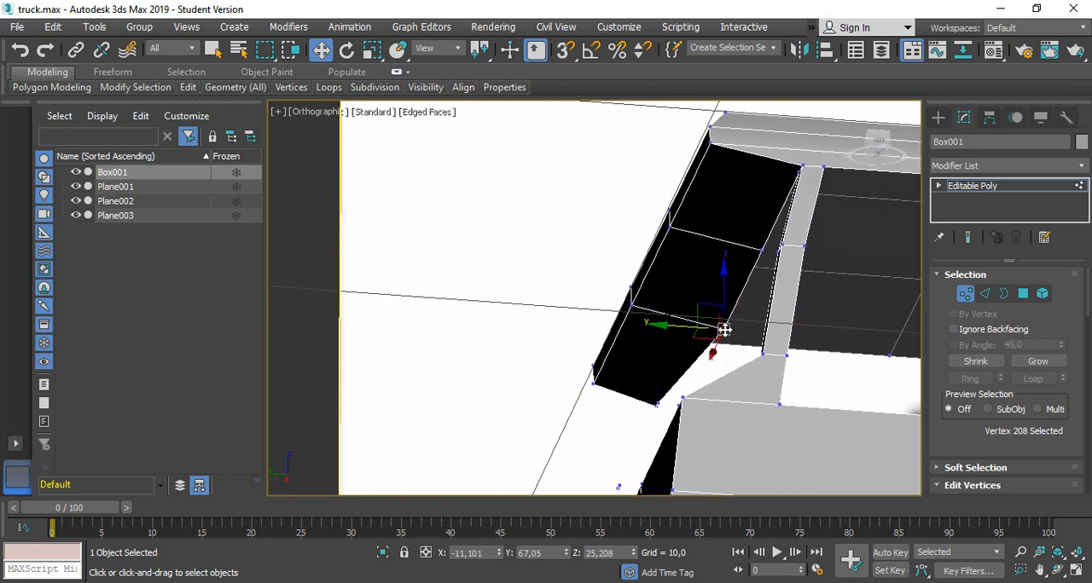
drag(668, 324, 626, 316)
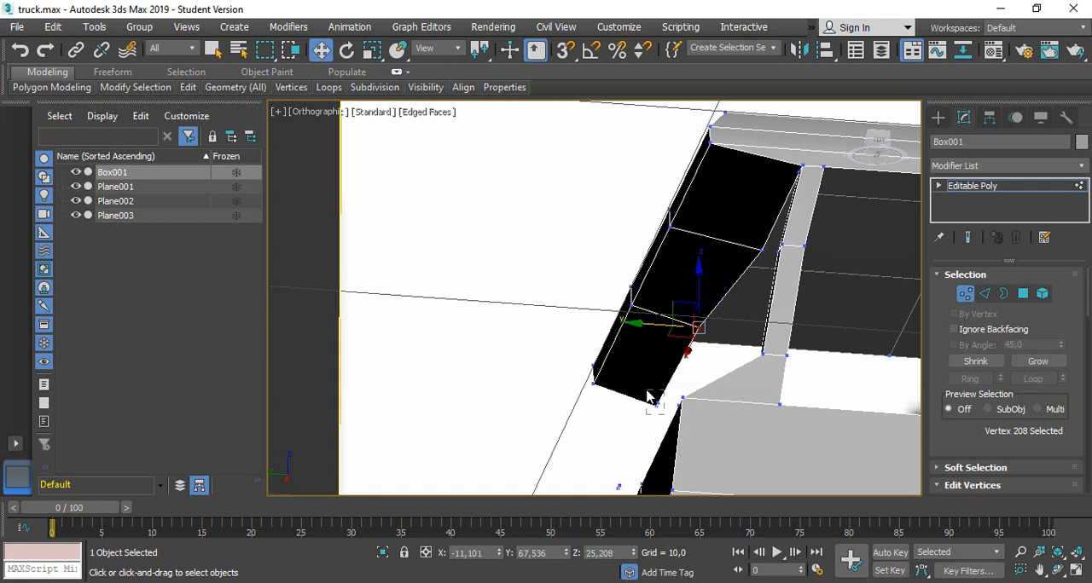
click(653, 401)
drag(611, 401, 607, 400)
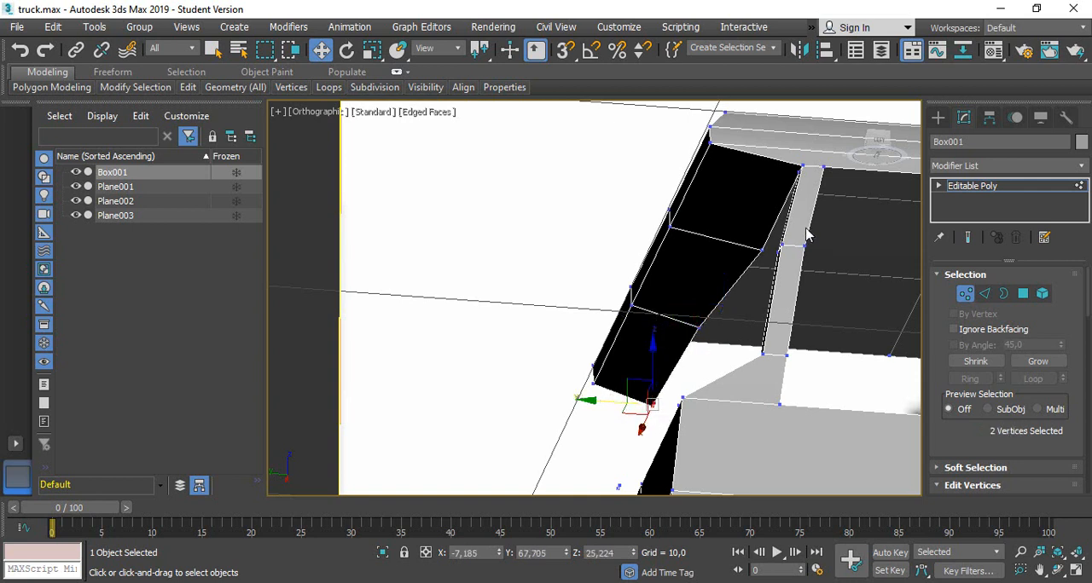
click(761, 251)
drag(723, 246, 707, 244)
scroll(738, 273, down, 5)
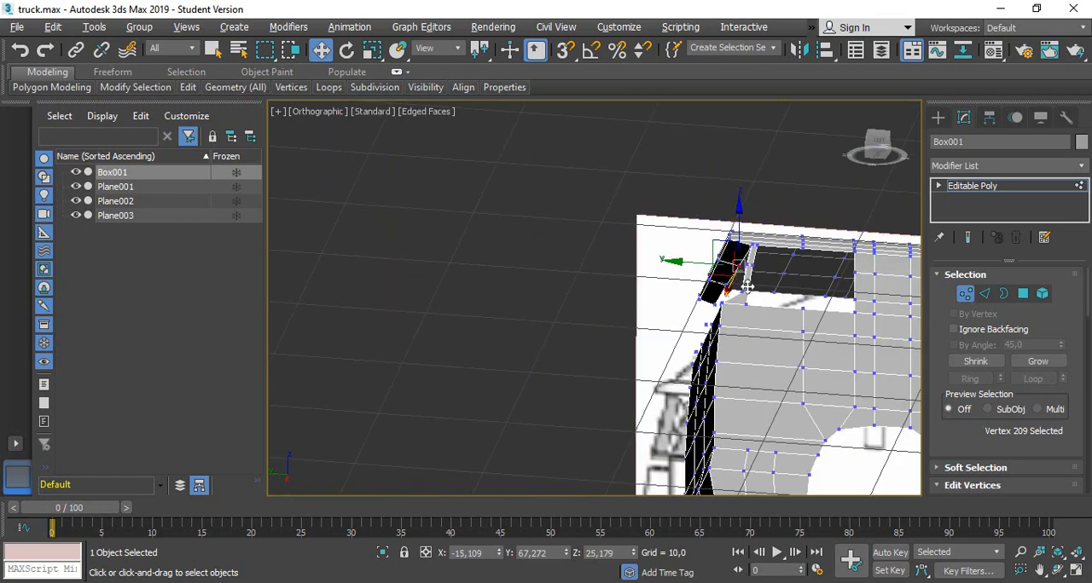
Switch to the back view and make the cab see-through over the blueprint
alt+middle_drag(748, 324, 894, 324)
click(876, 150)
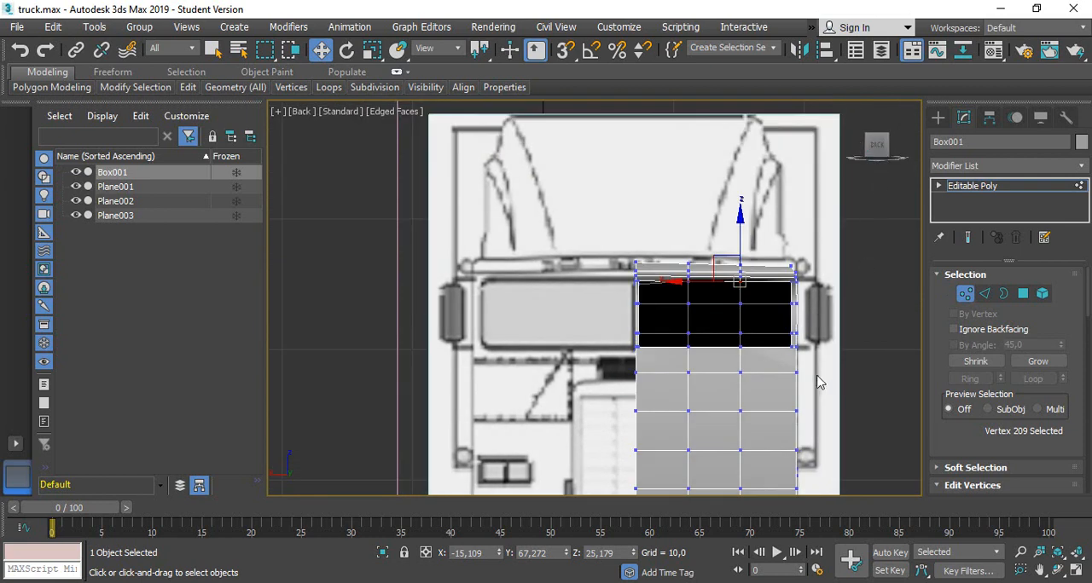
key(alt+x)
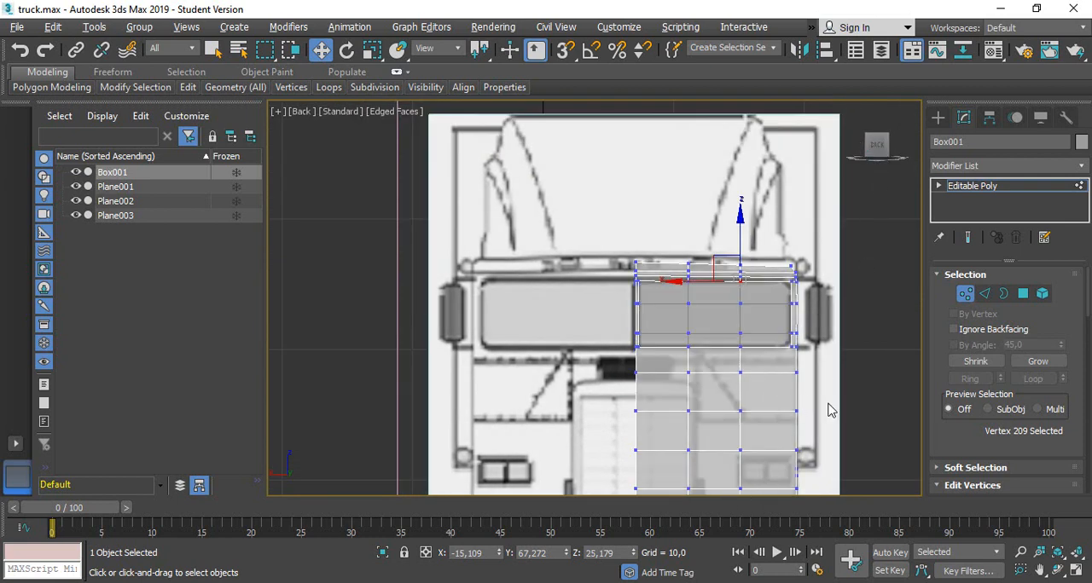
Lower the first row of vertices below the windshield to about Z 17.60 to follow the blueprint
middle_drag(835, 418, 813, 324)
scroll(691, 445, up, 5)
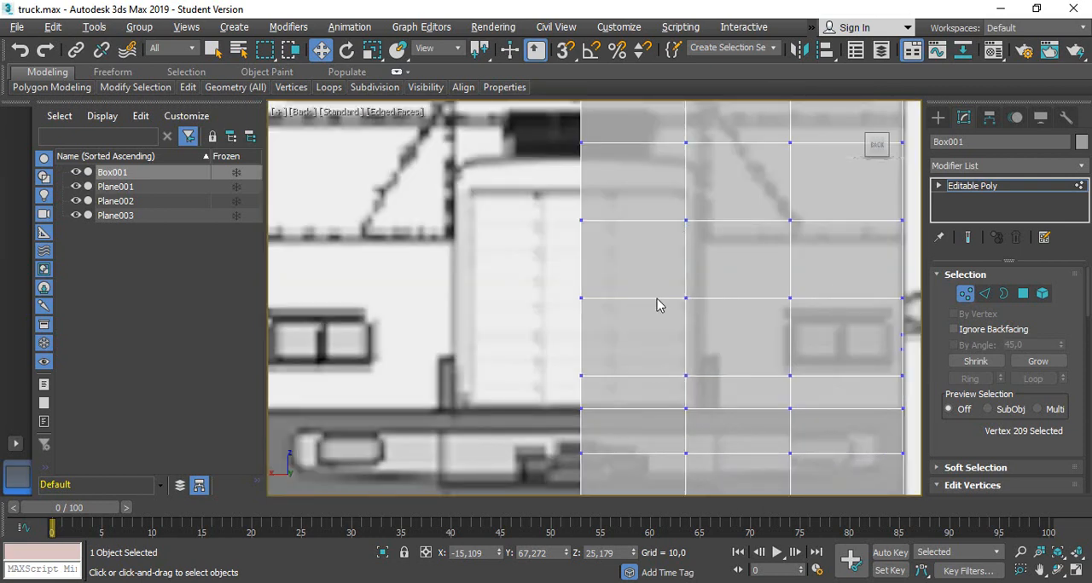
middle_drag(718, 249, 685, 273)
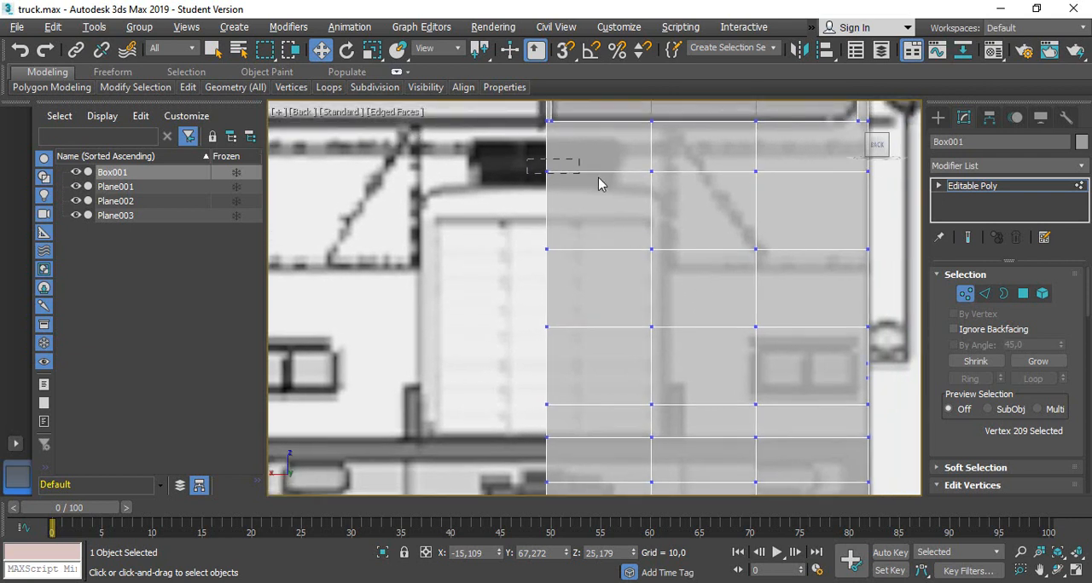
drag(598, 183, 870, 174)
middle_drag(755, 183, 676, 236)
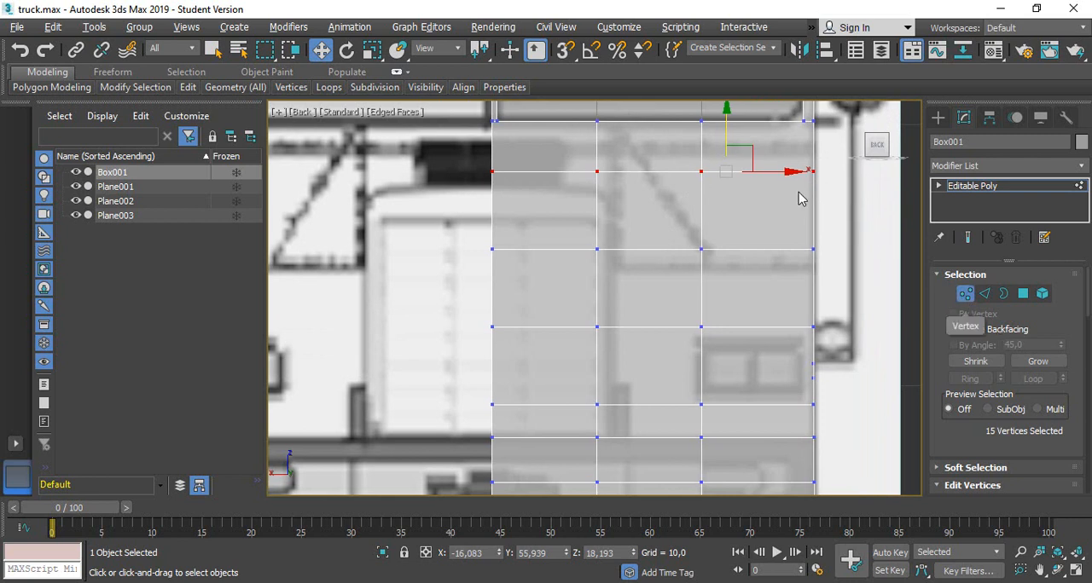
drag(726, 116, 727, 138)
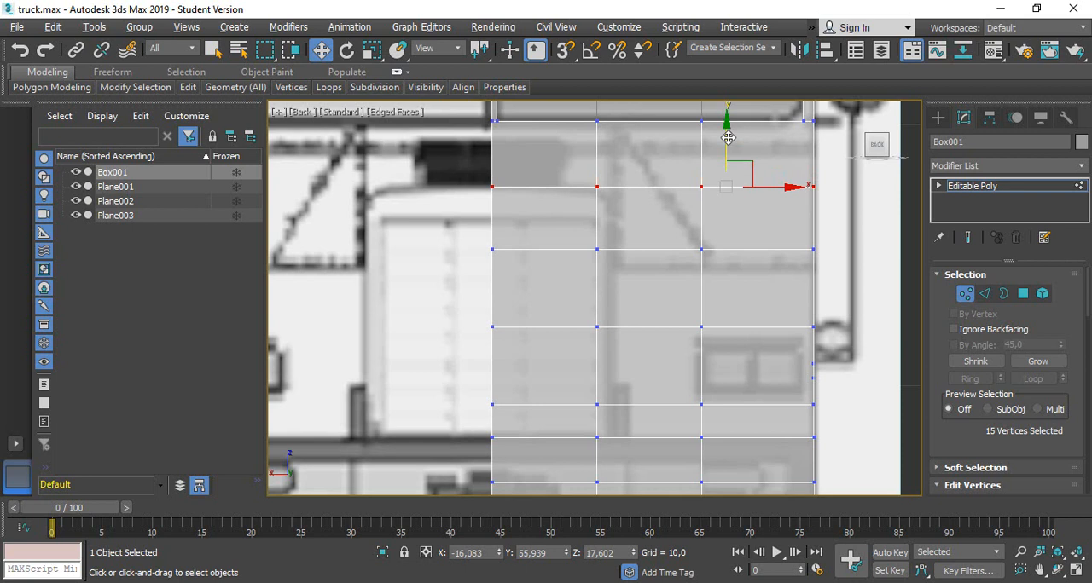
Move the column of 20 front vertices nearest the centre edge outward to about X -11.78 to follow the grille's side
drag(585, 302, 621, 507)
middle_drag(652, 476, 660, 335)
drag(615, 474, 592, 411)
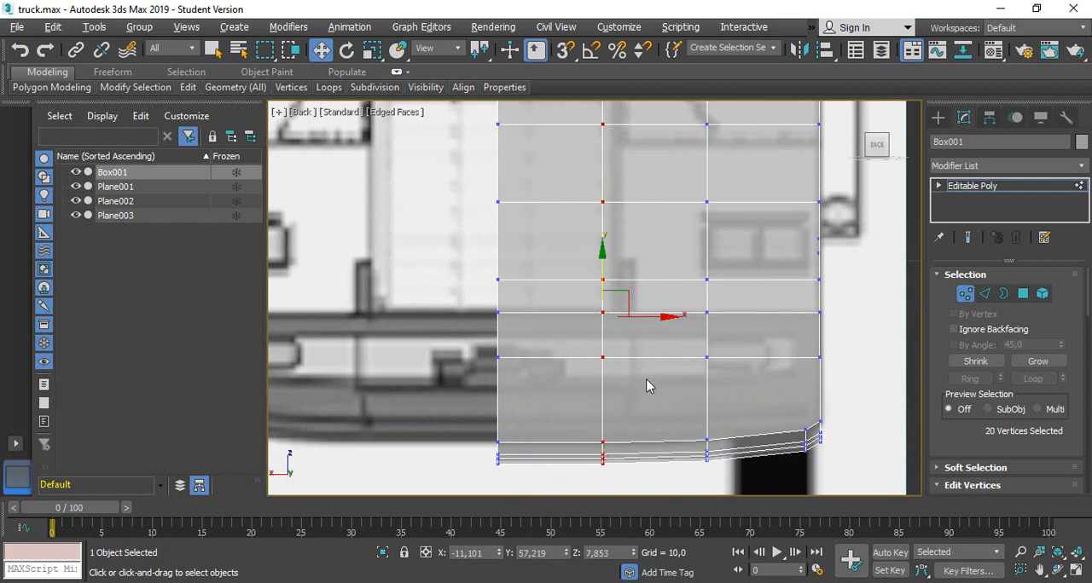
drag(649, 316, 668, 317)
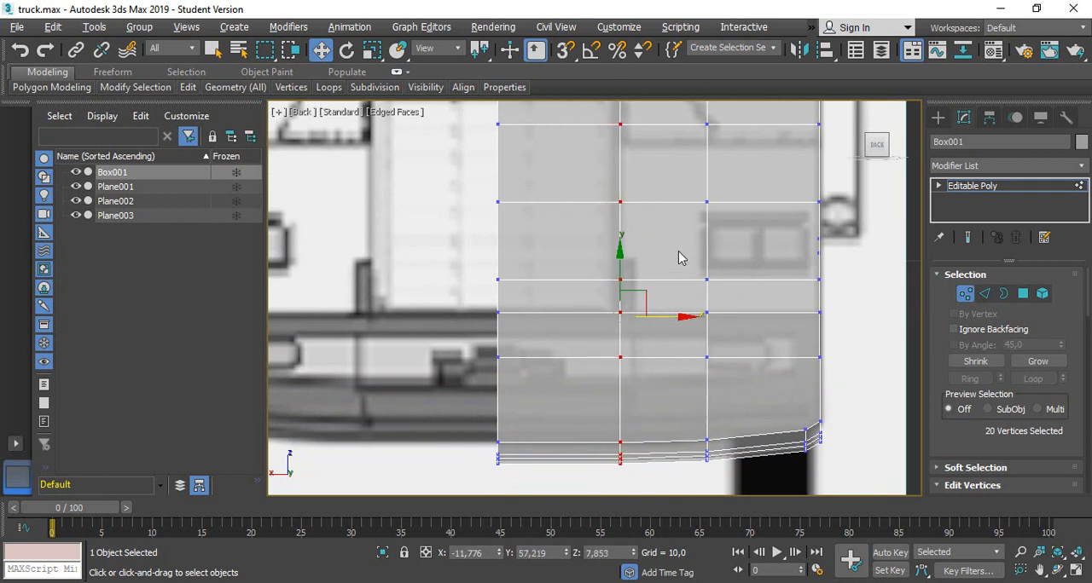
middle_drag(685, 281, 676, 340)
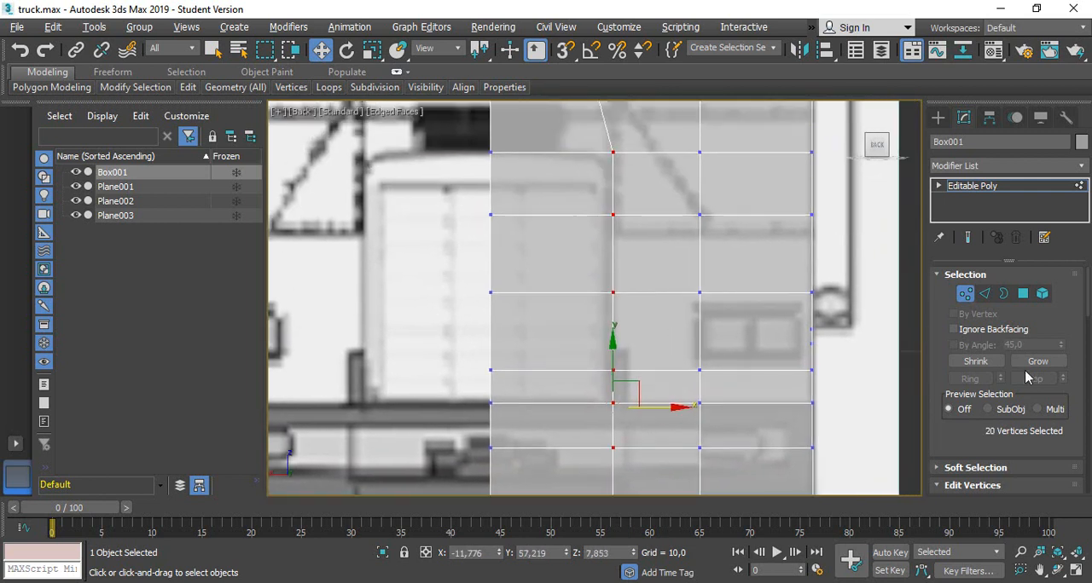
Delete the four front polygons that cover the grille area beside the cab's centre edge
click(1022, 294)
click(574, 190)
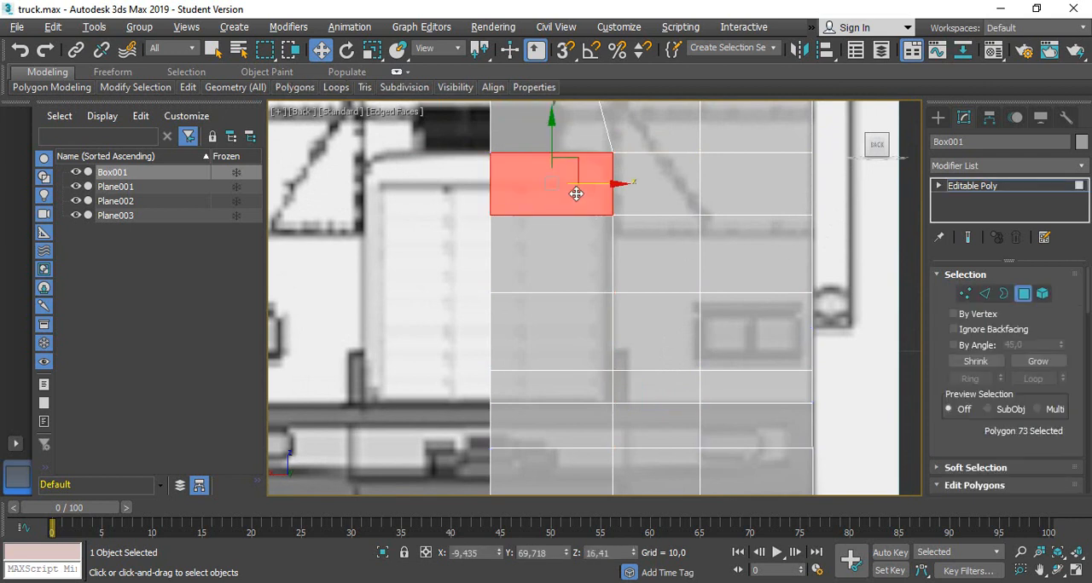
ctrl+click(569, 276)
ctrl+click(558, 353)
ctrl+click(558, 387)
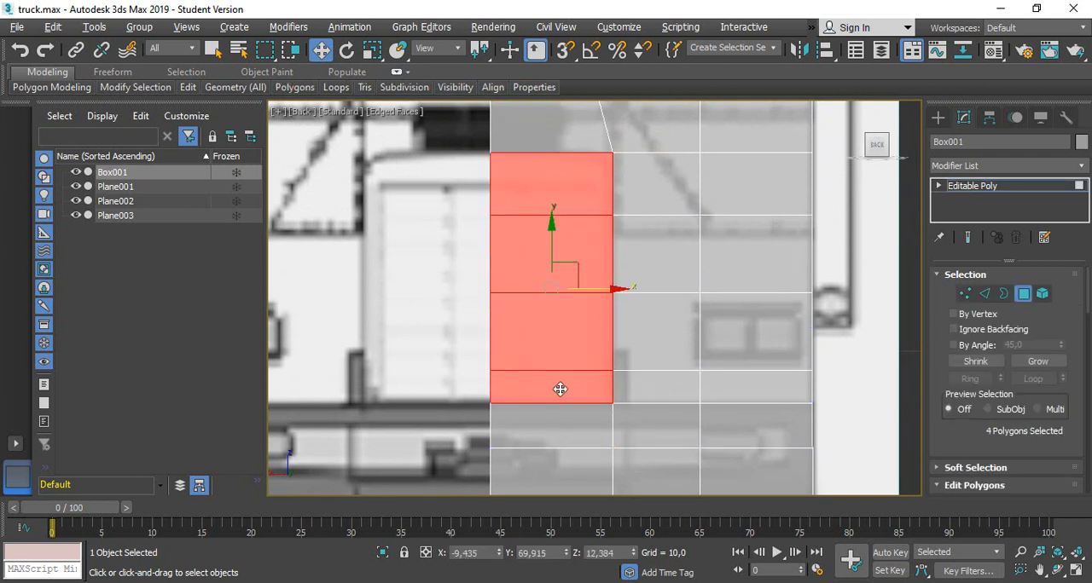
key(ctrl+d)
scroll(568, 372, down, 2)
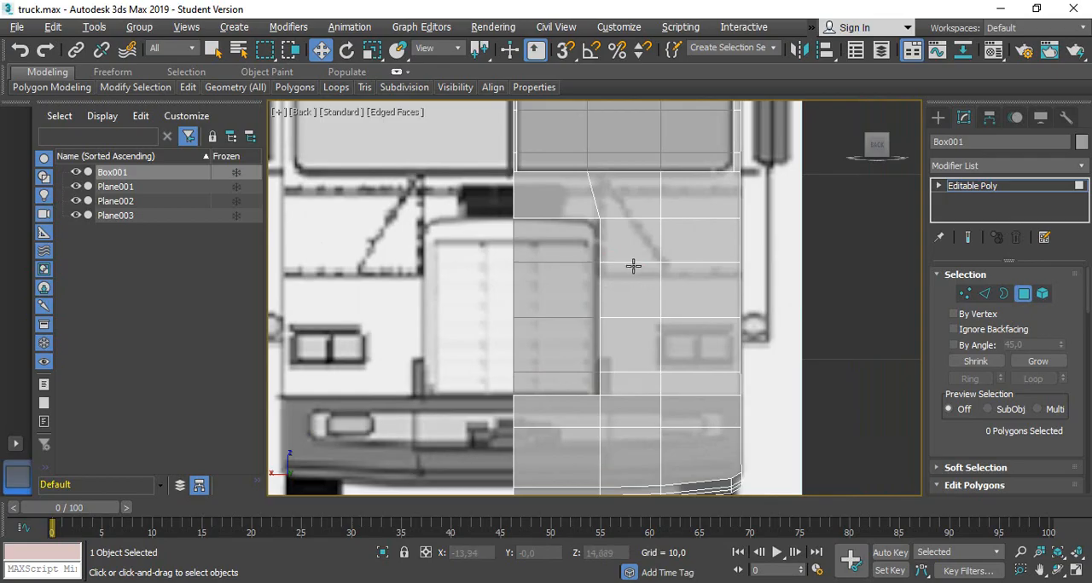
Select the vertices along the half cab's centre edge, leaving out the inner vertices of the windshield divider
alt+middle_drag(633, 267, 574, 309)
scroll(494, 287, down, 4)
scroll(470, 300, up, 4)
click(876, 148)
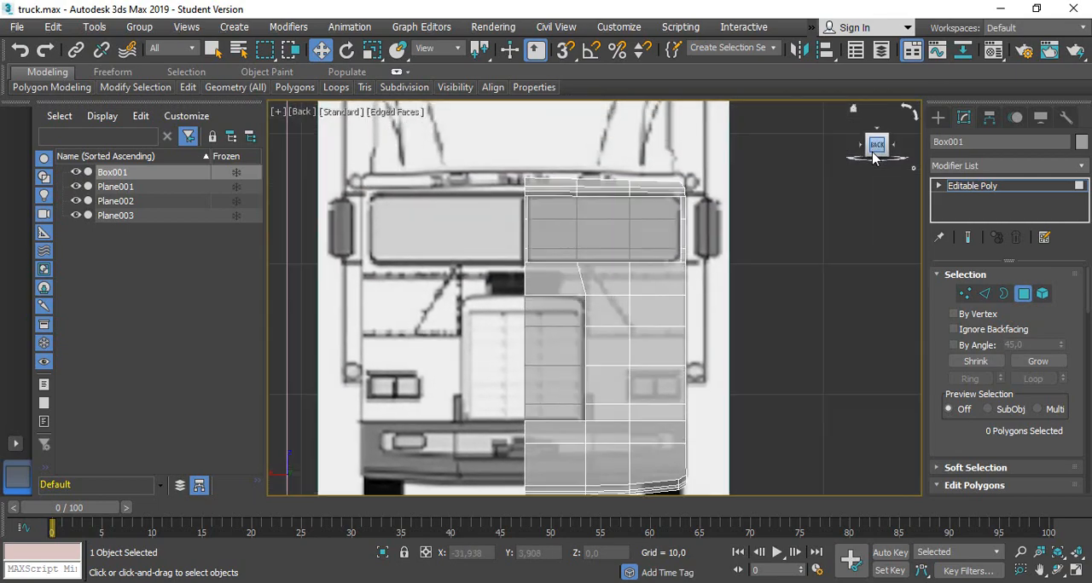
scroll(751, 359, down, 2)
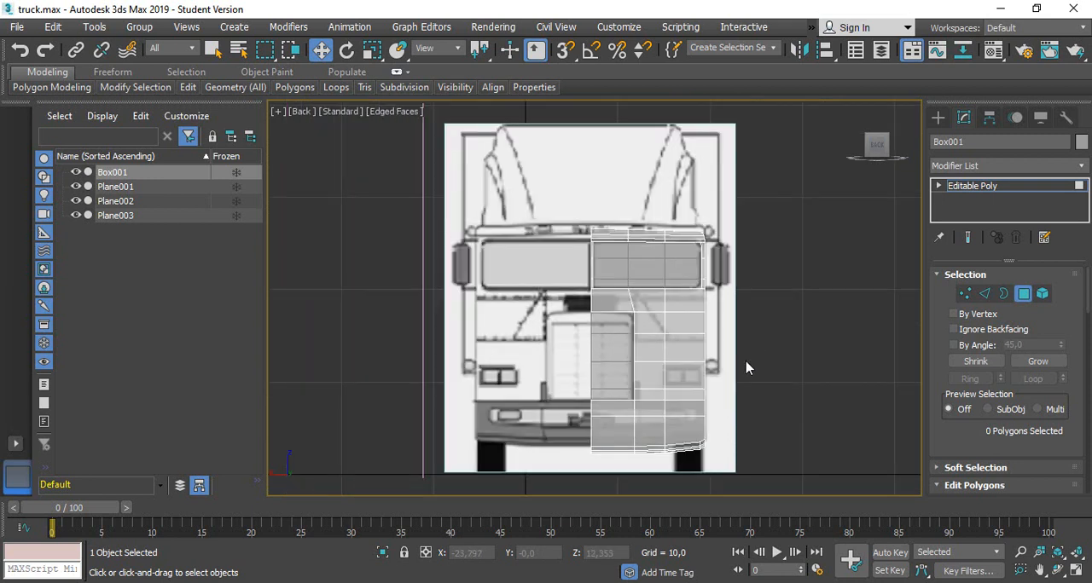
click(967, 294)
drag(542, 182, 597, 469)
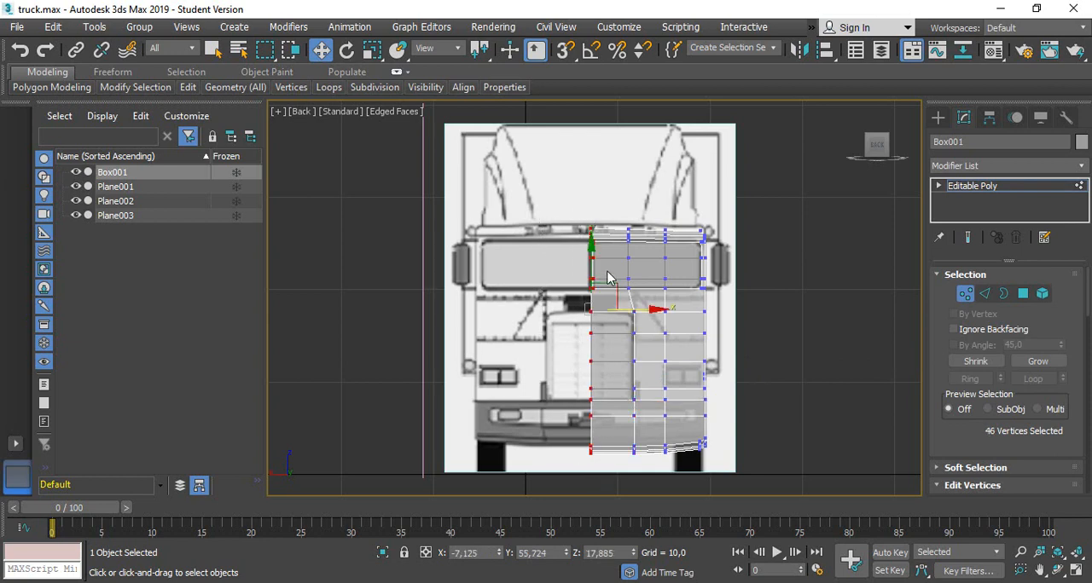
scroll(604, 256, up, 5)
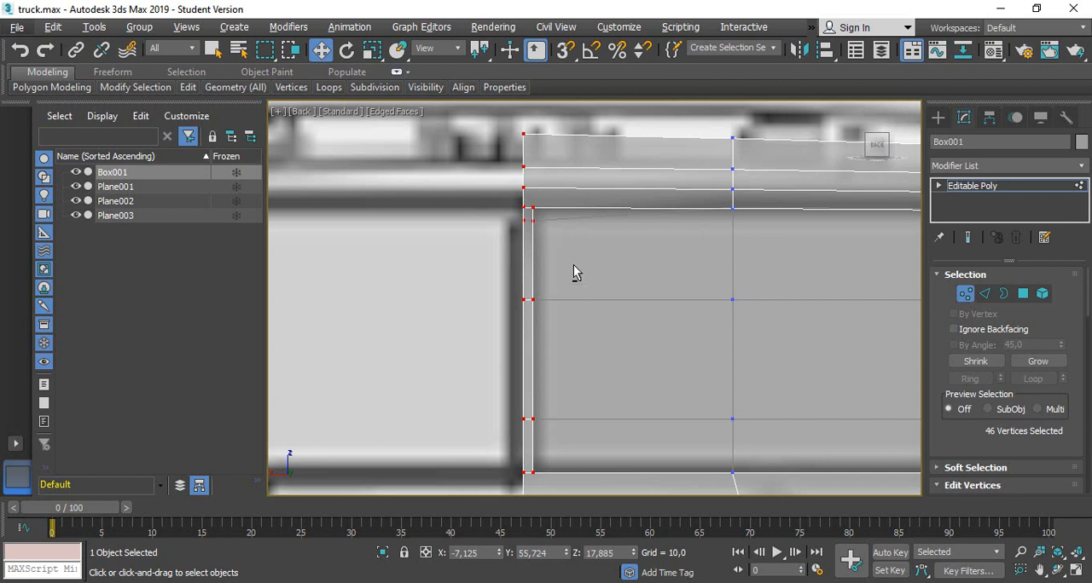
drag(584, 149, 531, 498)
scroll(567, 371, down, 2)
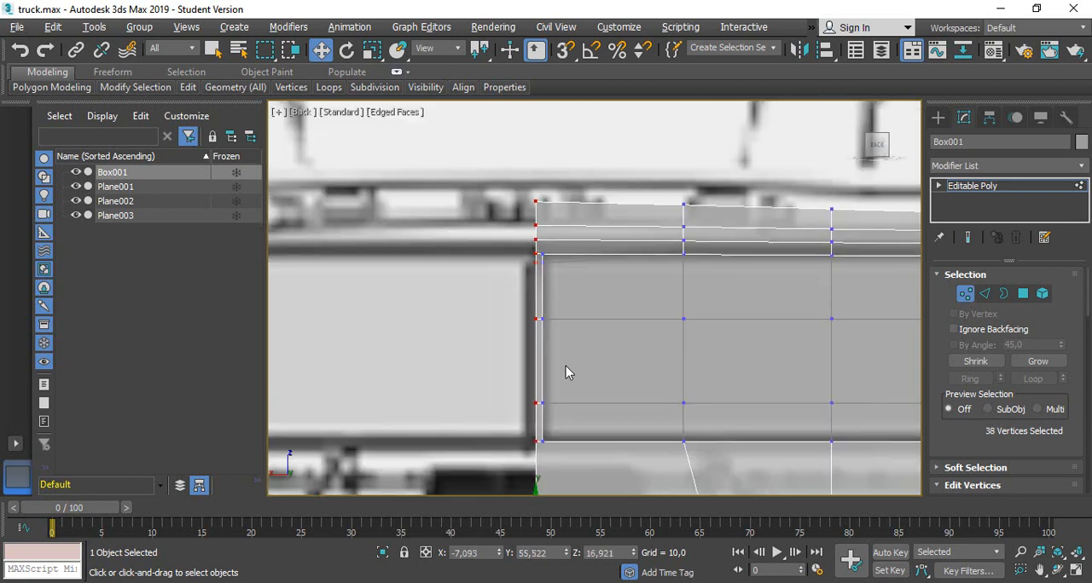
scroll(563, 367, down, 3)
Make the cab opaque in the back view and mirror it with a Symmetry modifier on the X axis with Flip enabled
alt+middle_drag(531, 348, 553, 363)
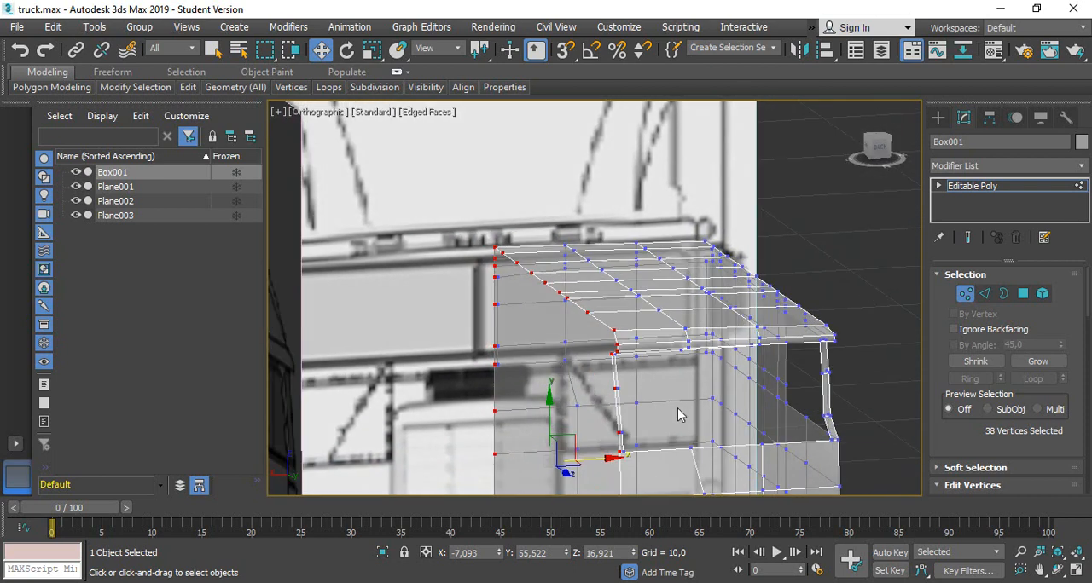
middle_drag(678, 220, 676, 217)
middle_drag(671, 430, 664, 303)
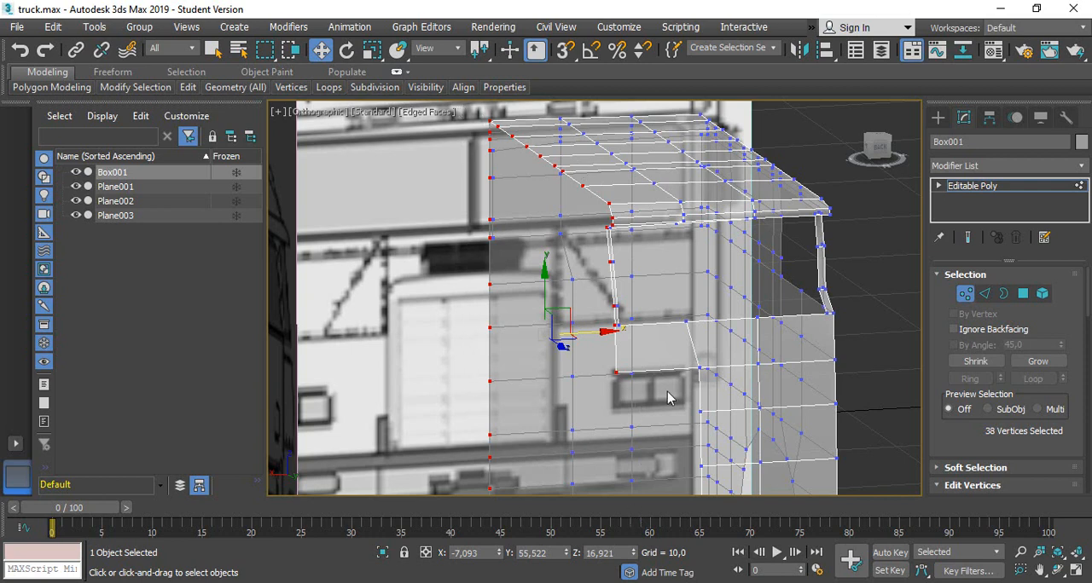
click(879, 149)
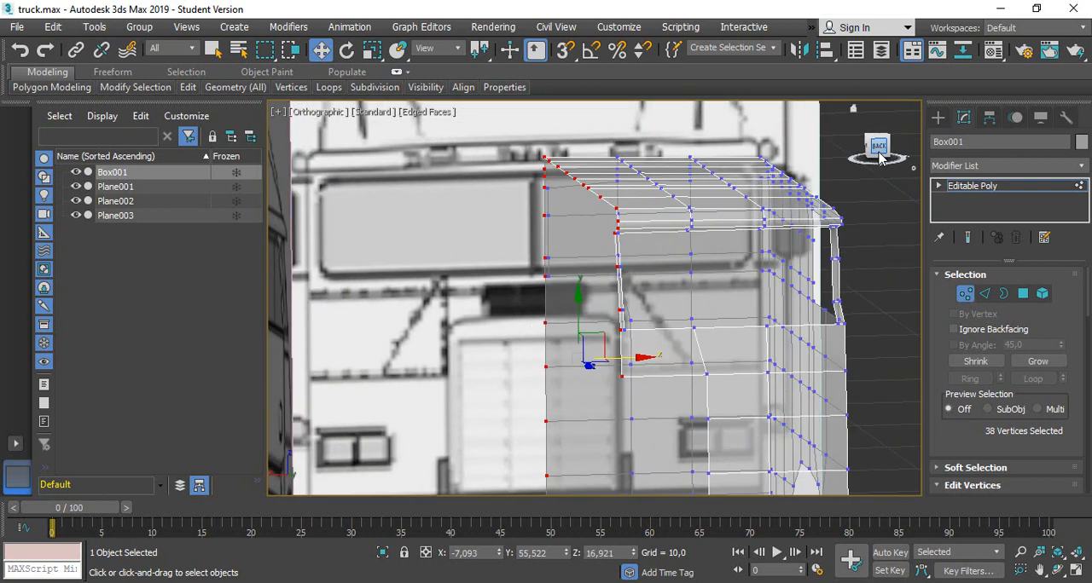
scroll(822, 289, down, 2)
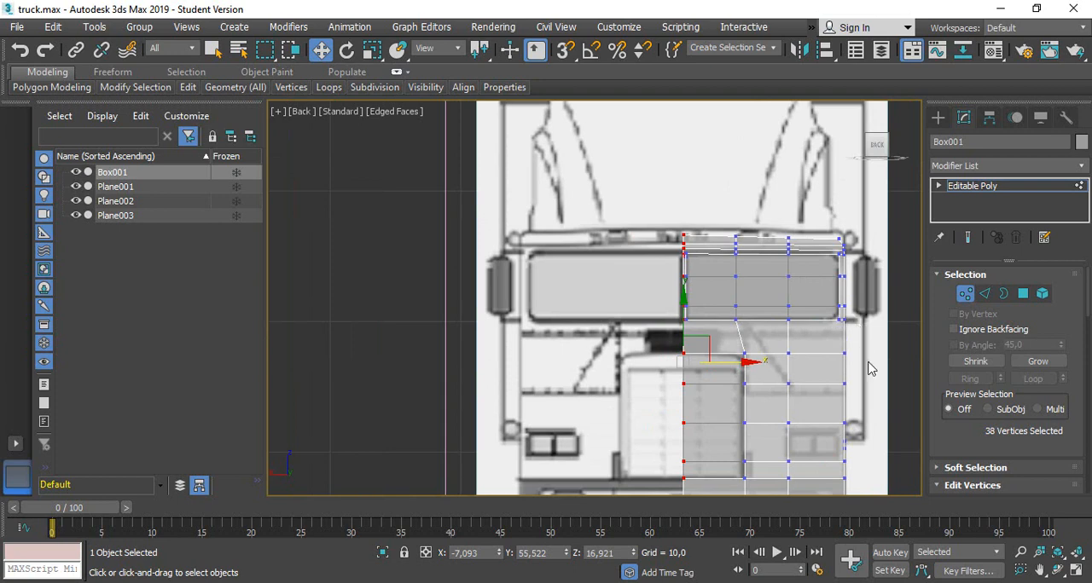
middle_drag(874, 385, 778, 297)
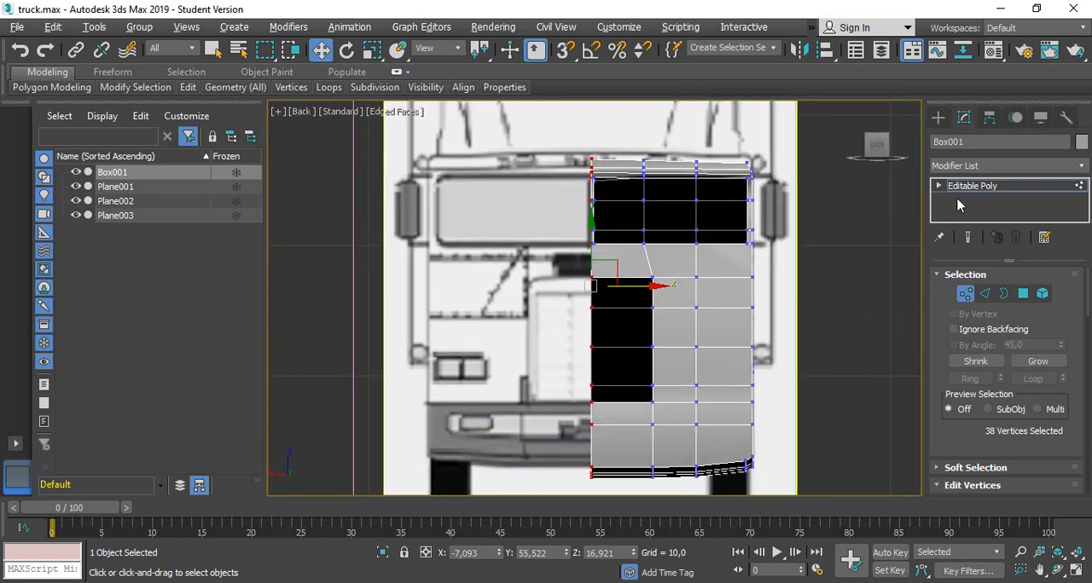
click(986, 165)
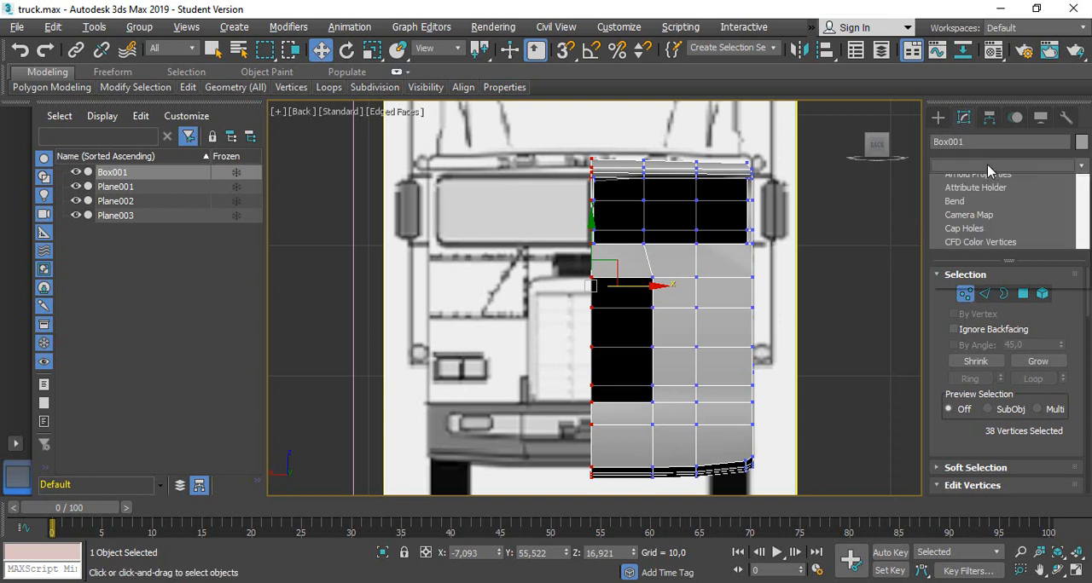
scroll(989, 271, down, 5)
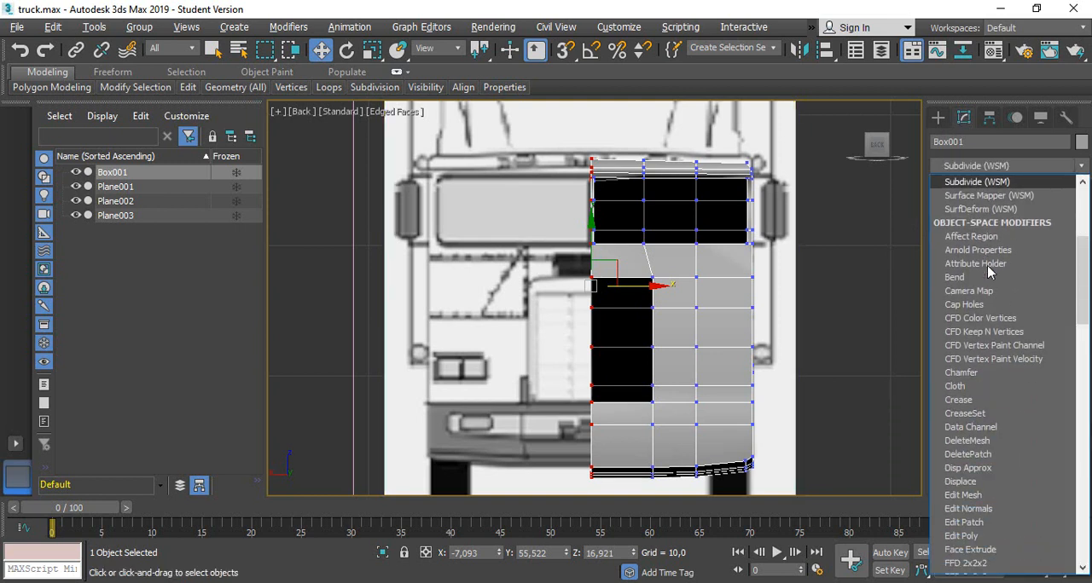
scroll(990, 271, down, 15)
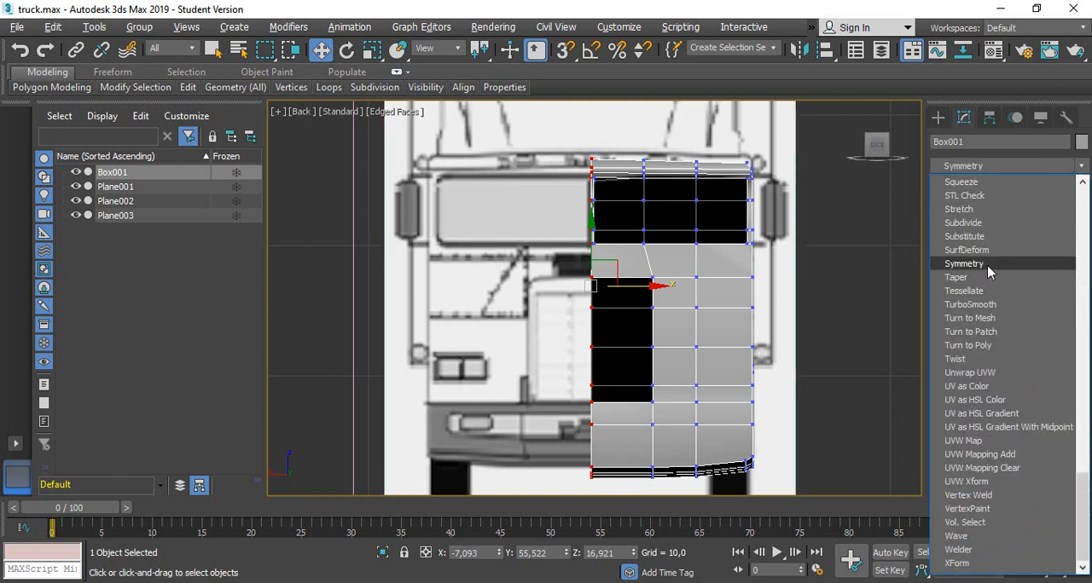
click(963, 264)
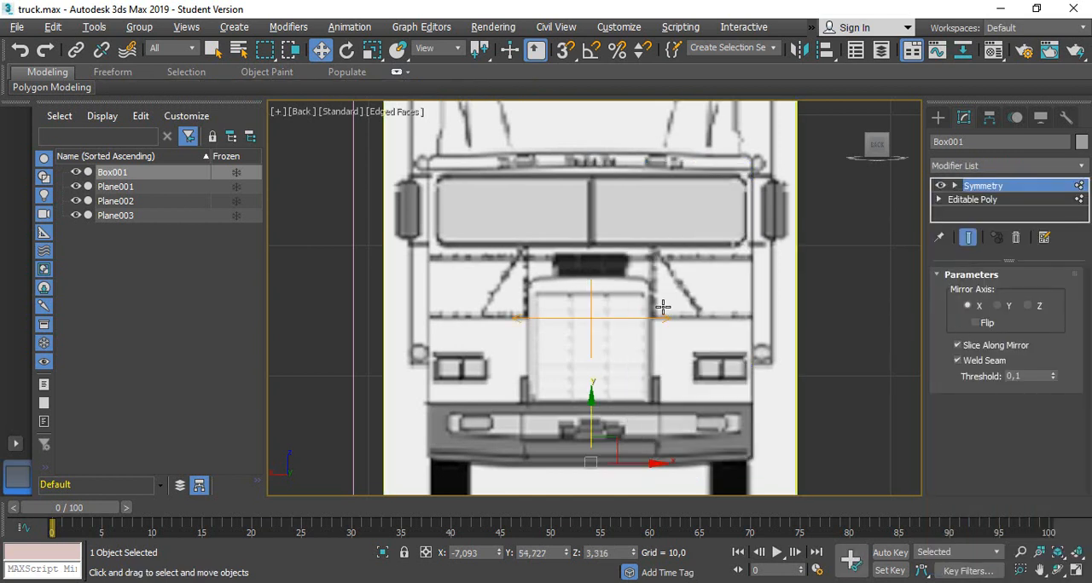
click(975, 324)
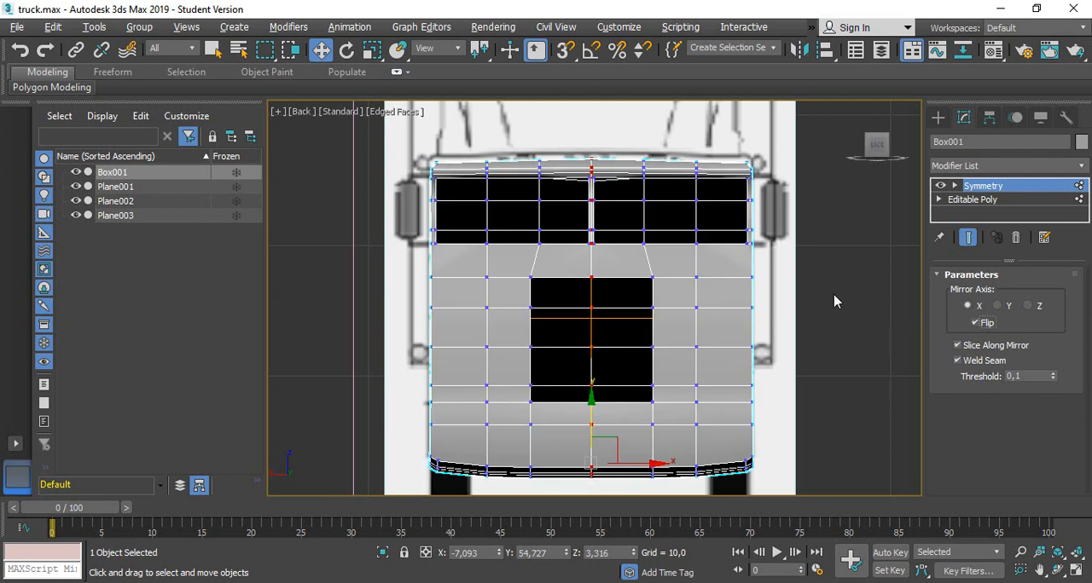
Compare the mirrored cab with the front blueprint in see-through display, then examine its shape from the front and side
key(alt+x)
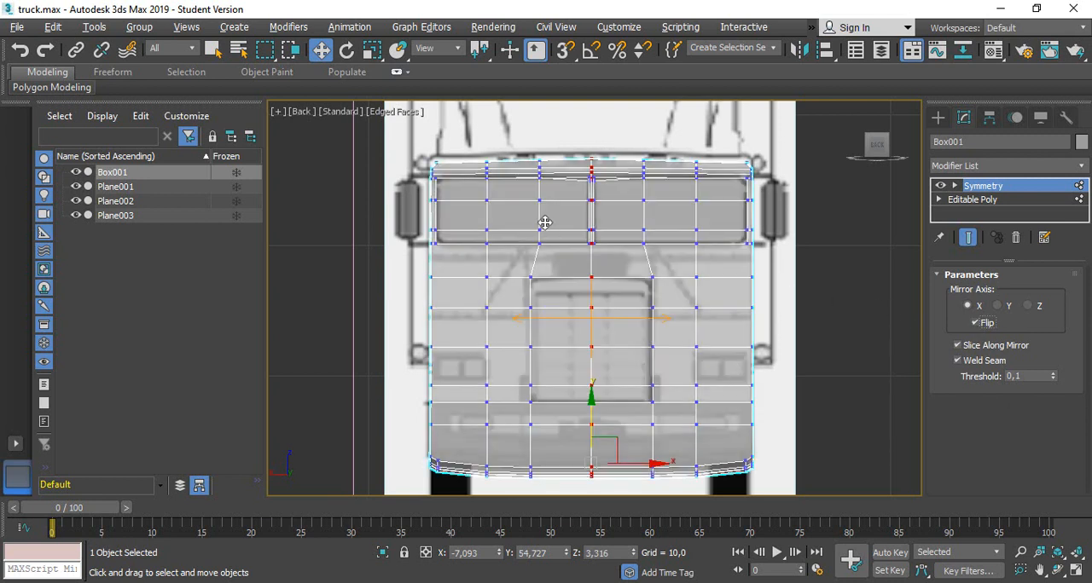
key(alt+x)
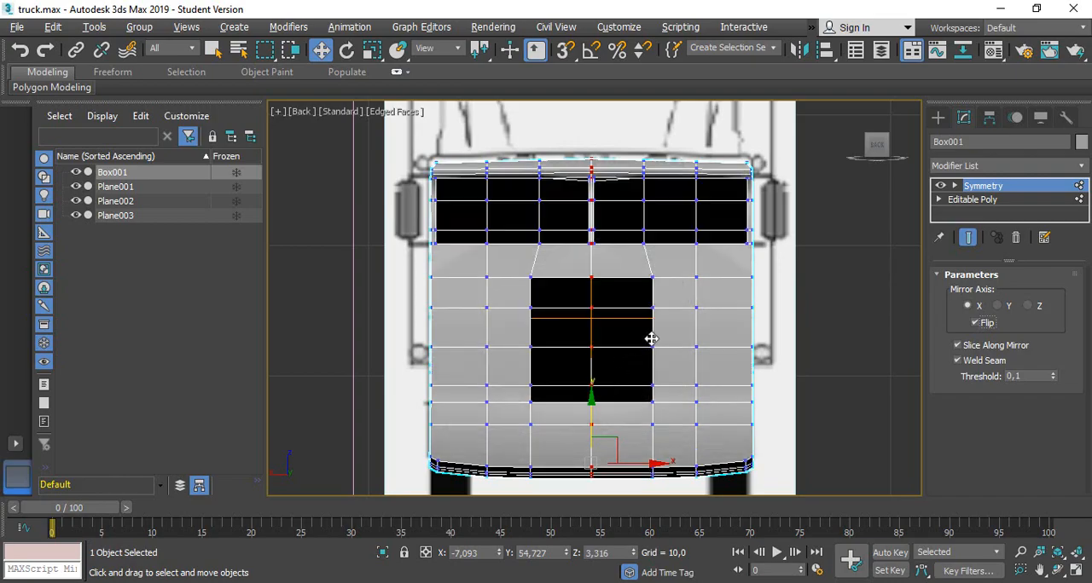
alt+middle_drag(648, 336, 659, 387)
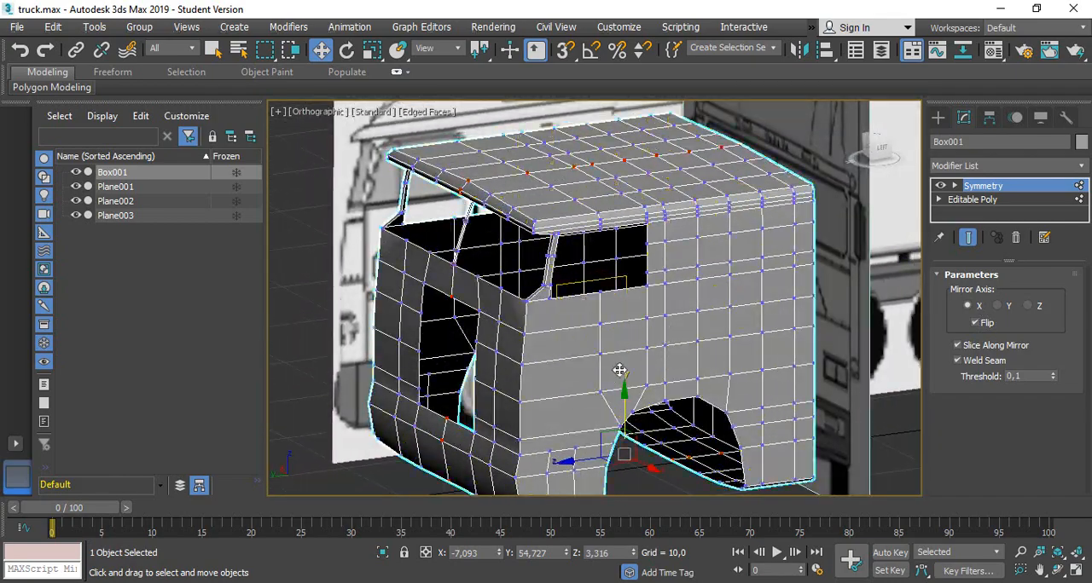
scroll(684, 399, down, 2)
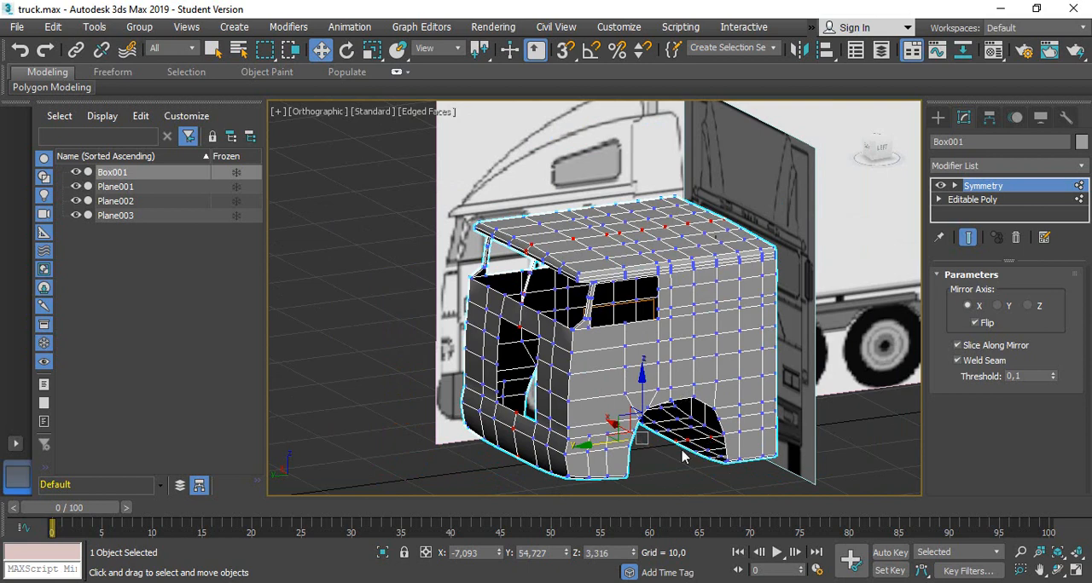
scroll(670, 433, up, 5)
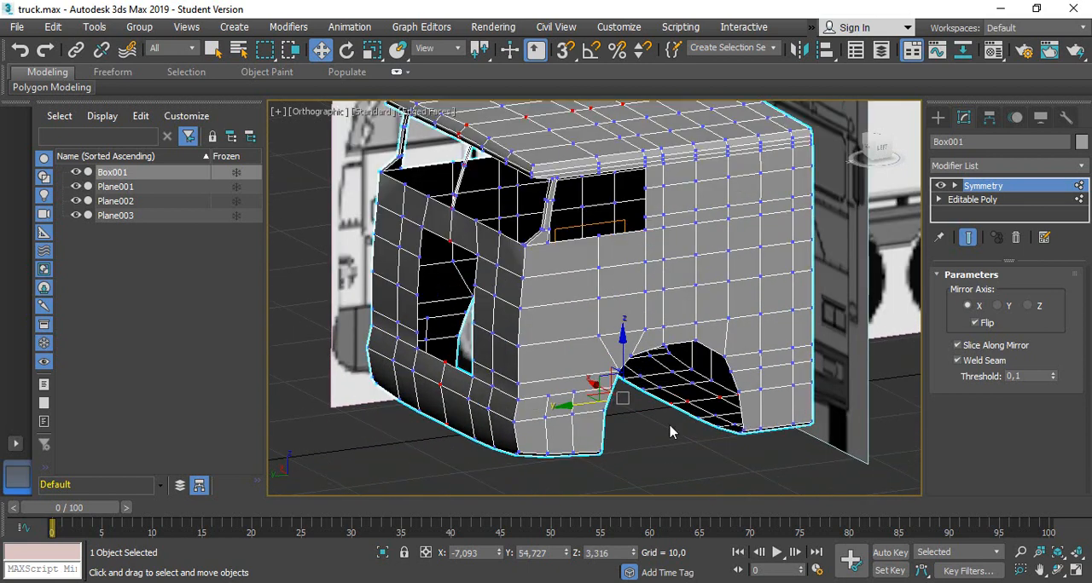
middle_drag(649, 416, 682, 421)
scroll(681, 419, down, 2)
alt+middle_drag(440, 390, 480, 361)
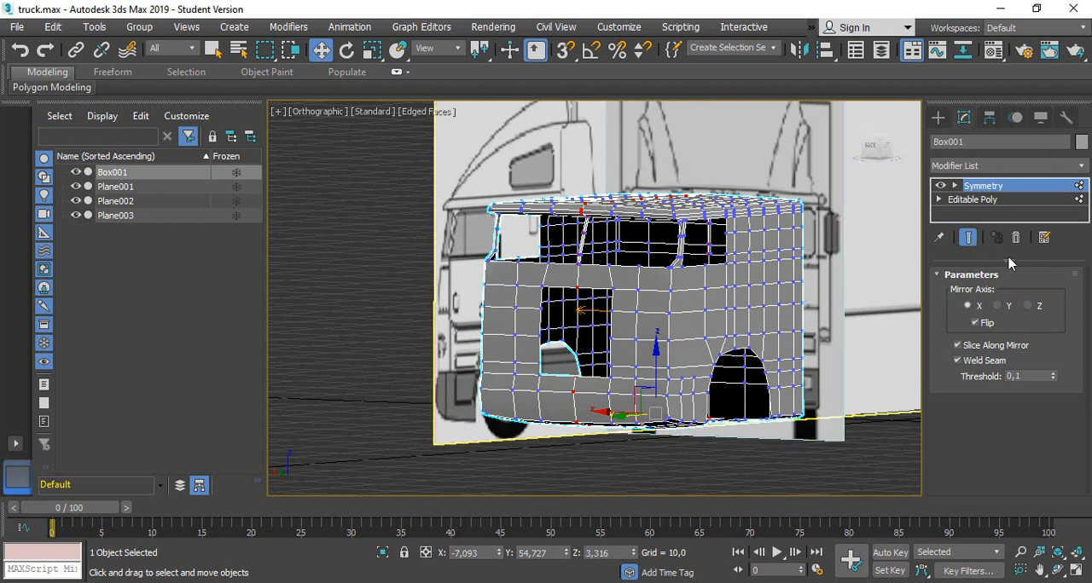
Enlarge the modifier stack, expand Editable Poly and return to its base level with vertex editing off
drag(1009, 260, 1009, 305)
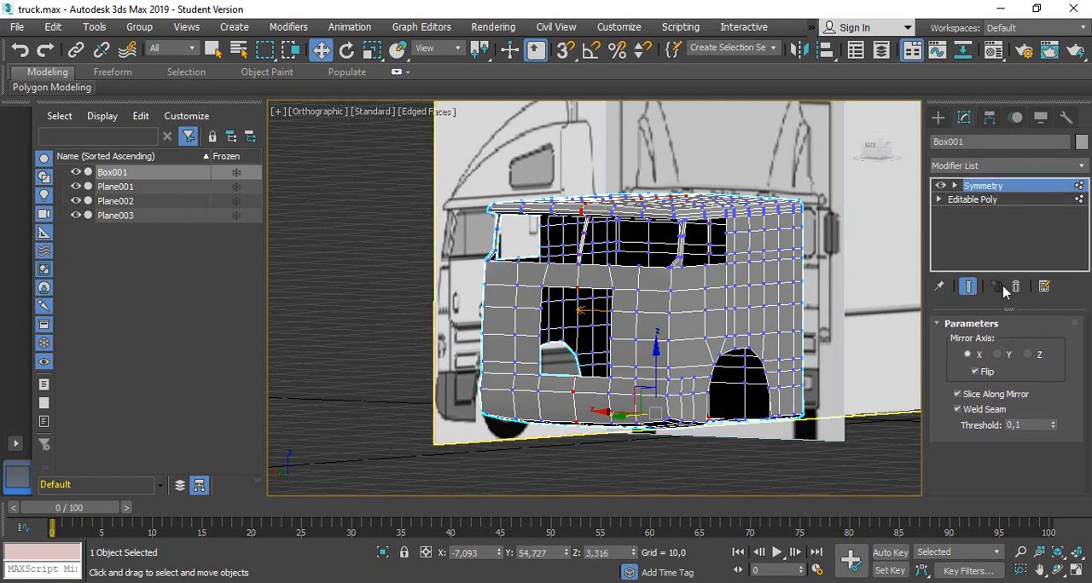
click(939, 200)
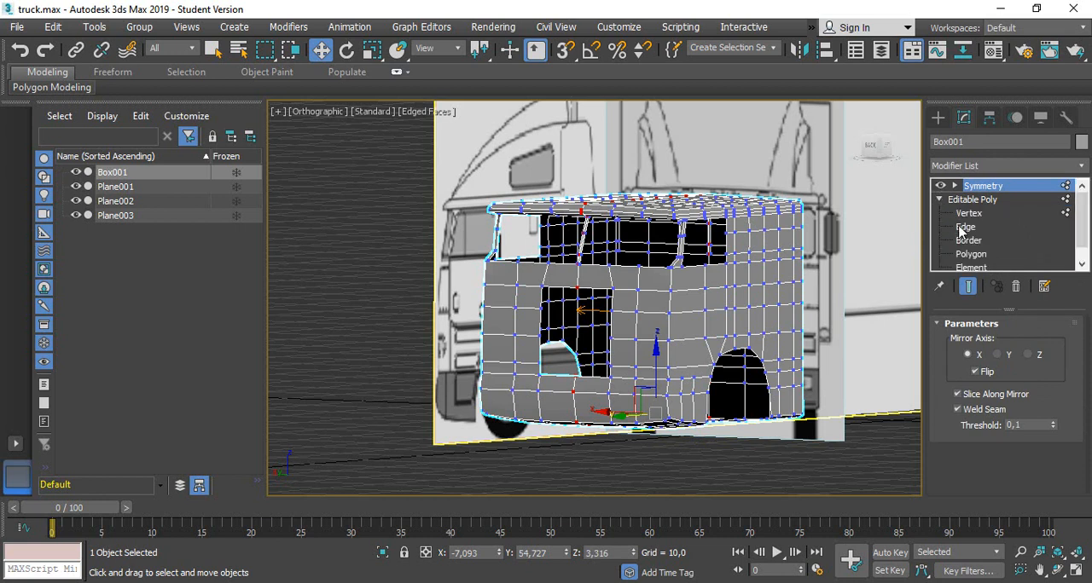
click(969, 214)
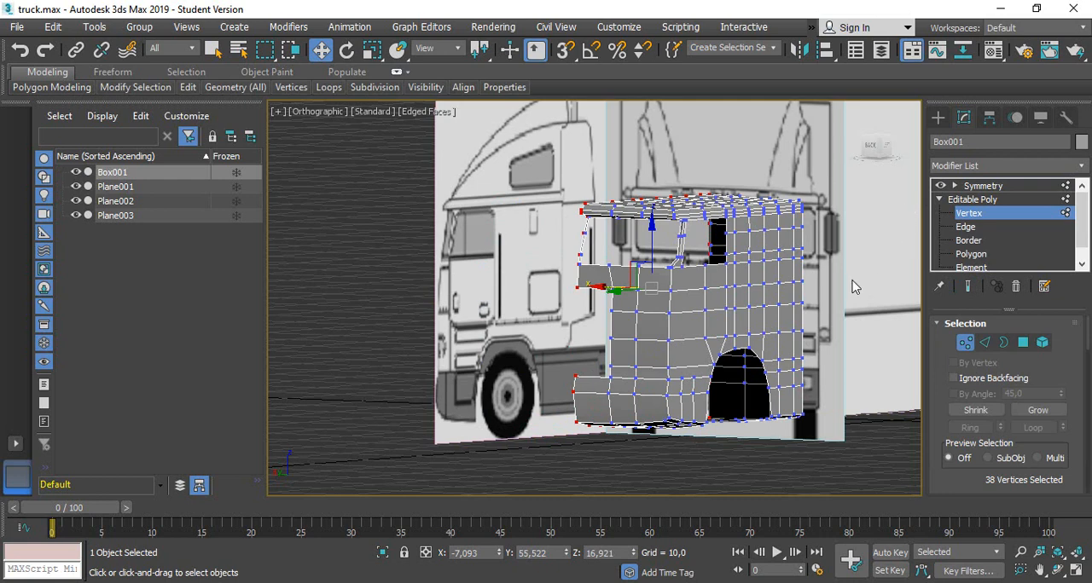
click(965, 342)
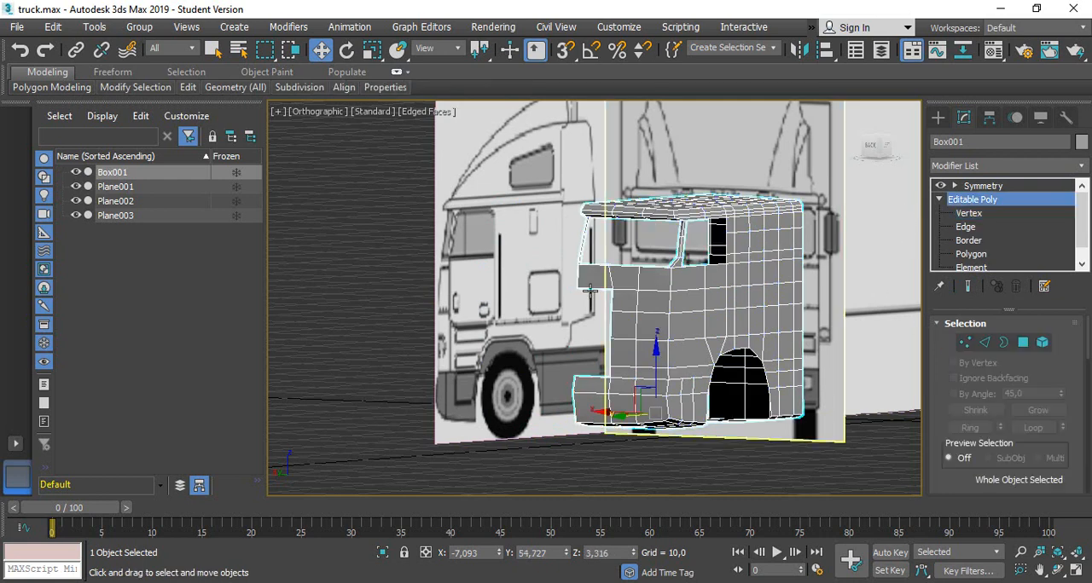
Move the front blueprint plane, Plane002, backward away from the cab to about Y 8.81
scroll(588, 298, down, 4)
scroll(633, 270, up, 3)
alt+middle_drag(691, 247, 658, 273)
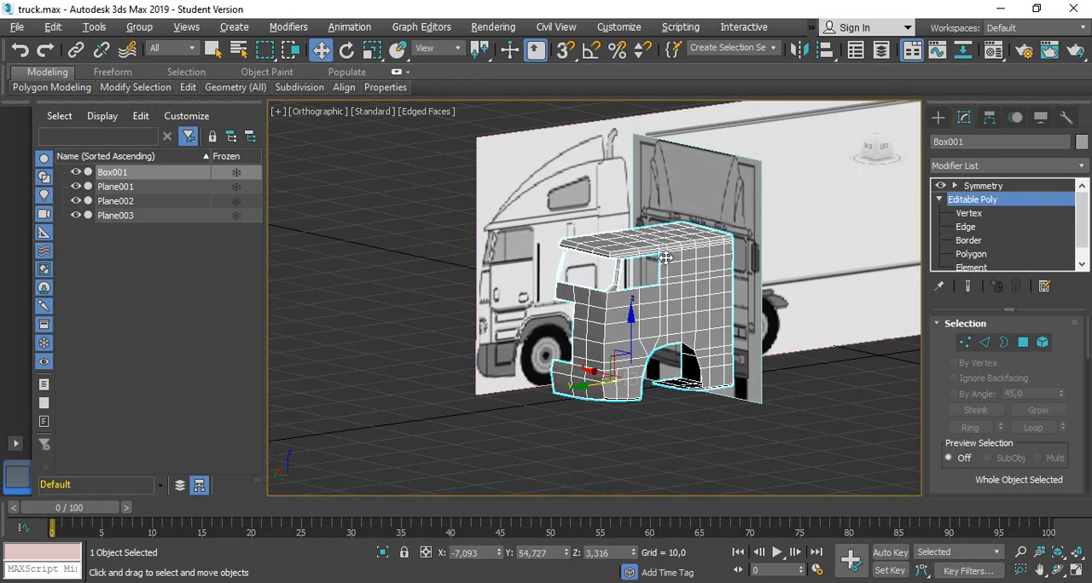
click(690, 175)
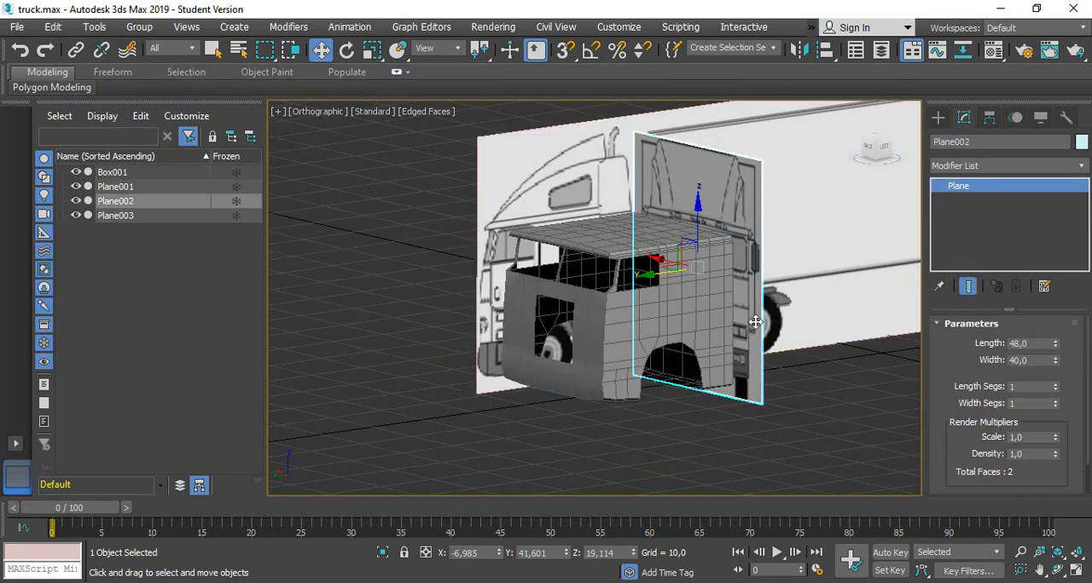
alt+middle_drag(822, 298, 477, 363)
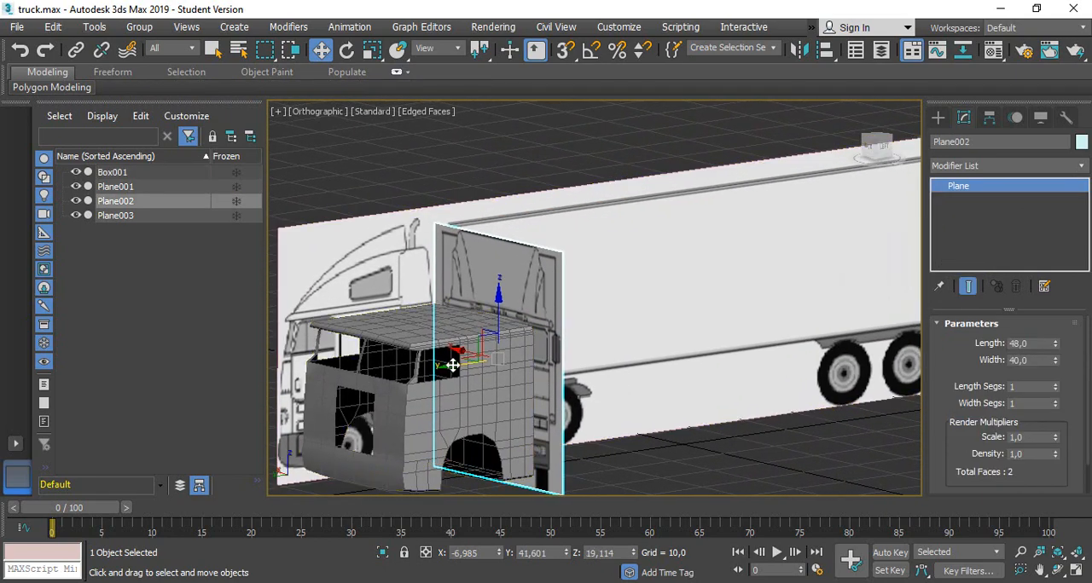
drag(449, 365, 619, 356)
alt+middle_drag(619, 356, 538, 388)
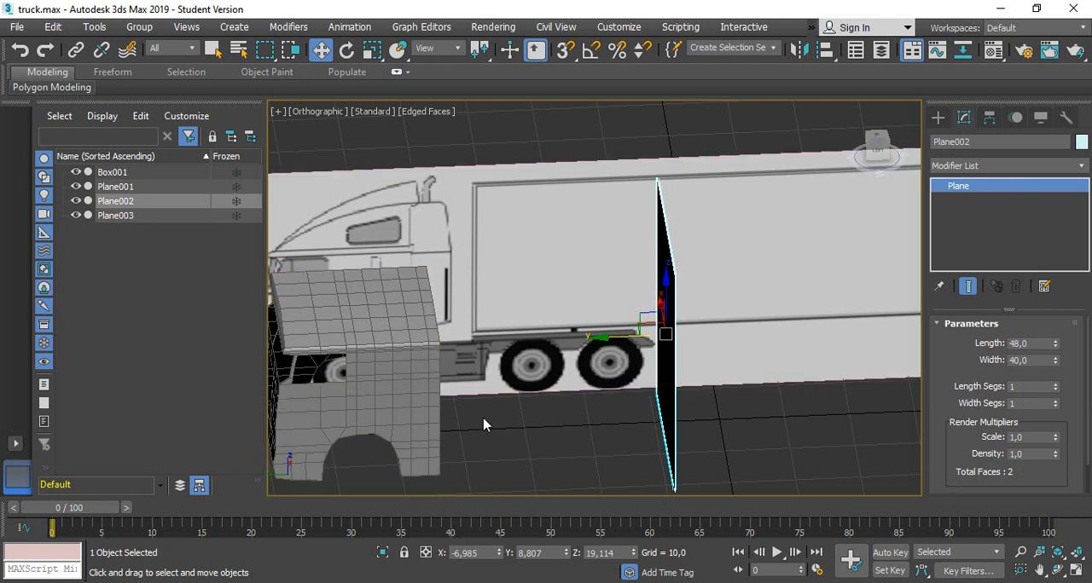
Create a box over the rear chassis rail in the left view, about 3.19 long, 30.43 wide and 2.78 high
key(alt)
click(938, 118)
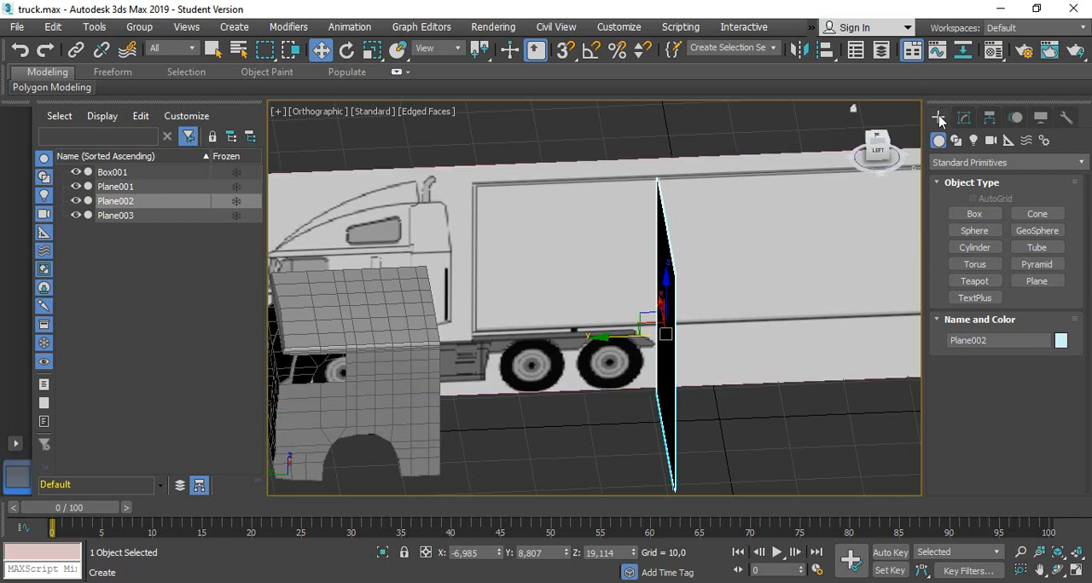
click(877, 150)
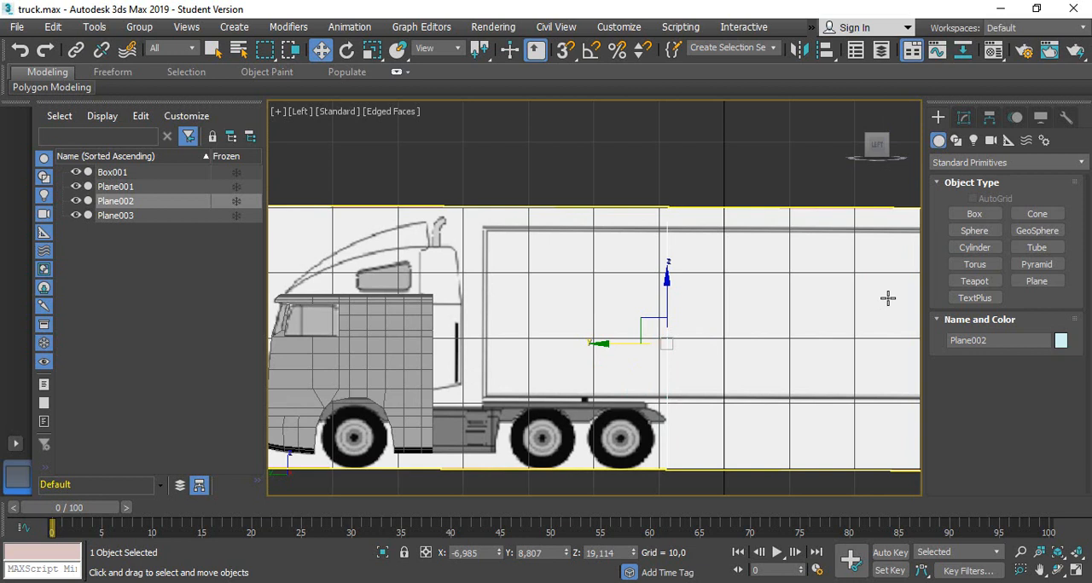
click(974, 214)
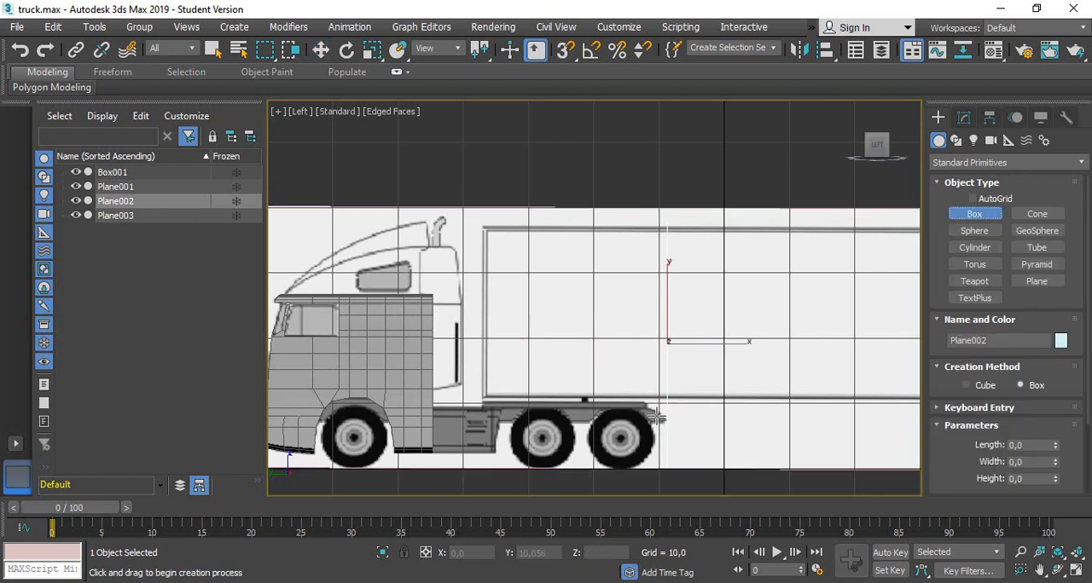
scroll(617, 400, up, 3)
middle_drag(627, 397, 745, 296)
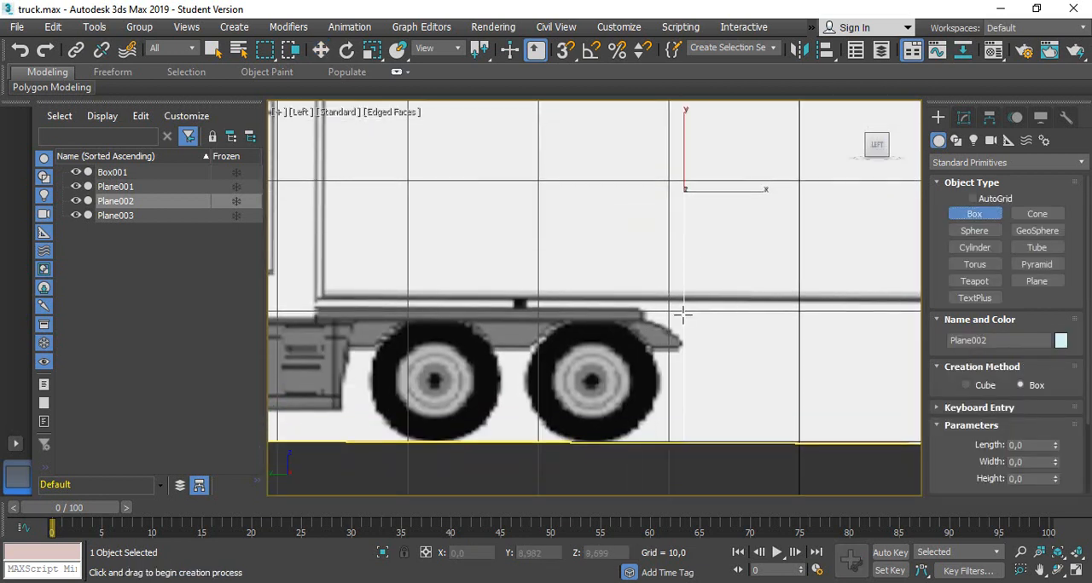
drag(677, 313, 279, 352)
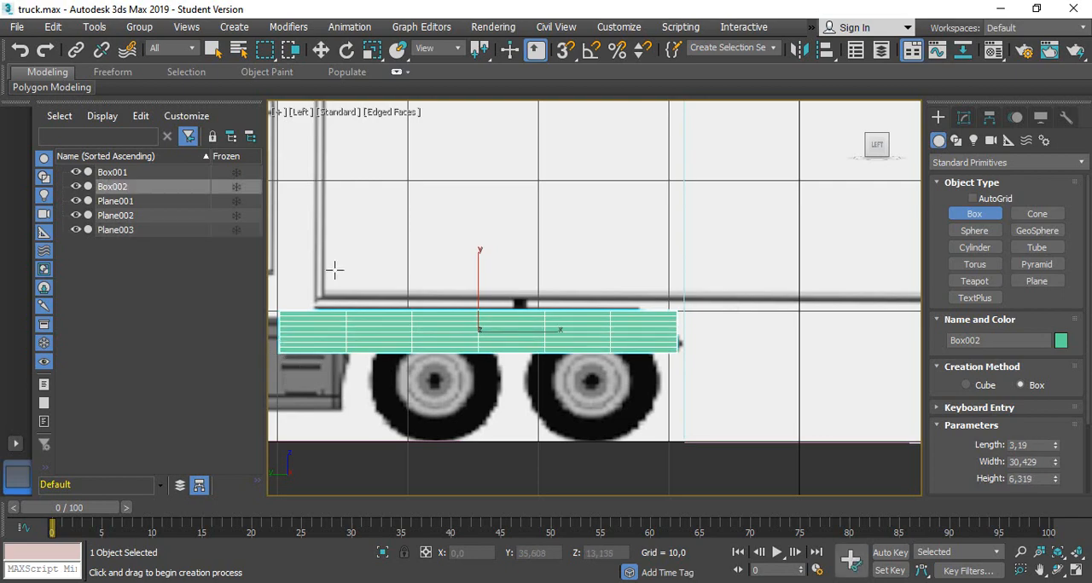
scroll(334, 268, down, 2)
alt+middle_drag(333, 271, 378, 376)
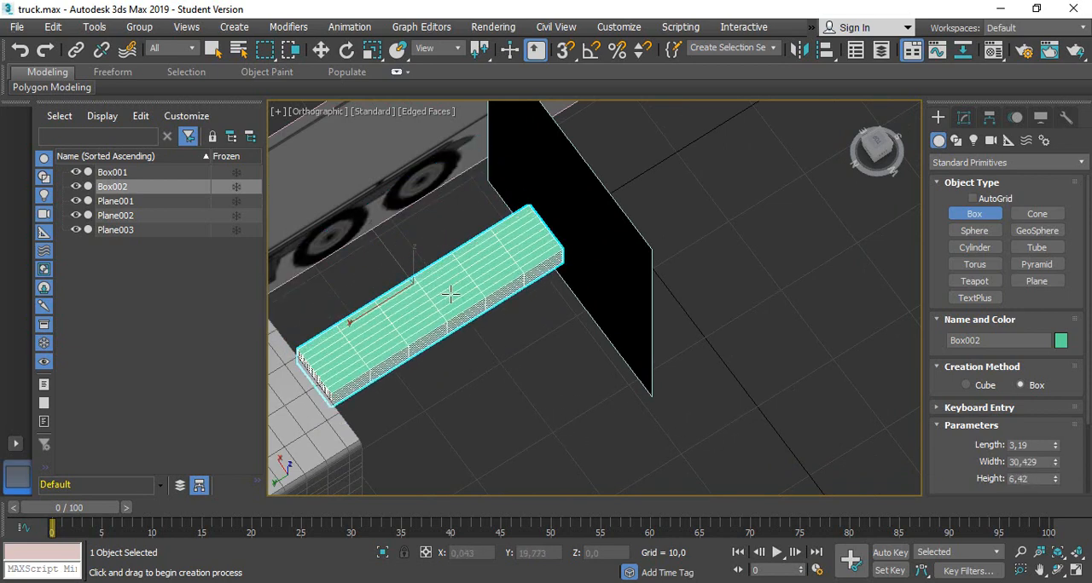
click(463, 325)
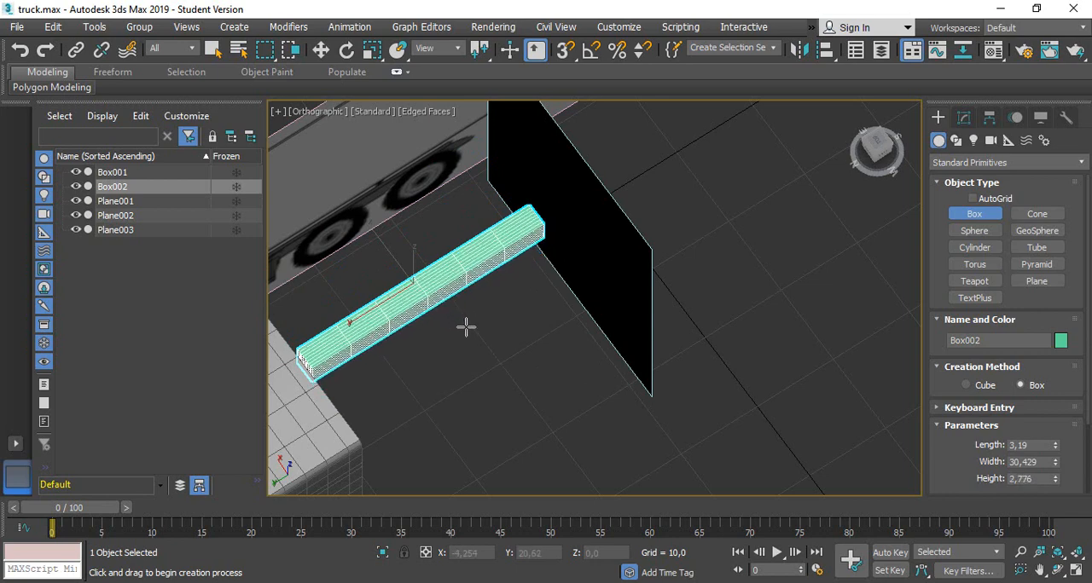
Set the chassis box's length, width and height segments to 1 each
alt+middle_drag(453, 407, 426, 375)
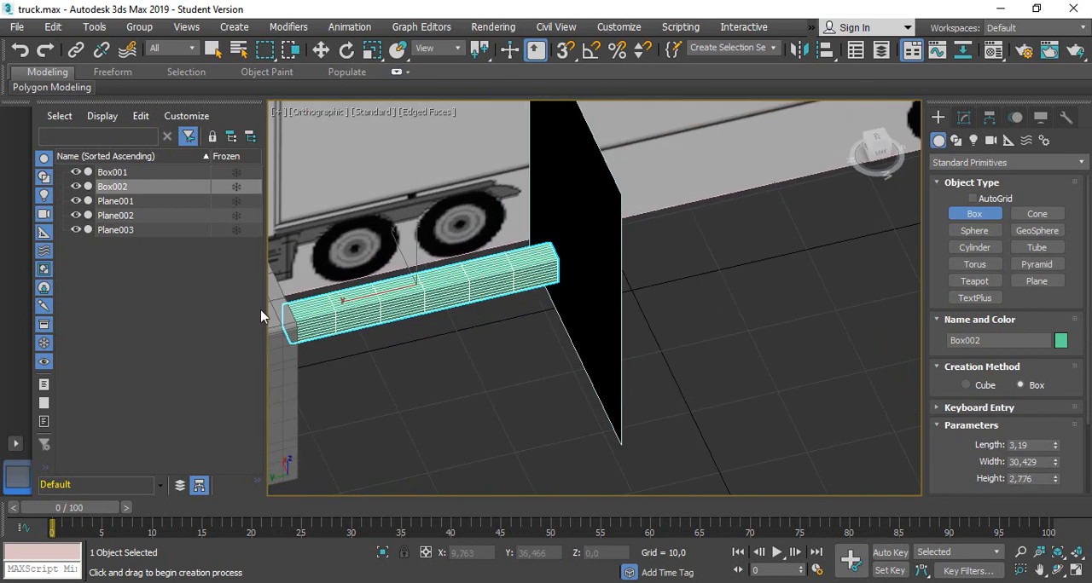
scroll(369, 331, up, 4)
middle_drag(346, 395, 507, 401)
scroll(507, 402, up, 2)
scroll(671, 326, down, 2)
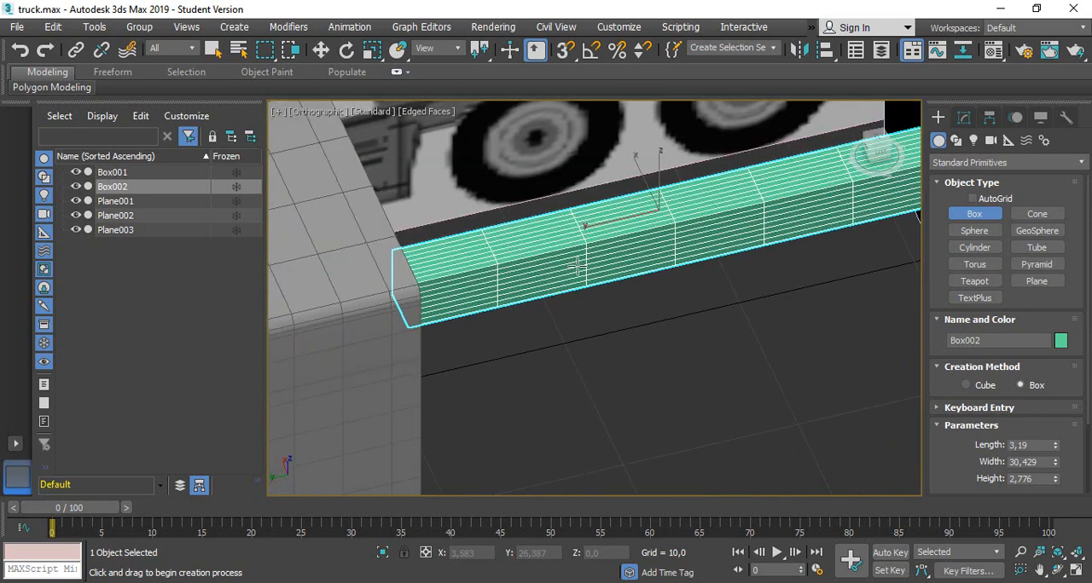
click(965, 117)
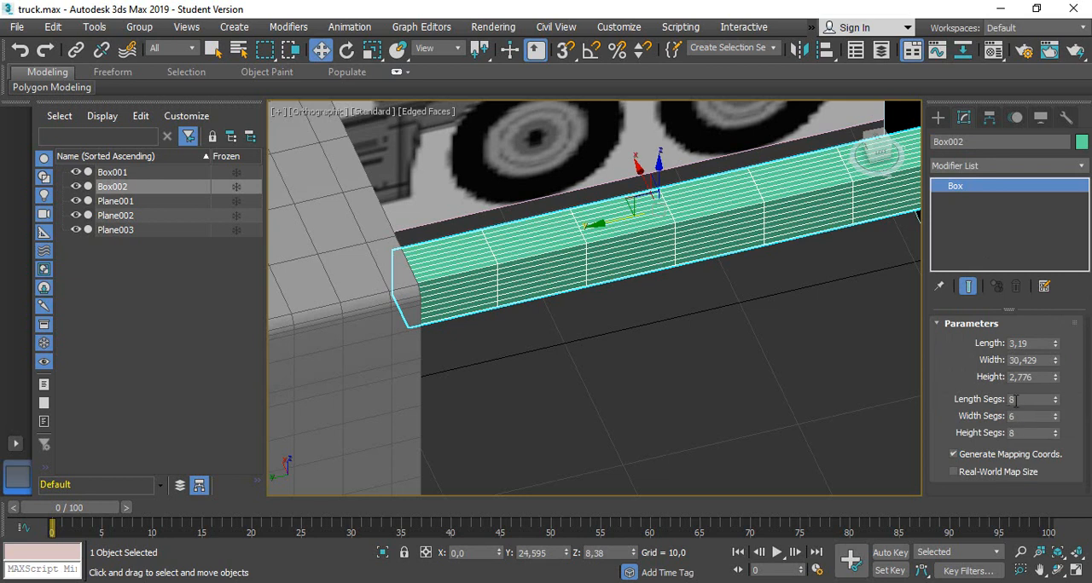
click(1016, 400)
key(Tab)
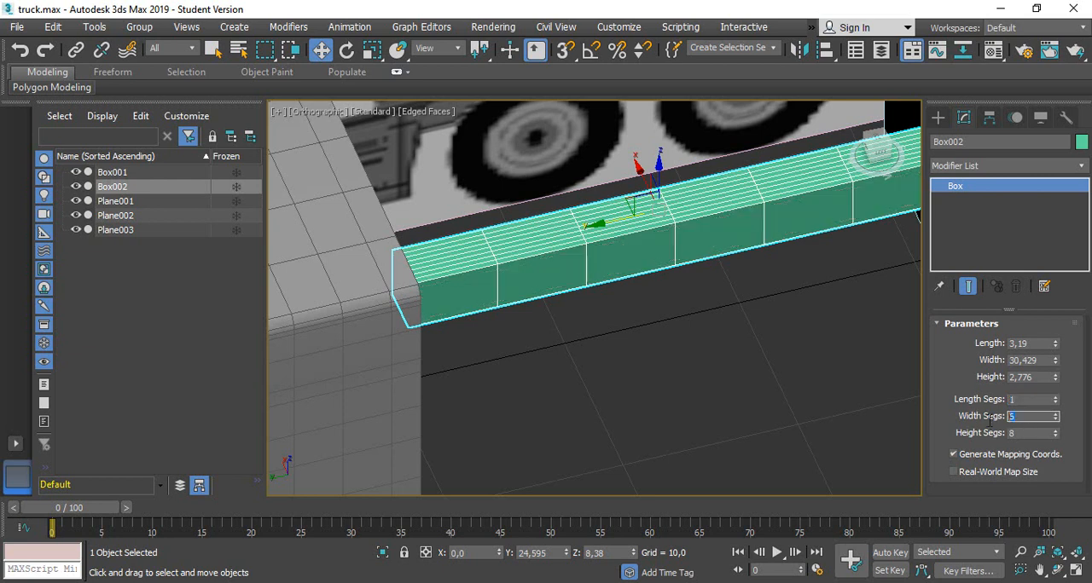
key(Tab)
text(3)
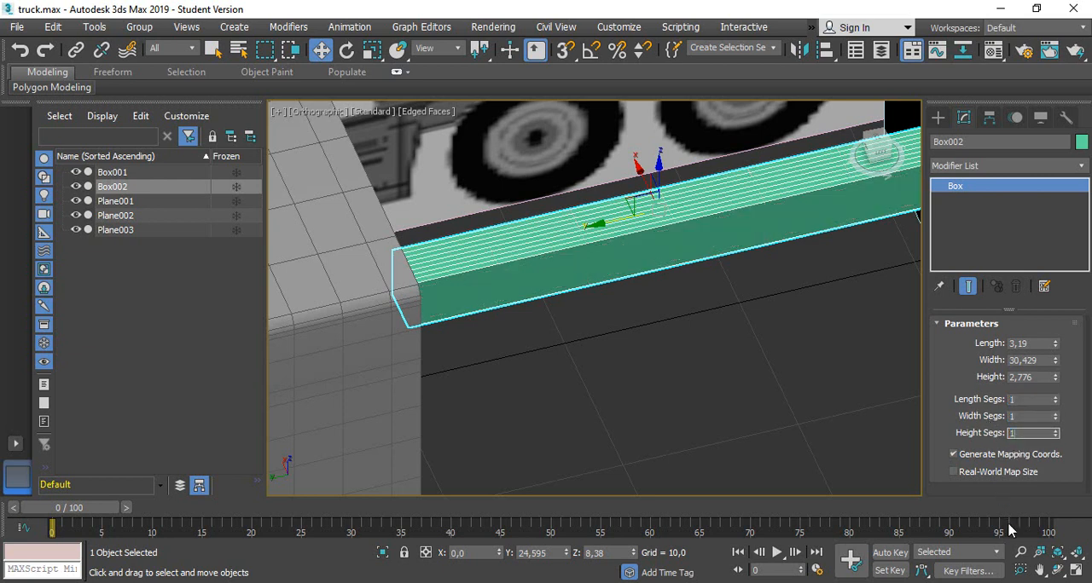
key(Return)
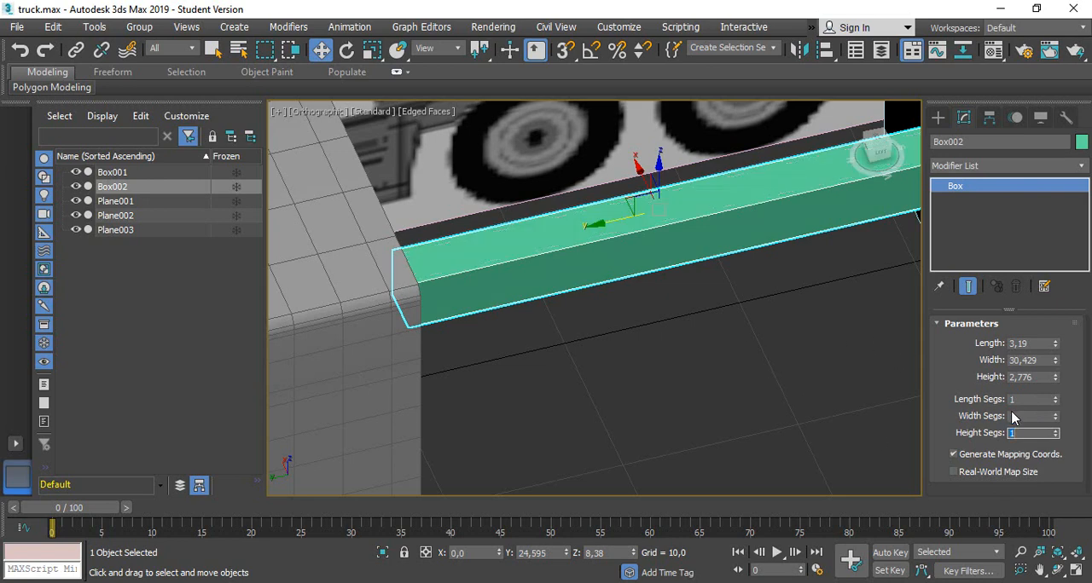
Change the chassis box's object colour to a near-black custom colour with red, green and blue at 7
click(1082, 141)
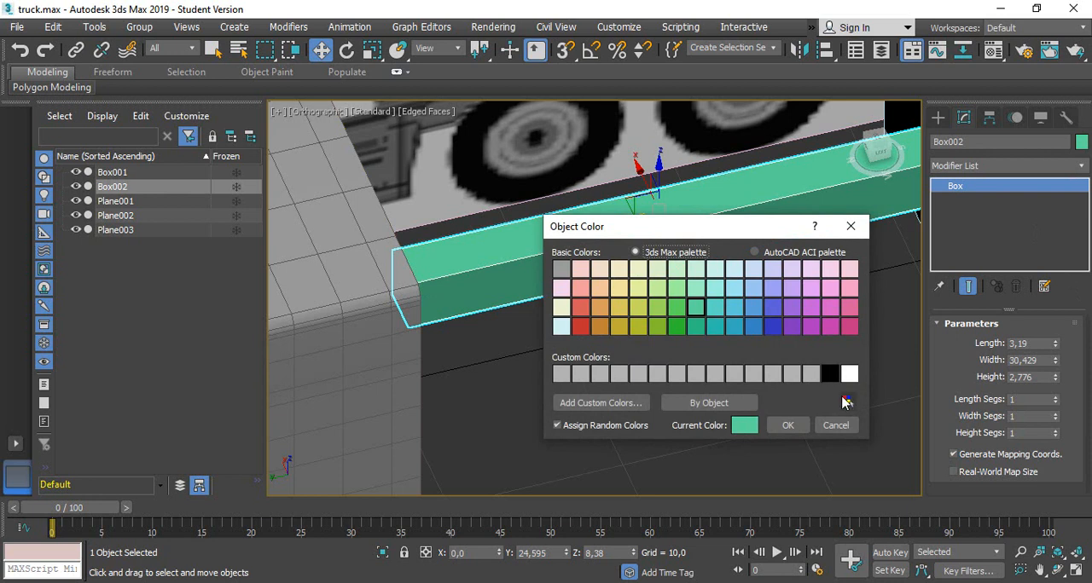
click(847, 402)
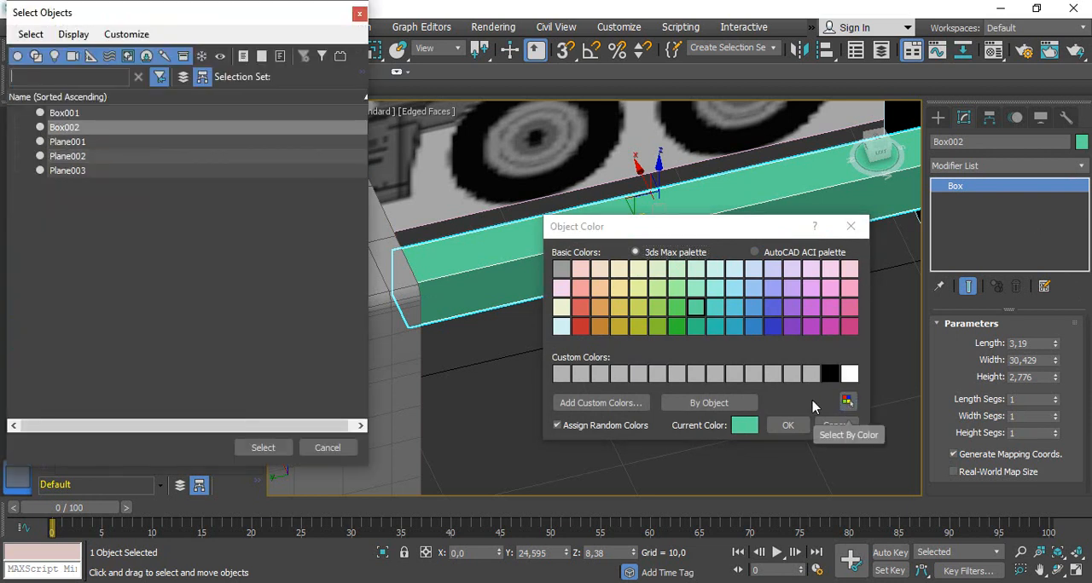
click(328, 448)
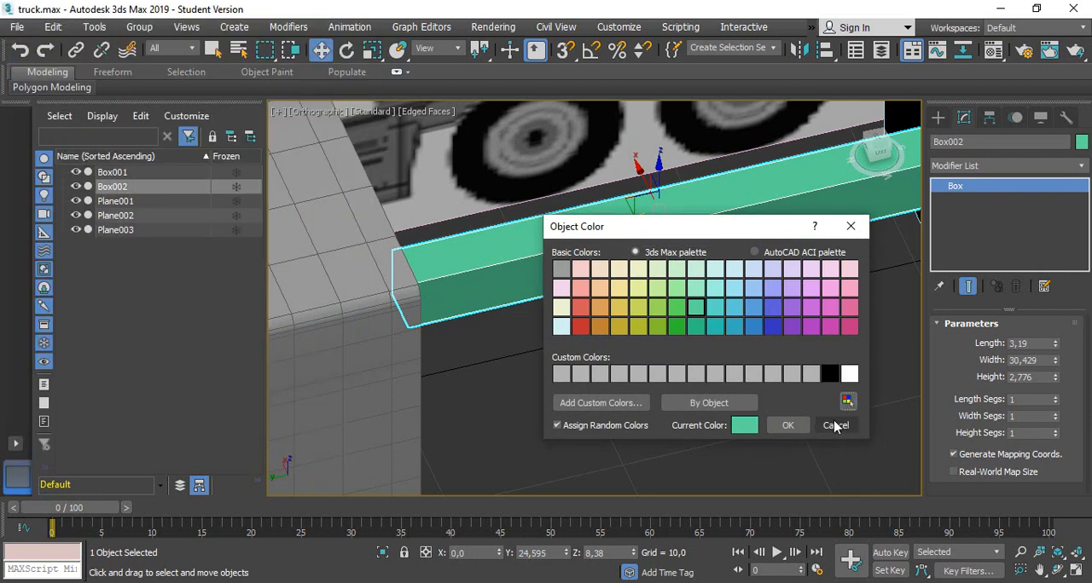
click(561, 375)
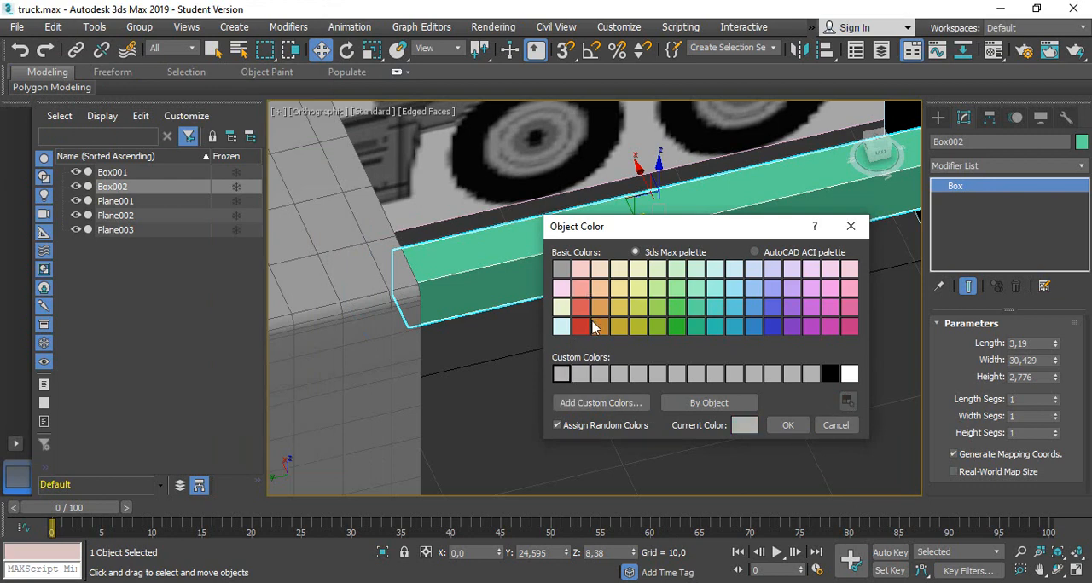
click(593, 403)
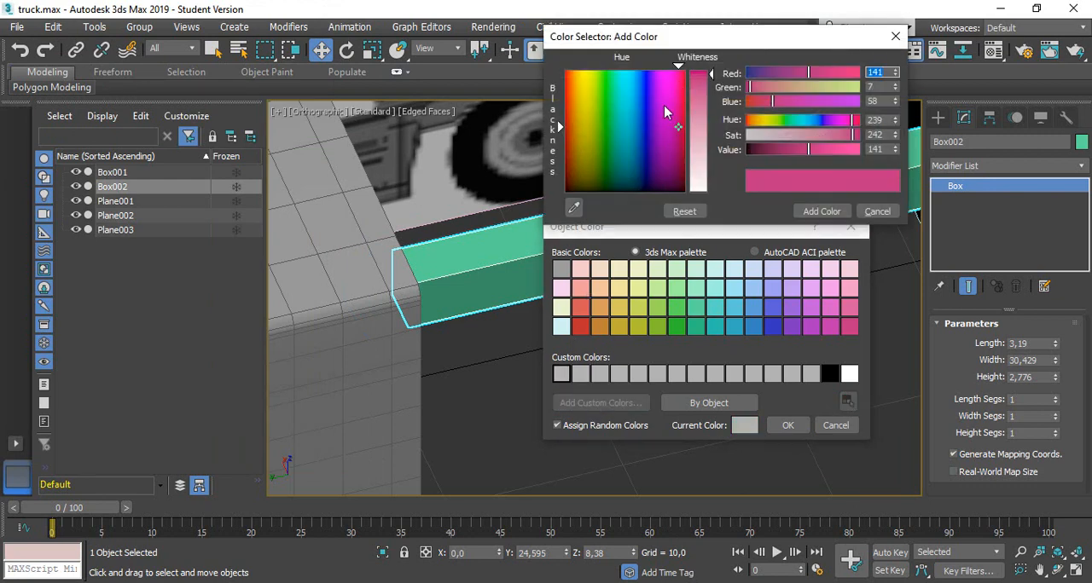
drag(678, 130, 665, 192)
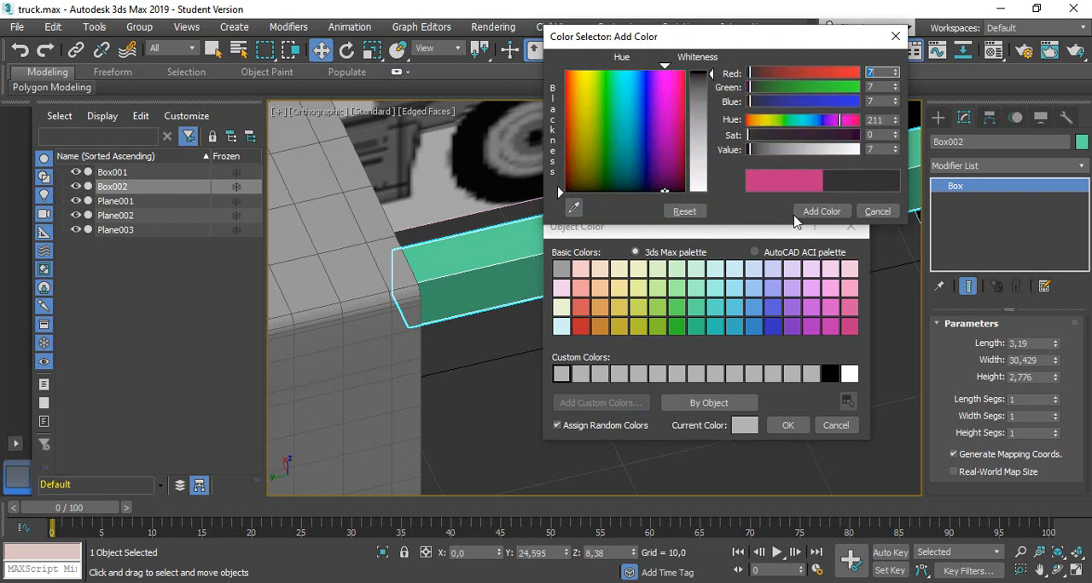
click(818, 212)
click(787, 425)
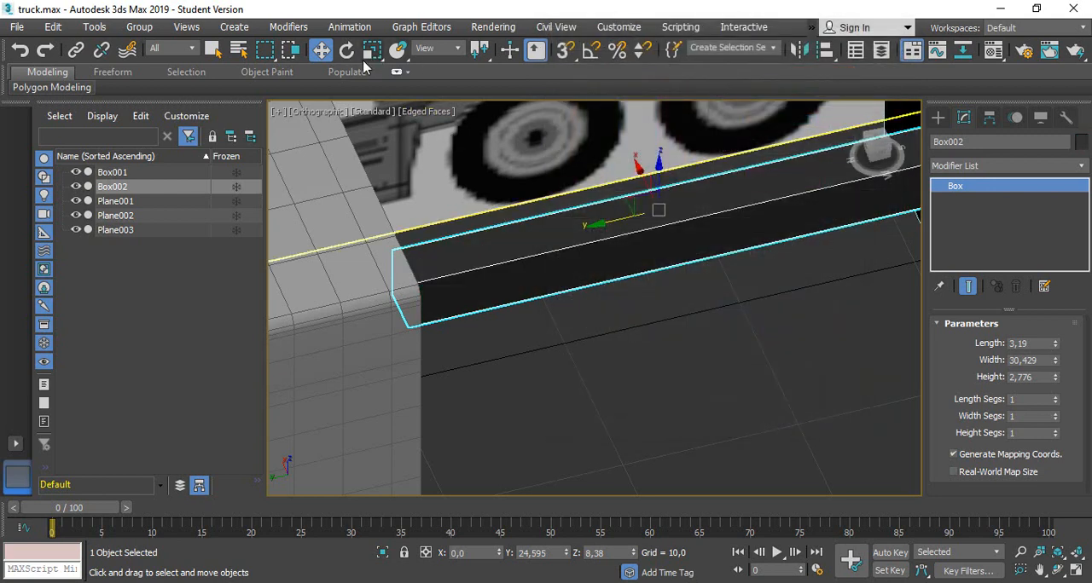
Move the chassis box sideways and forward beneath the cab, to about X -10.2 and Y 51.48
scroll(592, 208, down, 5)
drag(597, 174, 623, 226)
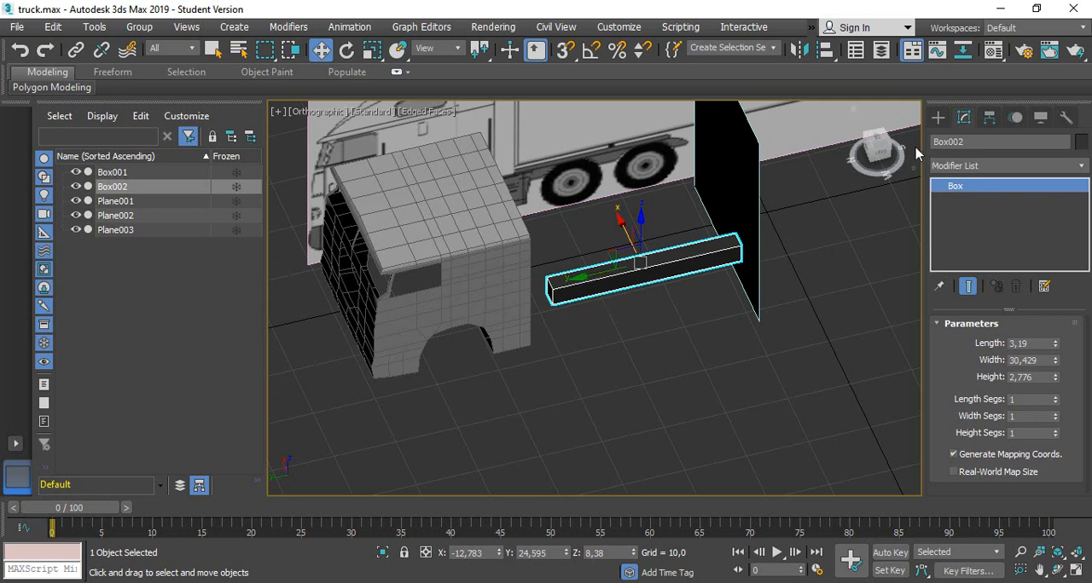
click(875, 145)
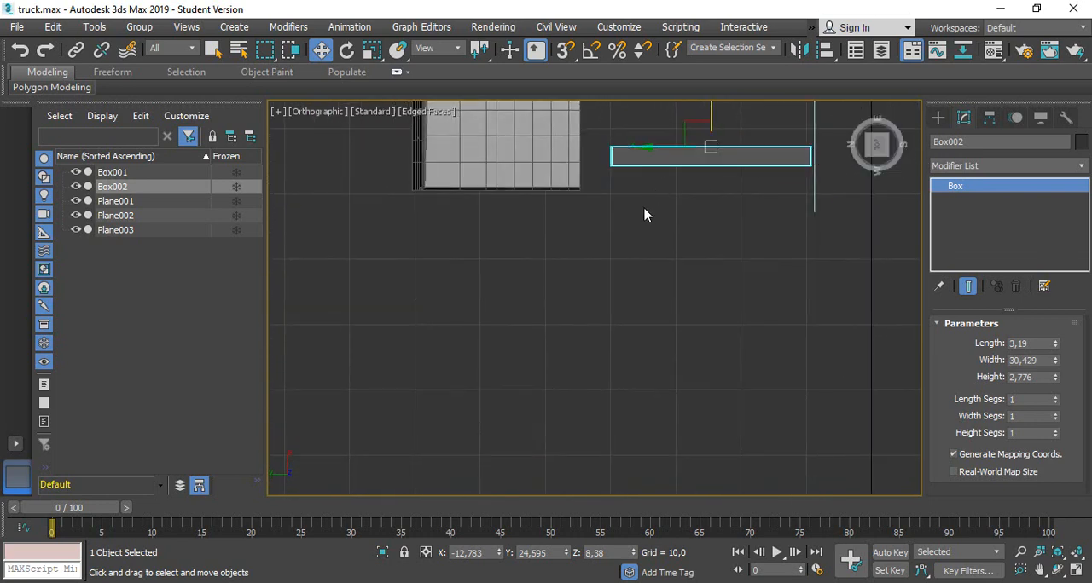
middle_drag(643, 215, 623, 376)
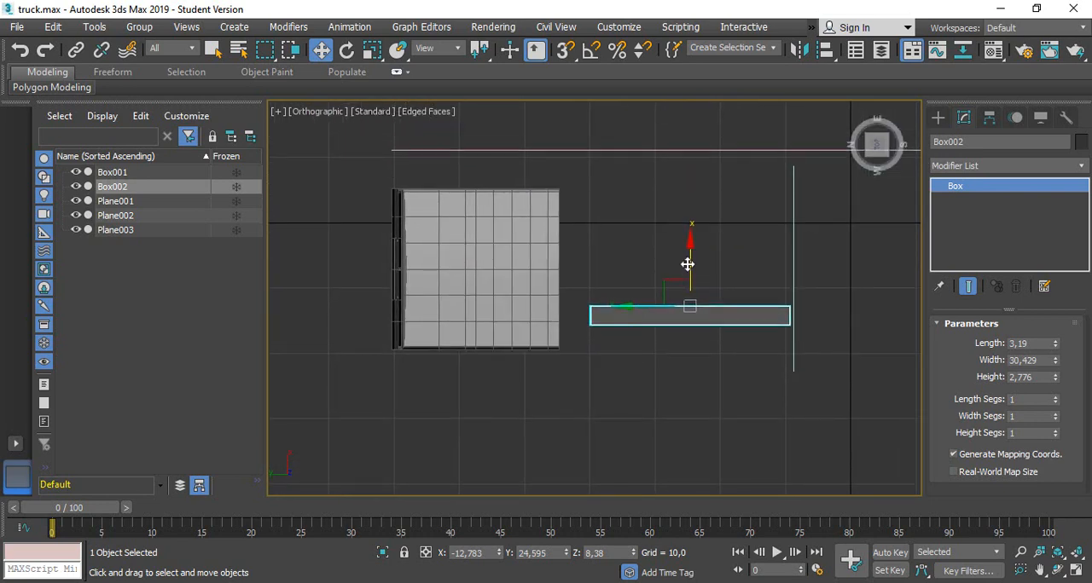
drag(689, 262, 690, 245)
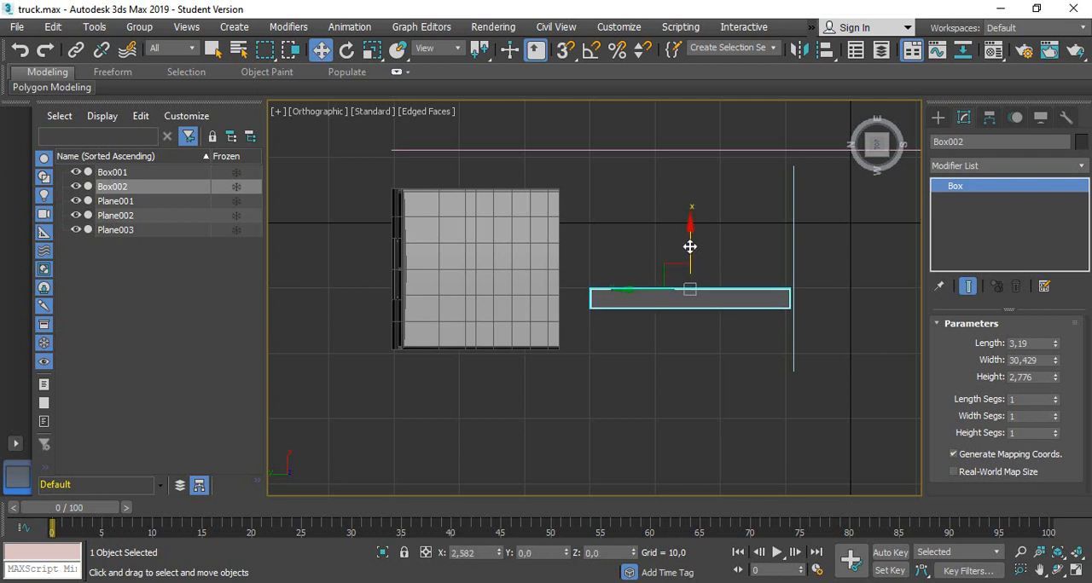
drag(644, 291, 466, 315)
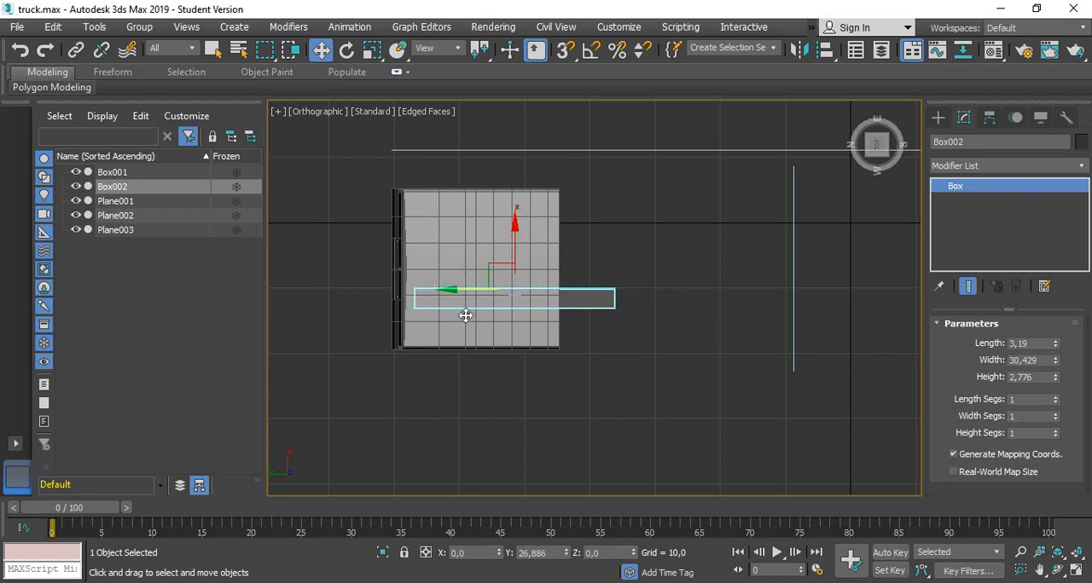
Convert the chassis box to an Editable Poly
scroll(591, 294, up, 3)
right_click(594, 300)
mouse_move(623, 463)
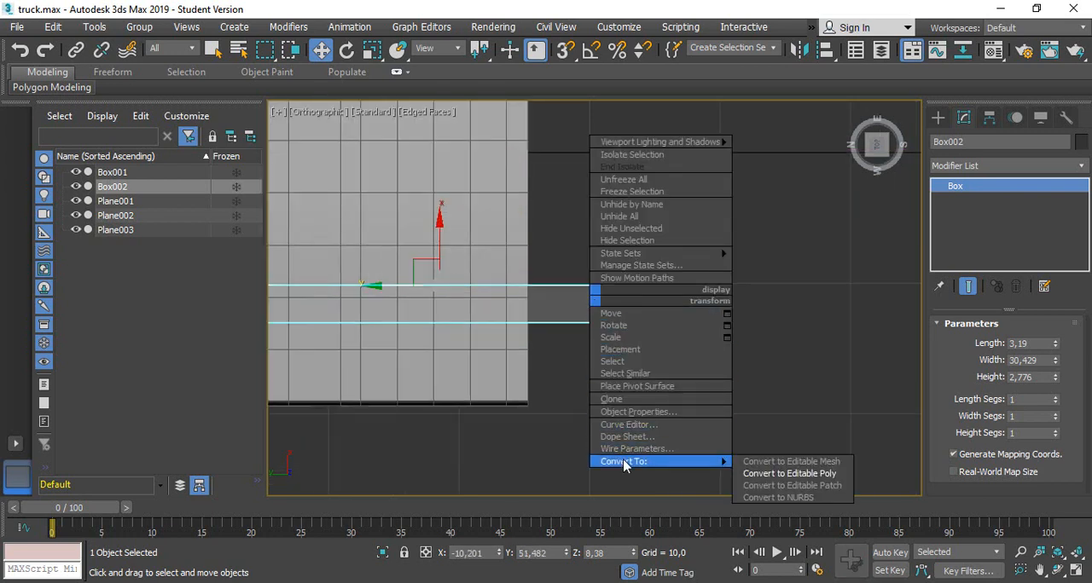
click(552, 309)
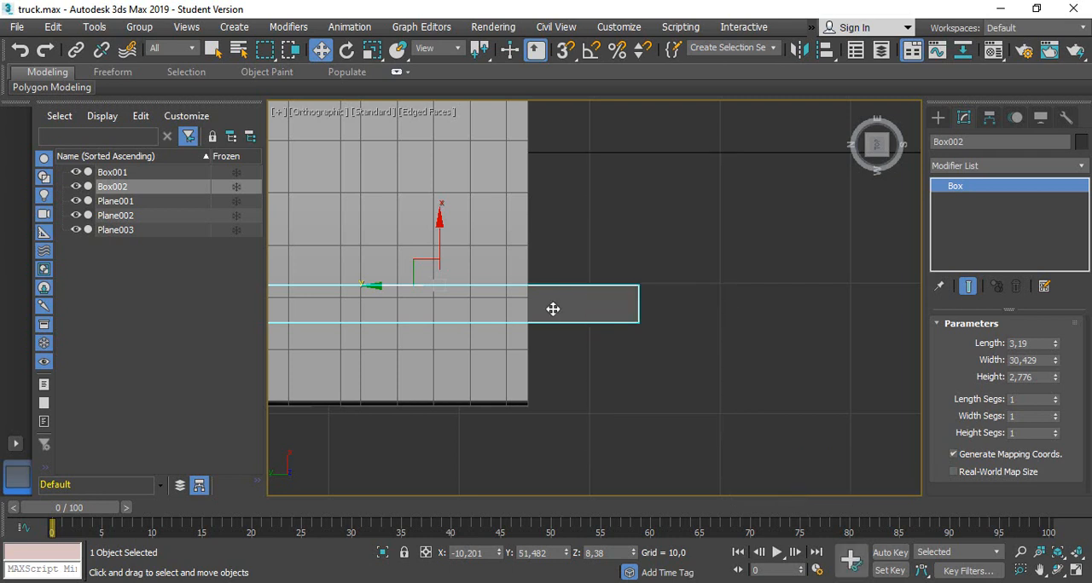
right_click(553, 309)
mouse_move(639, 470)
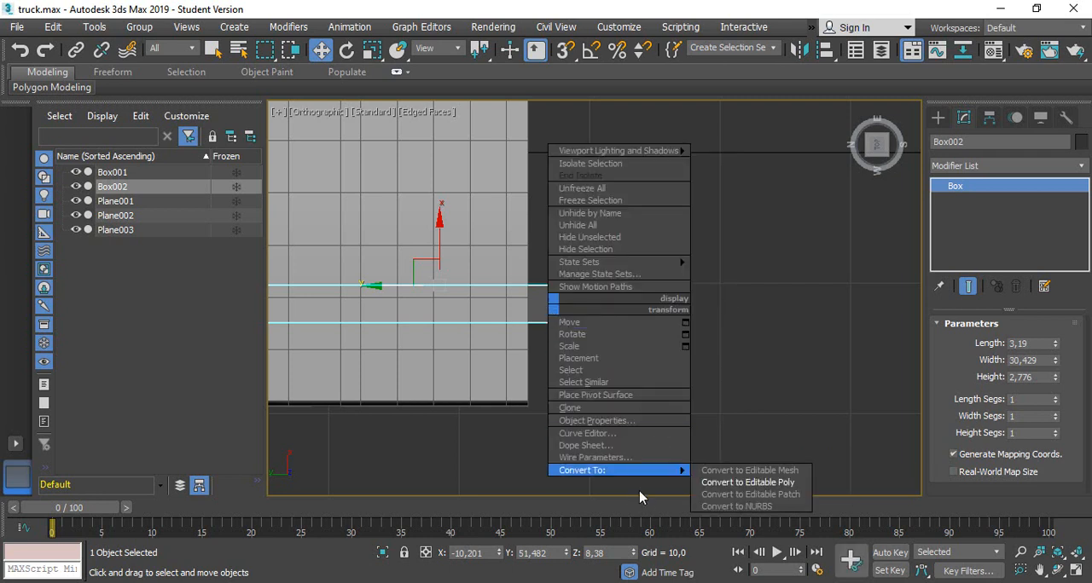
click(741, 483)
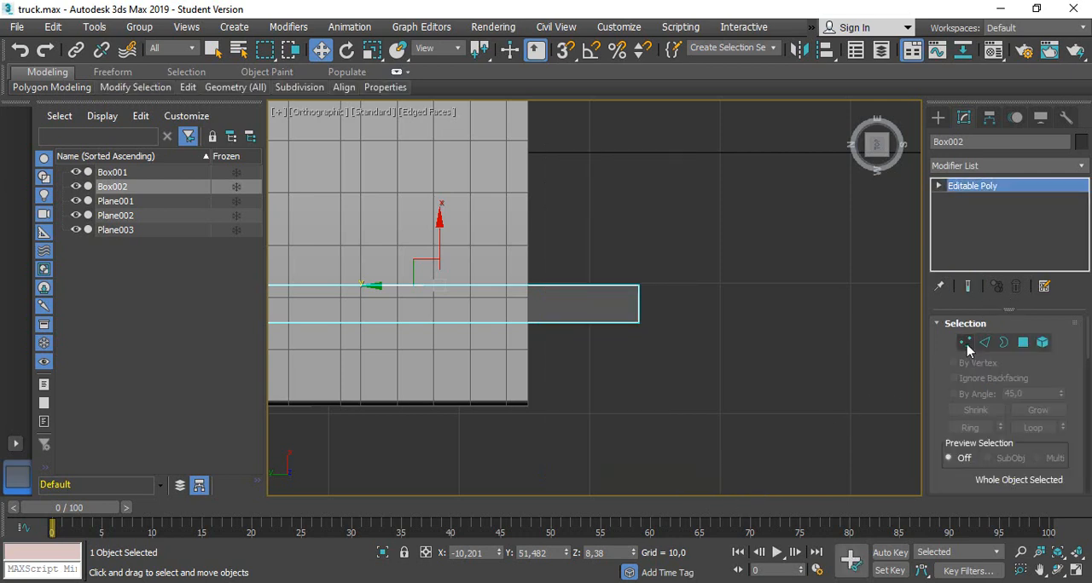
Extend the chassis box backward by moving its four rear vertices to about Y 8.85 in the left view
click(965, 342)
scroll(746, 325, down, 5)
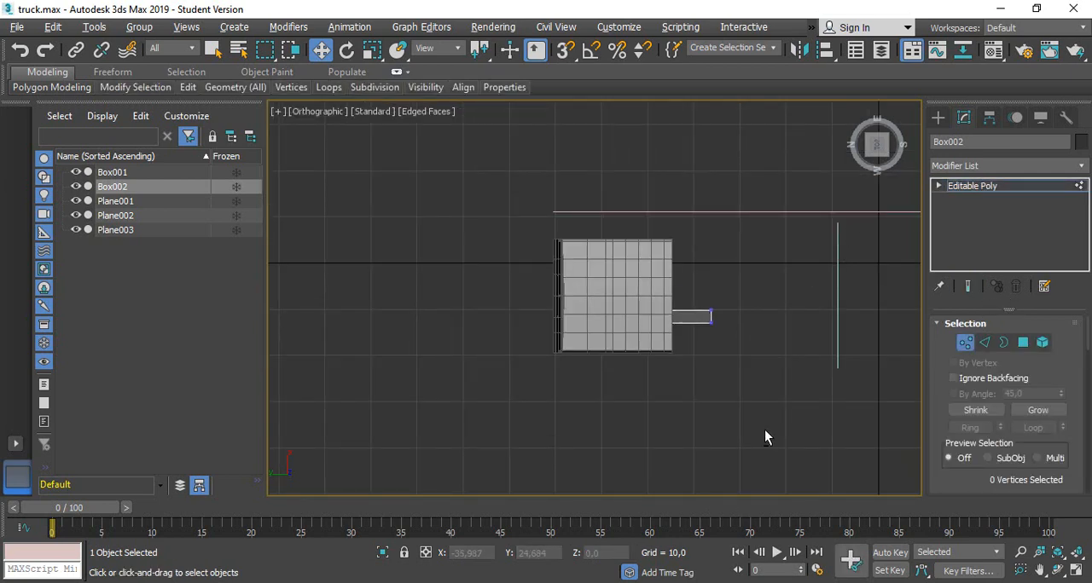
alt+middle_drag(765, 431, 774, 307)
click(877, 148)
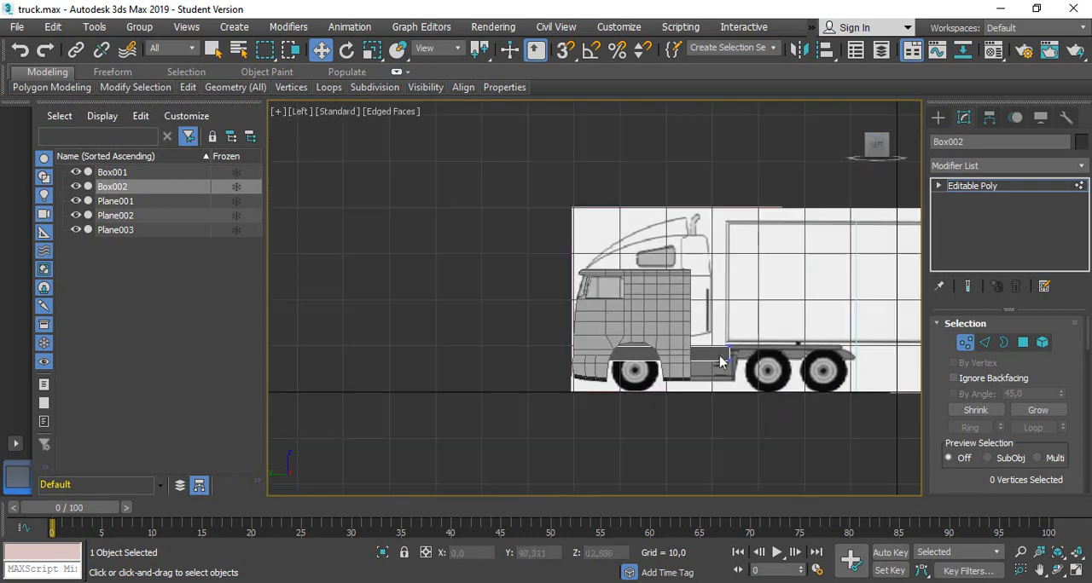
scroll(763, 360, up, 3)
drag(676, 316, 748, 407)
middle_drag(779, 352, 697, 360)
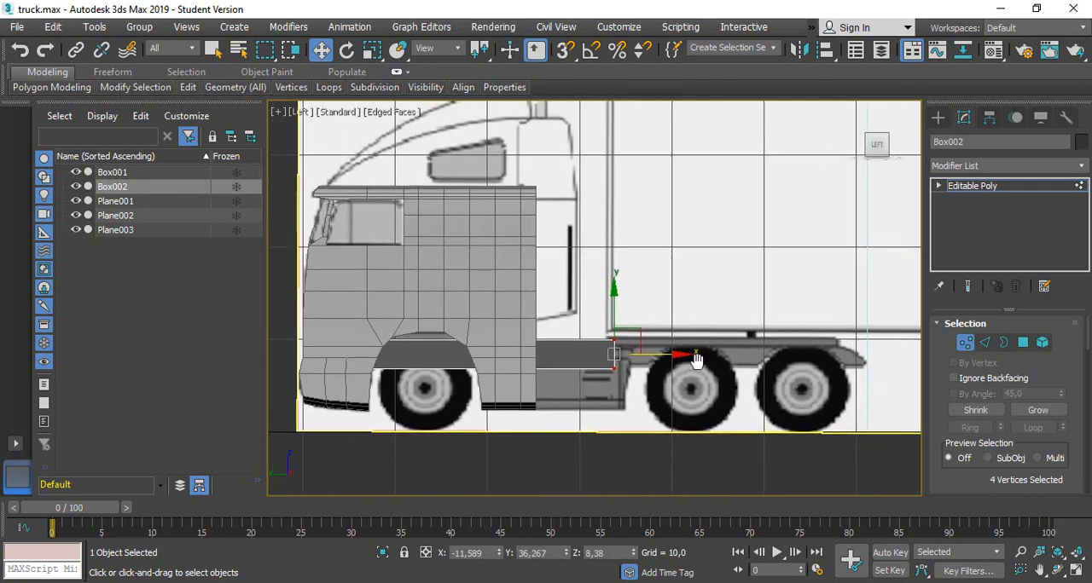
drag(696, 359, 912, 376)
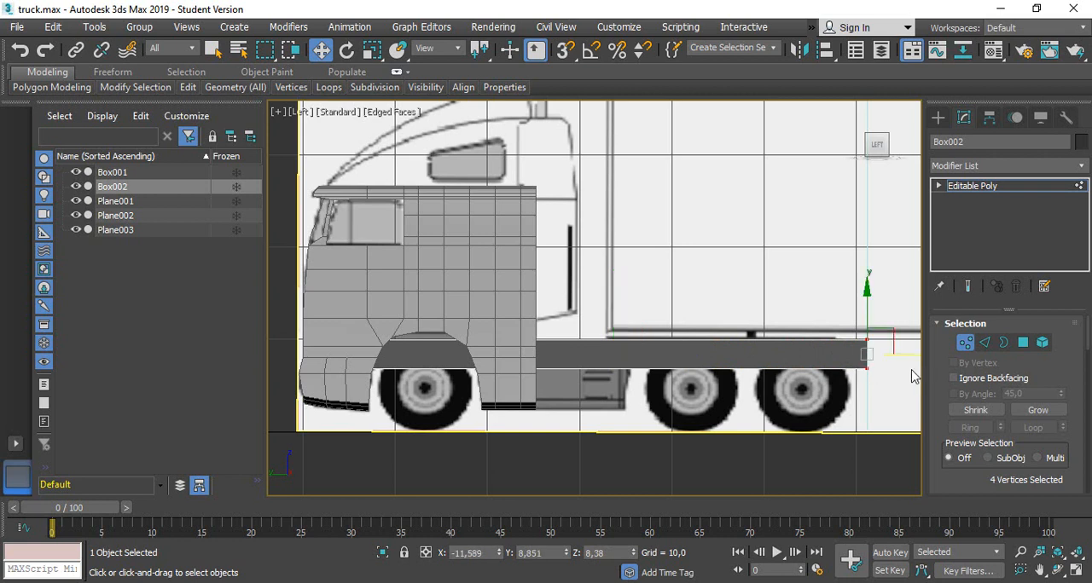
Slope the chassis rail's rear end by moving its two upper rear vertices forward to about Y 12.26
scroll(912, 376, up, 6)
drag(779, 244, 858, 317)
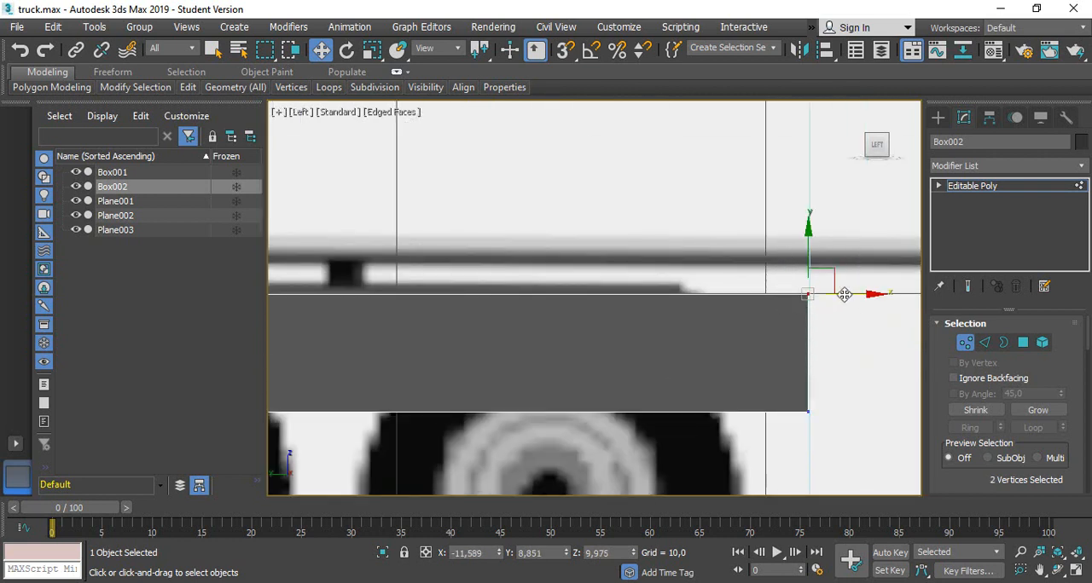
drag(704, 241, 857, 341)
drag(858, 295, 732, 303)
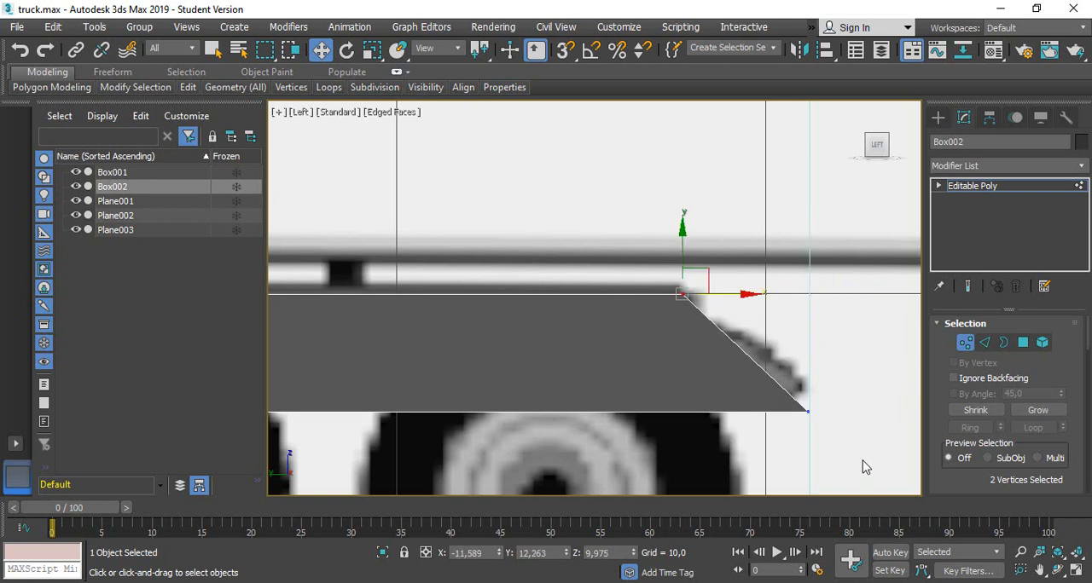
Move the chassis rail's two lower rear vertices slightly backward to about Y 8.81 and leave vertex editing
drag(836, 450, 780, 413)
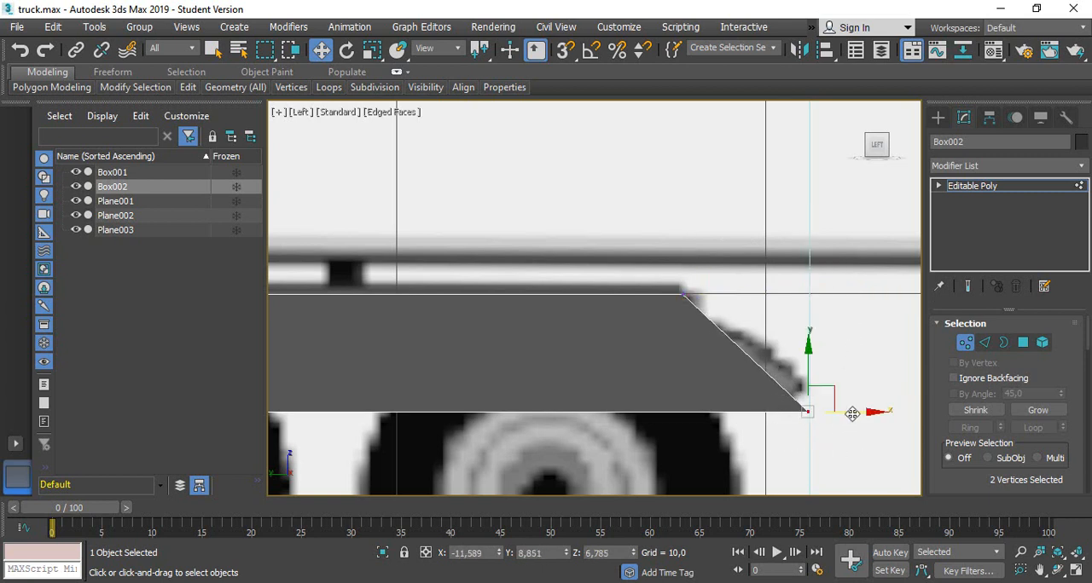
scroll(755, 352, down, 3)
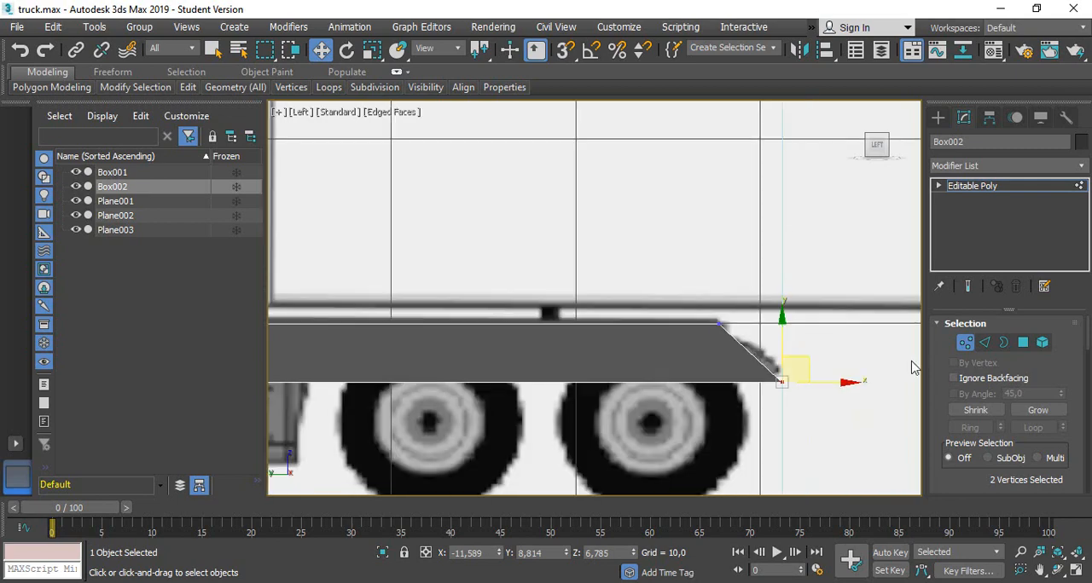
click(965, 342)
scroll(390, 336, down, 5)
alt+middle_drag(341, 323, 427, 349)
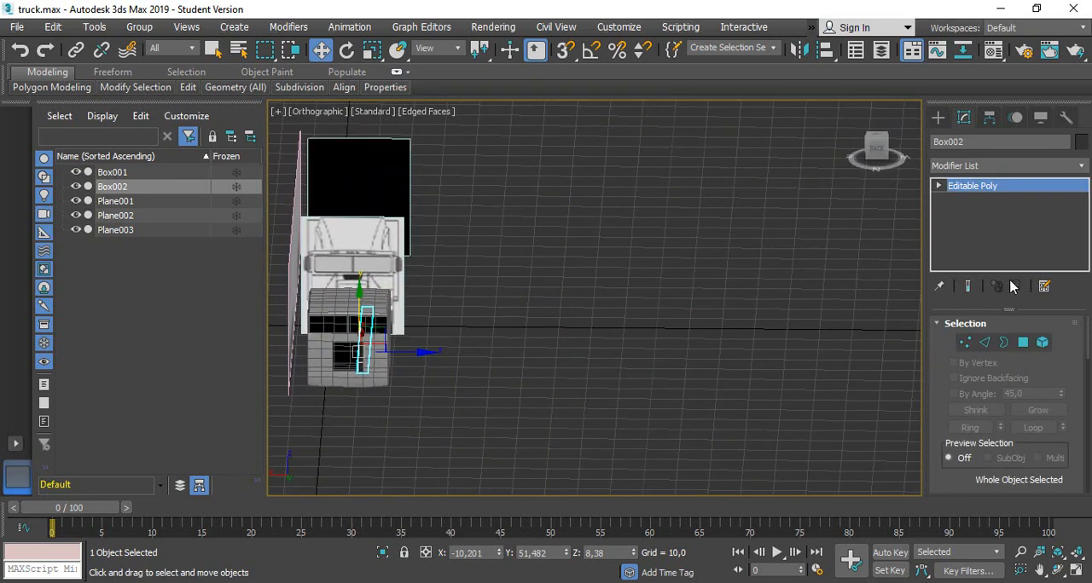
Disable the Symmetry modifier on the cab so only its modelled half is shown
click(321, 300)
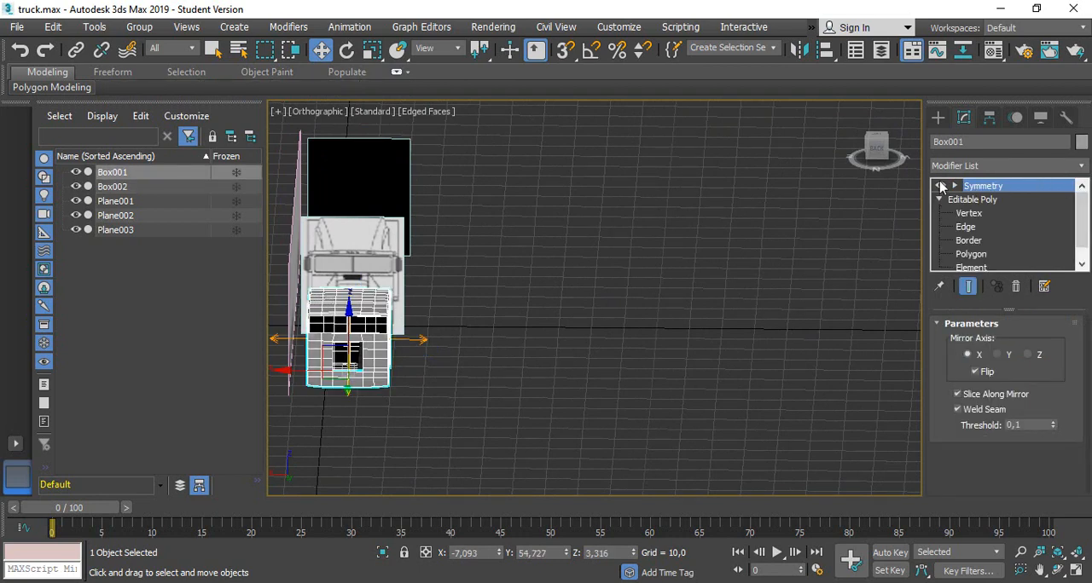
click(941, 186)
click(871, 150)
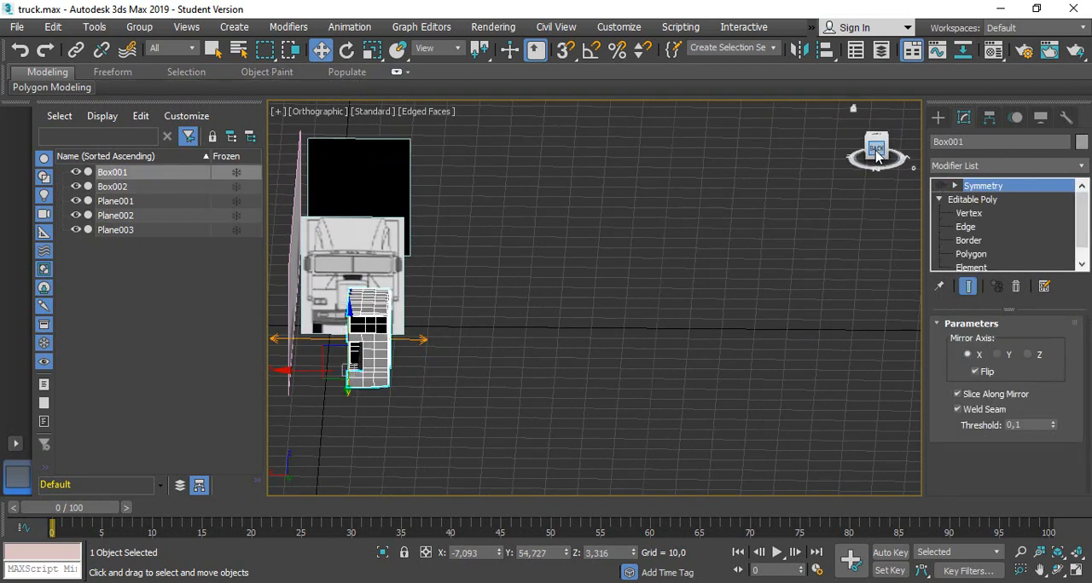
scroll(359, 376, up, 5)
scroll(367, 294, up, 3)
scroll(378, 270, down, 6)
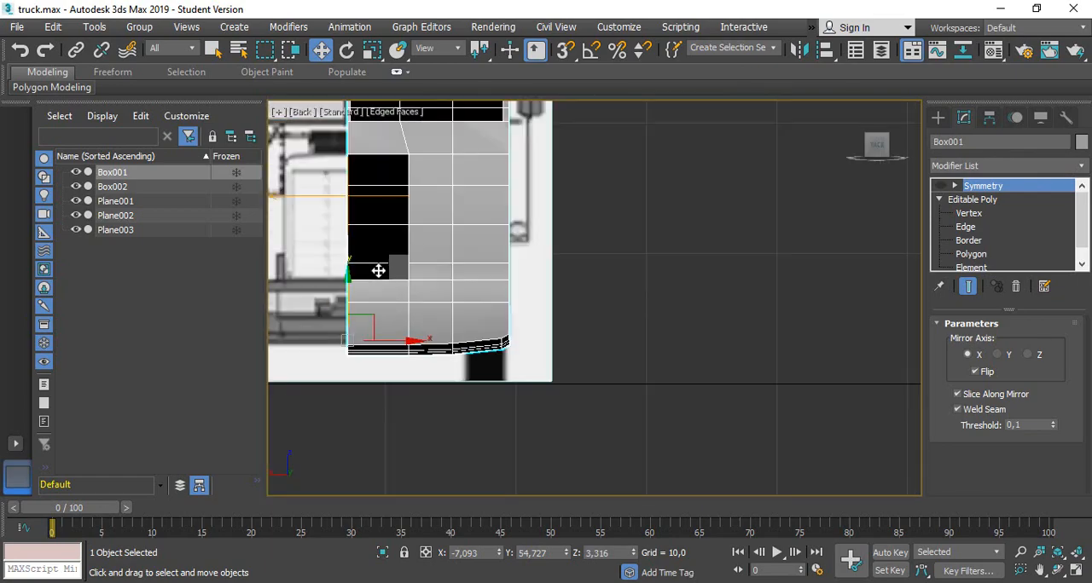
alt+middle_drag(378, 256, 296, 290)
scroll(578, 226, up, 2)
scroll(577, 226, down, 3)
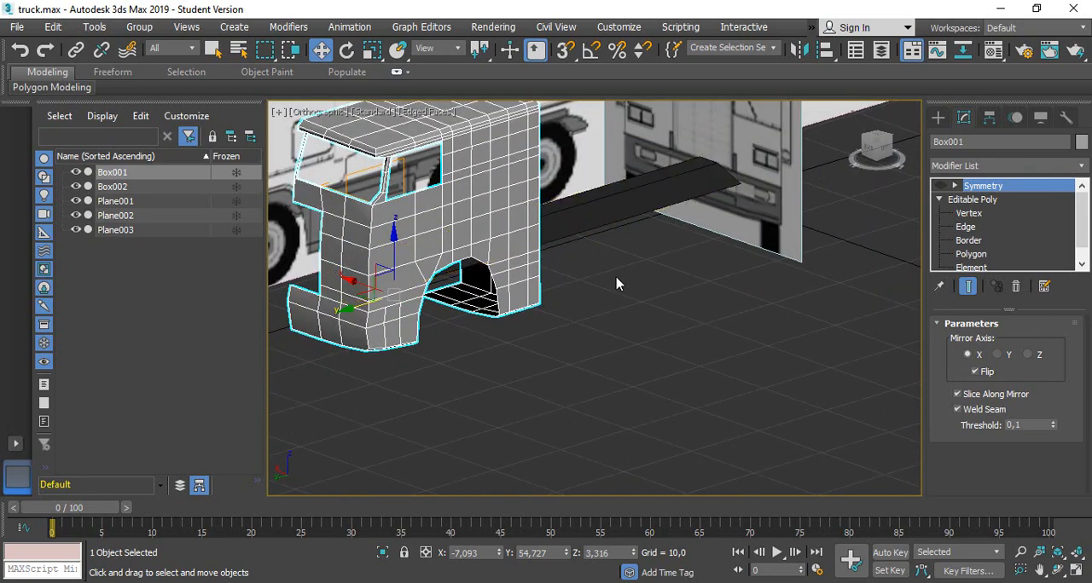
middle_drag(616, 282, 653, 330)
scroll(656, 305, down, 1)
Attach the half cab to the chassis rail so both form one Editable Poly, then clear the selection
click(657, 305)
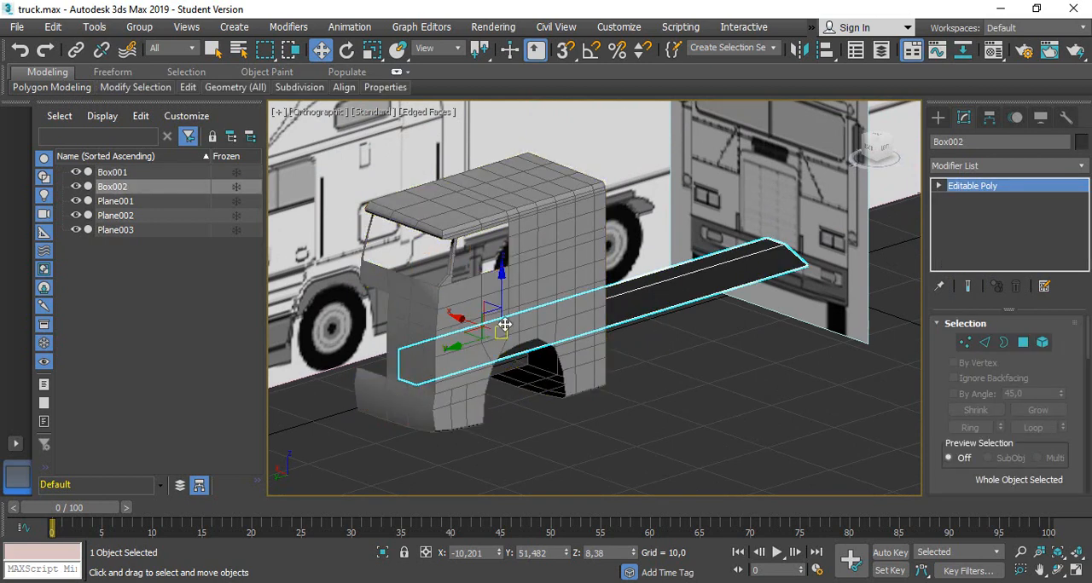
drag(468, 317, 756, 437)
key(ctrl+z)
scroll(999, 354, down, 8)
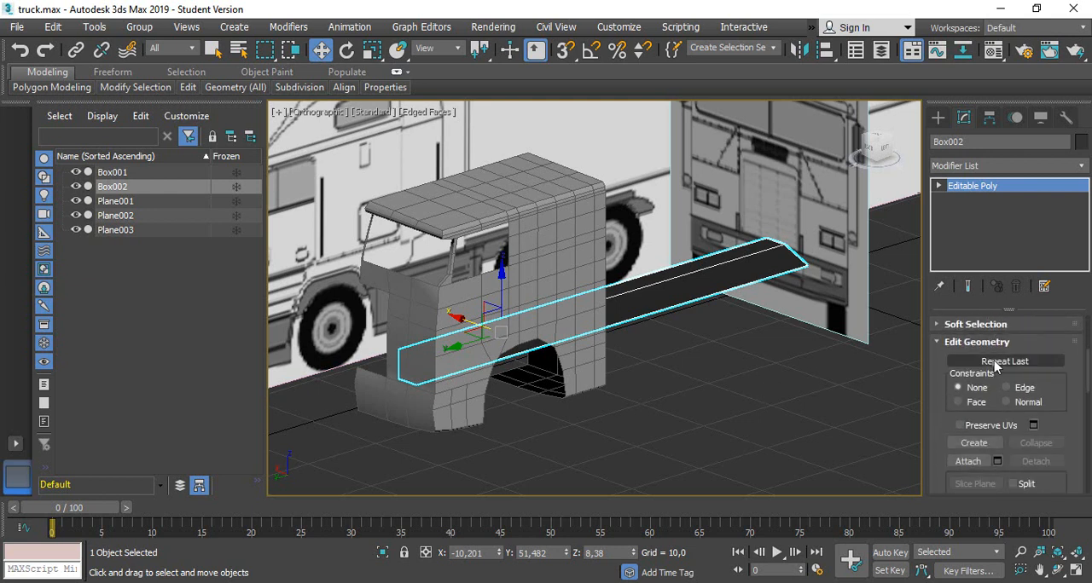
scroll(994, 365, down, 5)
scroll(993, 365, down, 1)
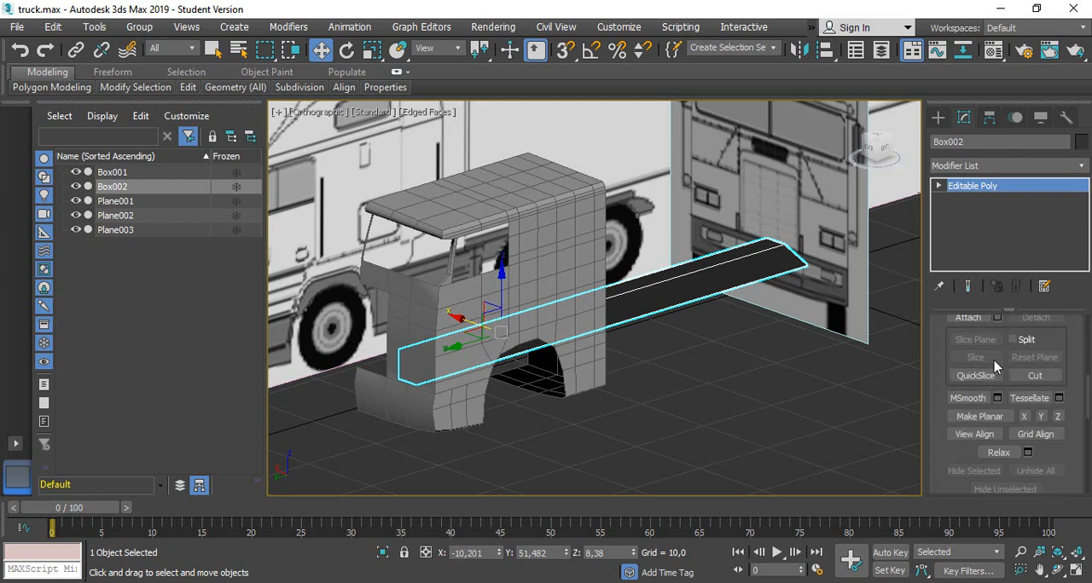
scroll(993, 366, up, 6)
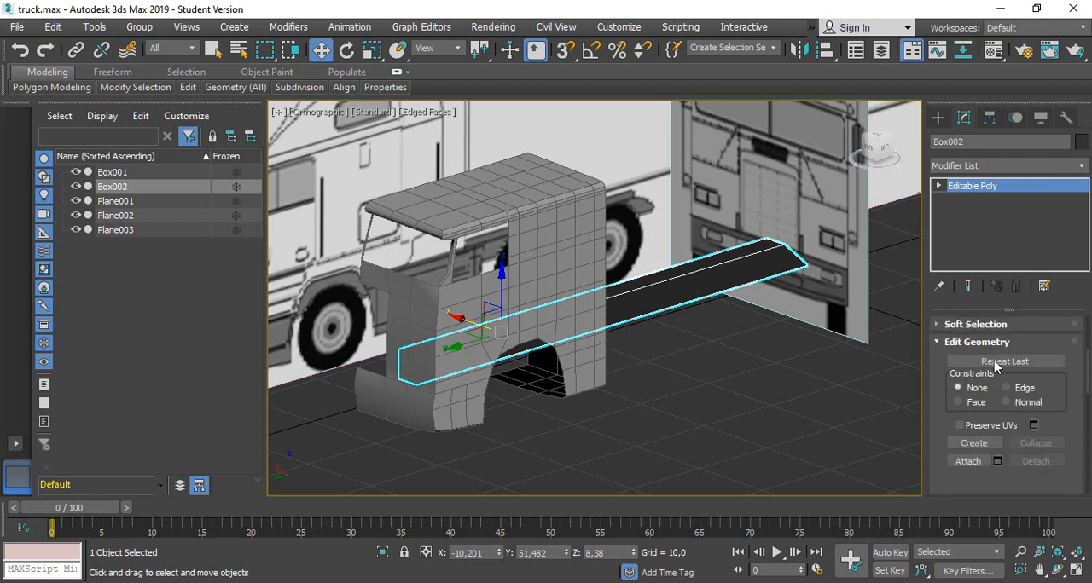
scroll(993, 361, down, 4)
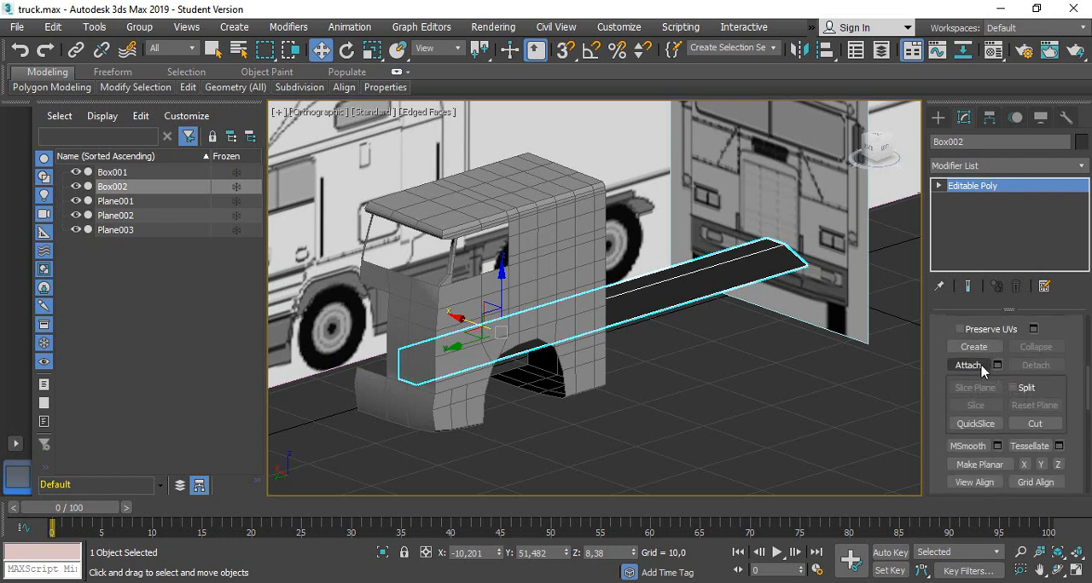
click(968, 366)
click(553, 256)
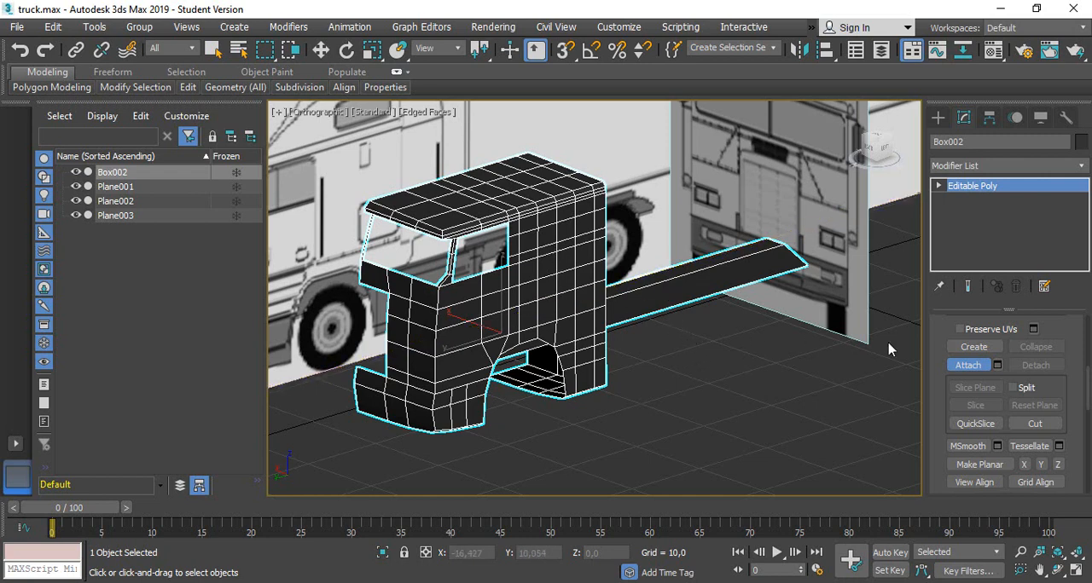
key(w)
click(743, 362)
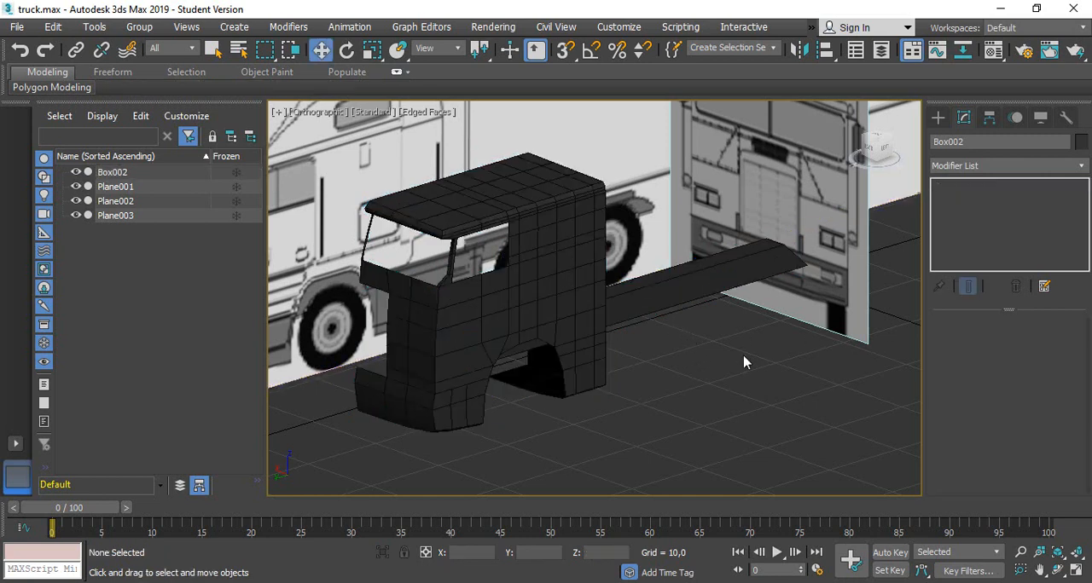
Add a Symmetry modifier to the combined cab and chassis rail
click(550, 295)
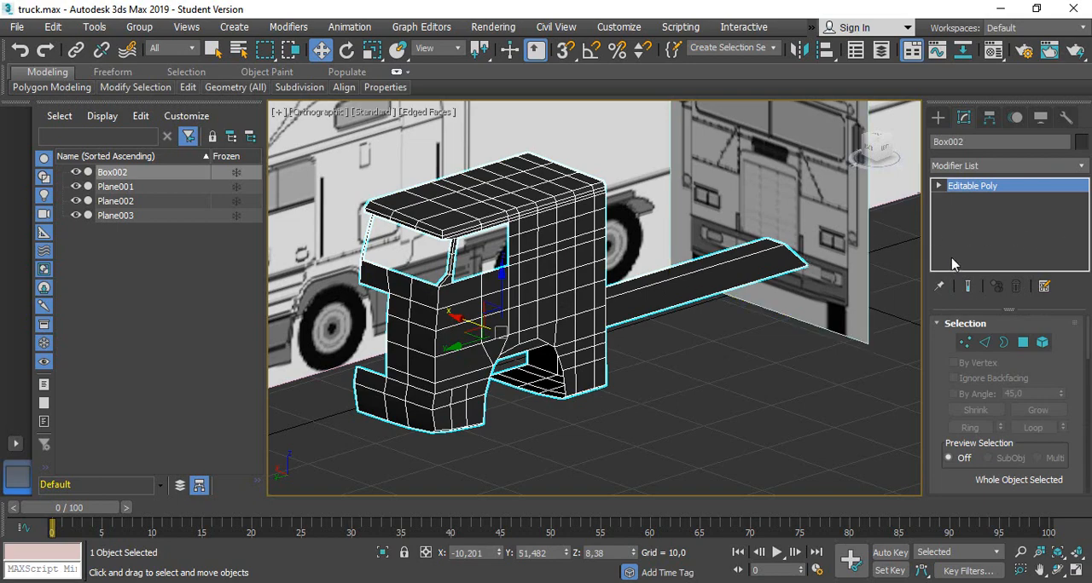
click(868, 143)
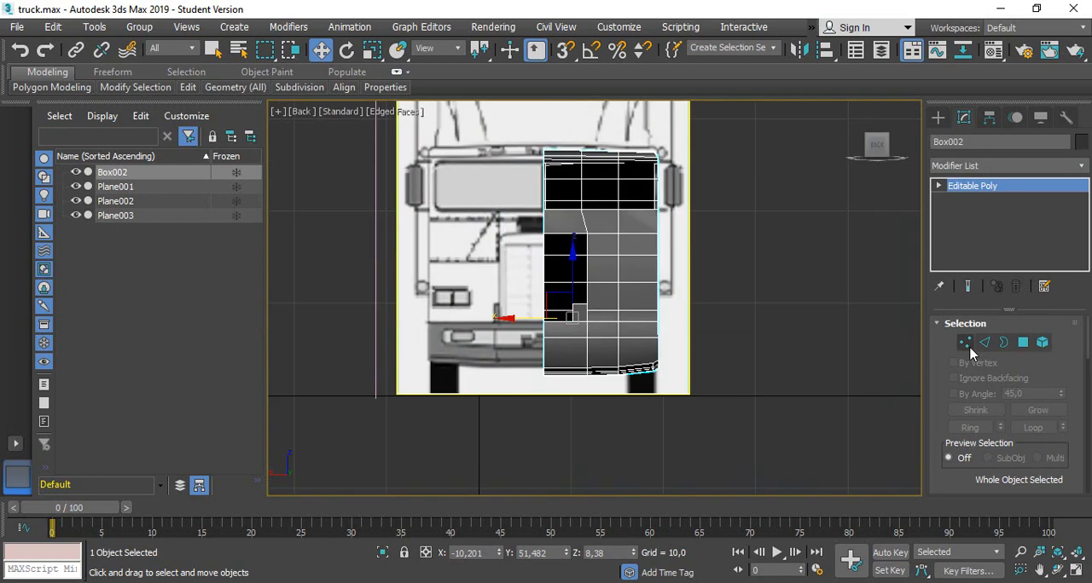
click(965, 342)
scroll(313, 157, up, 2)
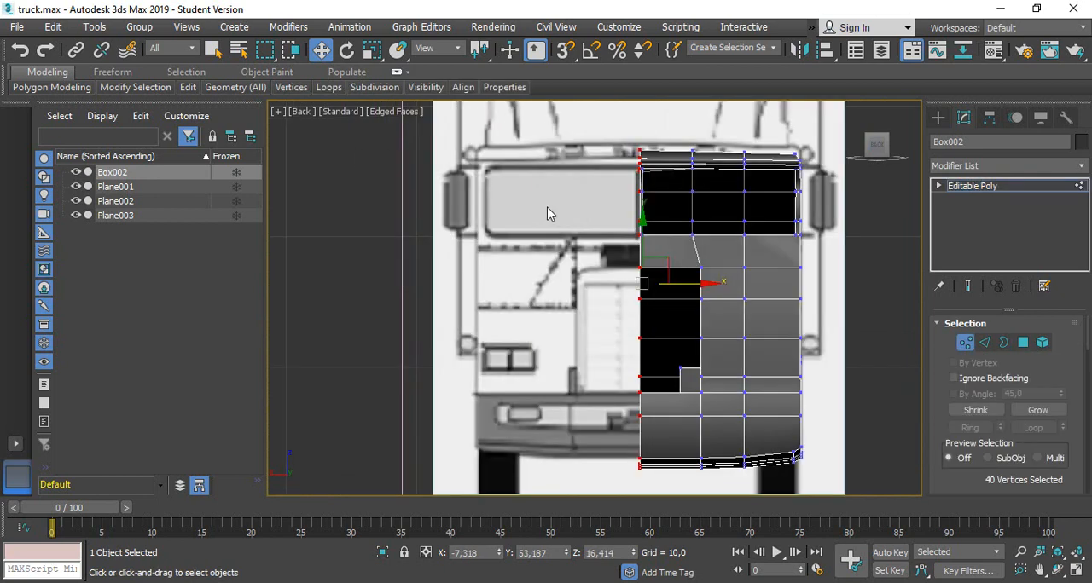
click(1034, 167)
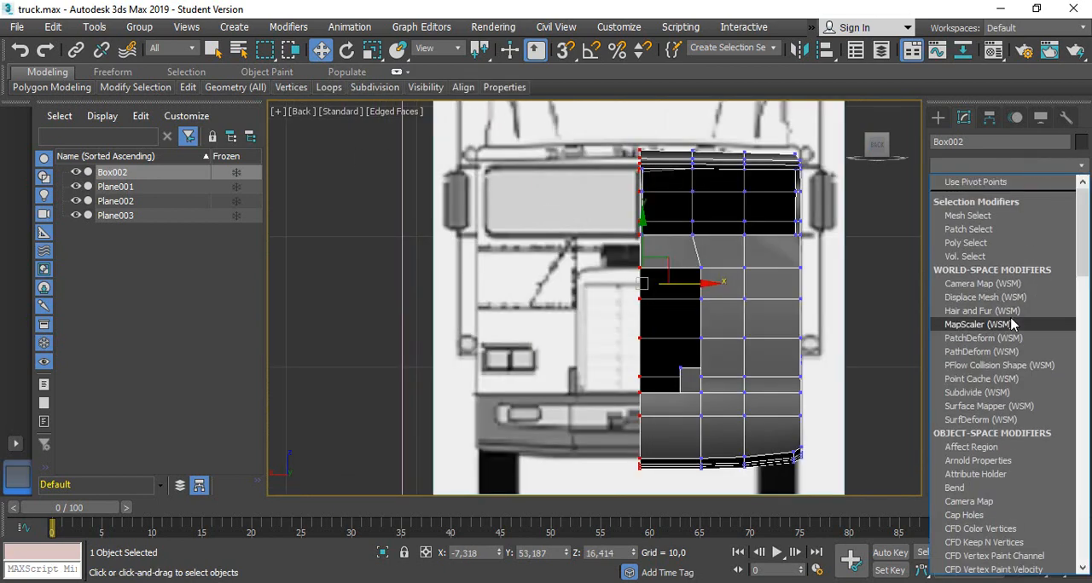
scroll(1012, 325, down, 15)
click(975, 262)
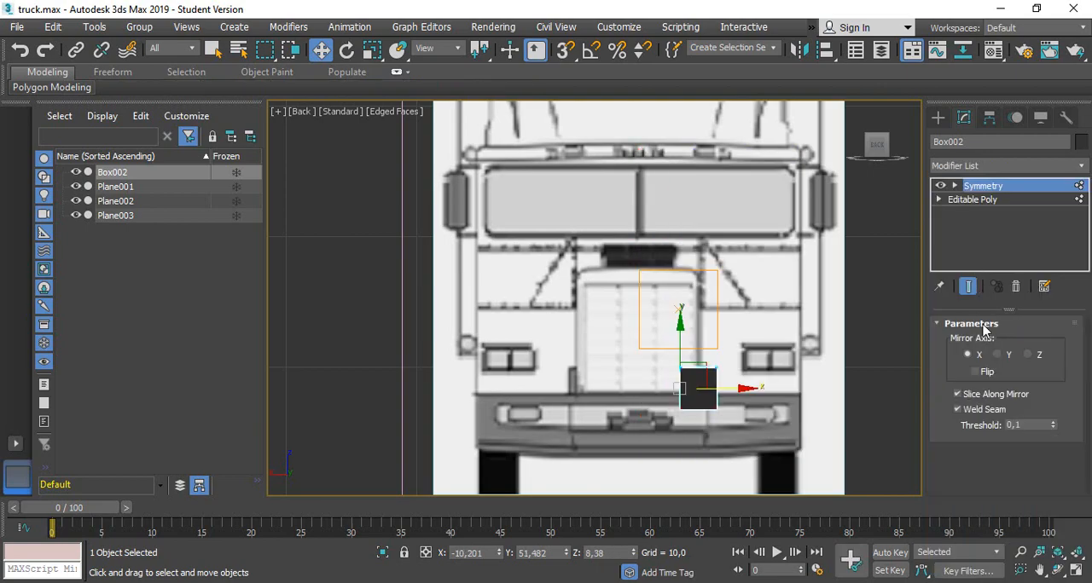
Set the Symmetry modifier's mirror axis to Z with Flip off
click(975, 372)
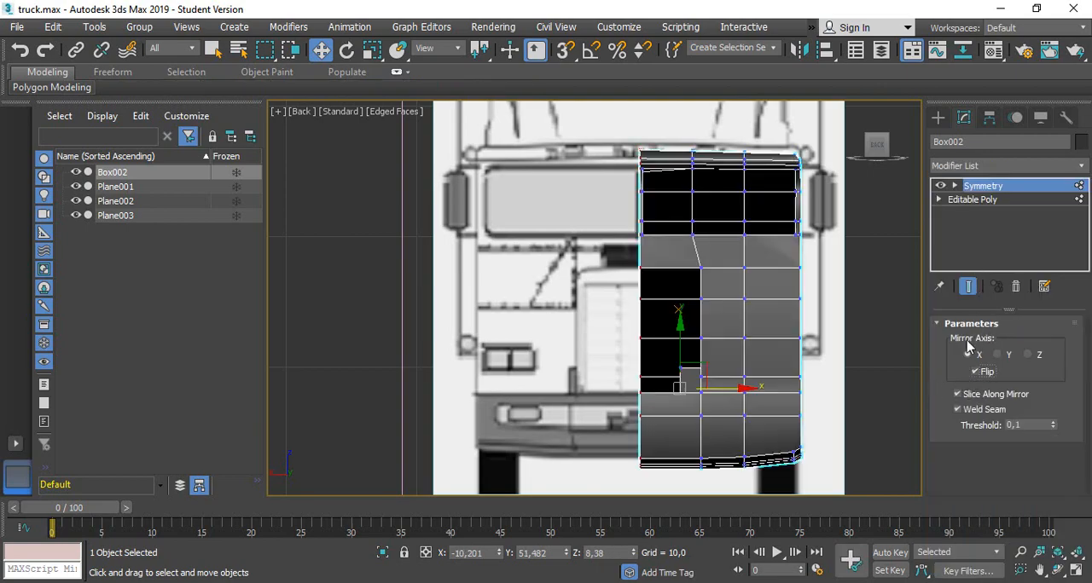
alt+middle_drag(765, 335, 742, 367)
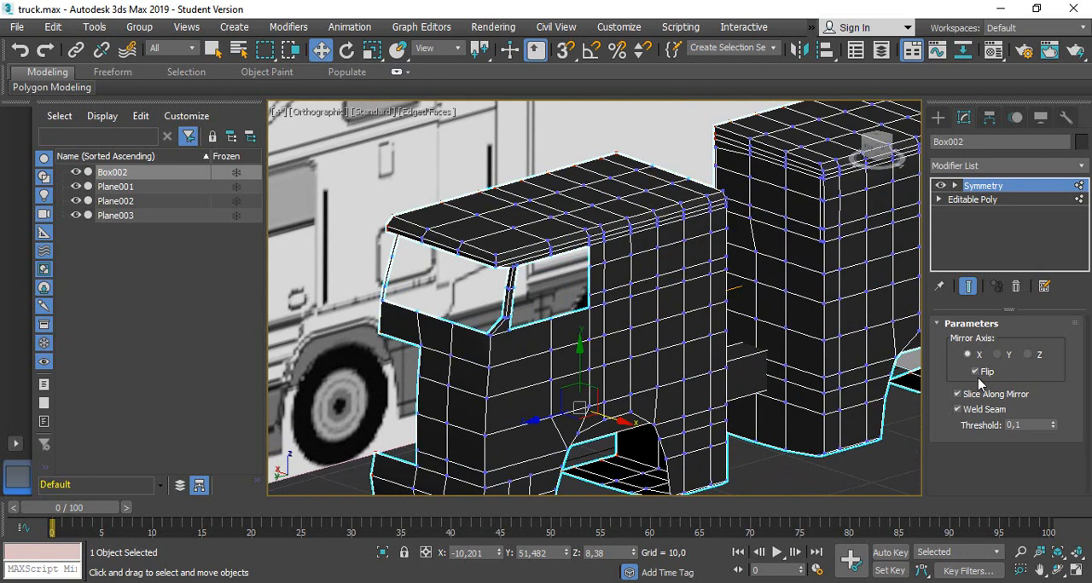
click(975, 372)
click(997, 355)
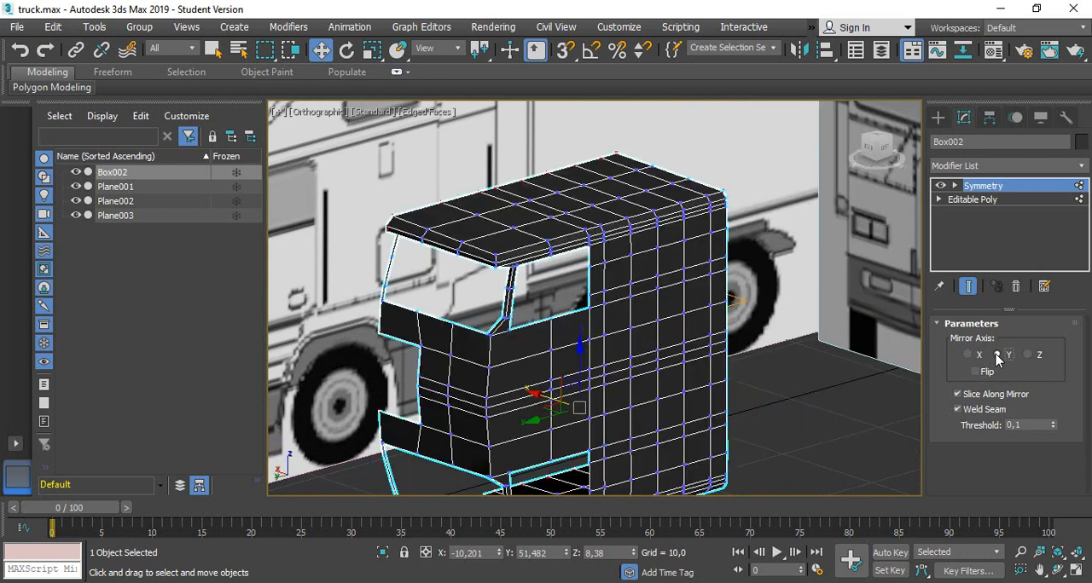
click(1028, 355)
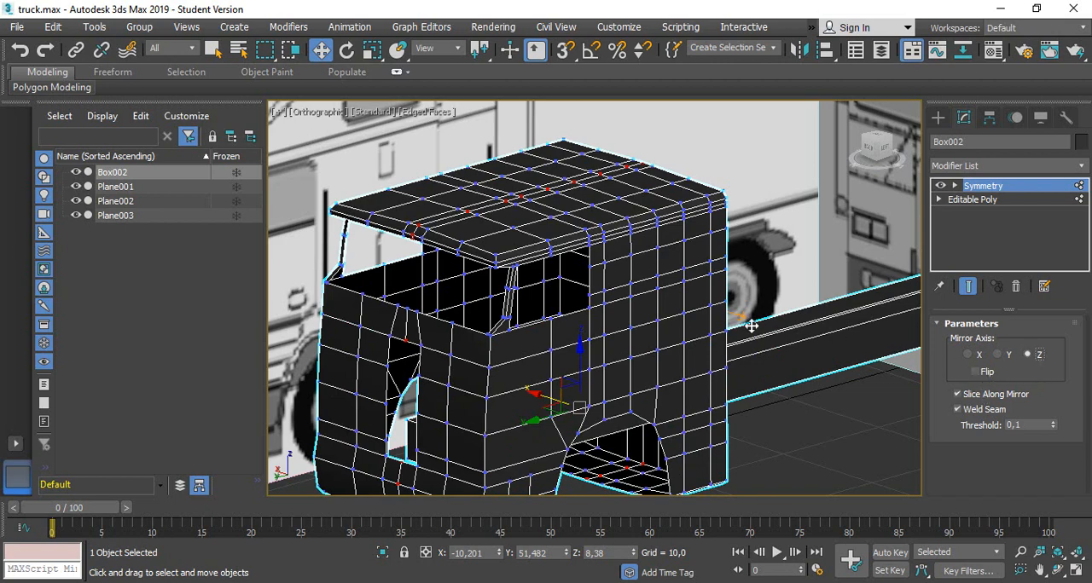
scroll(750, 325, down, 4)
alt+middle_drag(751, 326, 845, 259)
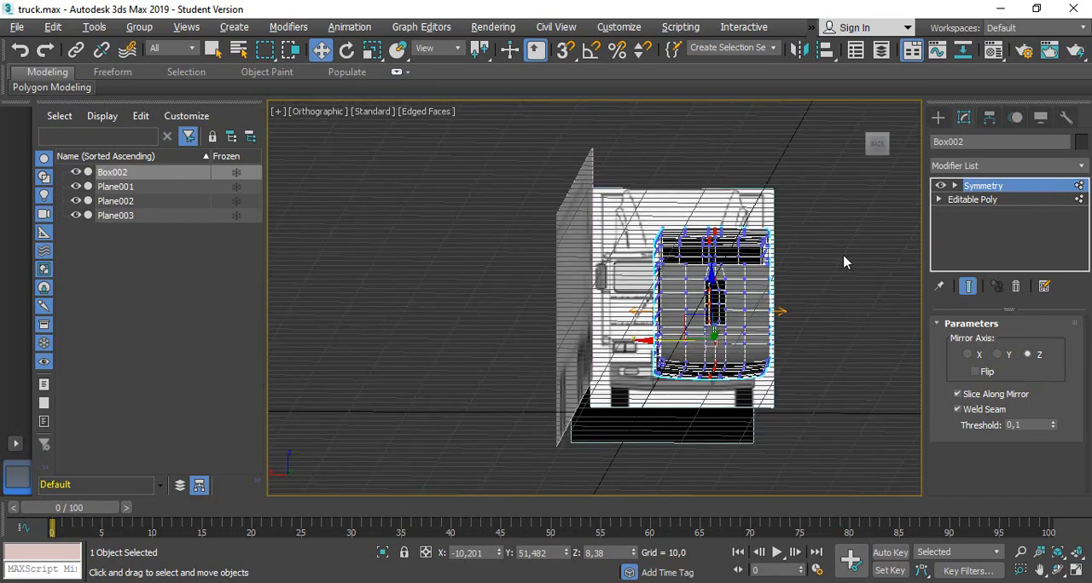
Activate the Symmetry modifier's Mirror sub-object and shift the mirror plane sideways to about X -8.36
click(875, 144)
scroll(866, 292, up, 4)
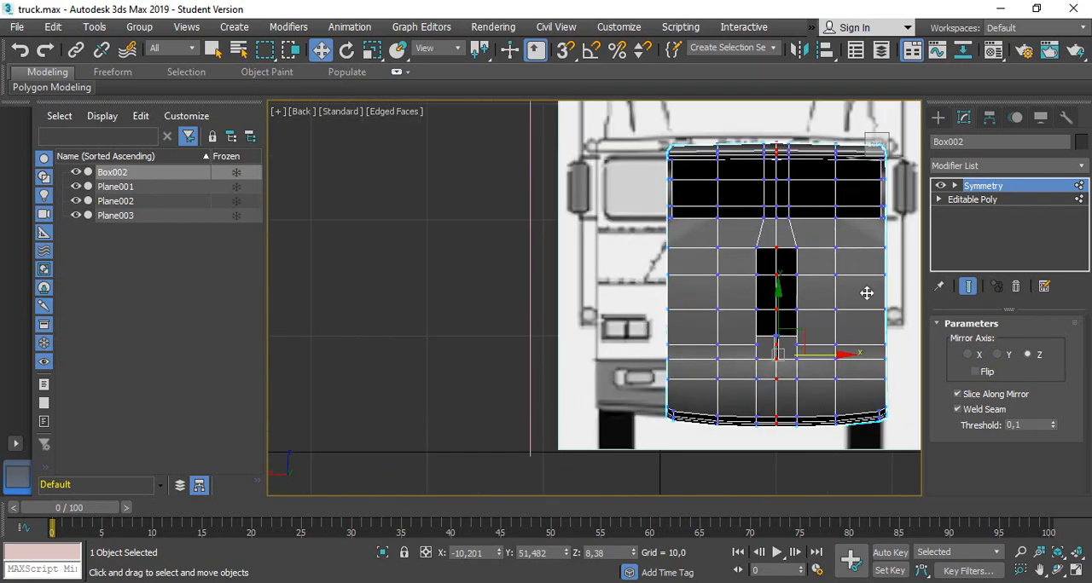
alt+middle_drag(759, 348, 784, 370)
click(955, 186)
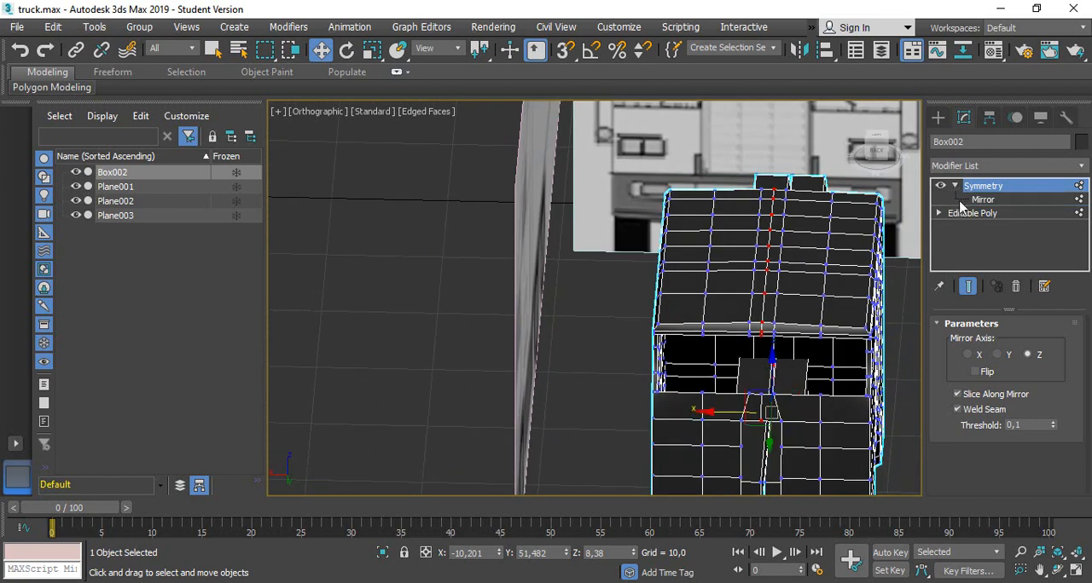
click(983, 201)
middle_drag(895, 352, 898, 315)
drag(713, 245, 701, 245)
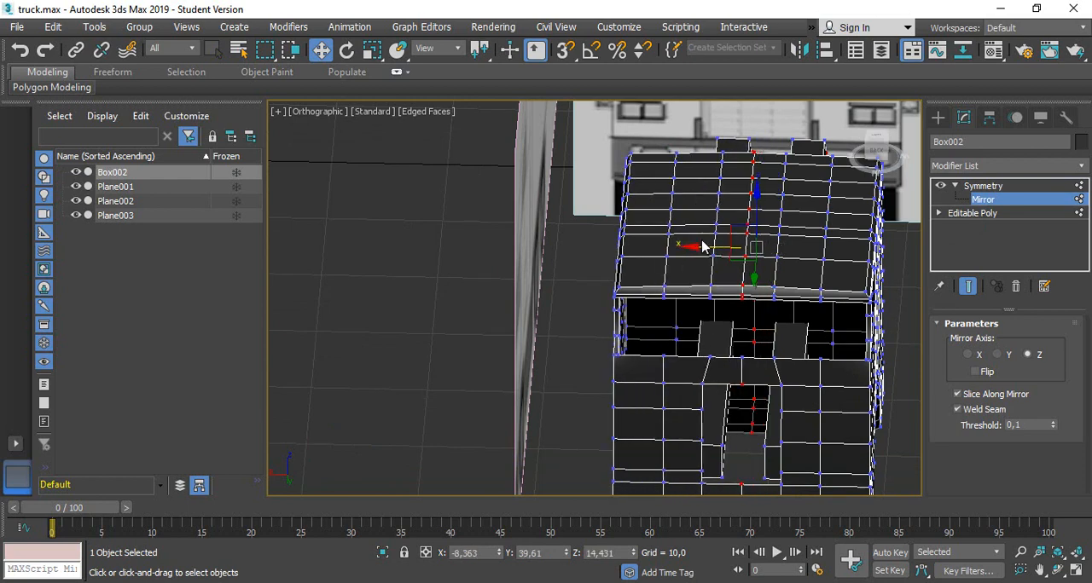
In the back view, align the mirror plane with the cab's centre seam at about X -7.07
click(879, 151)
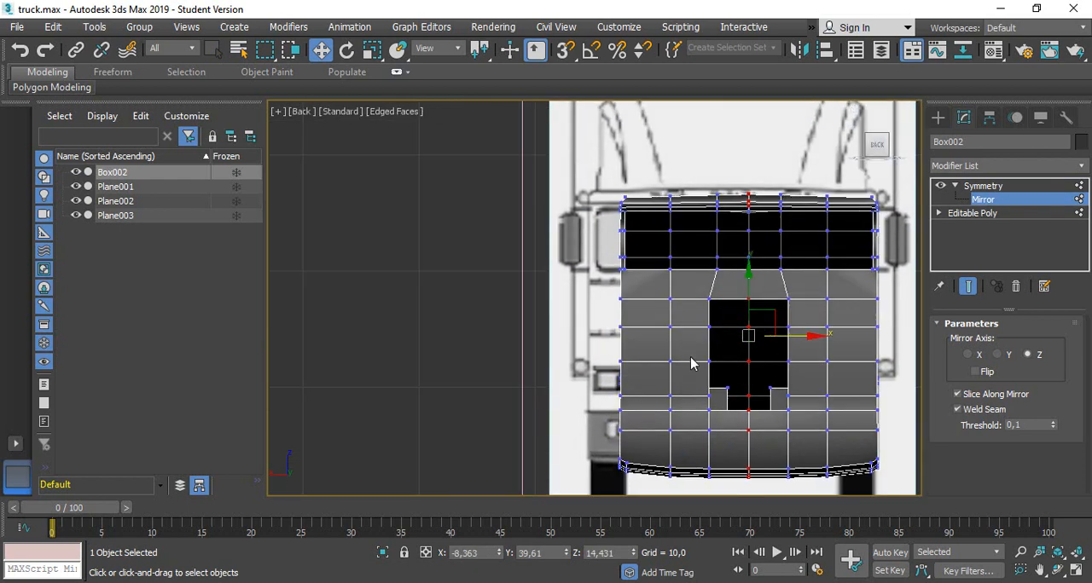
drag(805, 335, 791, 334)
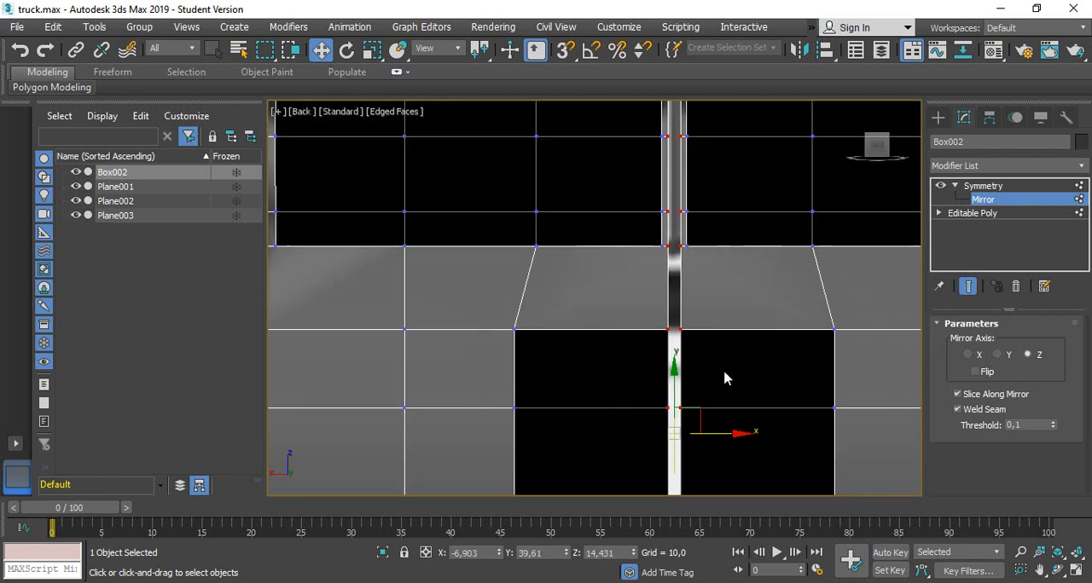
scroll(724, 378, up, 5)
drag(730, 435, 735, 435)
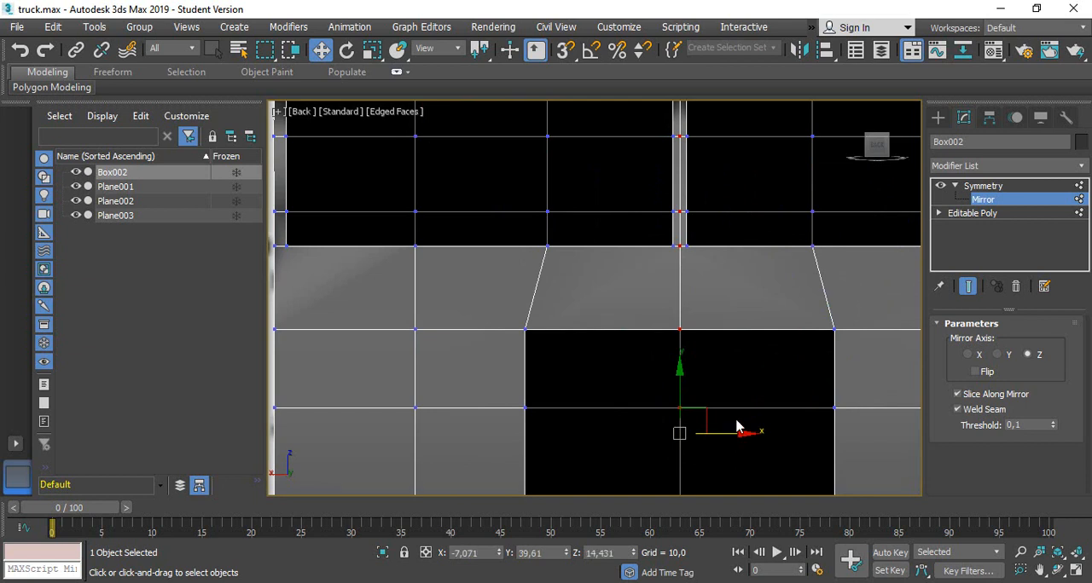
scroll(737, 423, down, 5)
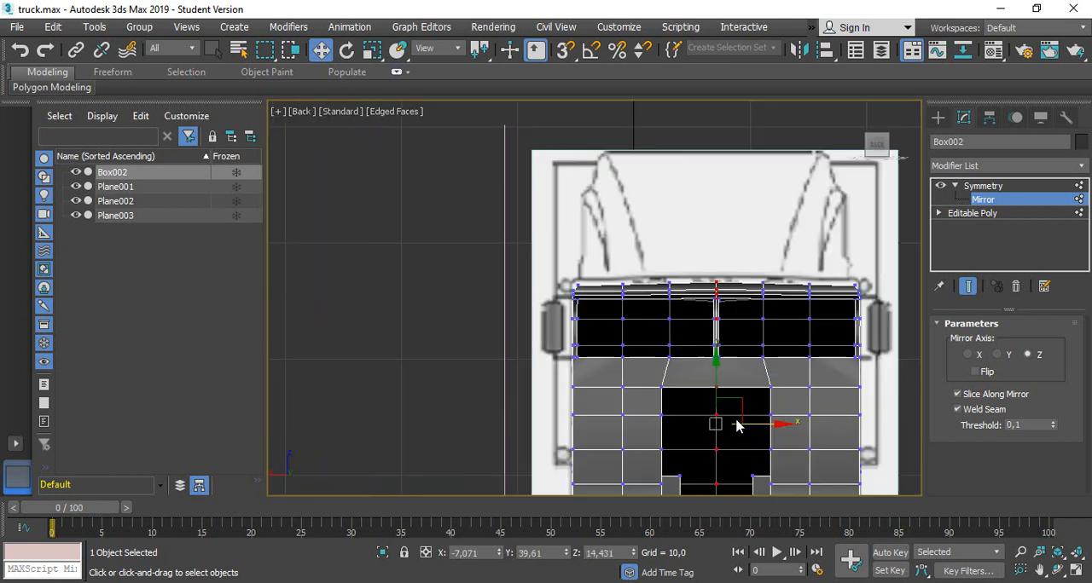
Nudge the Symmetry mirror plane along X to about -7.14 at the cab's centre
click(957, 187)
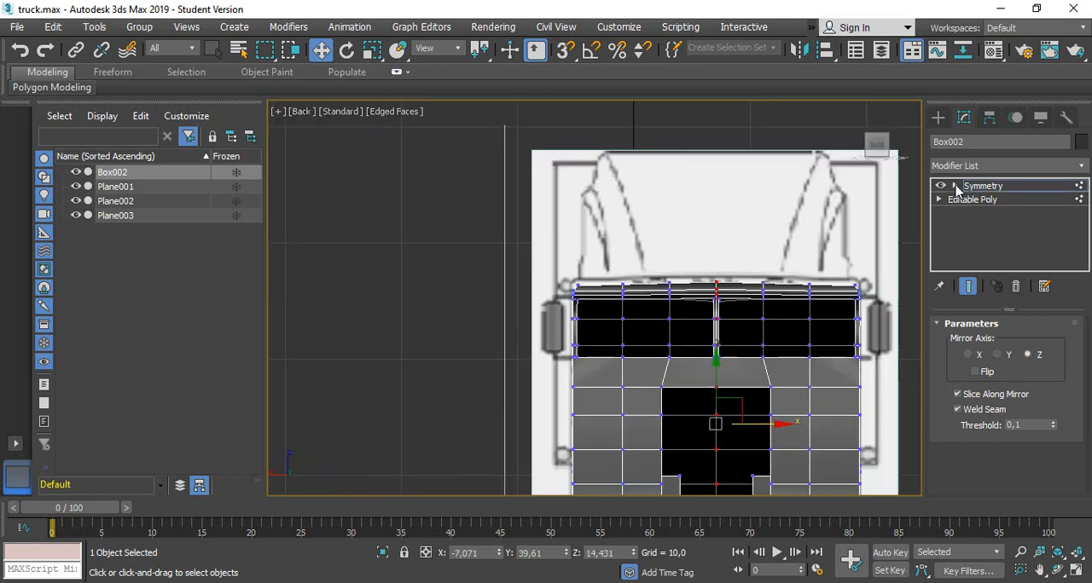
click(956, 187)
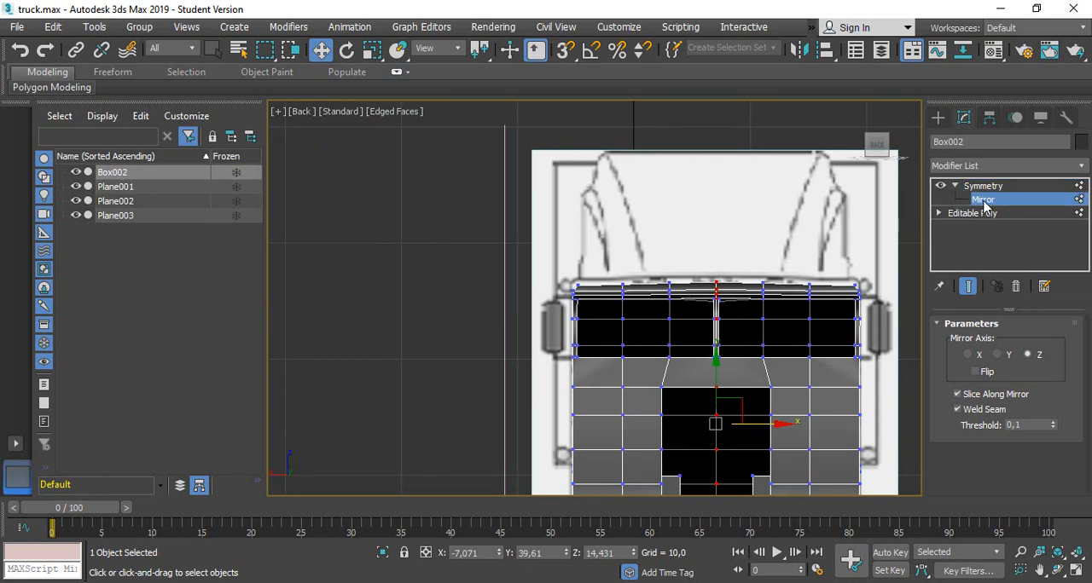
scroll(806, 321, down, 3)
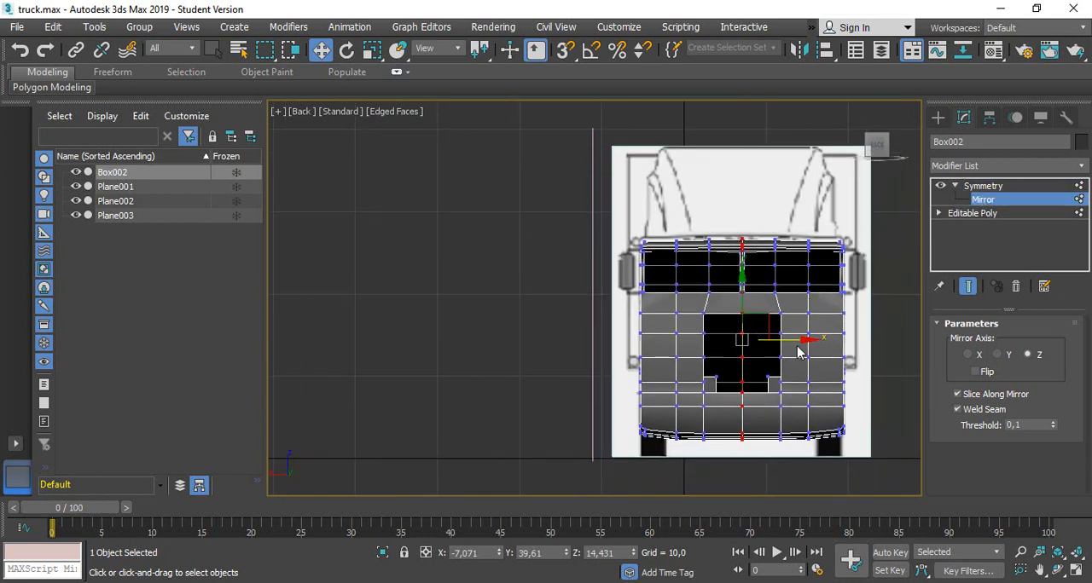
drag(798, 343, 751, 344)
scroll(786, 343, up, 3)
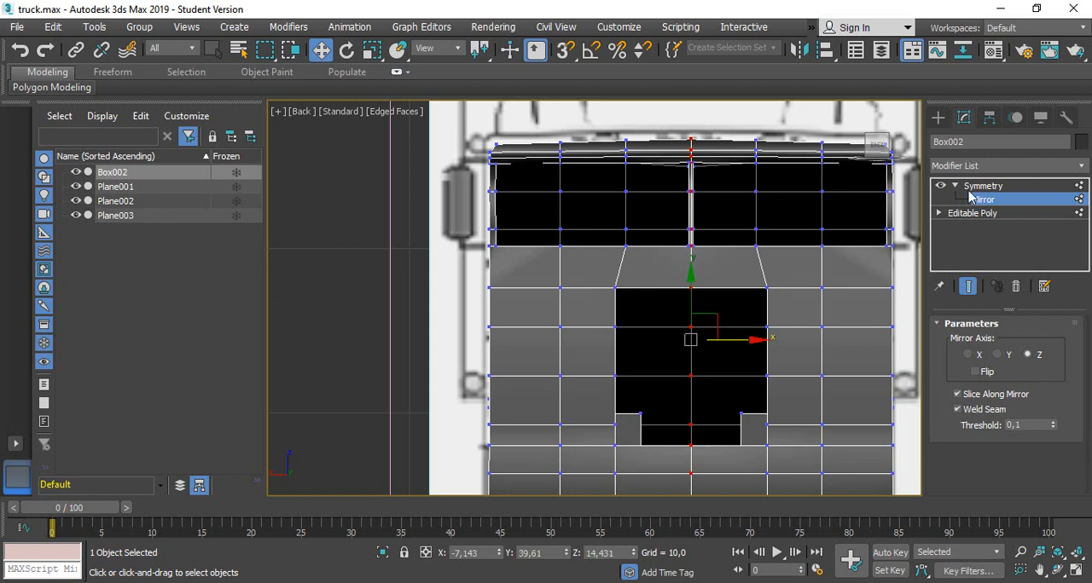
Finish editing the Symmetry modifier's Mirror sub-object and return to the modifier level
click(954, 185)
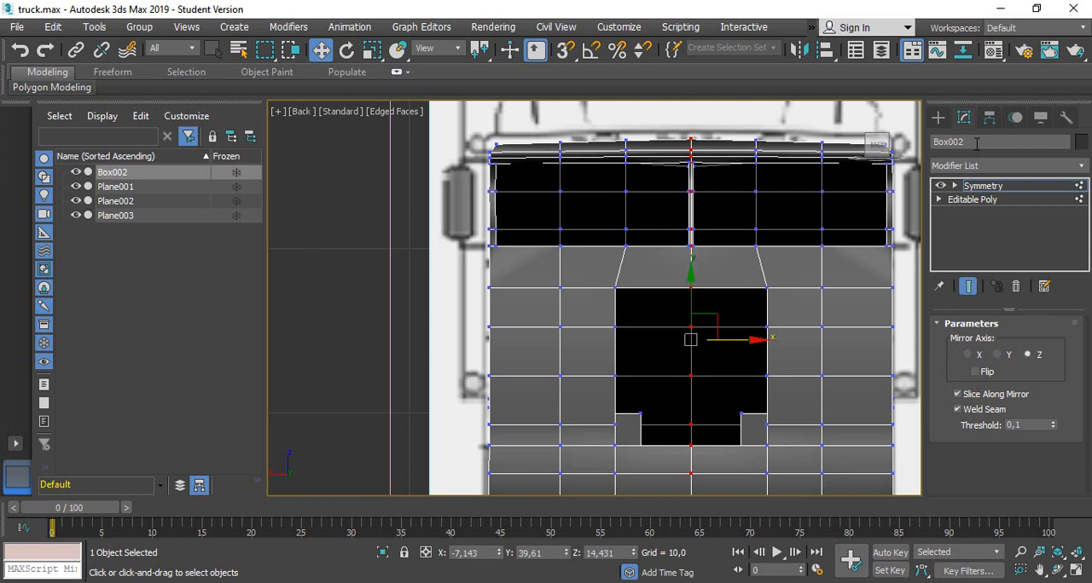
click(955, 186)
click(981, 200)
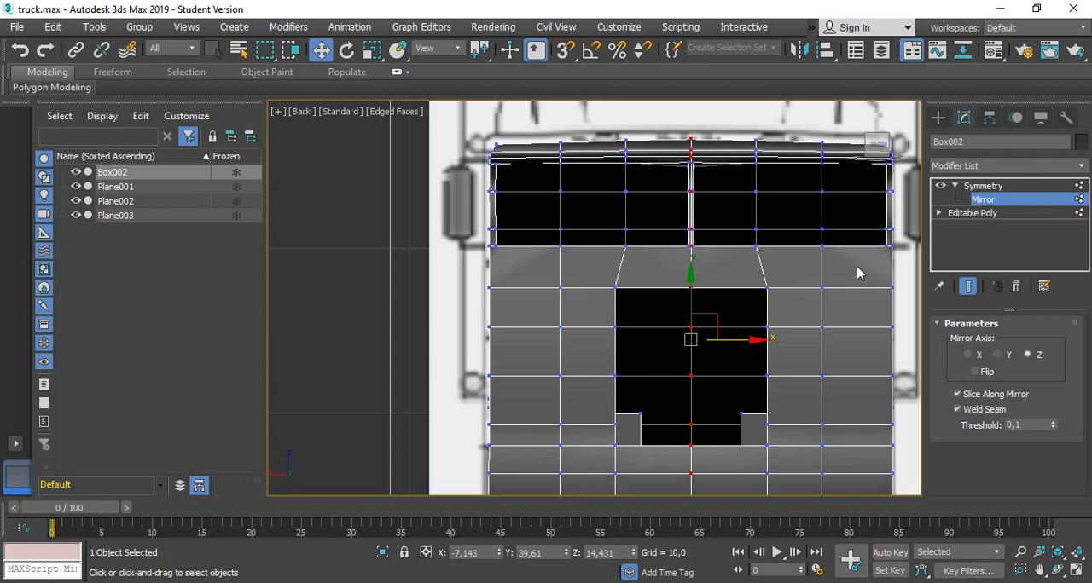
click(955, 186)
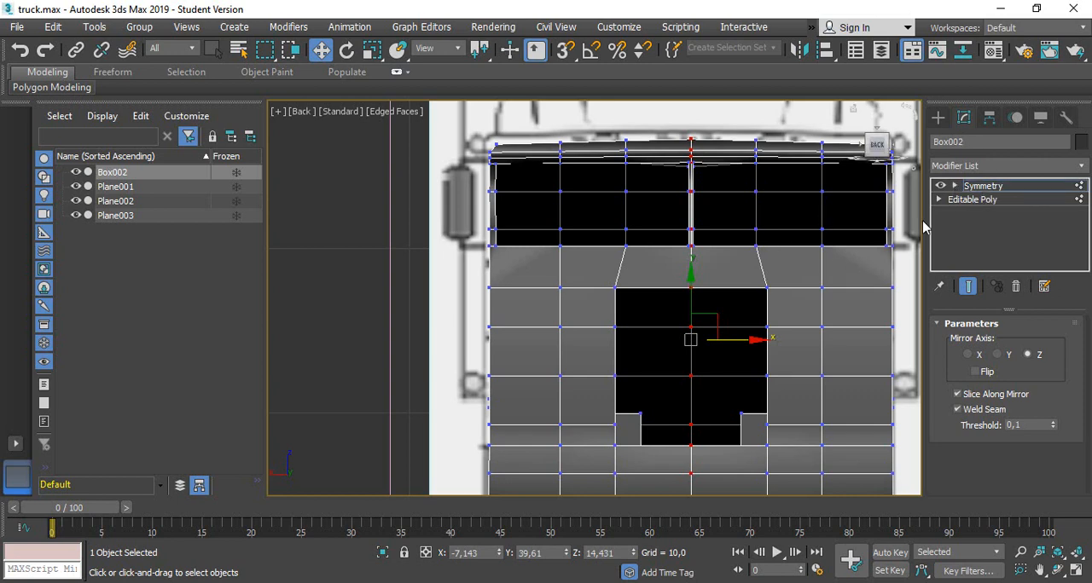
Examine the mirrored cab and chassis rails from above, the side and the front
scroll(633, 292, down, 5)
alt+middle_drag(707, 309, 615, 352)
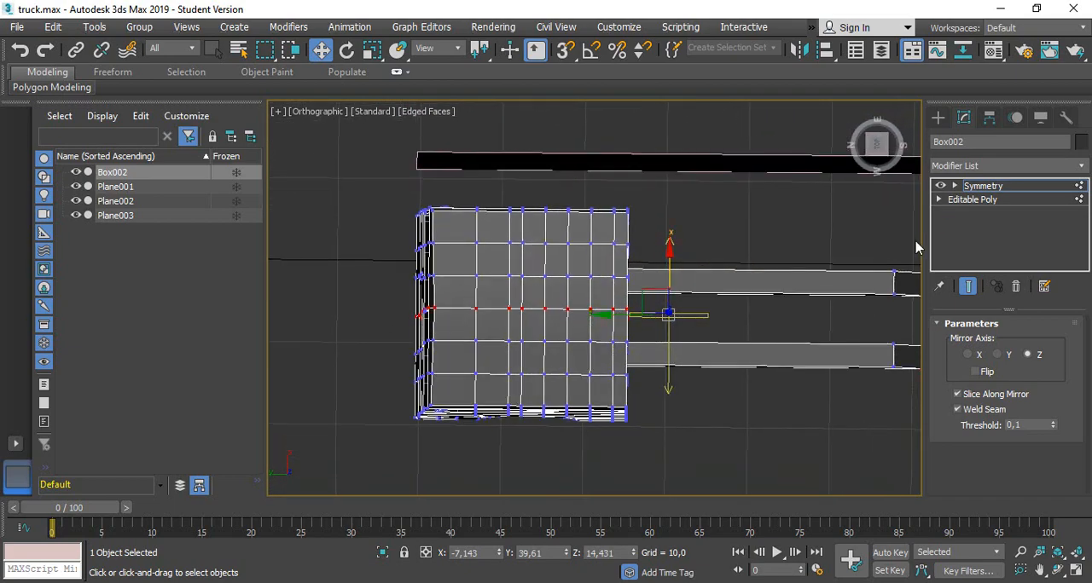
click(879, 146)
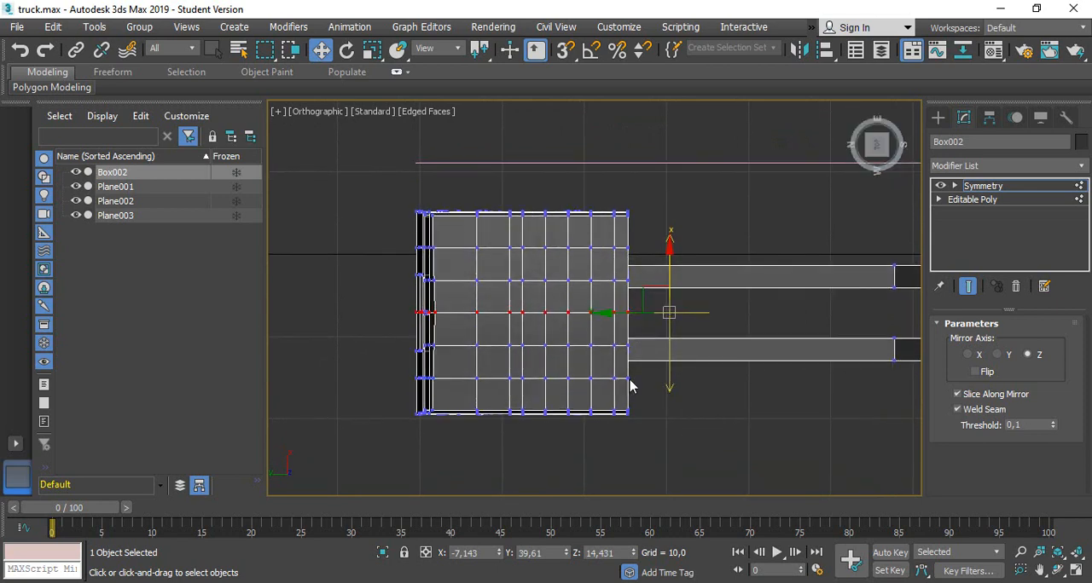
middle_drag(849, 293, 788, 290)
alt+middle_drag(747, 441, 775, 327)
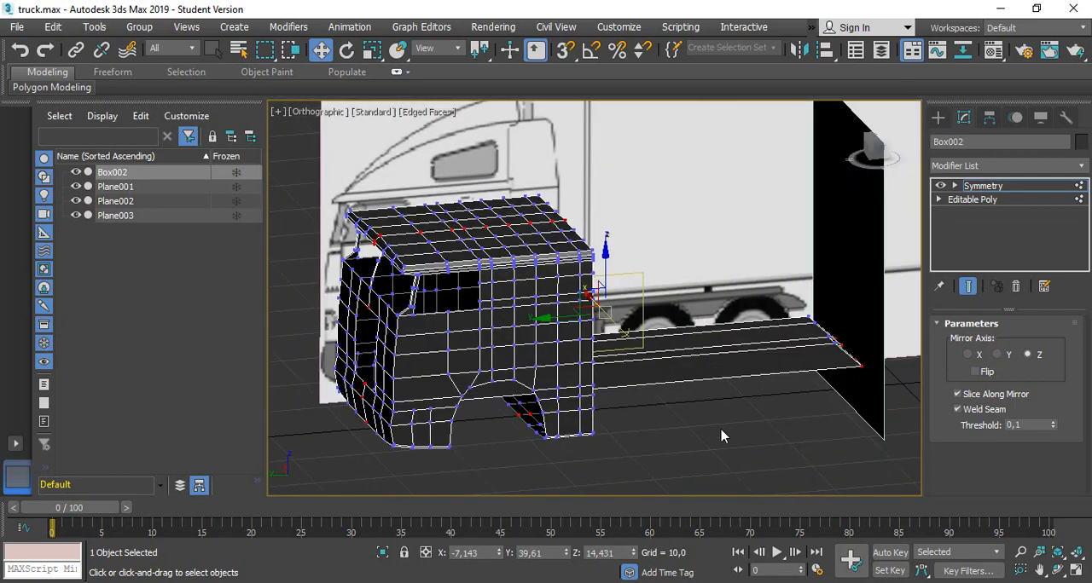
scroll(720, 436, up, 2)
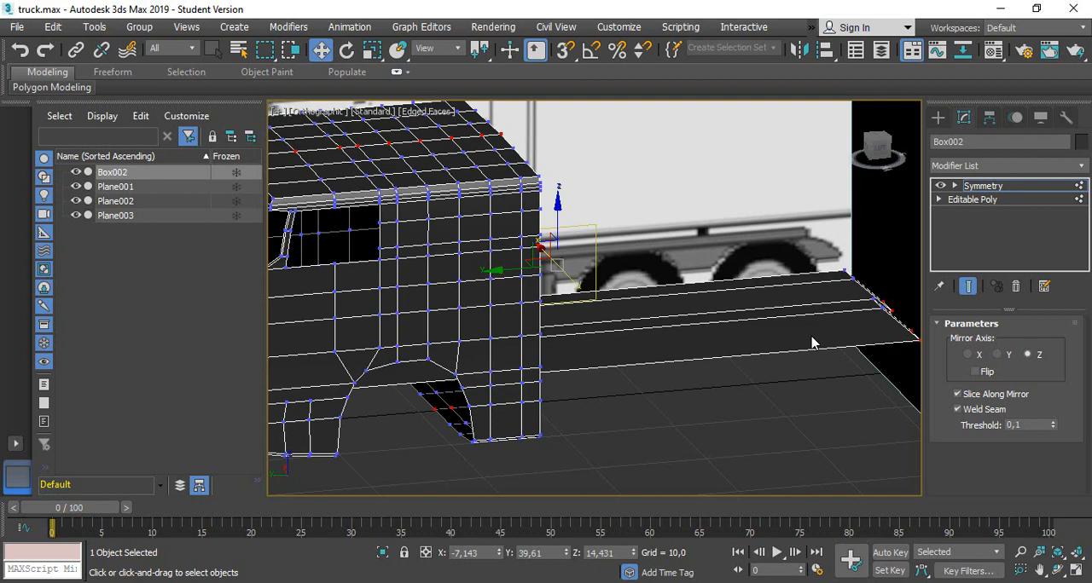
scroll(812, 343, down, 2)
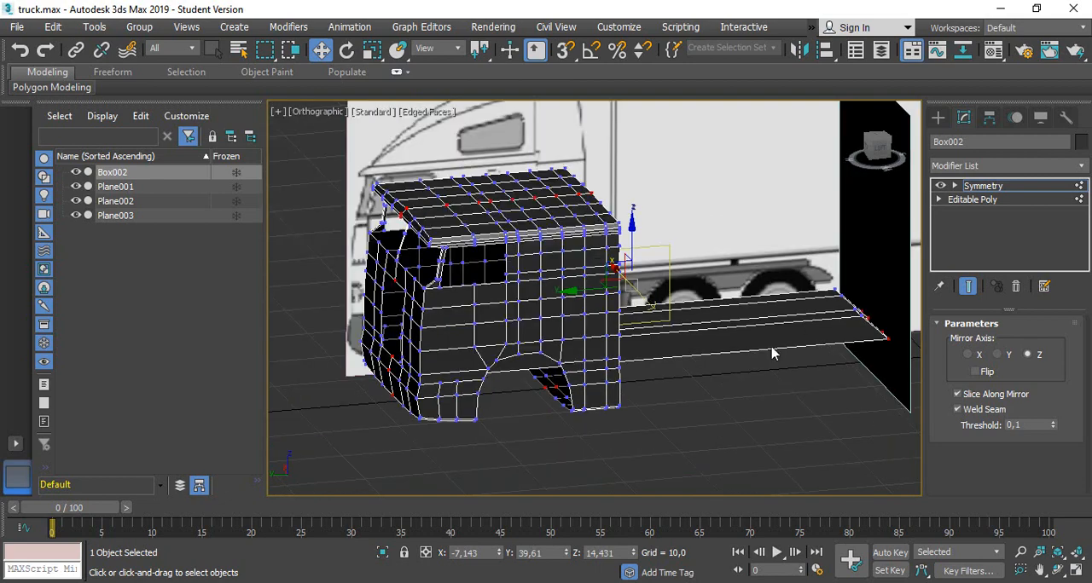
alt+middle_drag(628, 427, 566, 397)
scroll(592, 349, up, 1)
scroll(592, 349, down, 1)
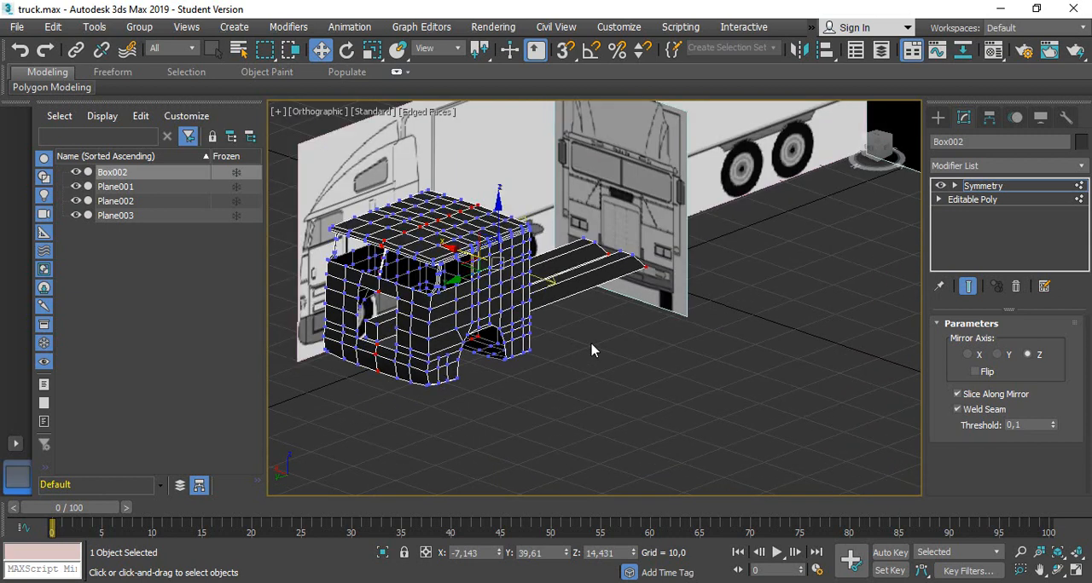
scroll(592, 349, up, 1)
Deselect the truck and create a cylinder on the ground behind the cab, radius about 5.96 and height about 3.31
click(938, 118)
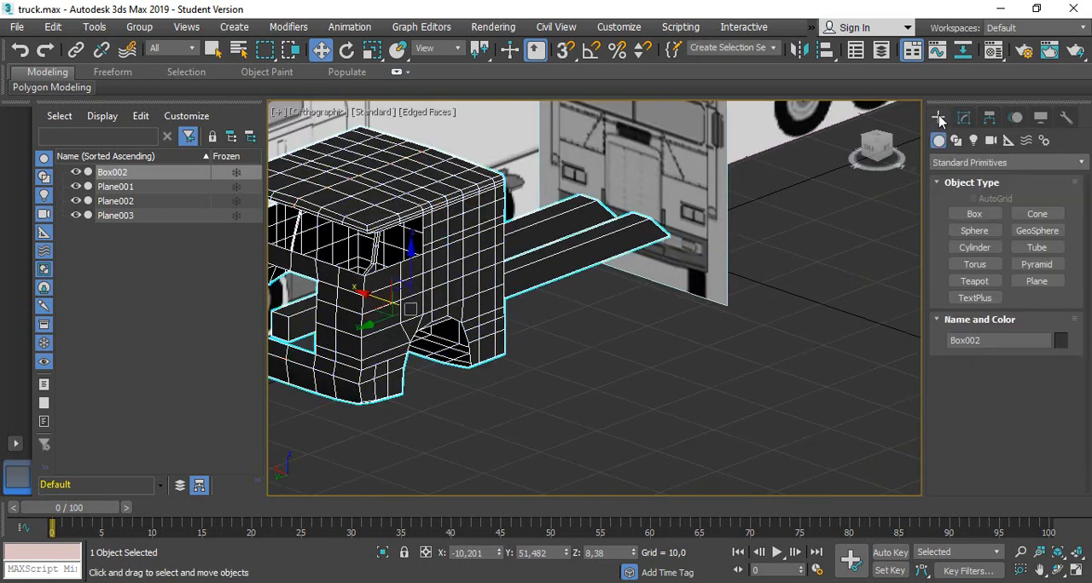
click(608, 430)
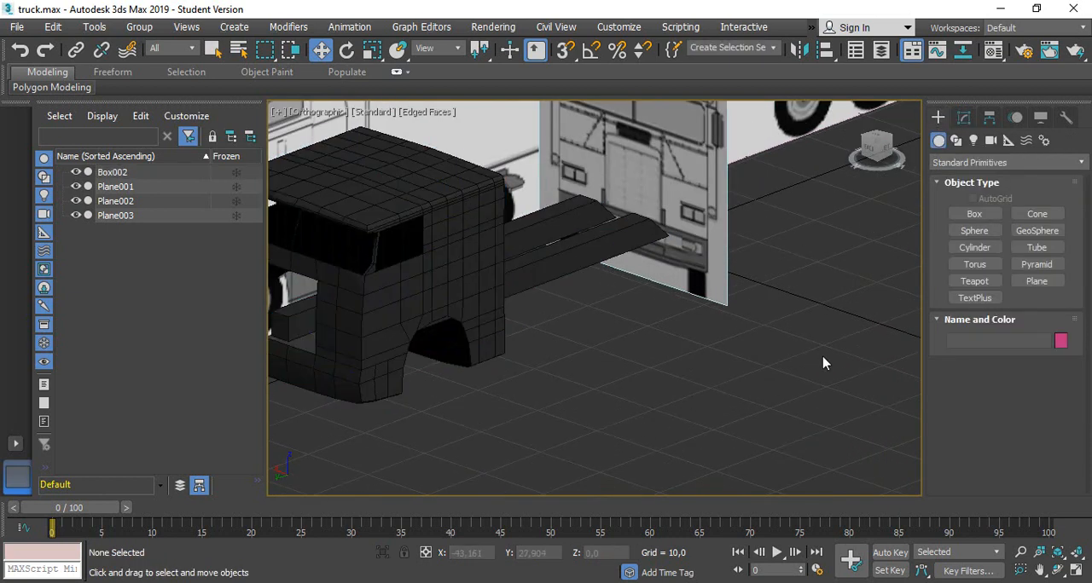
click(975, 247)
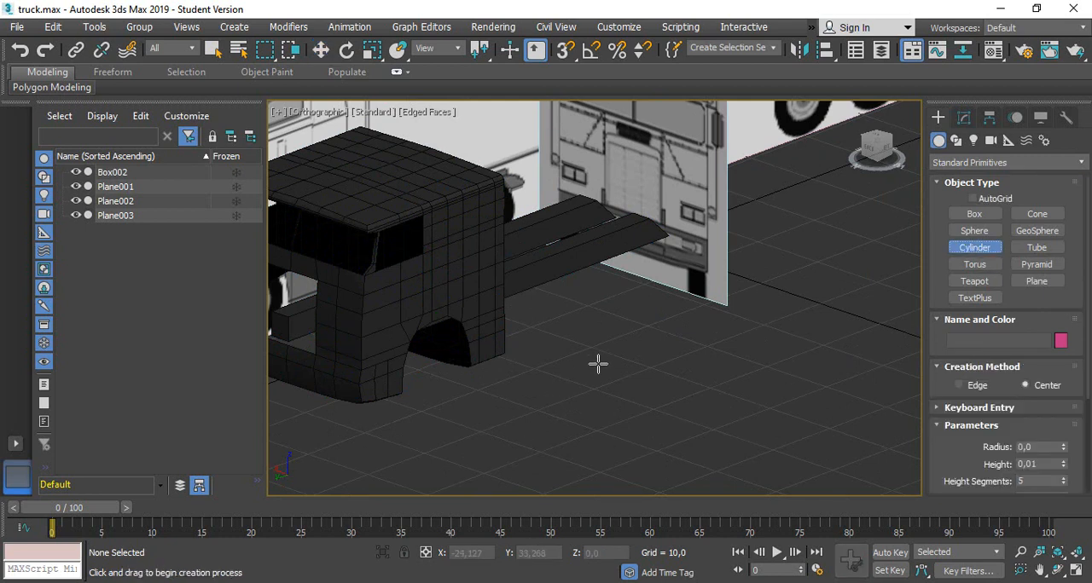
drag(595, 386, 611, 401)
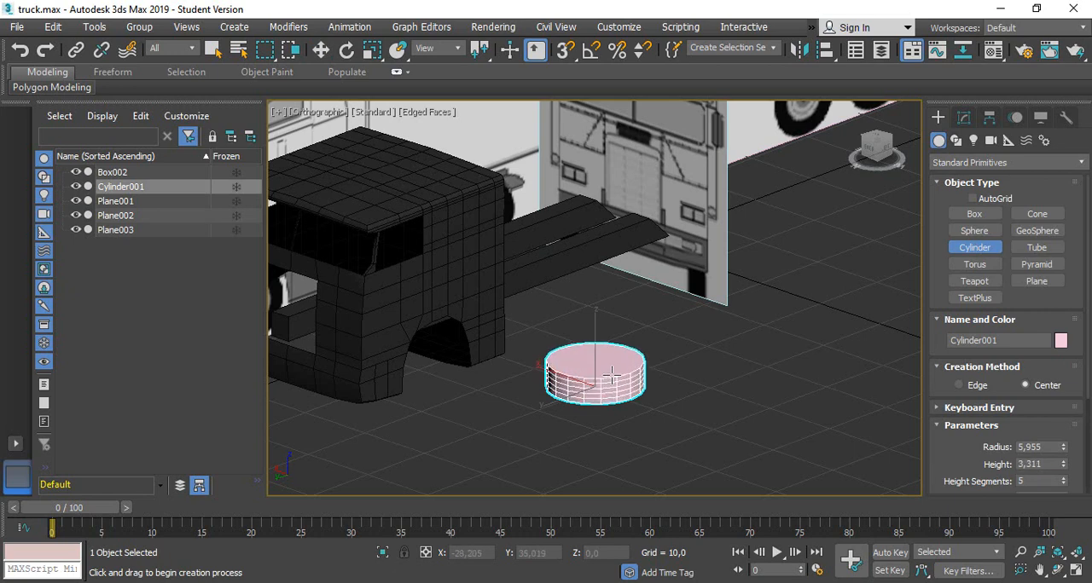
Rotate the cylinder to exactly -90 degrees about Y so that it stands upright like a wheel
key(z)
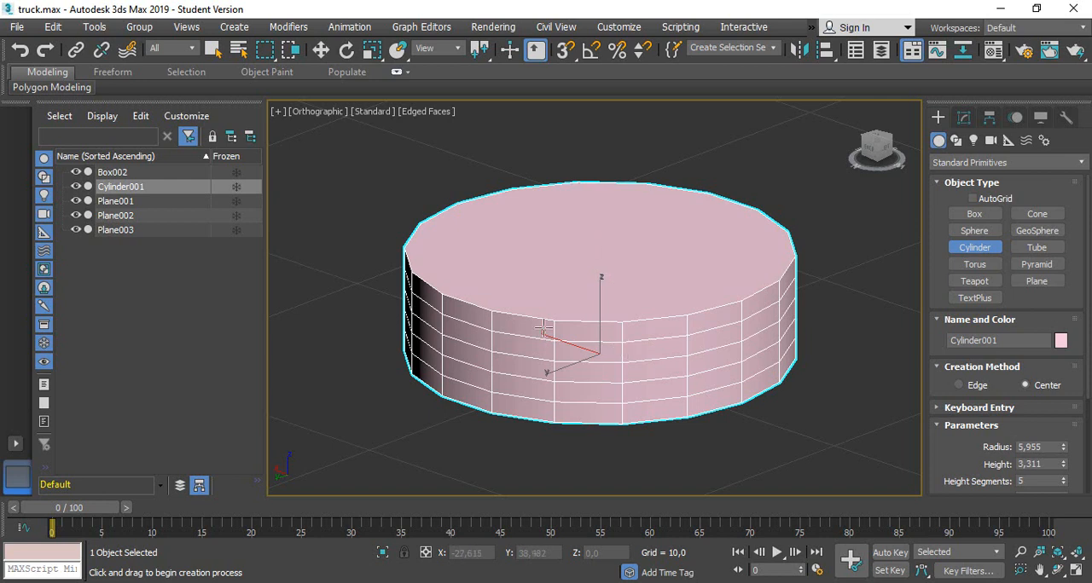
click(346, 51)
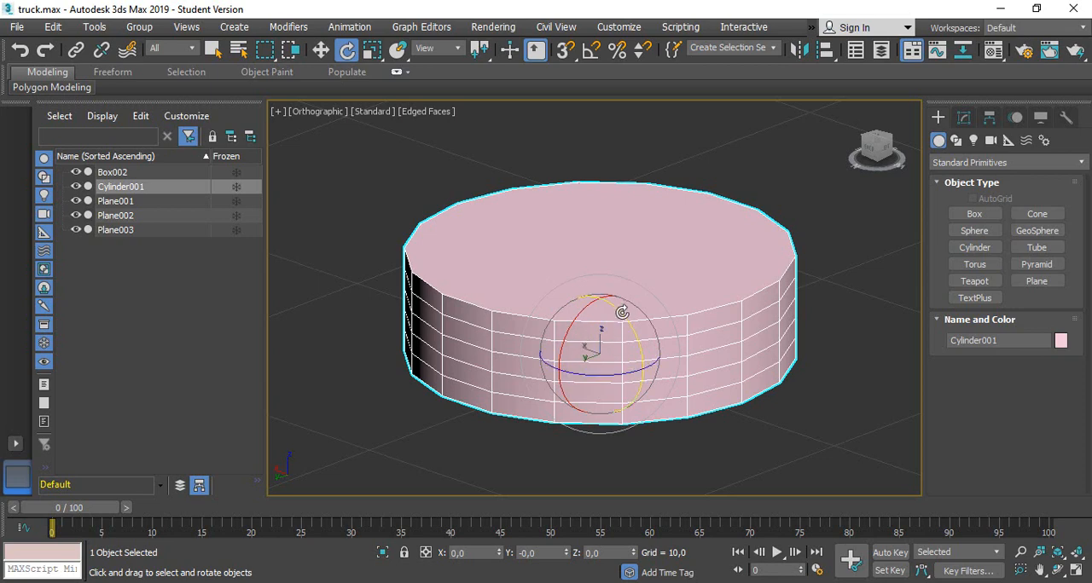
drag(622, 312, 624, 407)
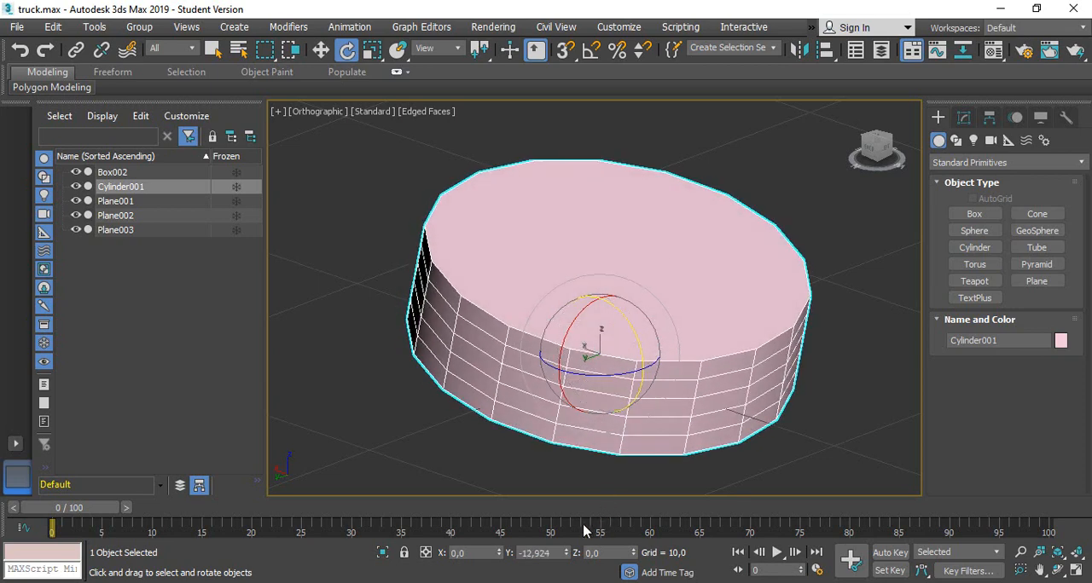
key(ctrl+z)
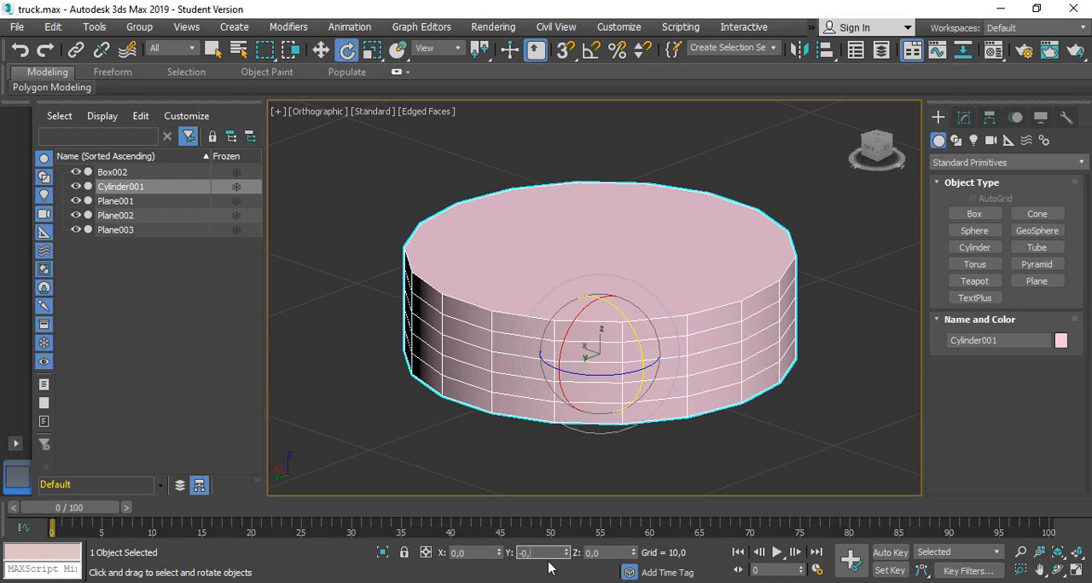
text(-90)
key(Return)
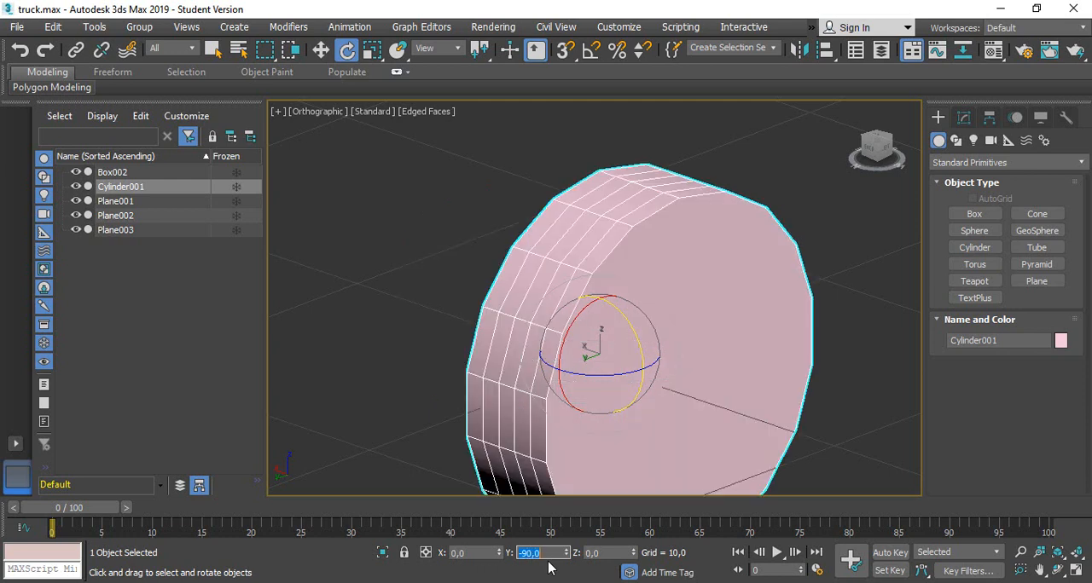
In the left view, move the cab and chassis forward along Y to about 114.27 to uncover the side blueprint
click(324, 51)
scroll(384, 141, down, 5)
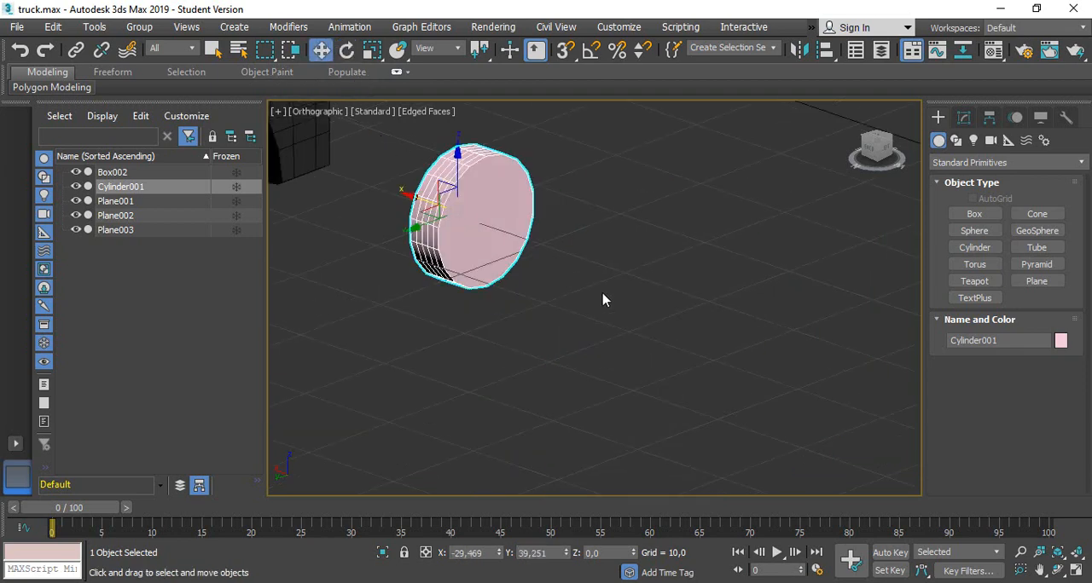
click(883, 159)
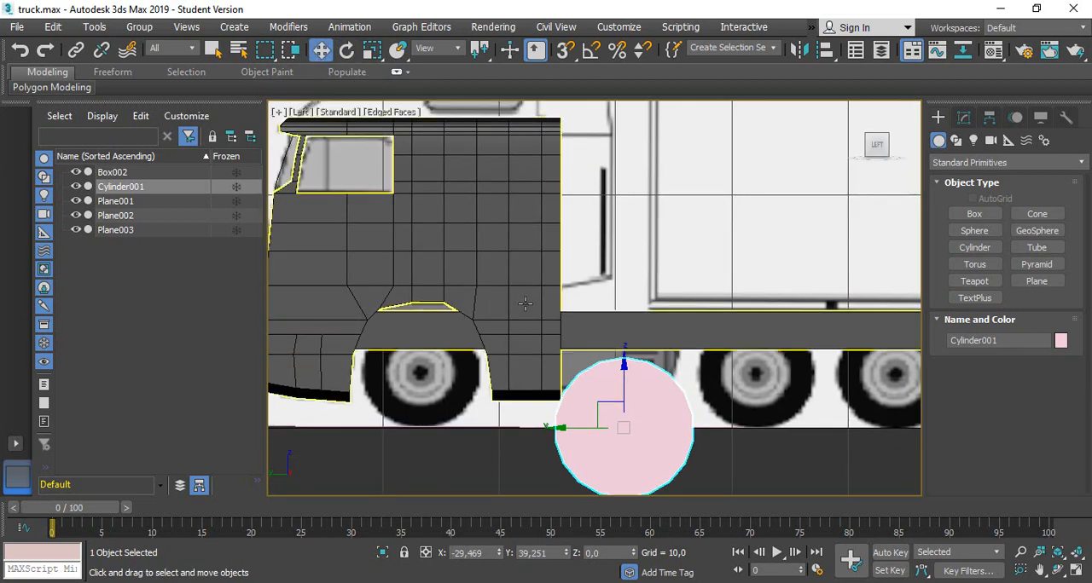
click(524, 303)
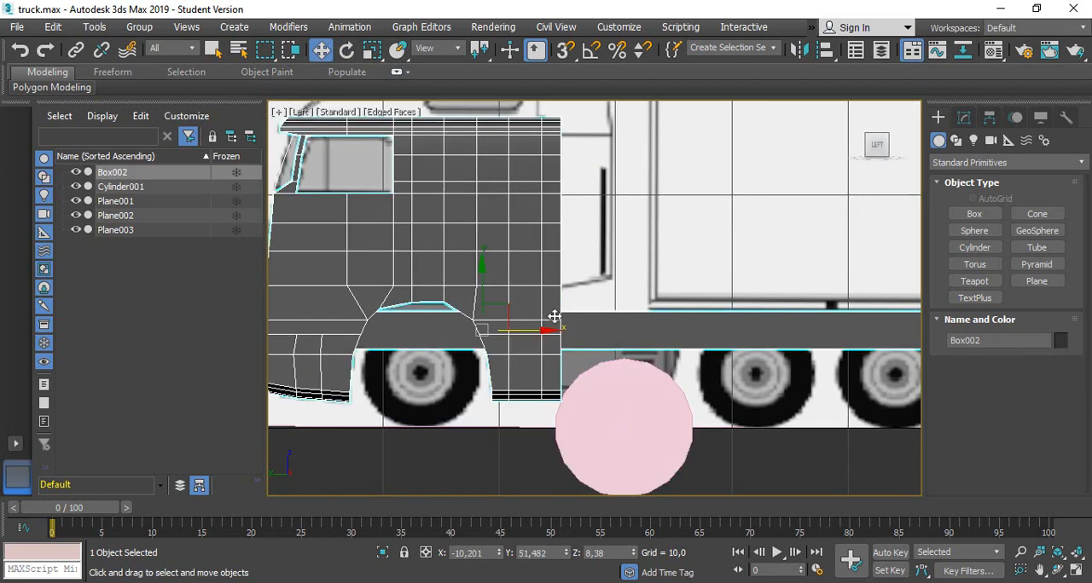
scroll(546, 314, down, 3)
drag(575, 324, 206, 322)
scroll(461, 381, up, 3)
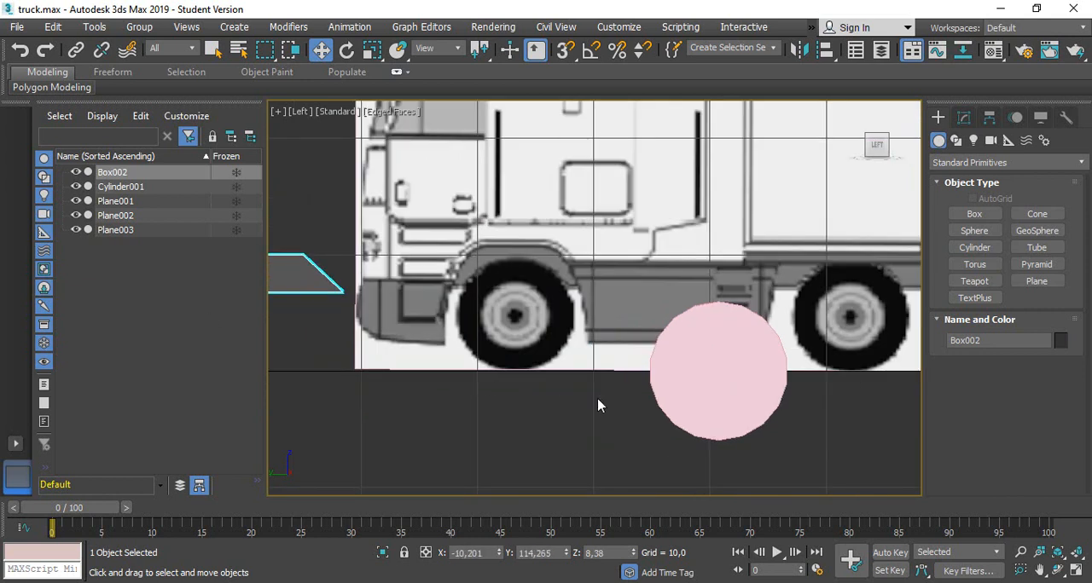
Make the cylinder see-through and move it over the blueprint's front wheel, to about Y 56.75 and Z 4.69
click(734, 373)
drag(780, 373, 580, 372)
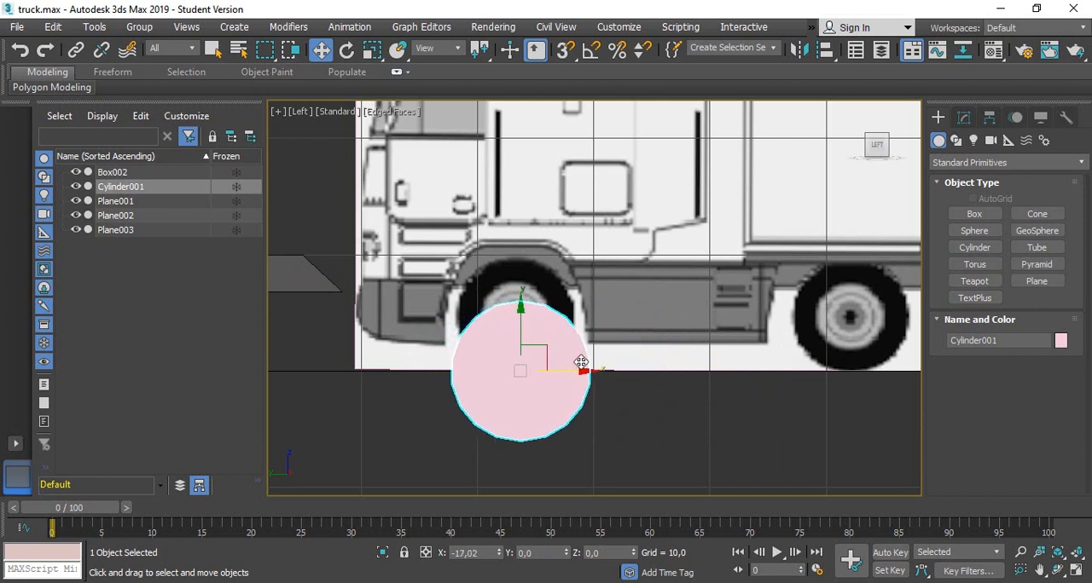
key(alt+x)
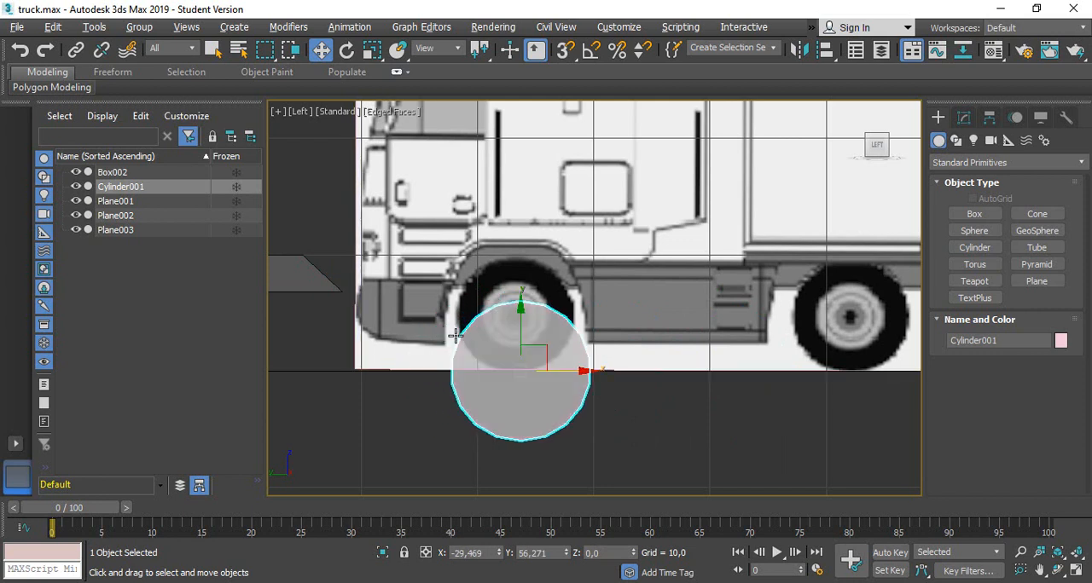
scroll(521, 331, up, 2)
drag(556, 334, 539, 254)
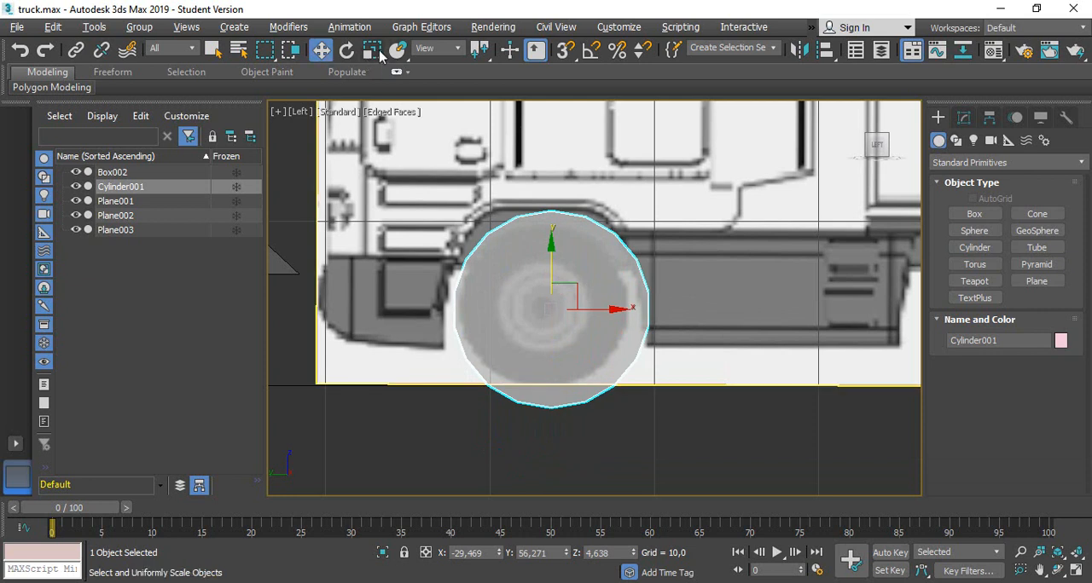
drag(608, 310, 604, 310)
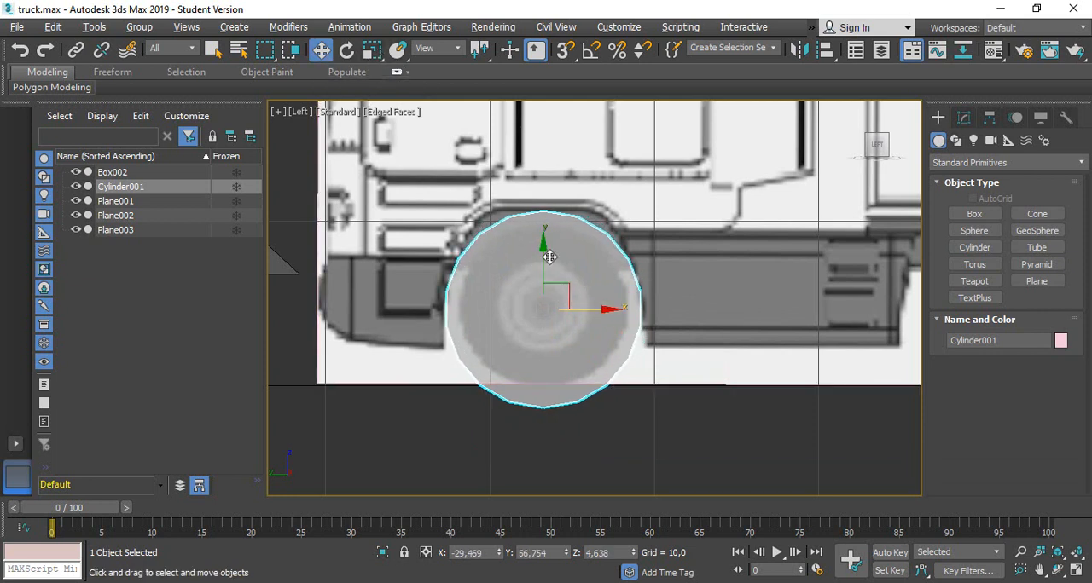
drag(546, 251, 545, 251)
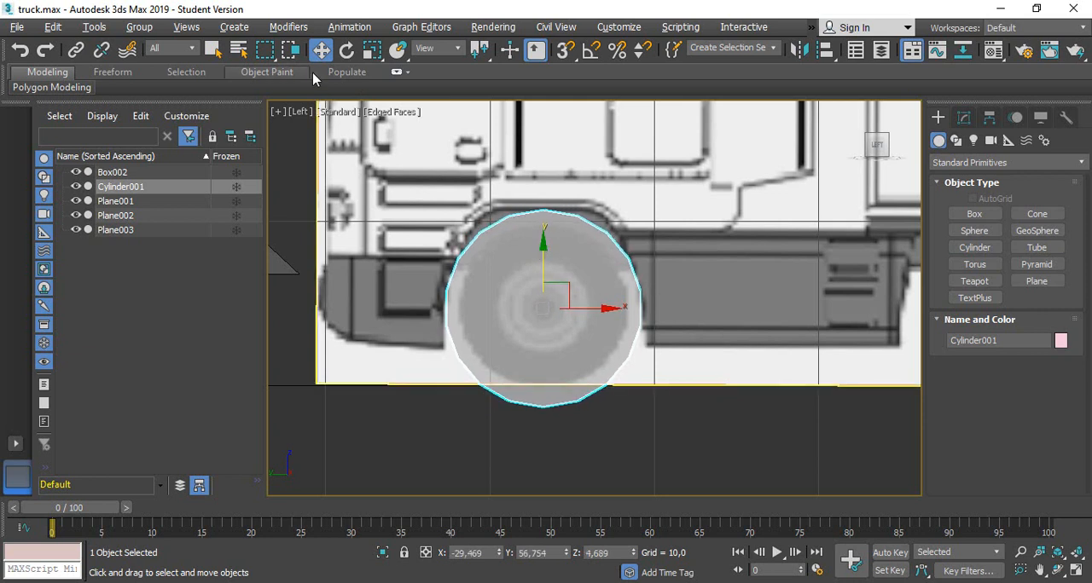
Scale the cylinder down uniformly to the blueprint's tyre size and align it at about Y 56.74, Z 5.03
click(372, 49)
drag(555, 292, 539, 313)
click(321, 49)
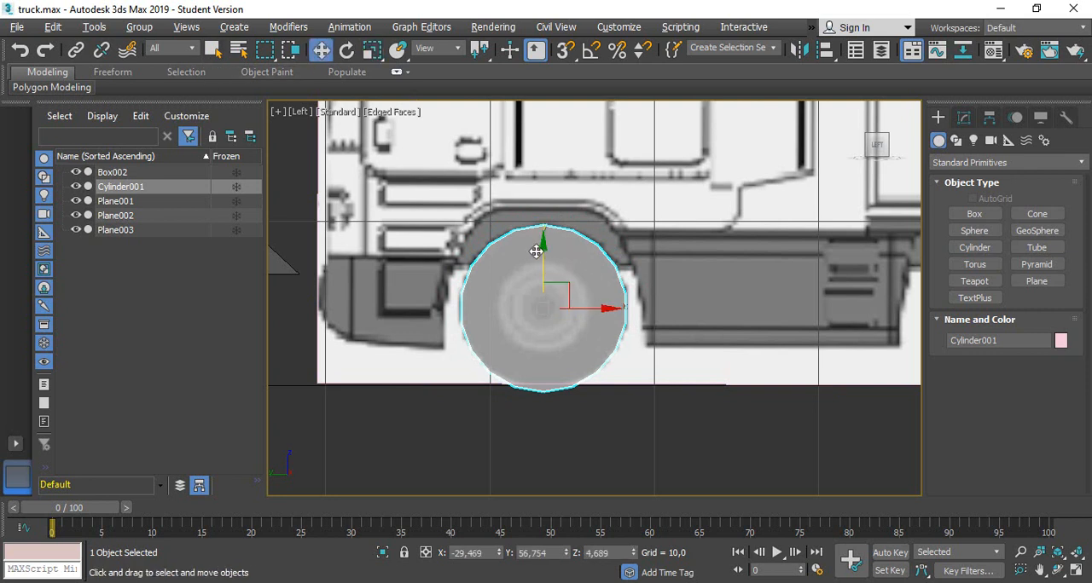
drag(536, 251, 536, 246)
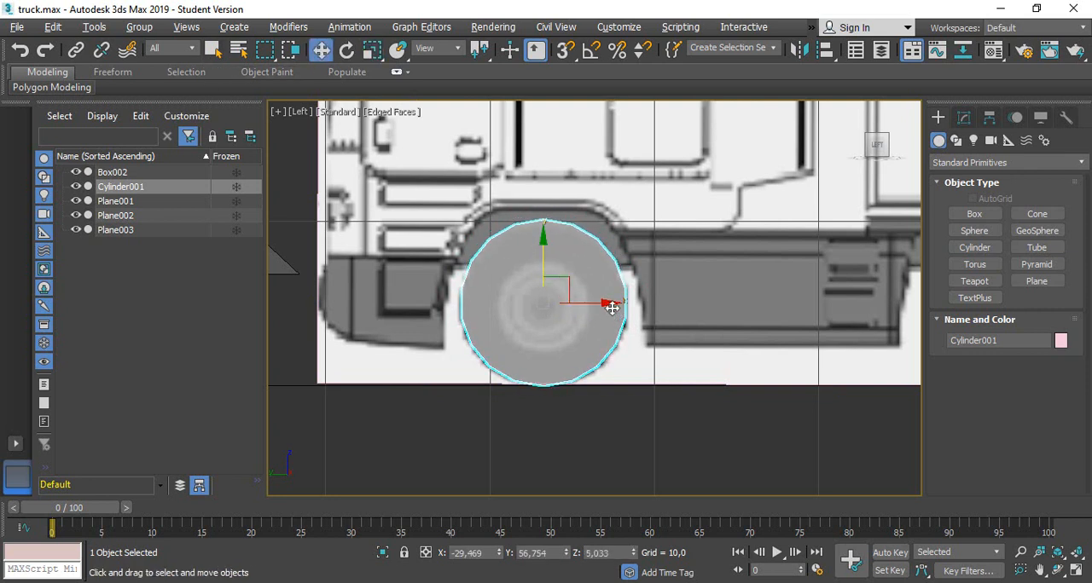
drag(606, 302, 591, 303)
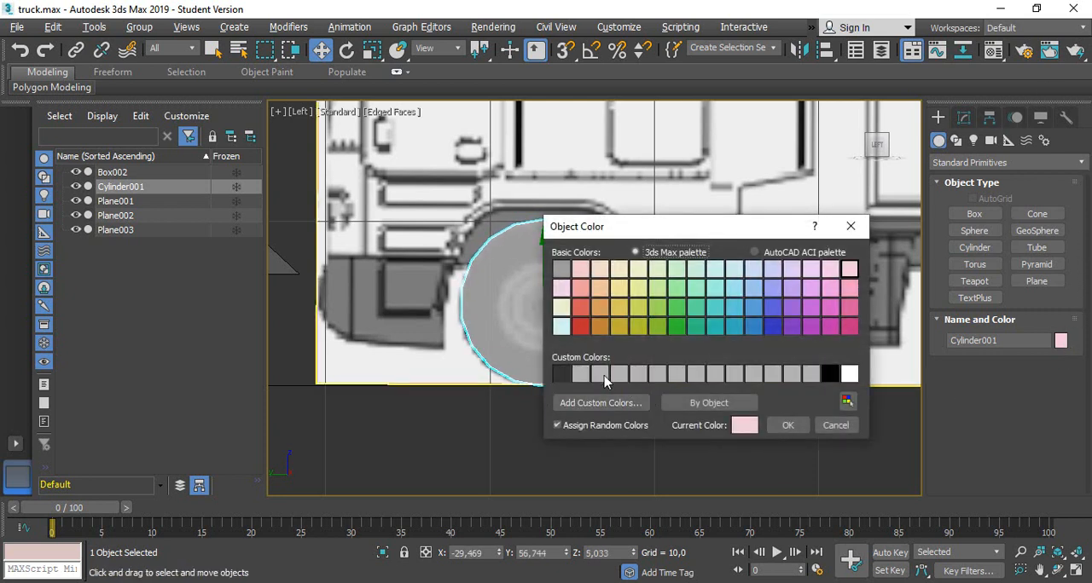
Set the wheel cylinder's object color to black
click(828, 374)
click(787, 426)
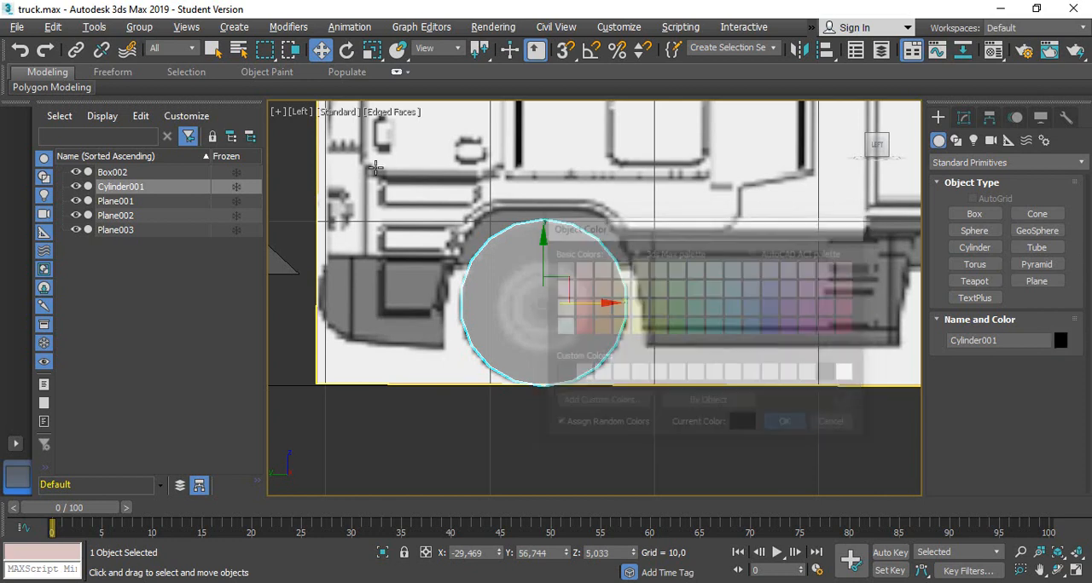
In the left view, move the cab and chassis back about 62.9 units onto the side blueprint, over the front wheel
alt+middle_drag(519, 271, 365, 383)
scroll(421, 261, down, 2)
scroll(420, 260, down, 2)
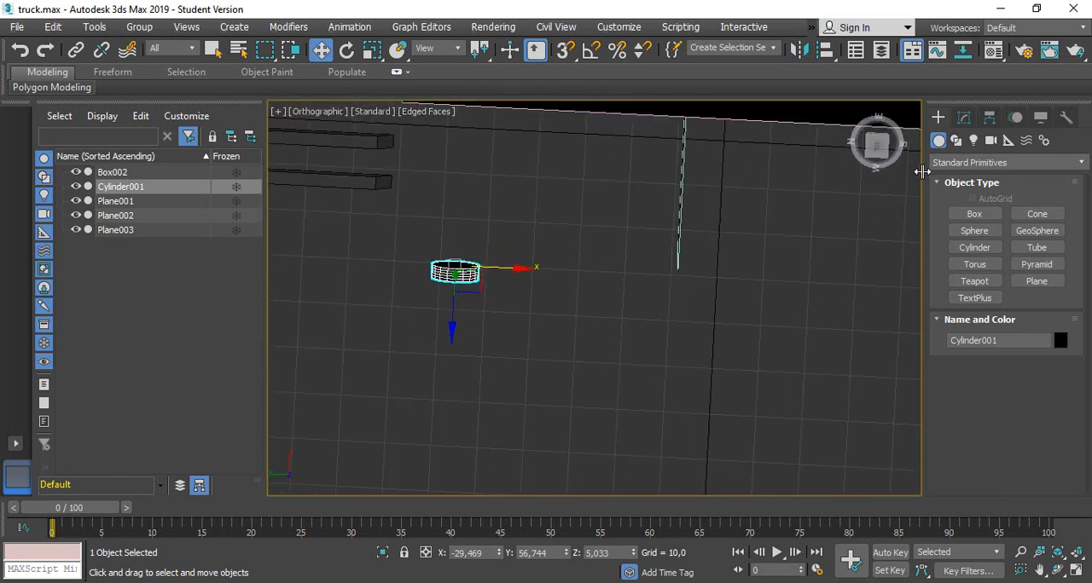
click(876, 147)
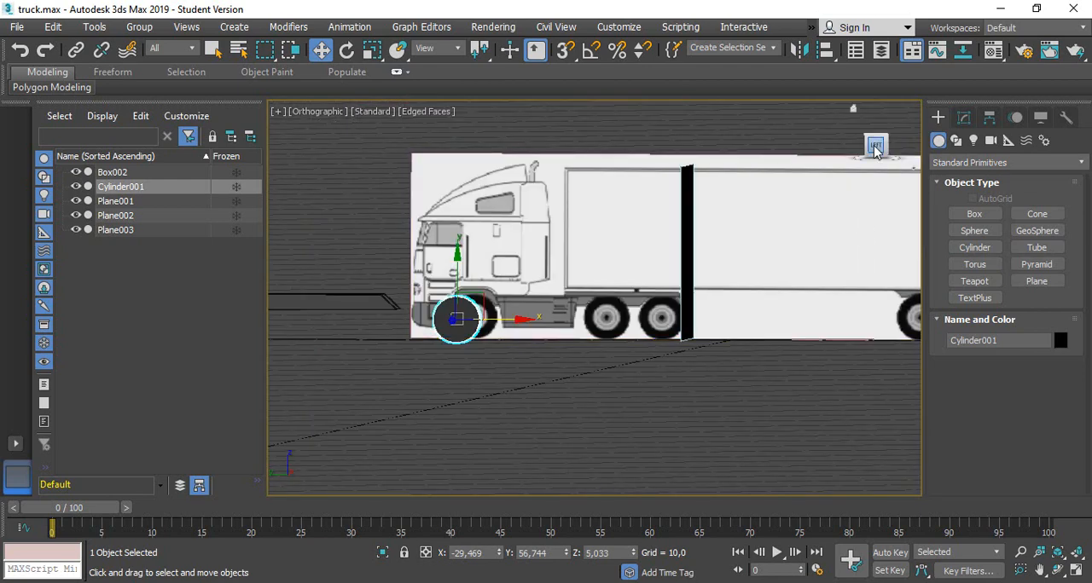
click(357, 300)
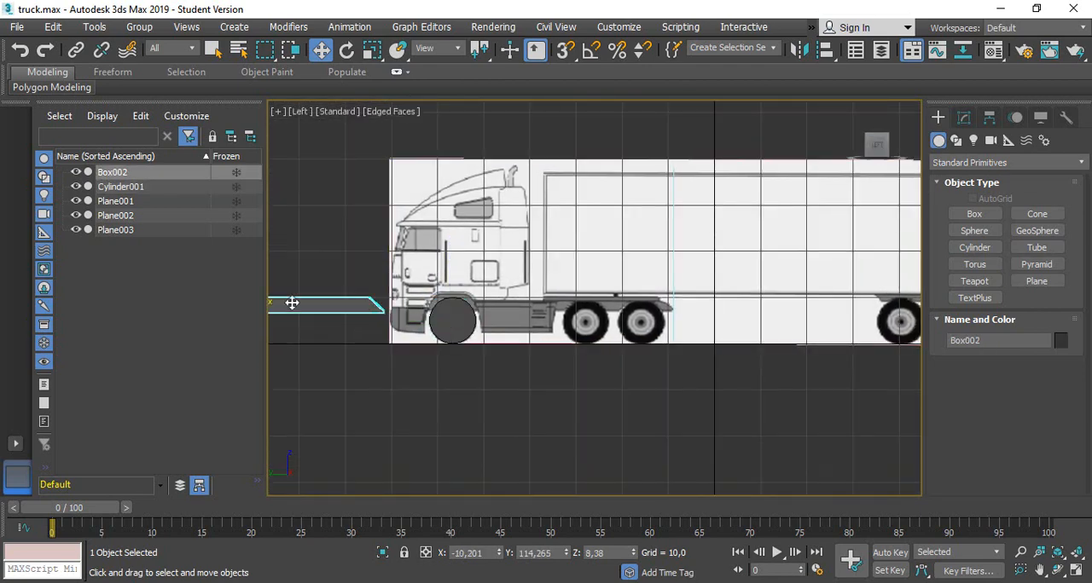
middle_drag(346, 272, 456, 278)
drag(338, 313, 629, 341)
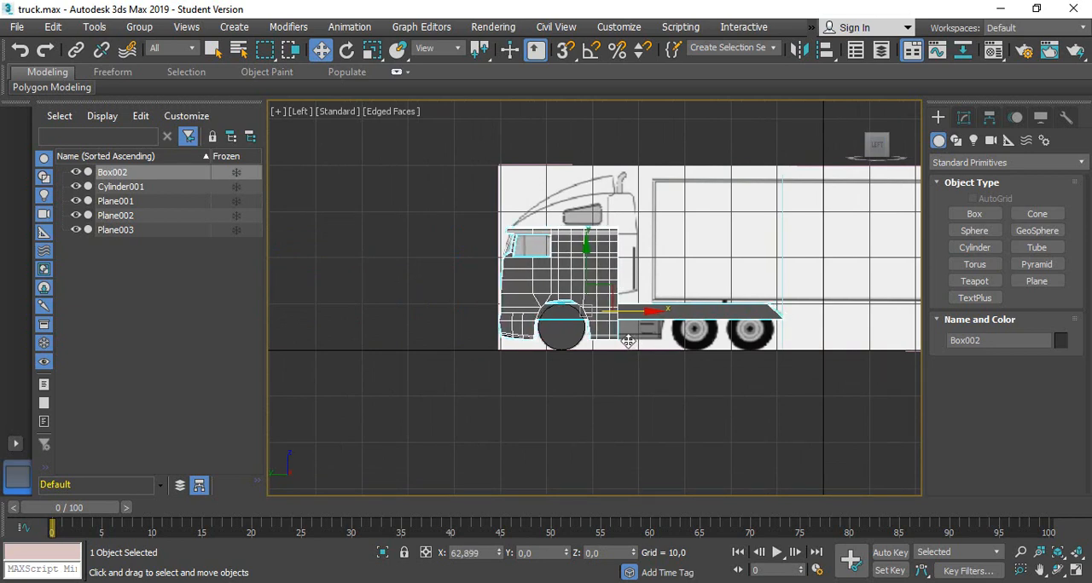
Scale the front wheel cylinder up slightly and raise it to about Z 5.35 so it rests on the ground line
scroll(565, 308, up, 4)
click(564, 312)
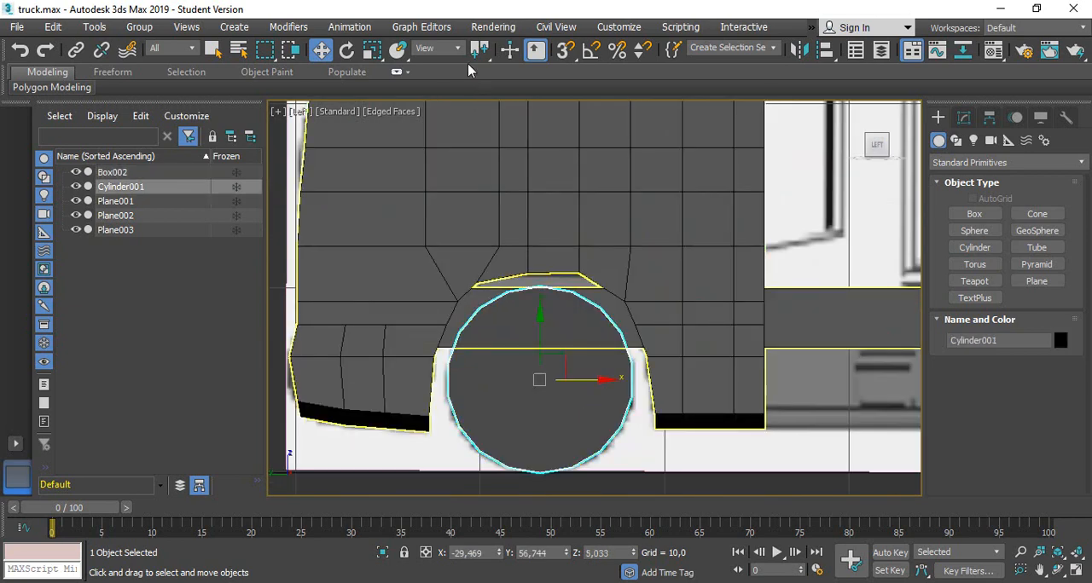
key(r)
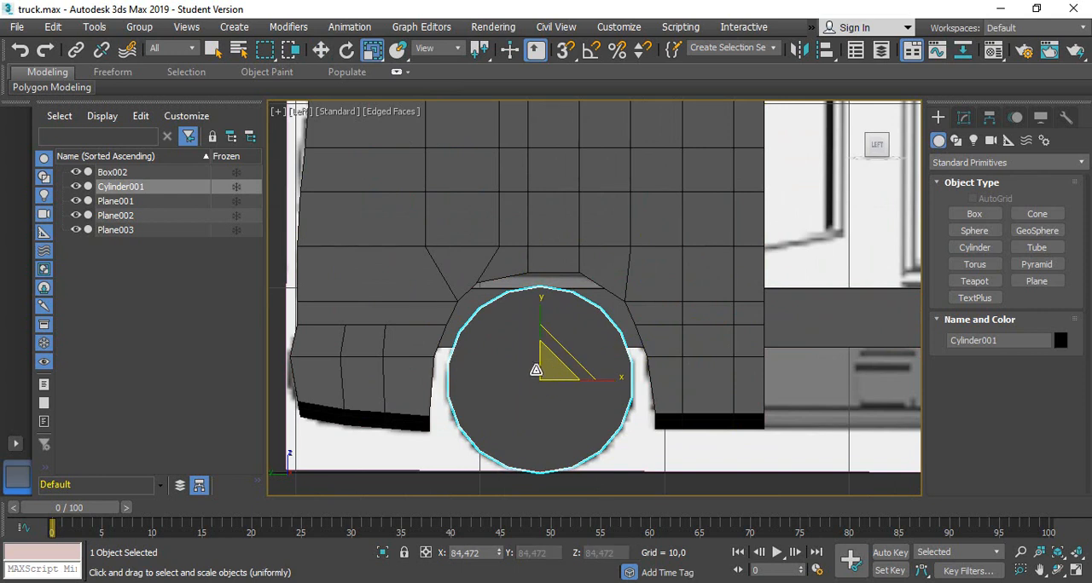
drag(548, 366, 571, 366)
click(321, 49)
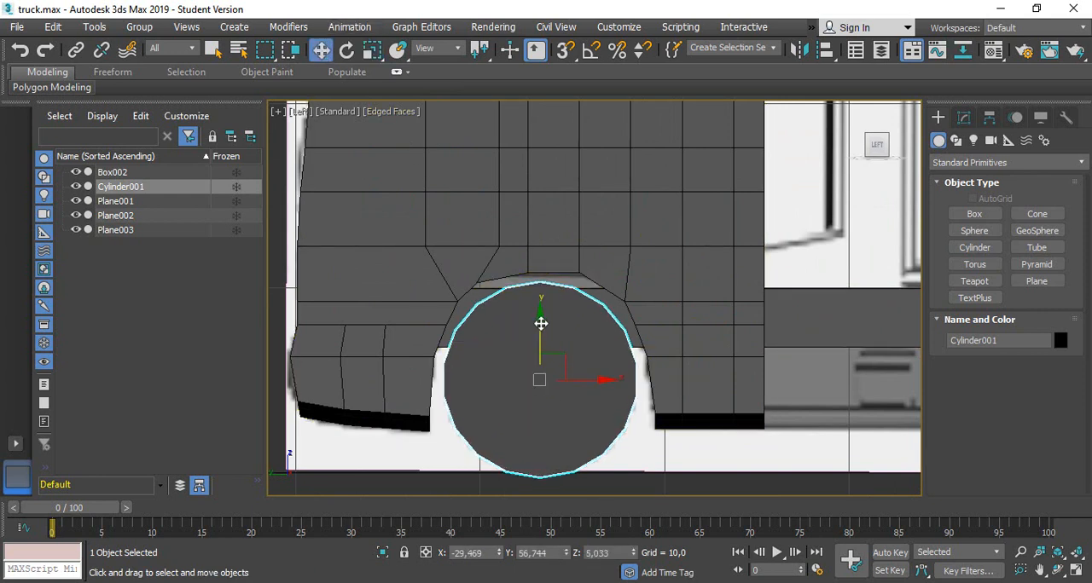
drag(541, 323, 541, 317)
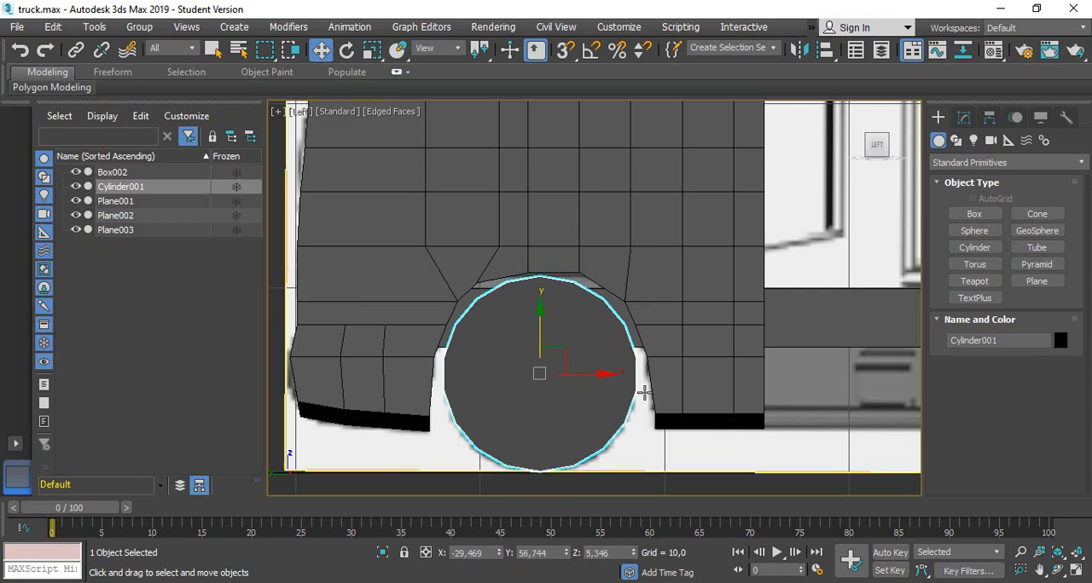
Move the front wheel sideways under the cab to about X -16.15, matching the tyre on the front blueprint
alt+middle_drag(524, 366, 584, 392)
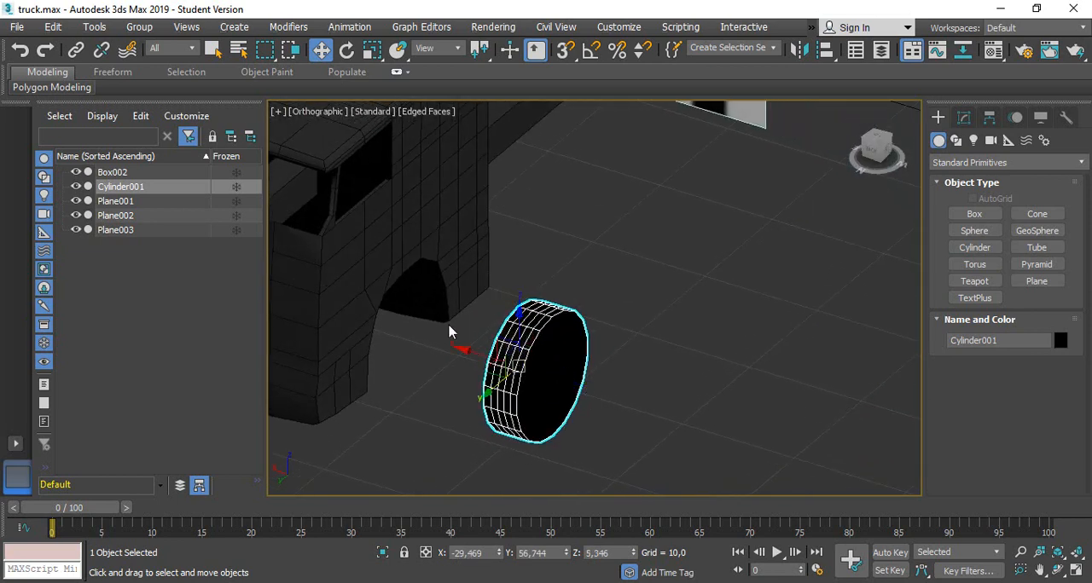
middle_drag(418, 359, 630, 431)
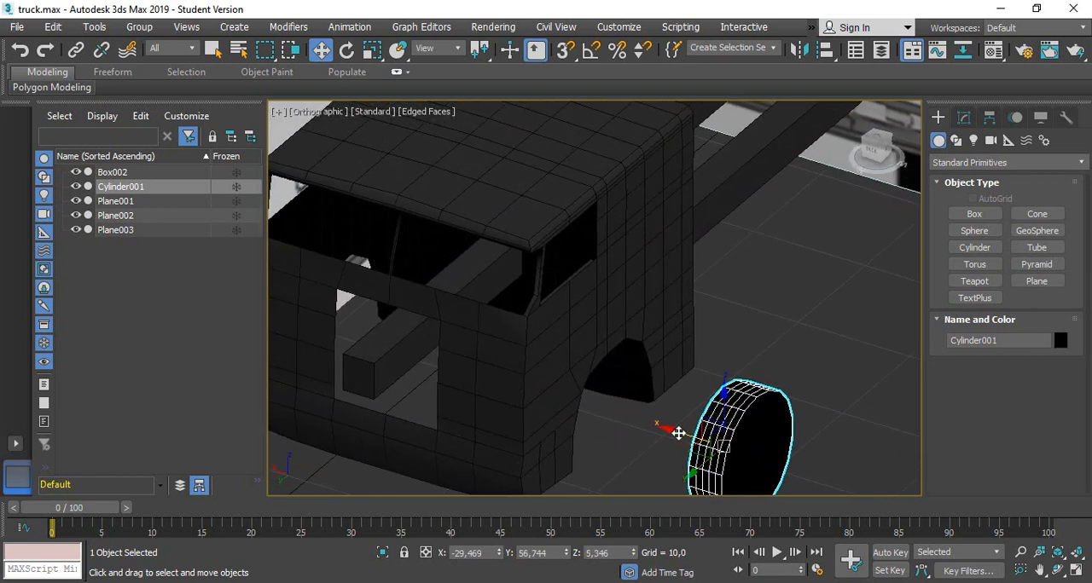
drag(678, 433, 537, 392)
alt+middle_drag(589, 419, 651, 384)
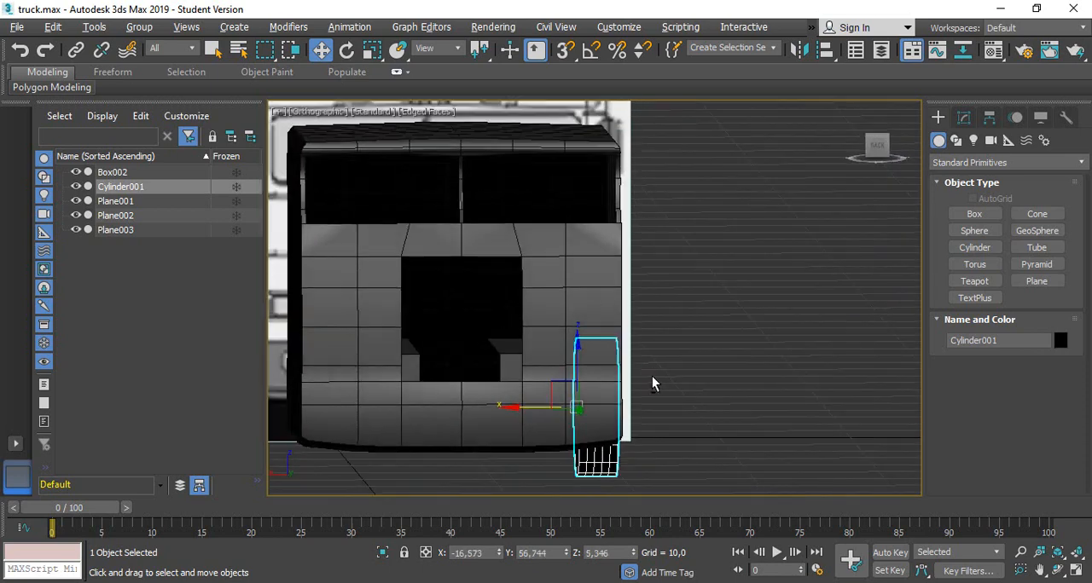
click(881, 148)
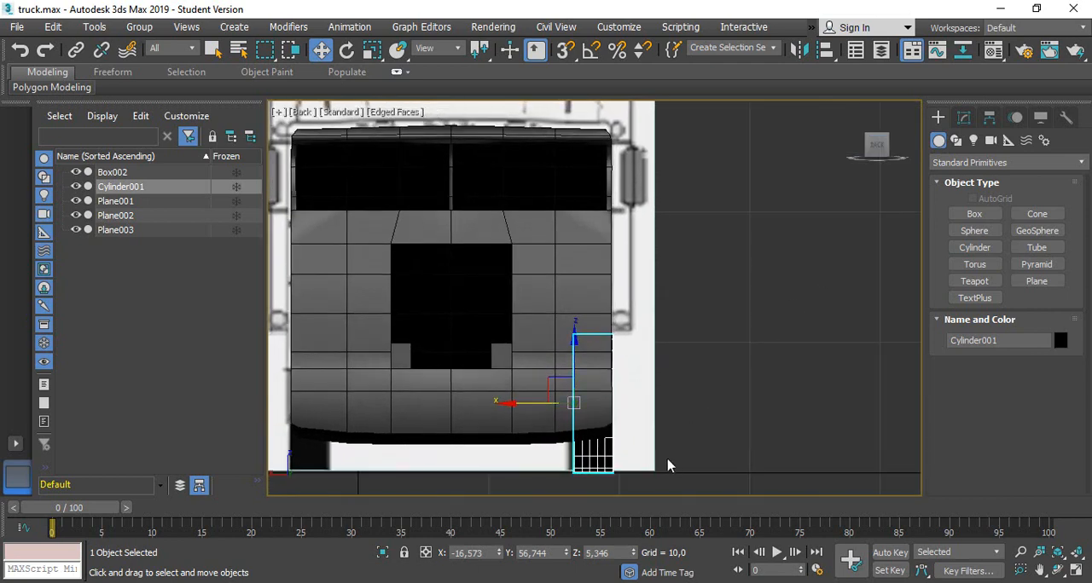
drag(618, 401, 613, 401)
middle_drag(405, 380, 549, 377)
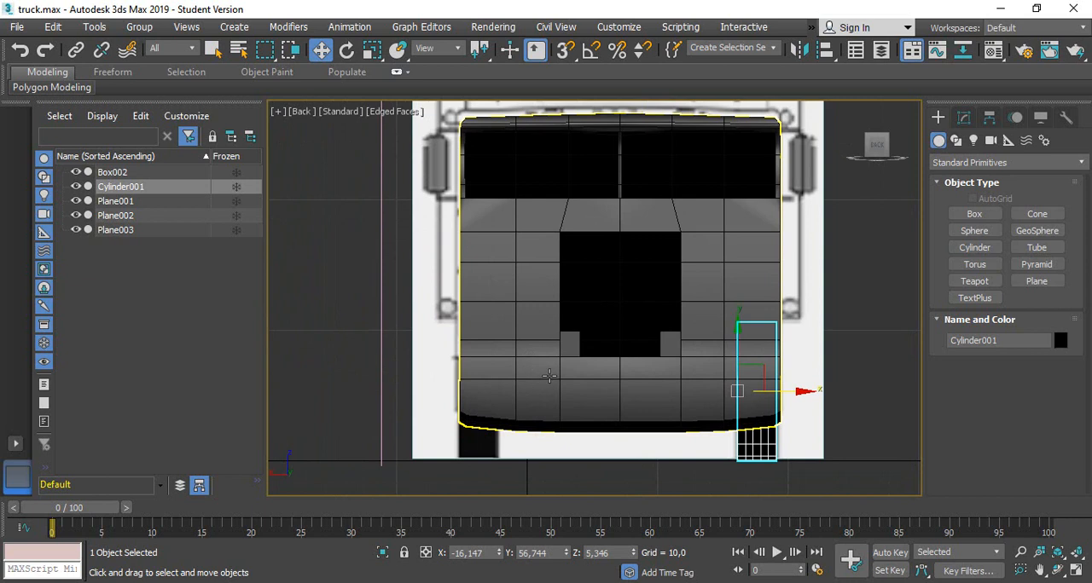
Copy the front wheel to the opposite side of the cab, at about X 5.09
click(793, 402)
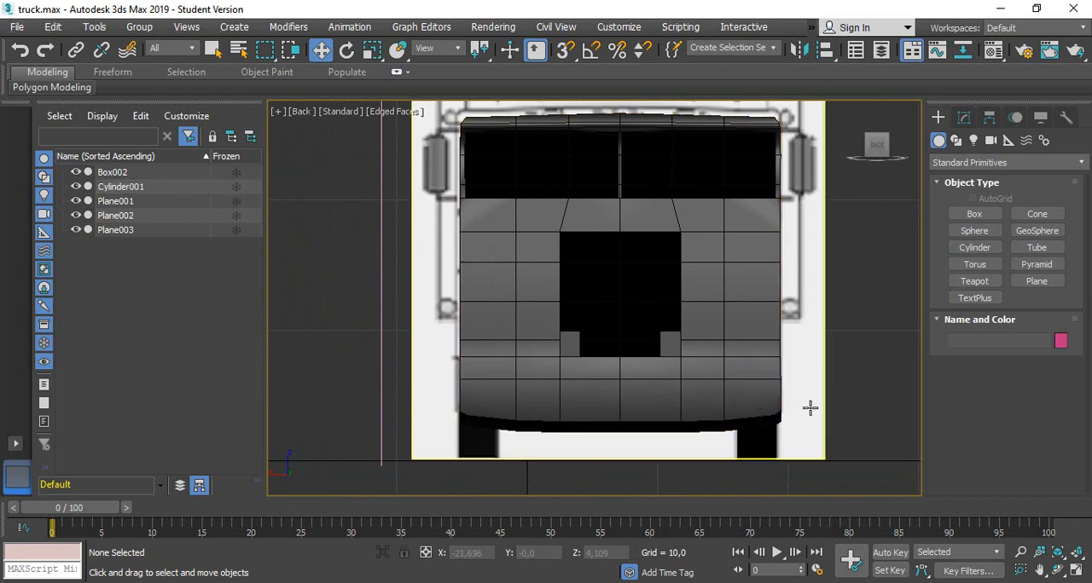
click(743, 436)
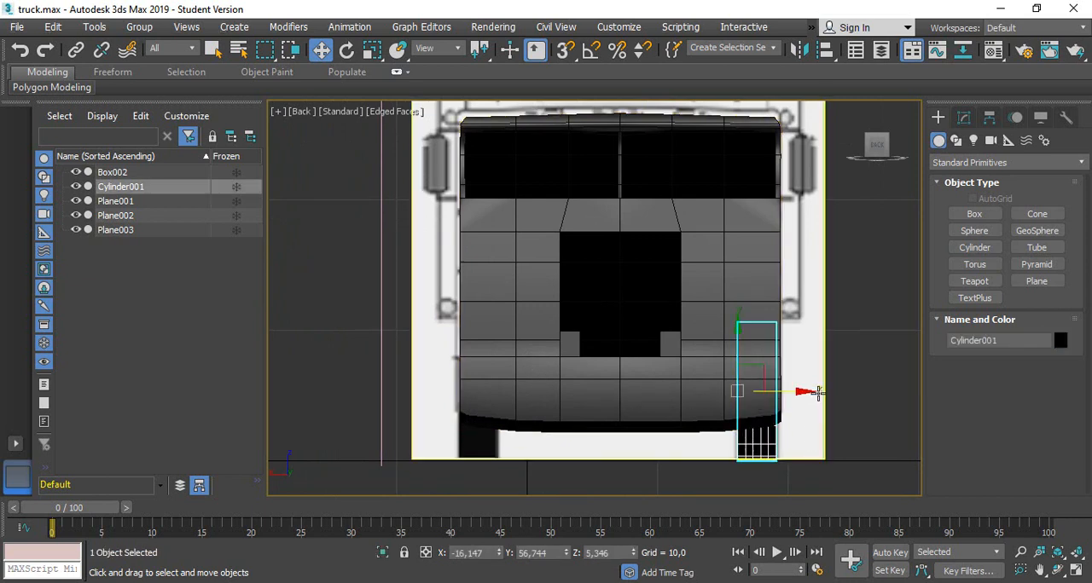
drag(806, 390, 530, 395)
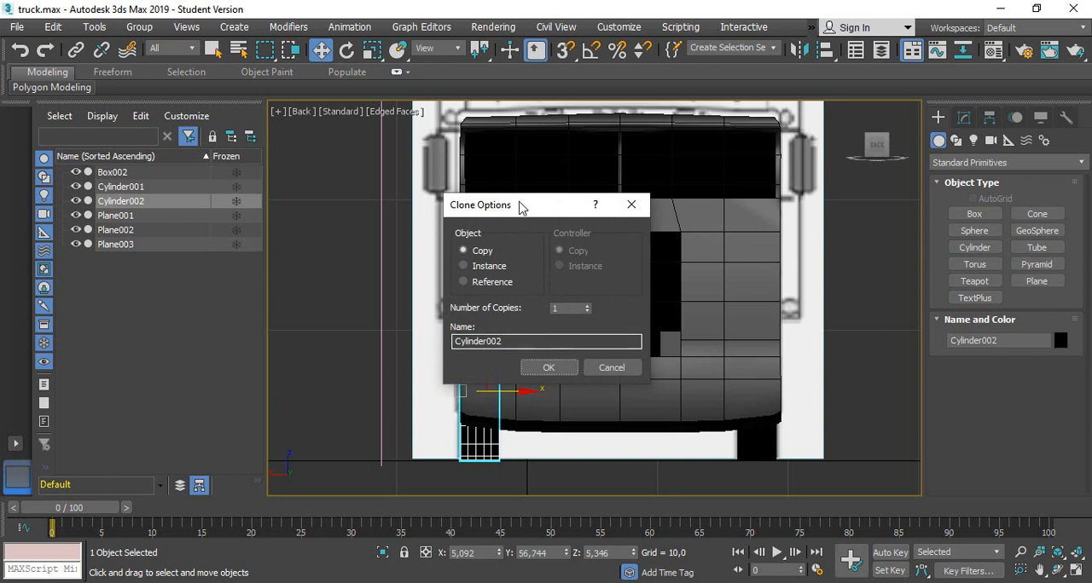
click(549, 367)
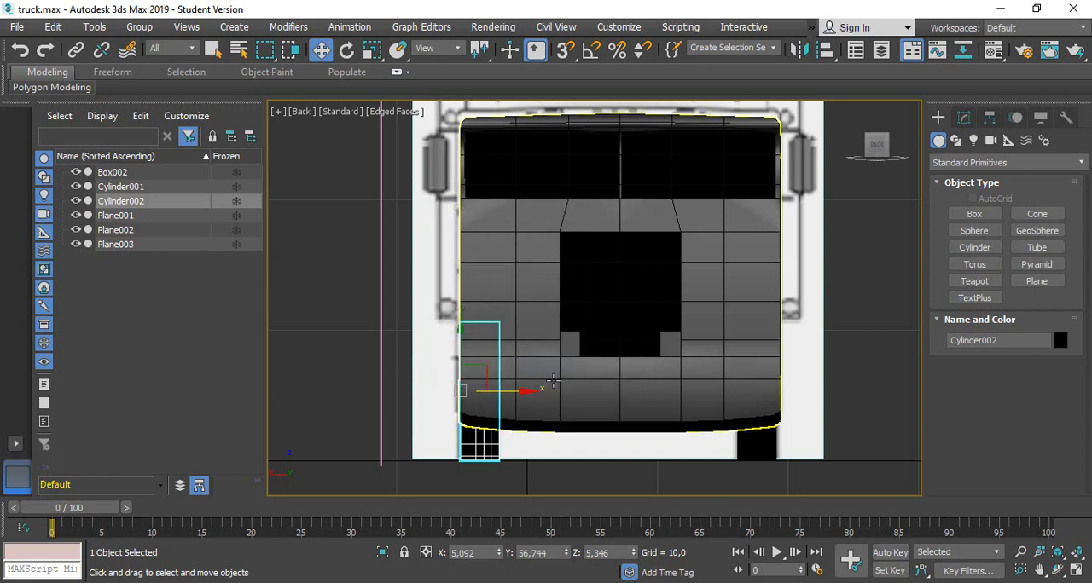
Copy both front wheels back along the truck onto each of the two rear wheel positions in the side blueprint
scroll(529, 373, down, 3)
alt+middle_drag(517, 364, 546, 427)
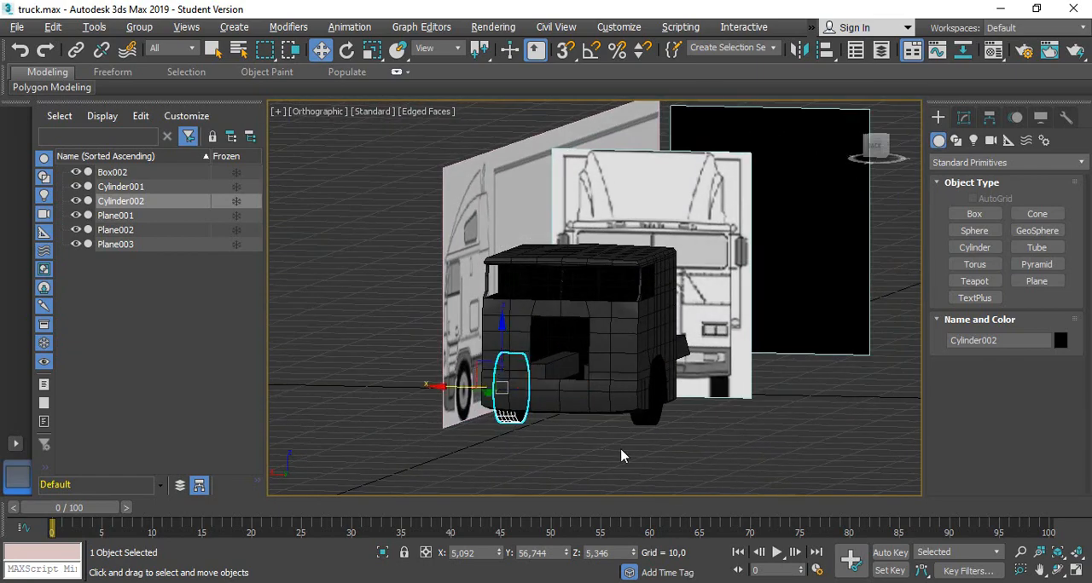
ctrl+click(653, 419)
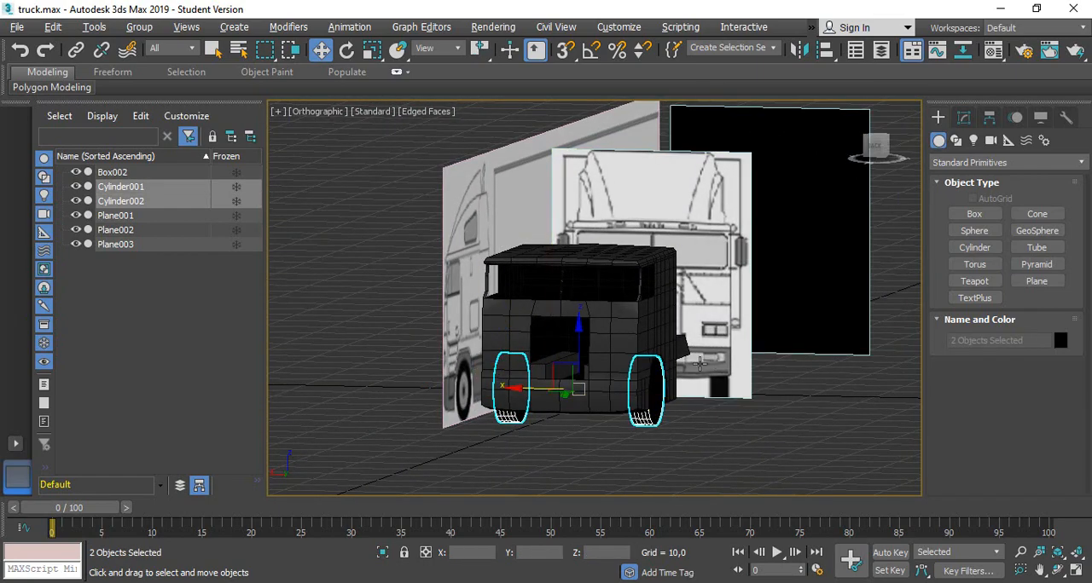
alt+middle_drag(706, 363, 863, 362)
click(877, 146)
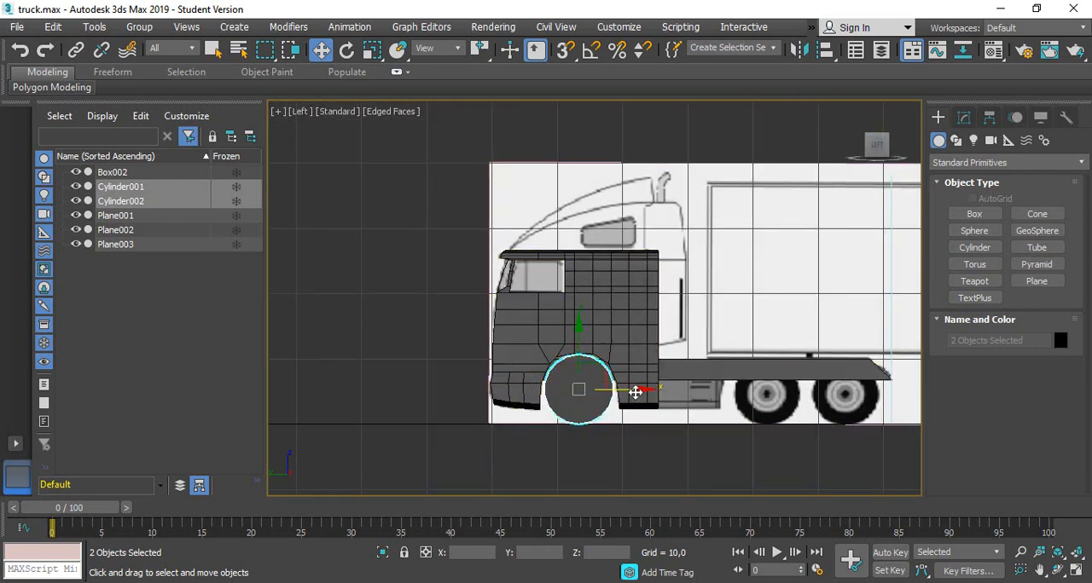
shift+drag(636, 390, 827, 393)
shift+drag(826, 390, 821, 391)
click(546, 368)
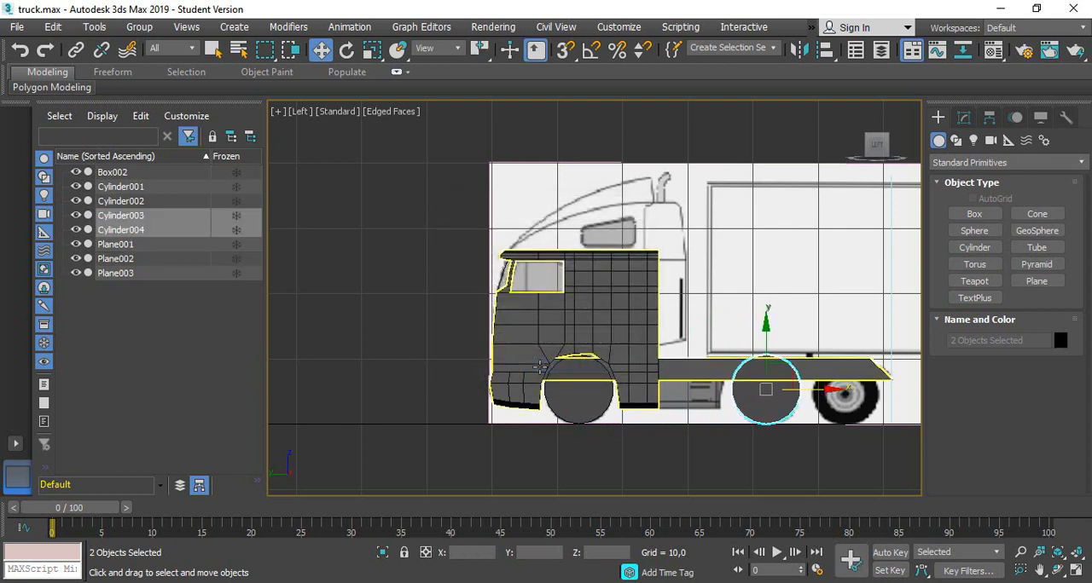
drag(823, 389, 904, 410)
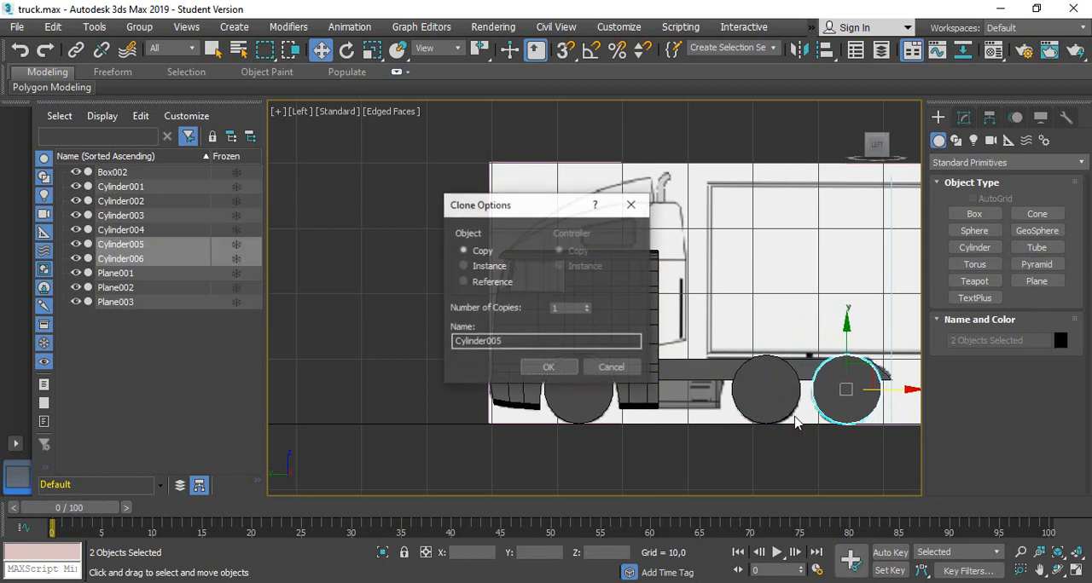
click(550, 368)
From above, copy the two rear wheels on the positive X side inward to about X 1.79, forming double wheels
alt+middle_drag(607, 254, 805, 401)
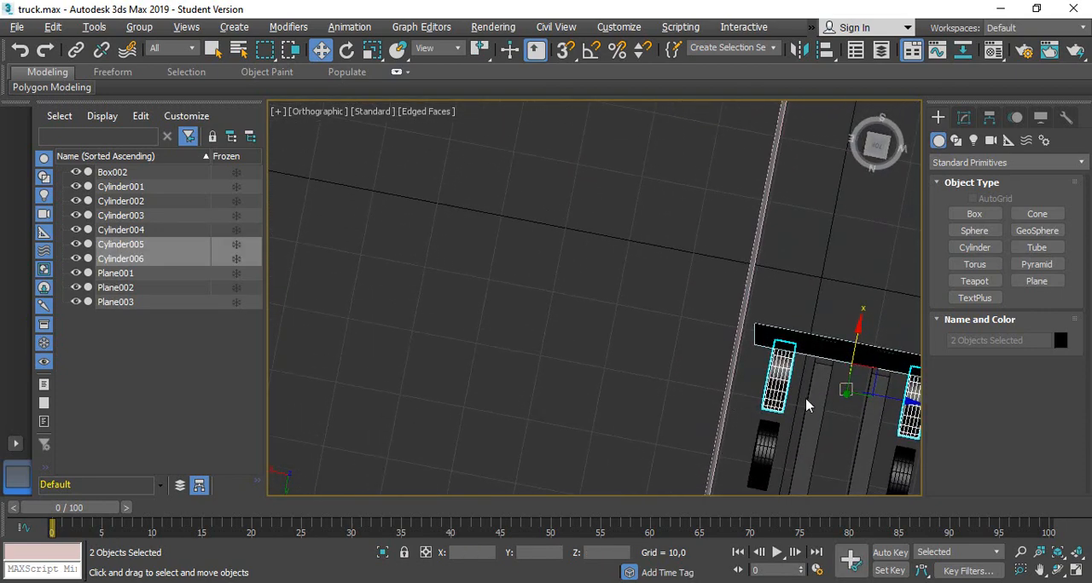
click(878, 153)
middle_drag(890, 452, 848, 271)
scroll(844, 271, up, 5)
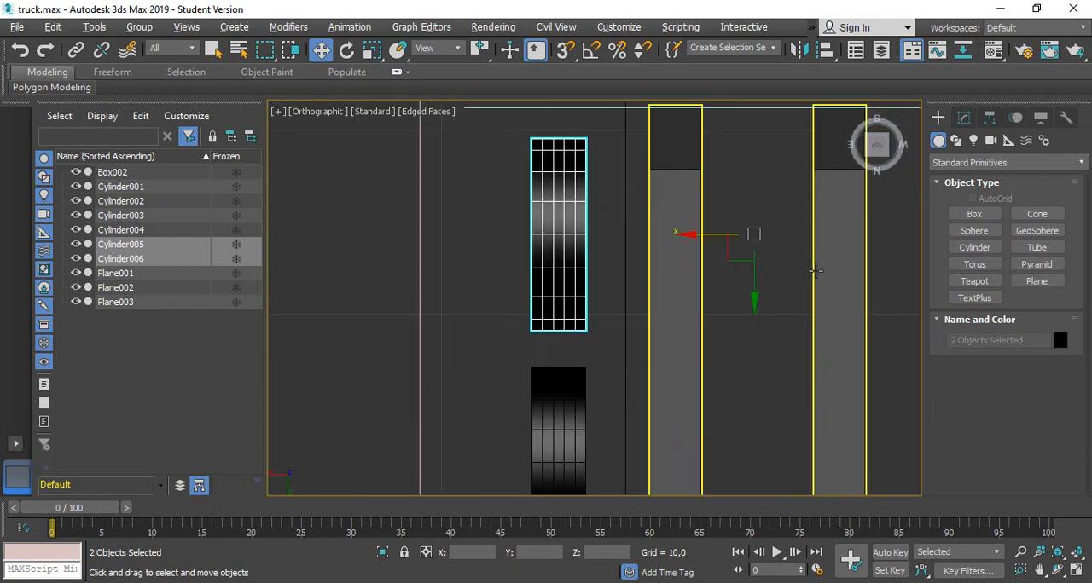
click(567, 262)
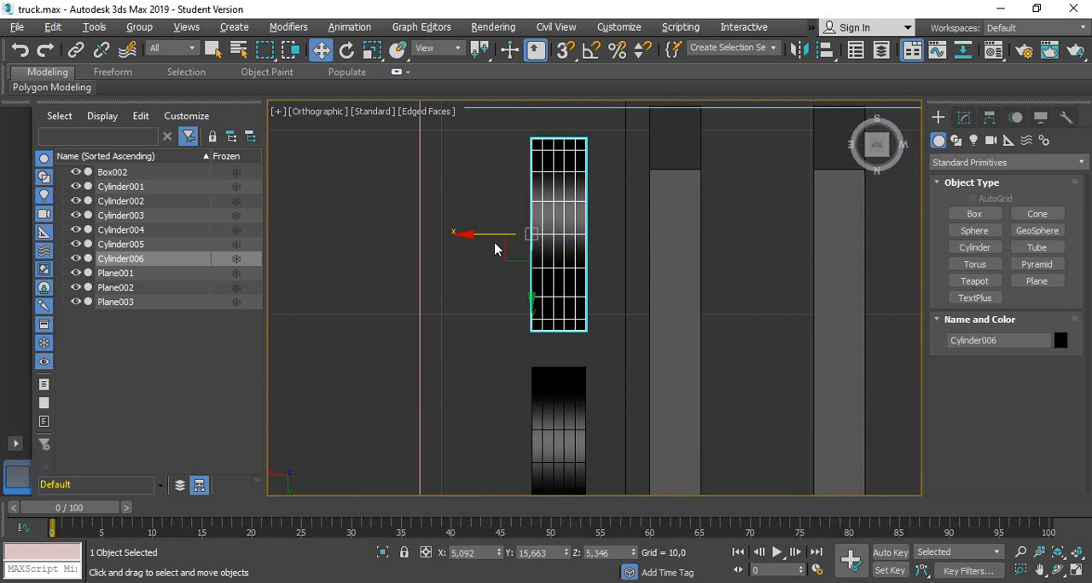
ctrl+click(543, 410)
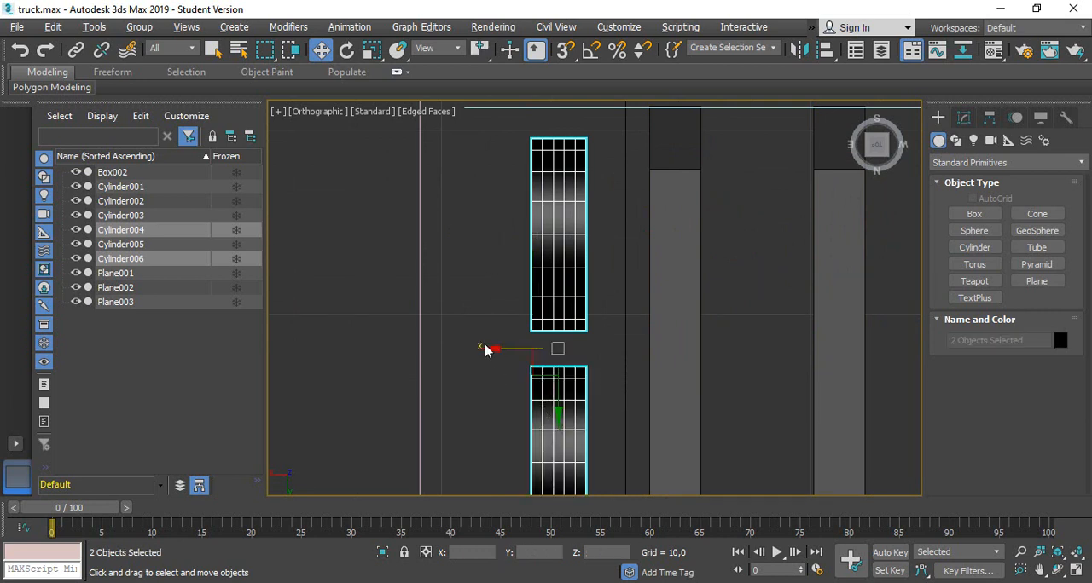
drag(491, 349, 555, 365)
click(550, 367)
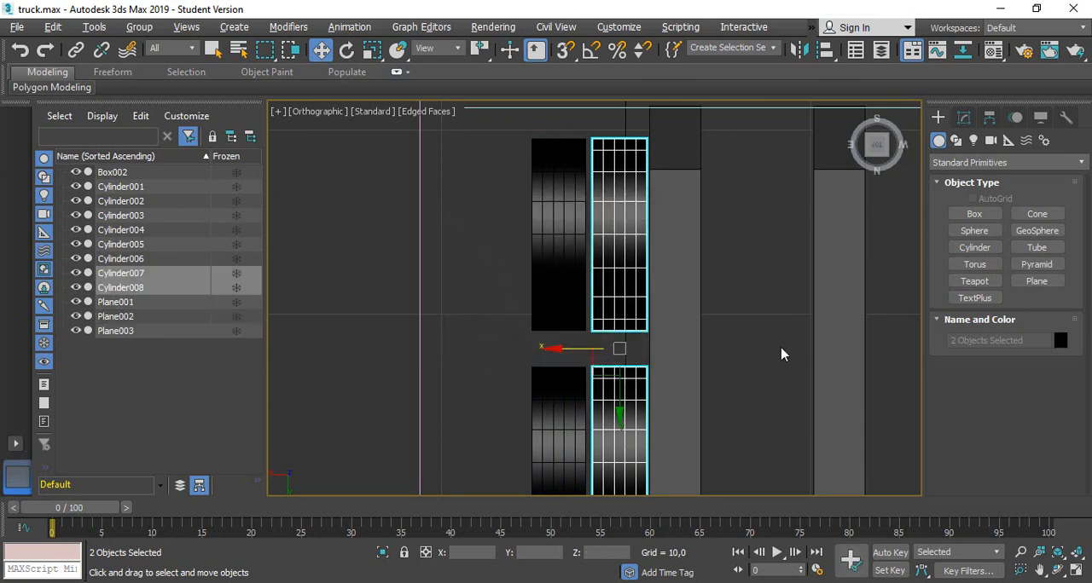
Copy the two rear wheels on the negative X side inward to about X -12.93 to form matching double wheels
middle_drag(781, 355, 600, 248)
click(765, 197)
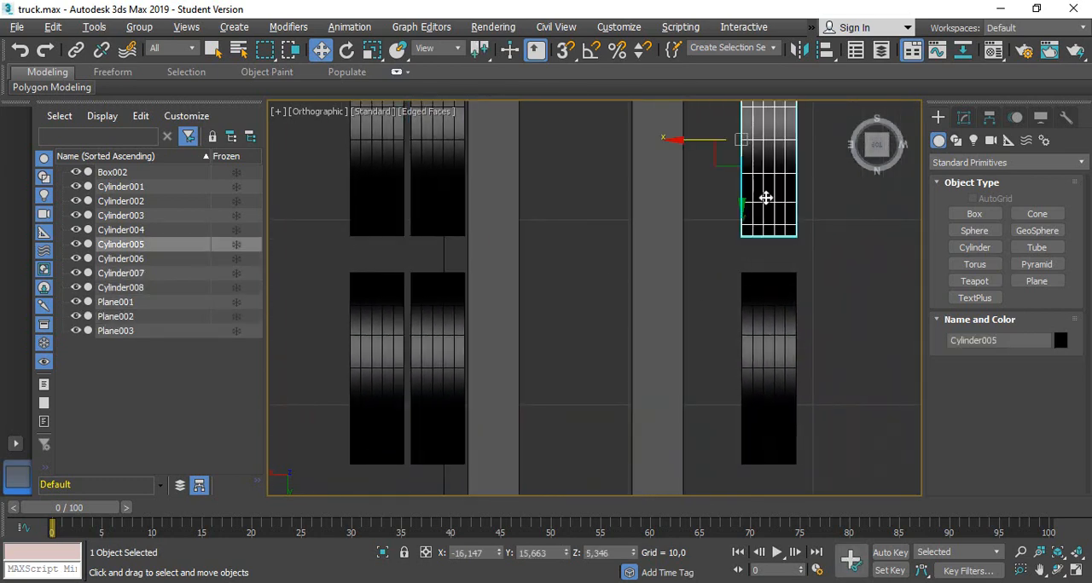
ctrl+click(767, 355)
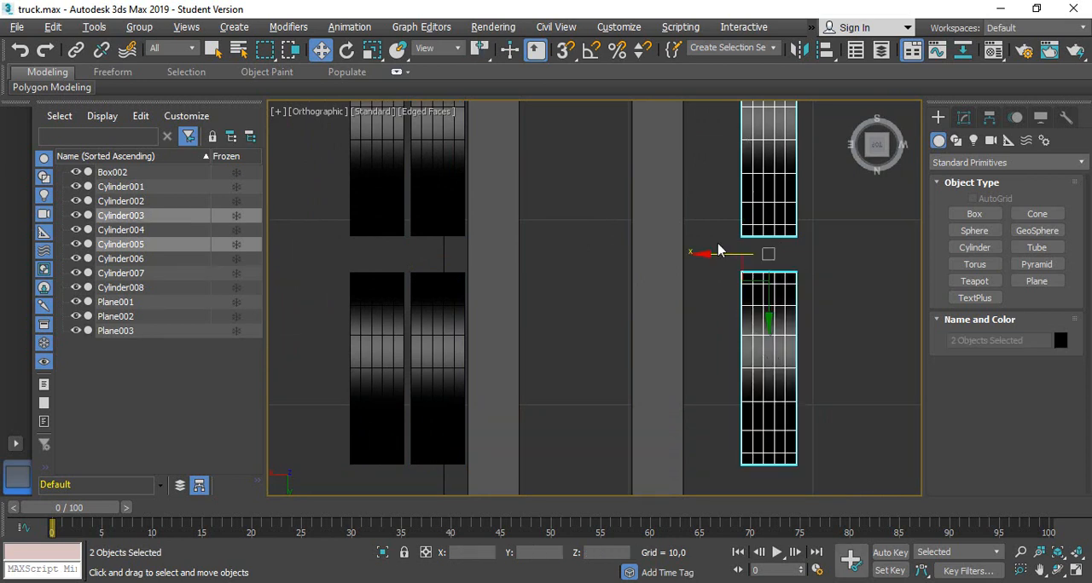
drag(717, 254, 655, 246)
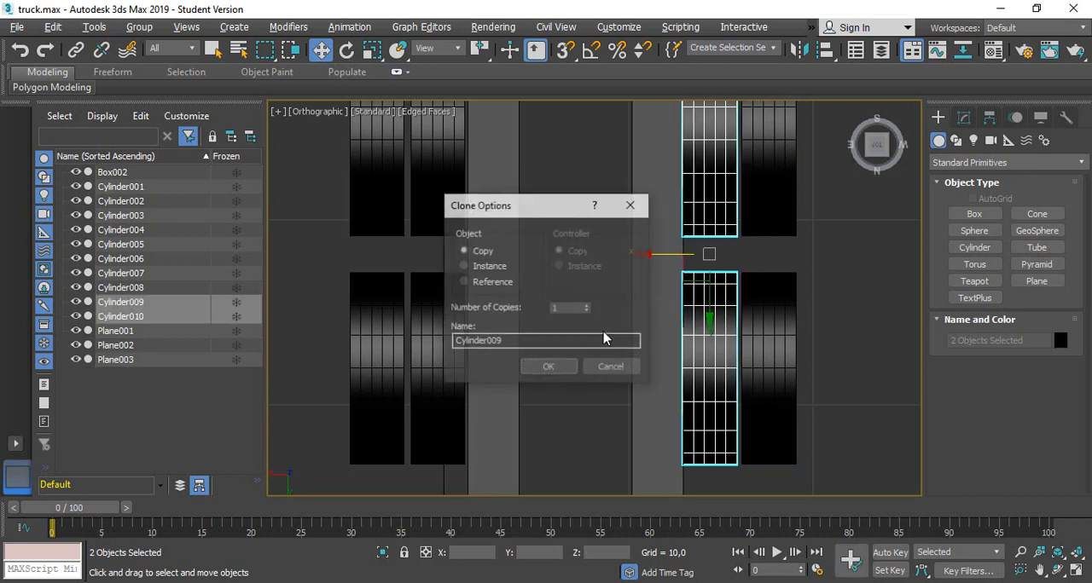
click(546, 367)
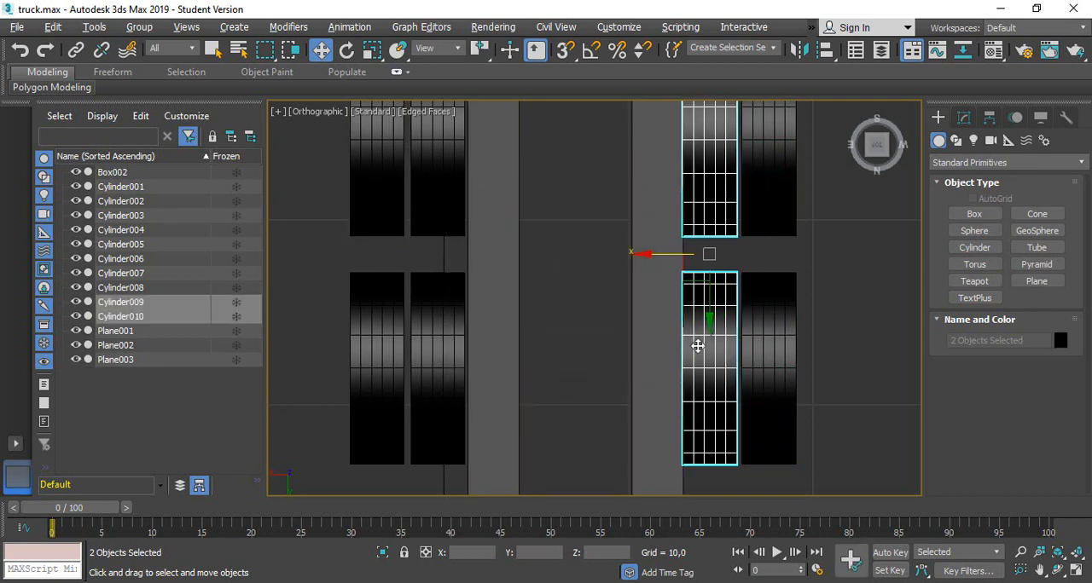
Select all four rear wheels on the negative X side and move them slightly outward, clear of the chassis rail
click(851, 321)
click(709, 213)
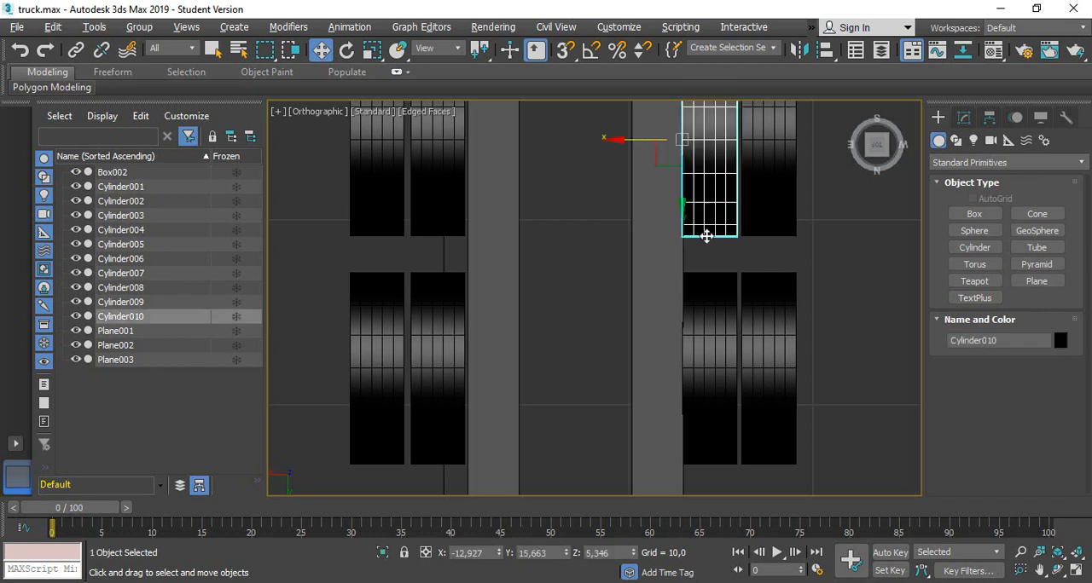
ctrl+click(721, 333)
ctrl+click(755, 383)
ctrl+click(768, 176)
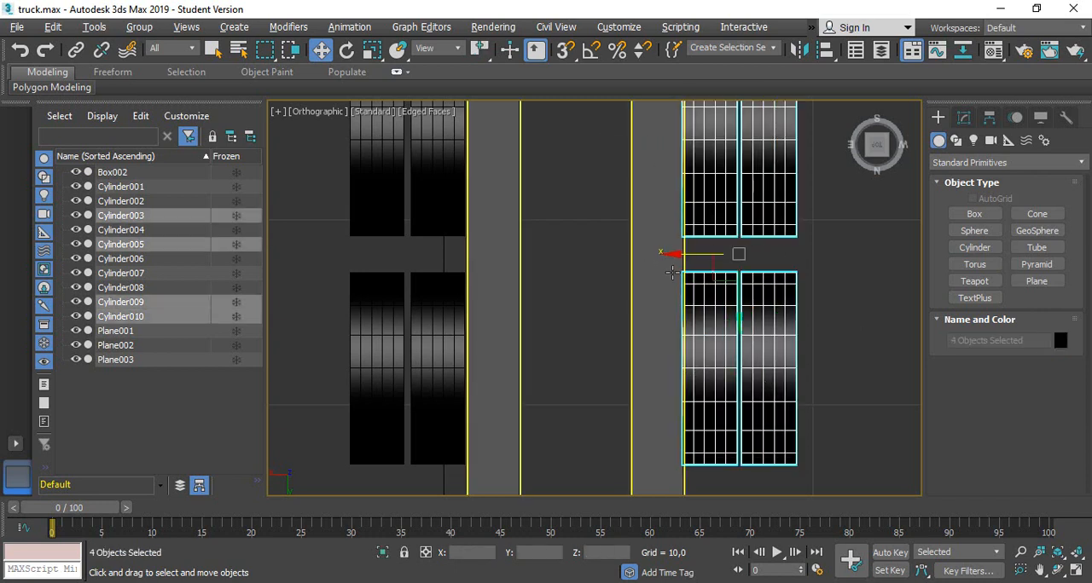
drag(674, 253, 683, 254)
Move the four rear wheels on the positive X side outward by about 0.16 units
click(450, 185)
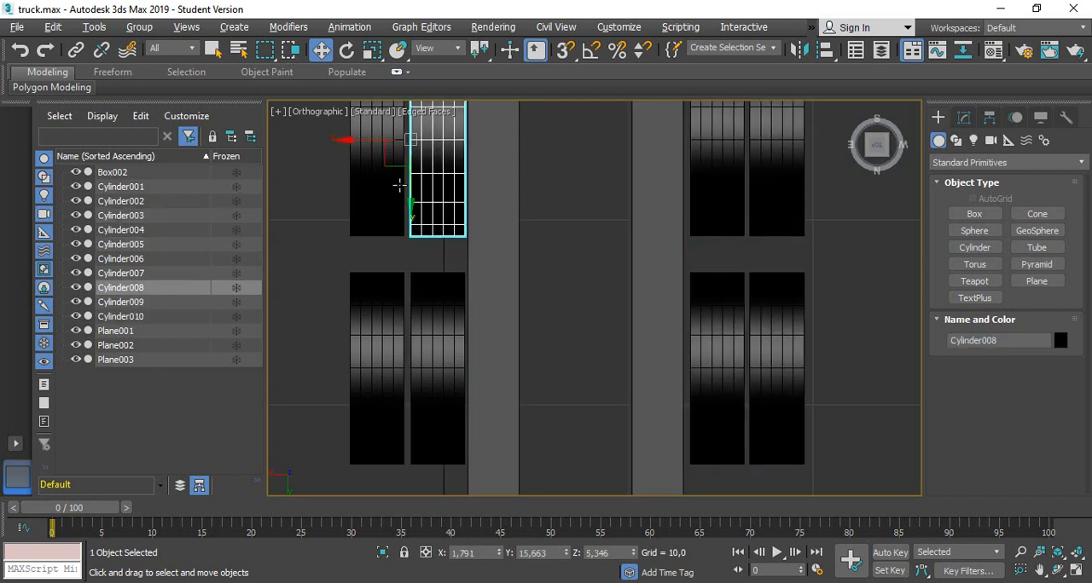
ctrl+click(388, 183)
ctrl+click(380, 341)
ctrl+click(437, 357)
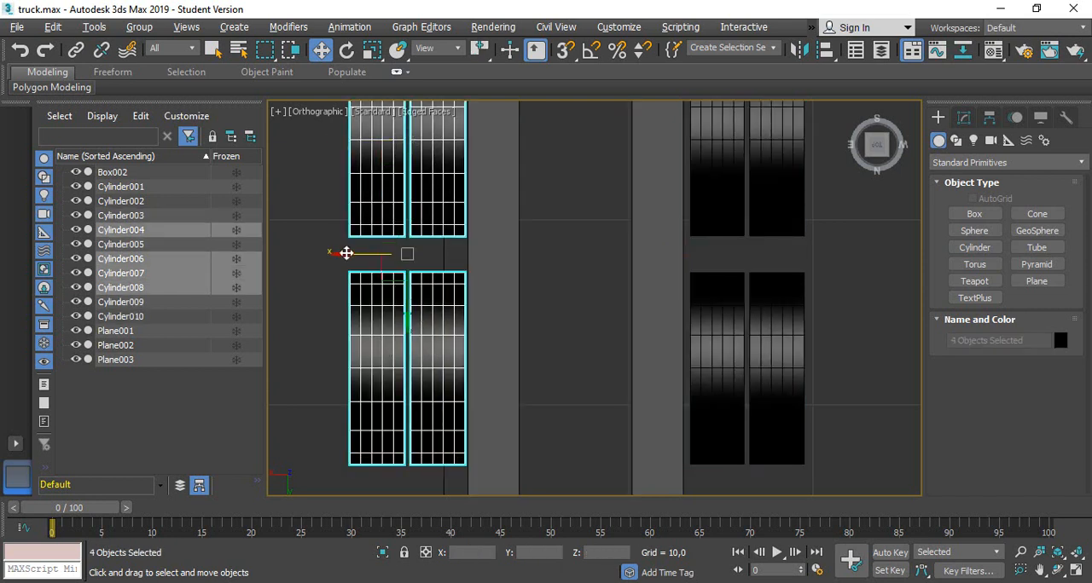
drag(346, 253, 343, 248)
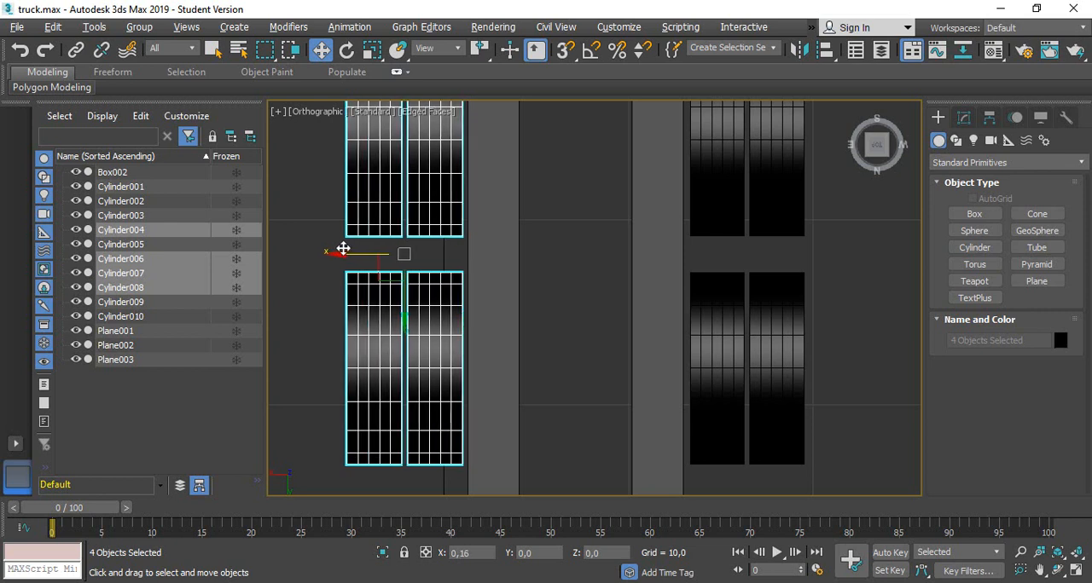
Move the four rear wheels on the negative X side back toward the chassis rail by about 0.1 units
click(876, 303)
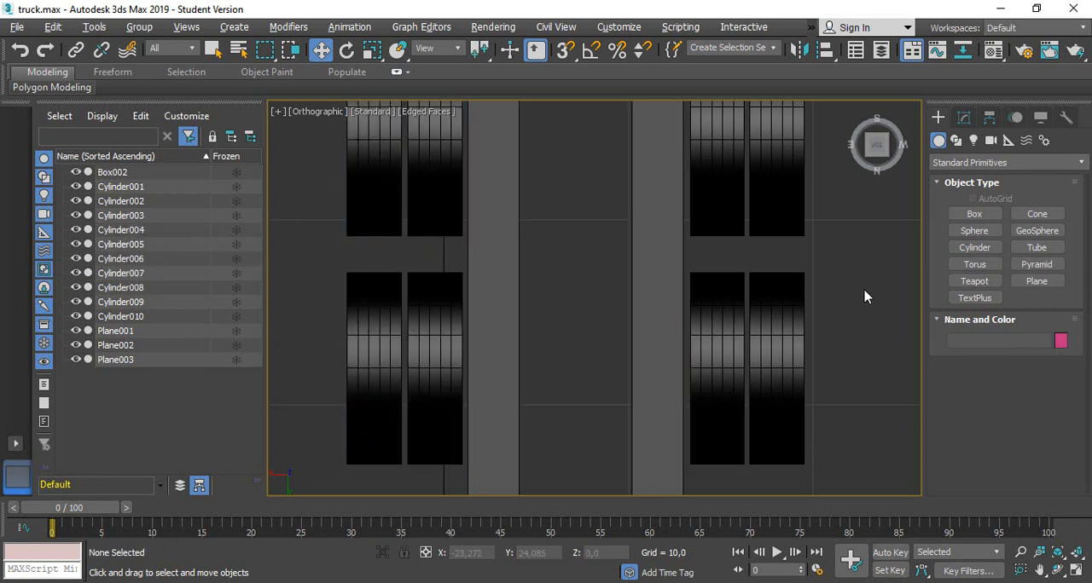
click(724, 196)
ctrl+click(788, 224)
ctrl+click(752, 284)
ctrl+click(698, 293)
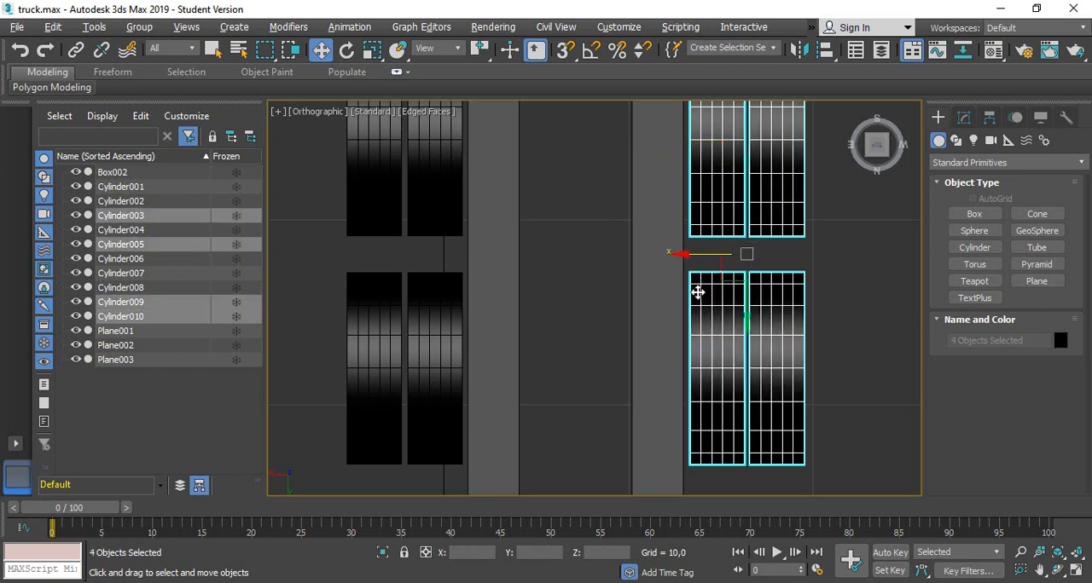
drag(682, 254, 681, 253)
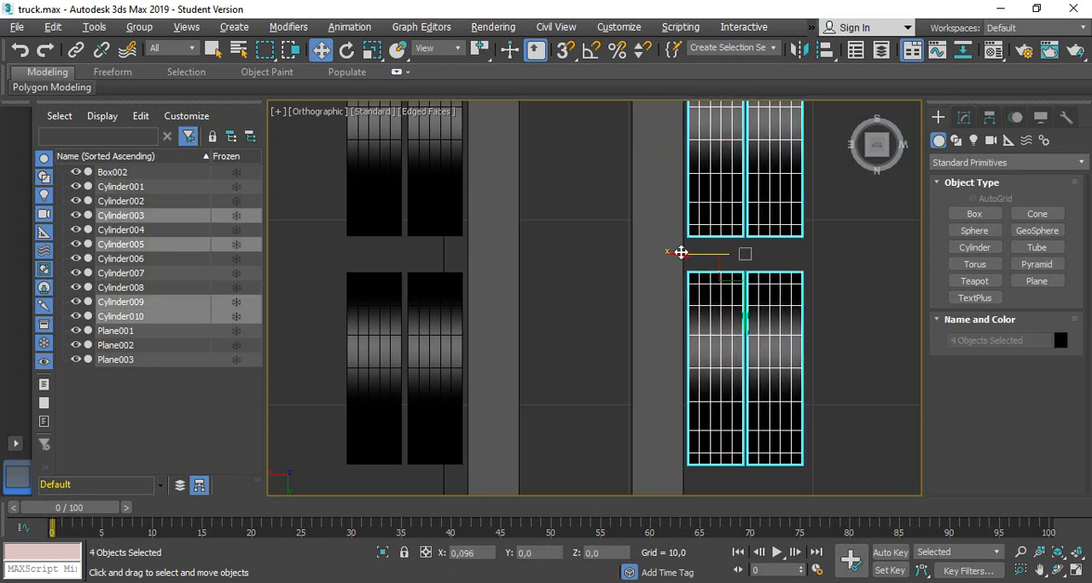
Deselect the wheels, switch to a perspective view and examine the cab, chassis and double rear wheels from several angles
click(841, 284)
scroll(844, 297, down, 5)
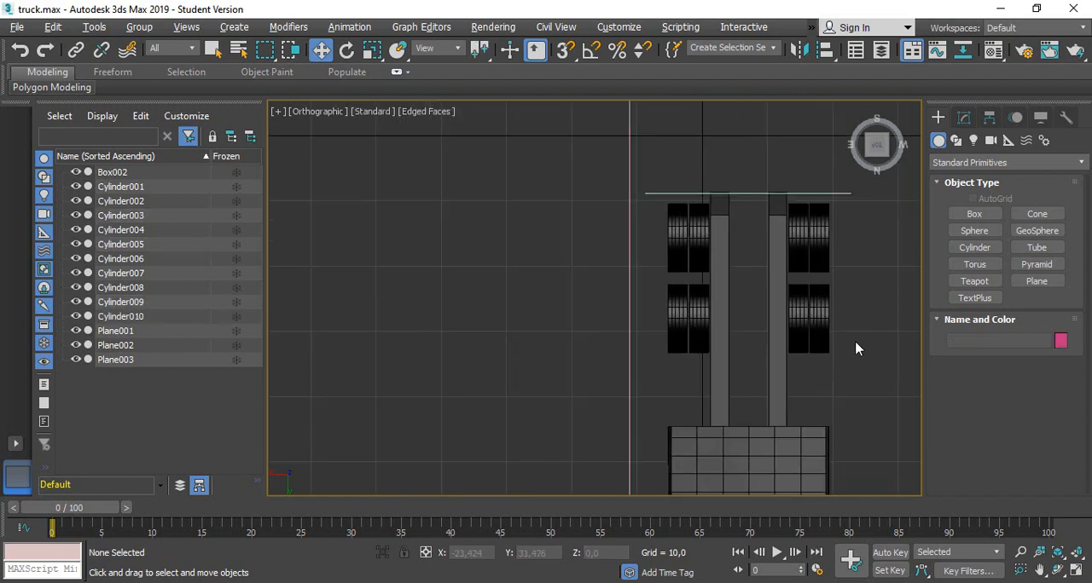
alt+middle_drag(857, 349, 761, 288)
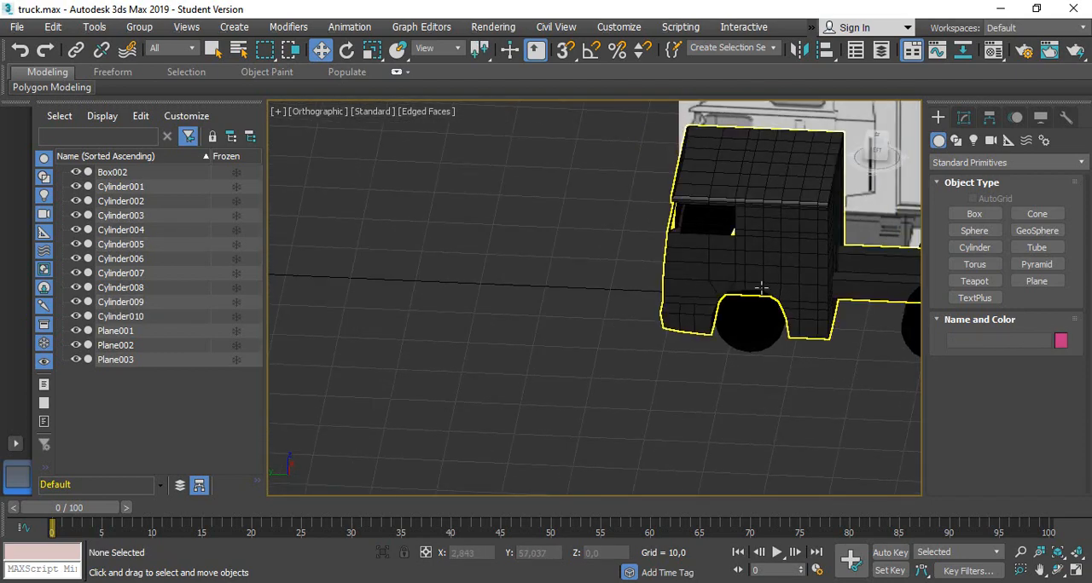
key(p)
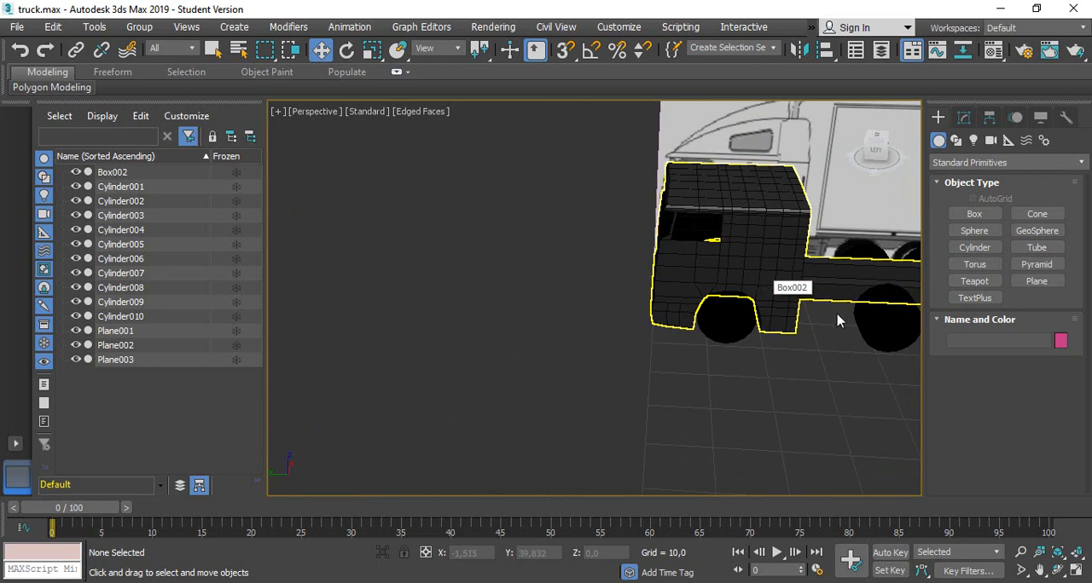
middle_drag(831, 385, 480, 385)
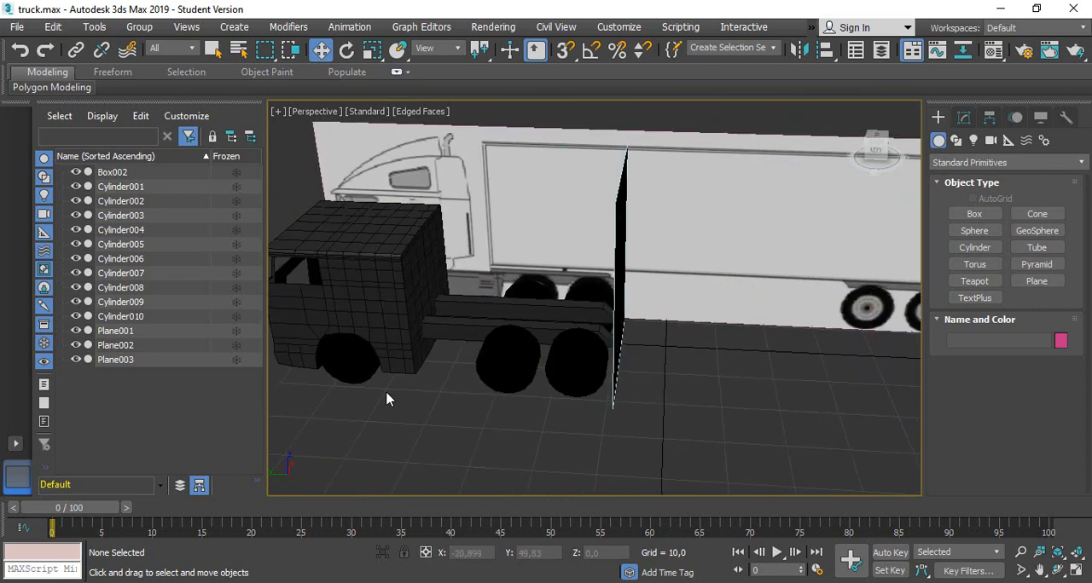
alt+middle_drag(369, 400, 765, 298)
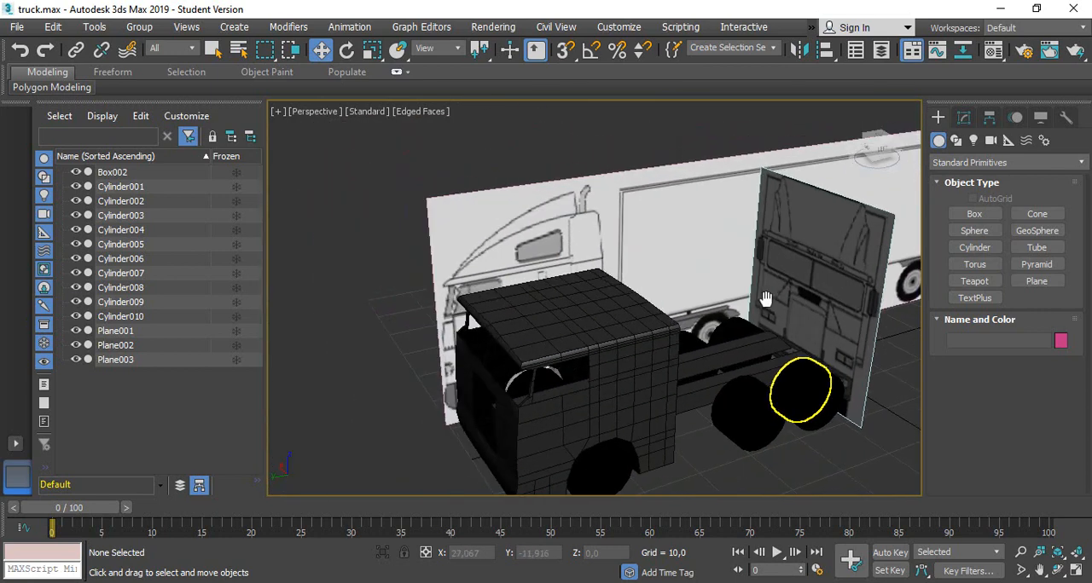
alt+middle_drag(794, 434, 703, 288)
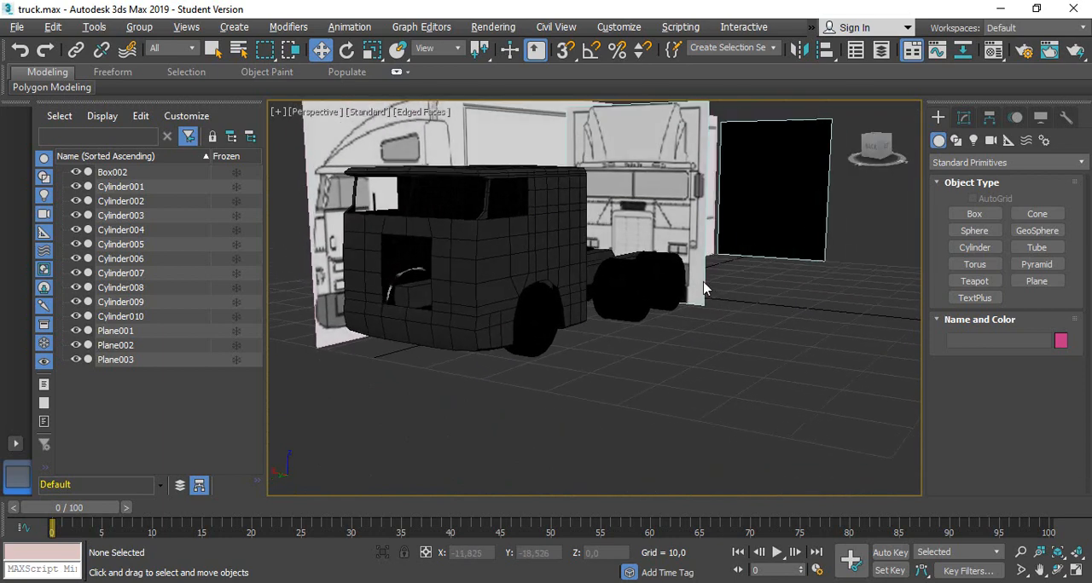
scroll(548, 289, up, 2)
scroll(549, 289, down, 1)
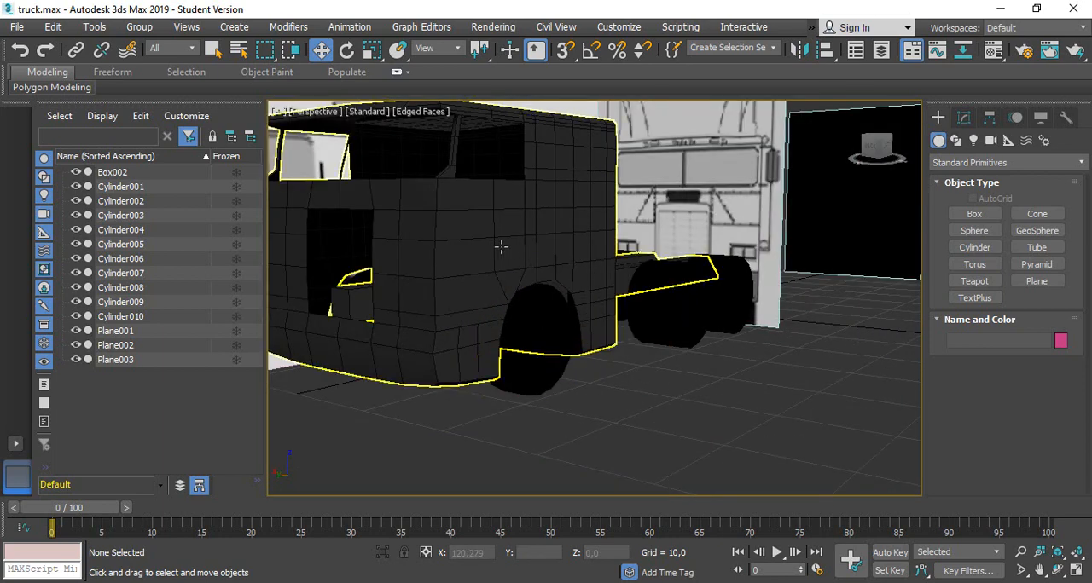
alt+middle_drag(501, 247, 448, 251)
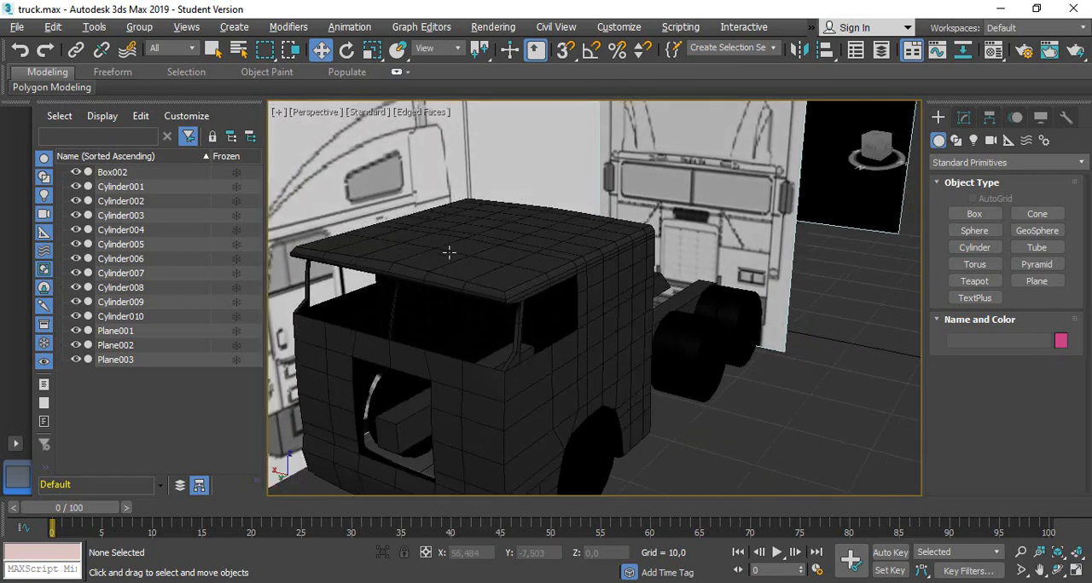
alt+middle_drag(739, 409, 707, 392)
scroll(806, 372, down, 5)
scroll(708, 392, up, 4)
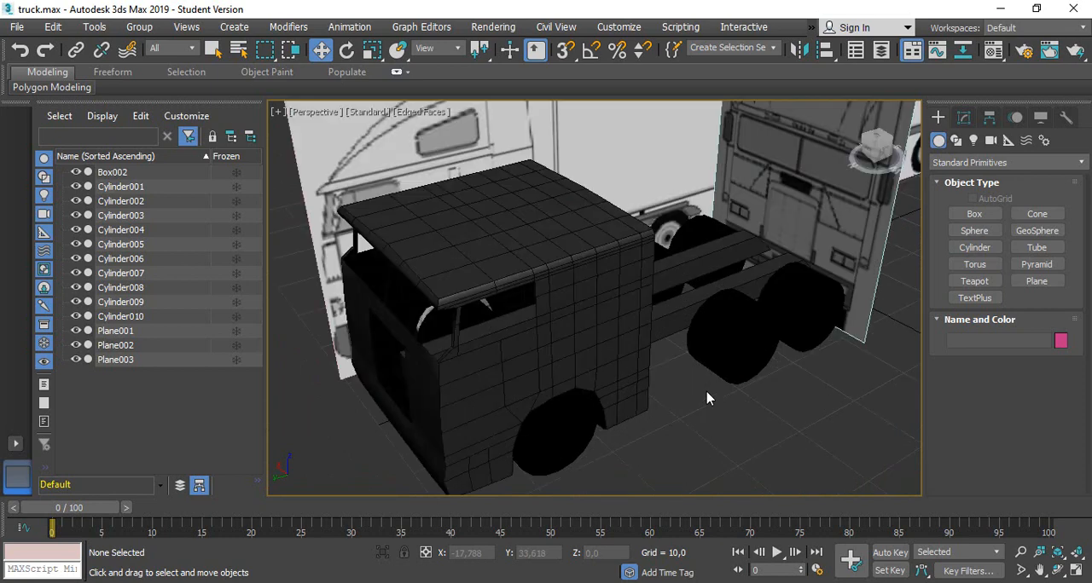
middle_drag(867, 408, 848, 384)
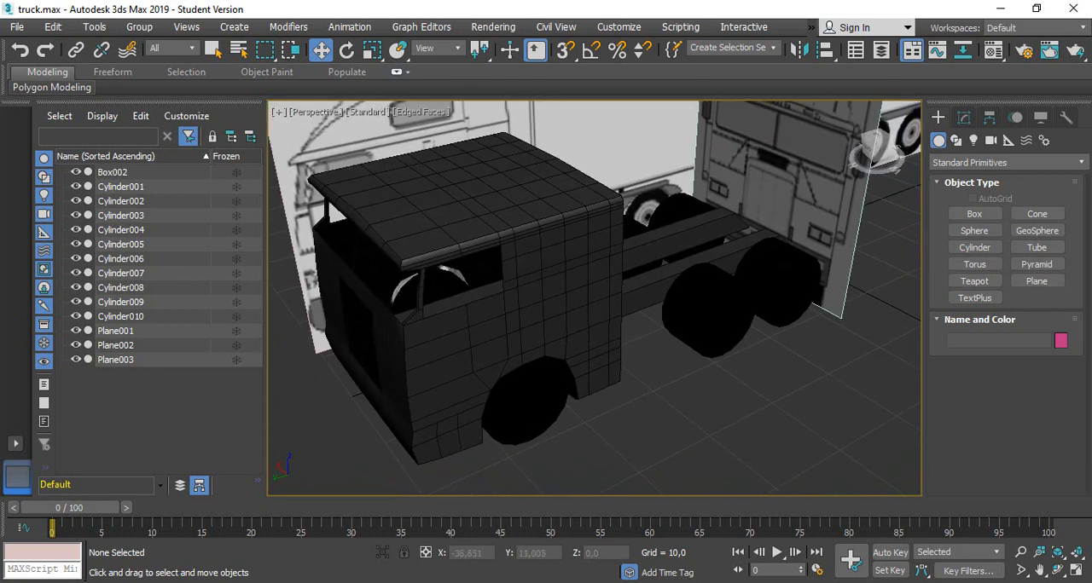
Select the truck's cab and chassis body and open its object color choices
click(575, 266)
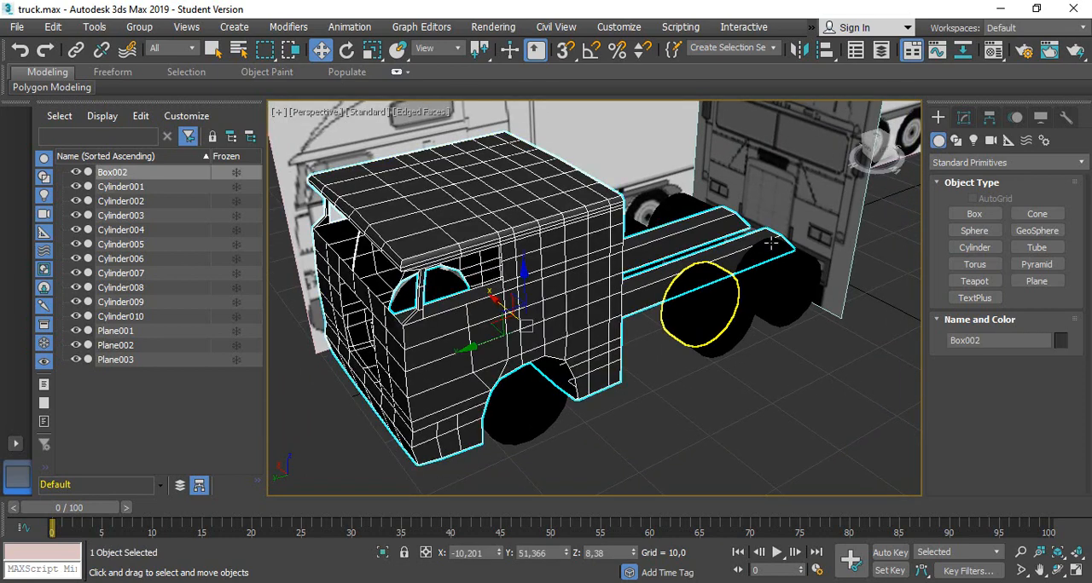
click(1060, 341)
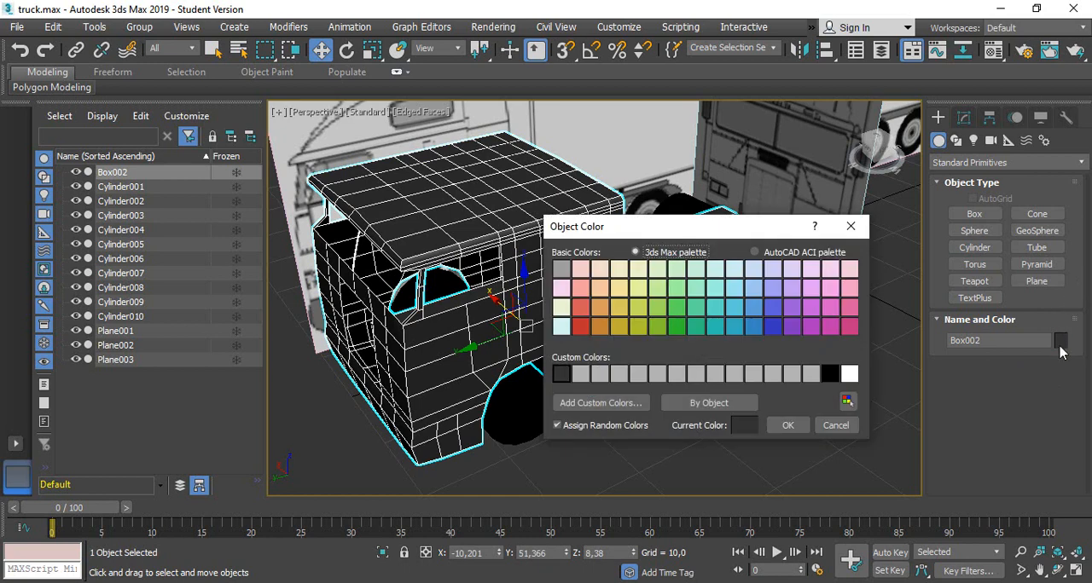
Dismiss the object color choices, deselect the body and give material 13 - Default a pure white diffuse color of 255, 255, 255
click(849, 426)
click(695, 414)
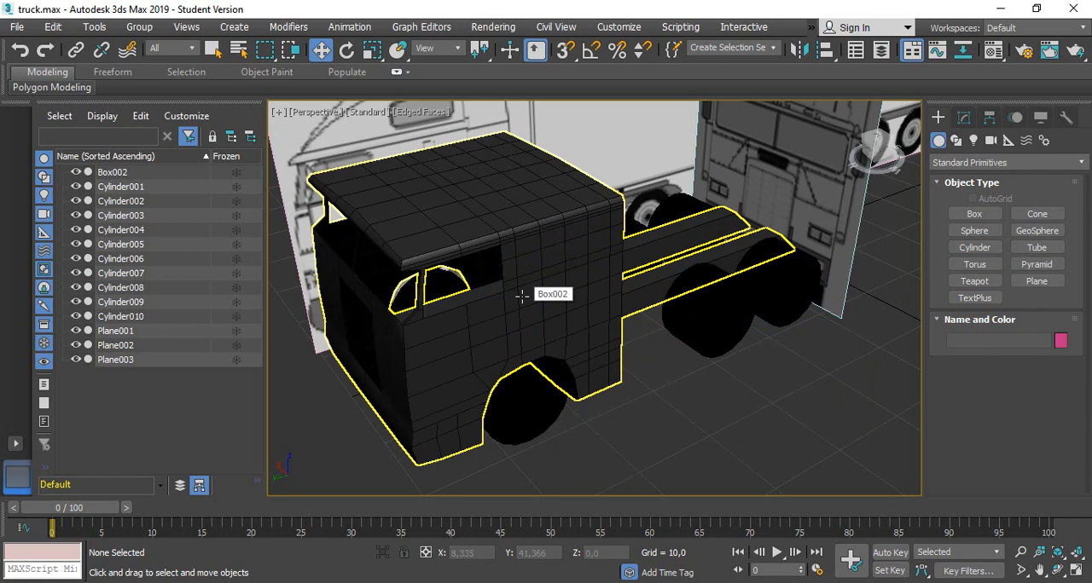
key(m)
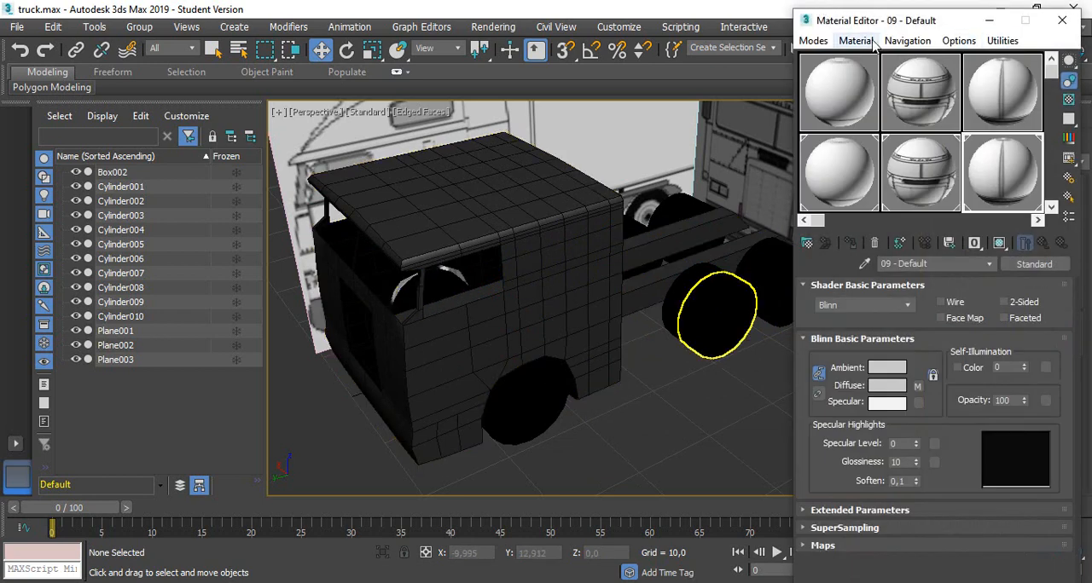
drag(853, 20, 795, 20)
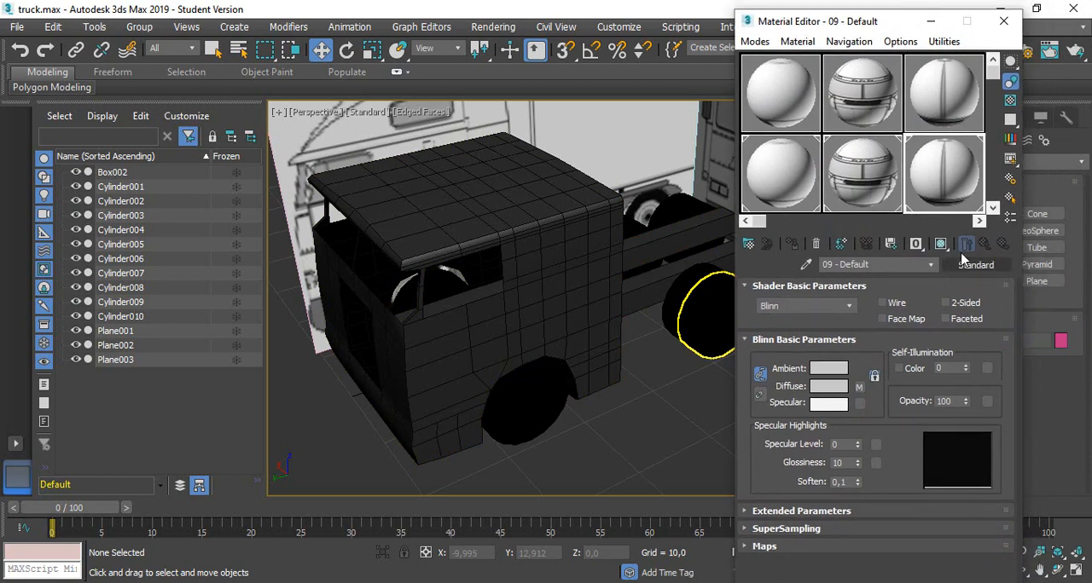
click(993, 208)
click(778, 168)
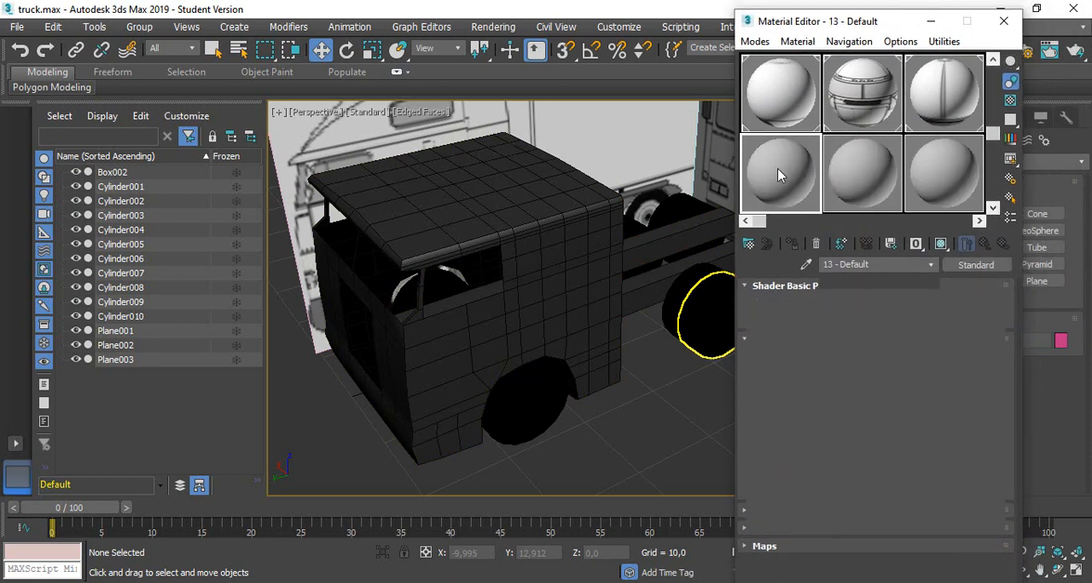
click(823, 388)
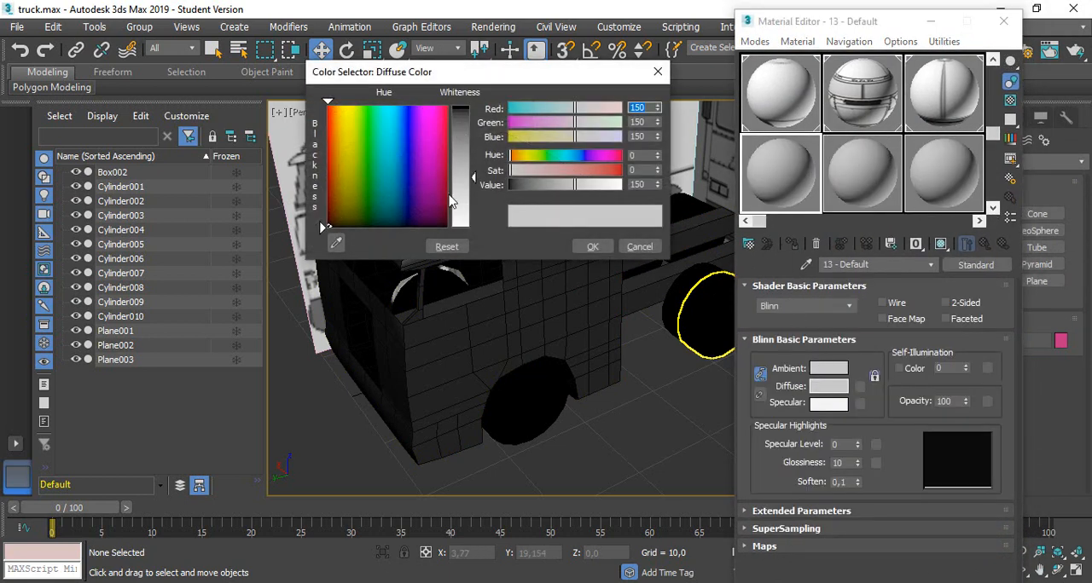
drag(462, 201, 466, 232)
click(593, 247)
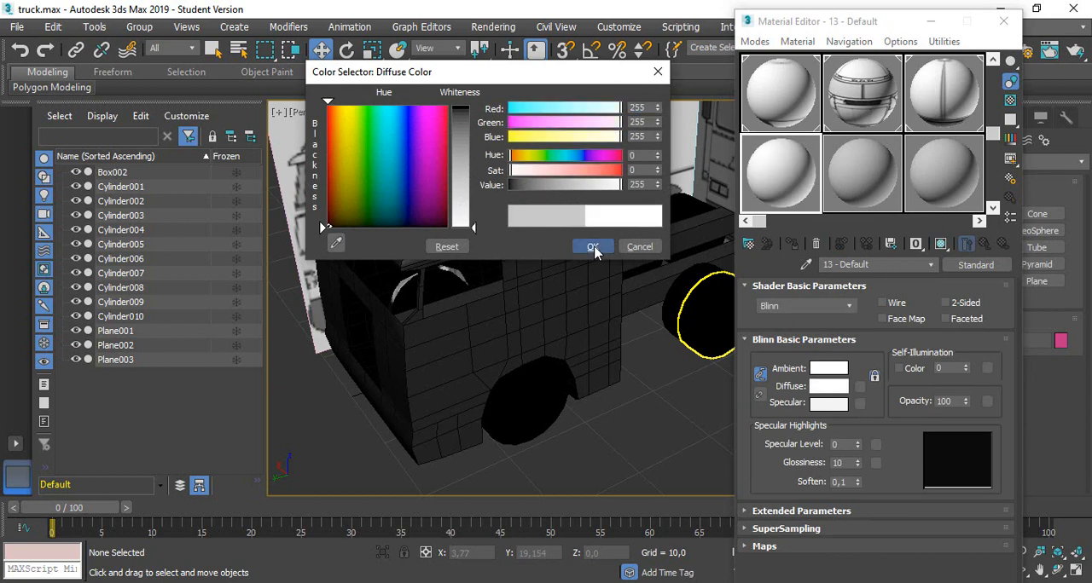
Select the cab element in the body's Editable Poly, below the Symmetry modifier, and assign the white material 13 - Default to it
click(546, 196)
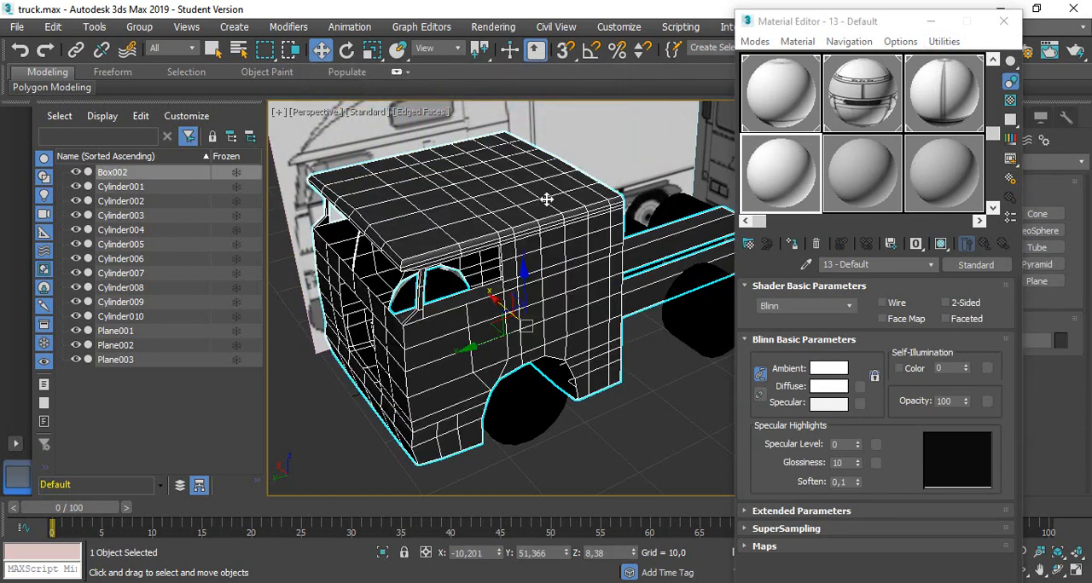
drag(847, 23, 743, 360)
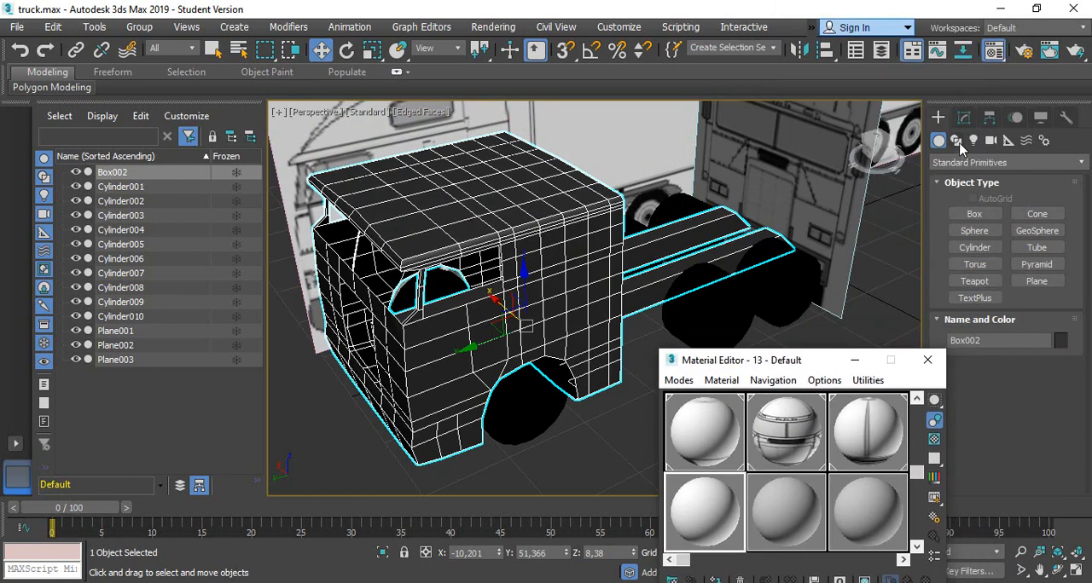
click(964, 116)
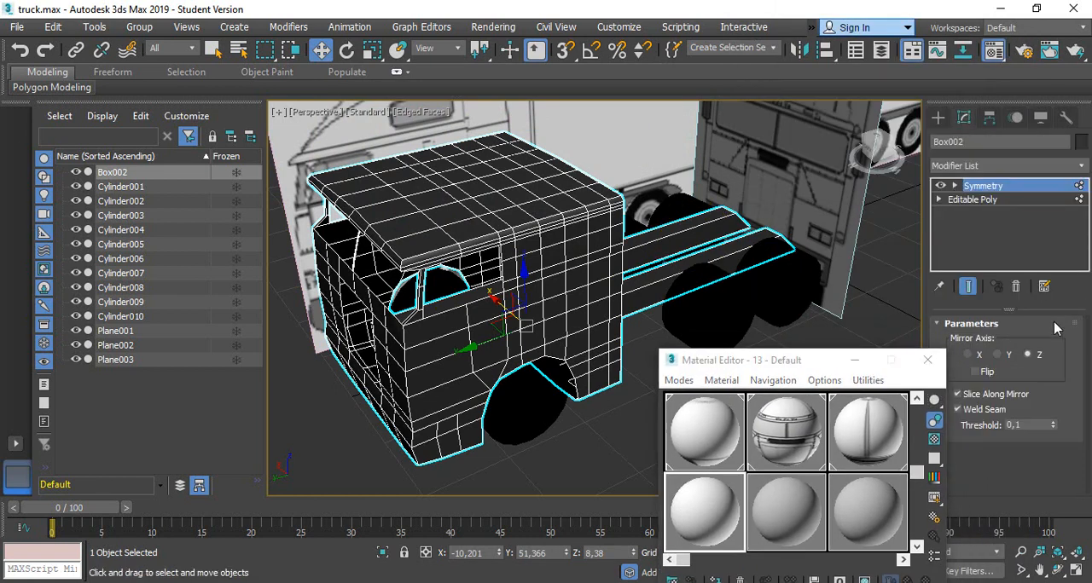
click(973, 199)
key(1)
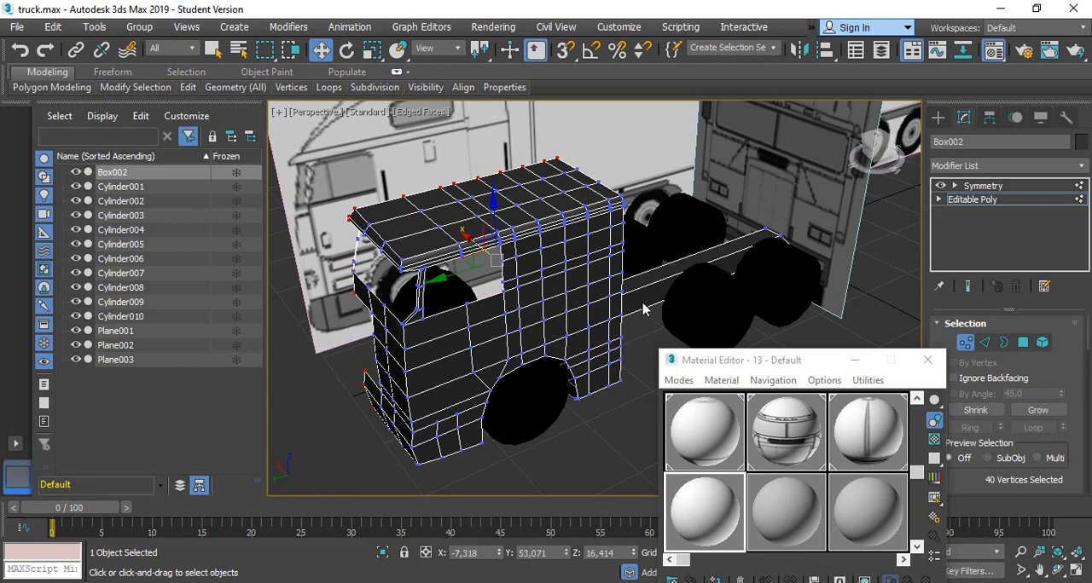
scroll(1028, 401, down, 5)
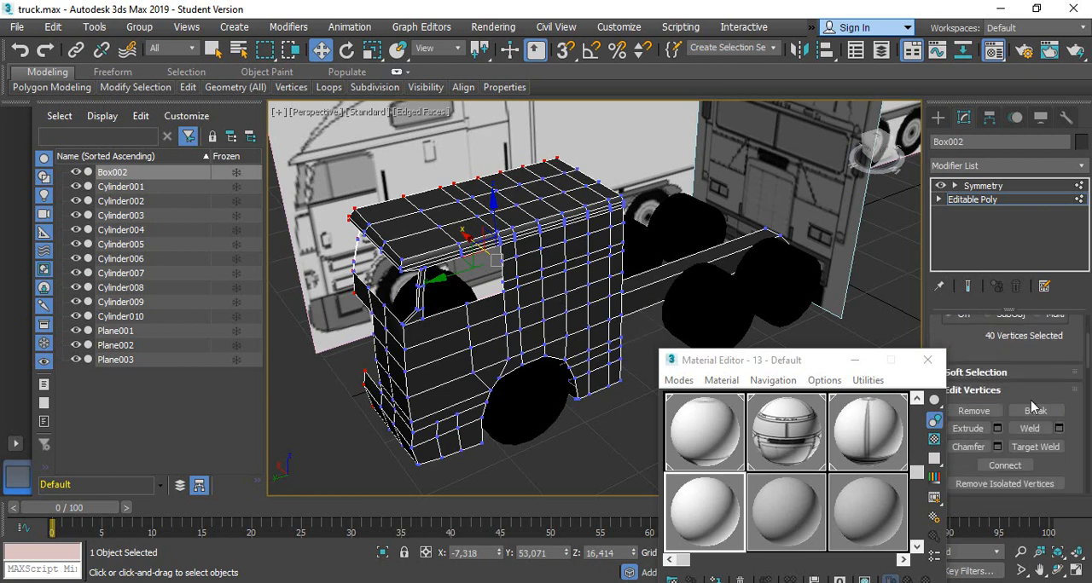
scroll(1028, 399, up, 5)
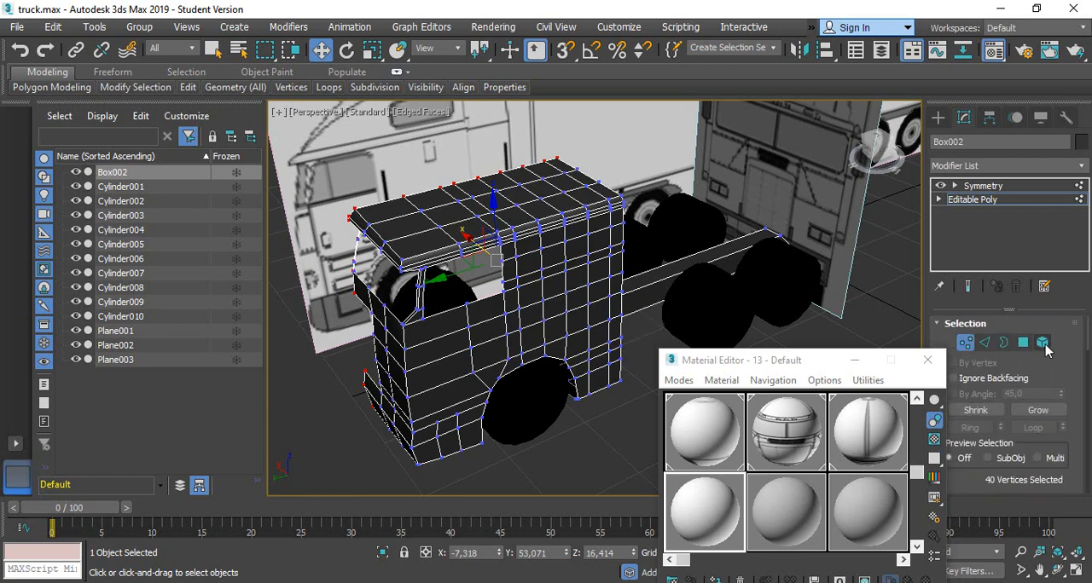
click(1042, 342)
click(564, 302)
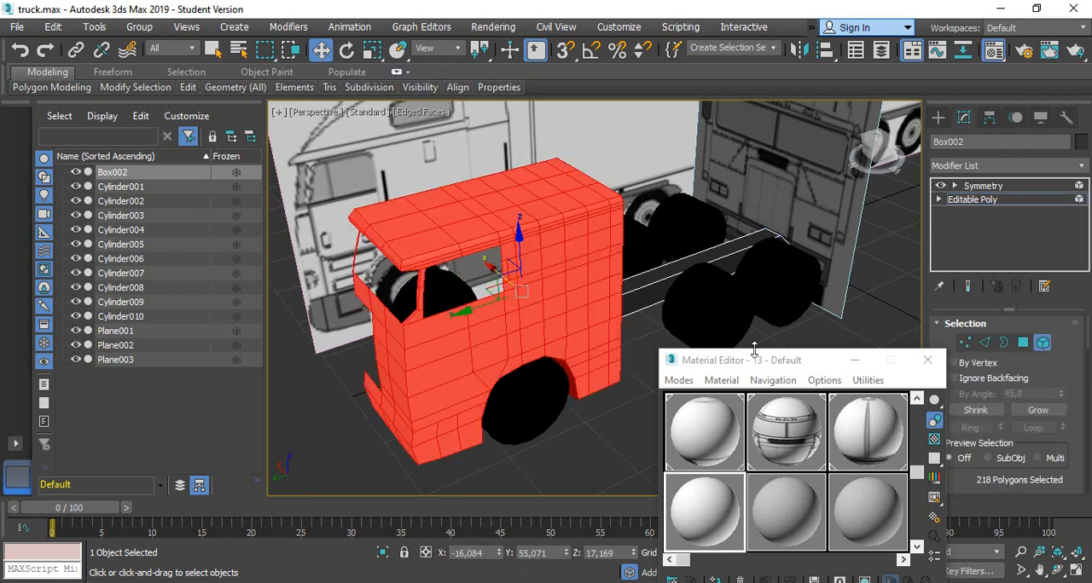
drag(754, 350, 812, 101)
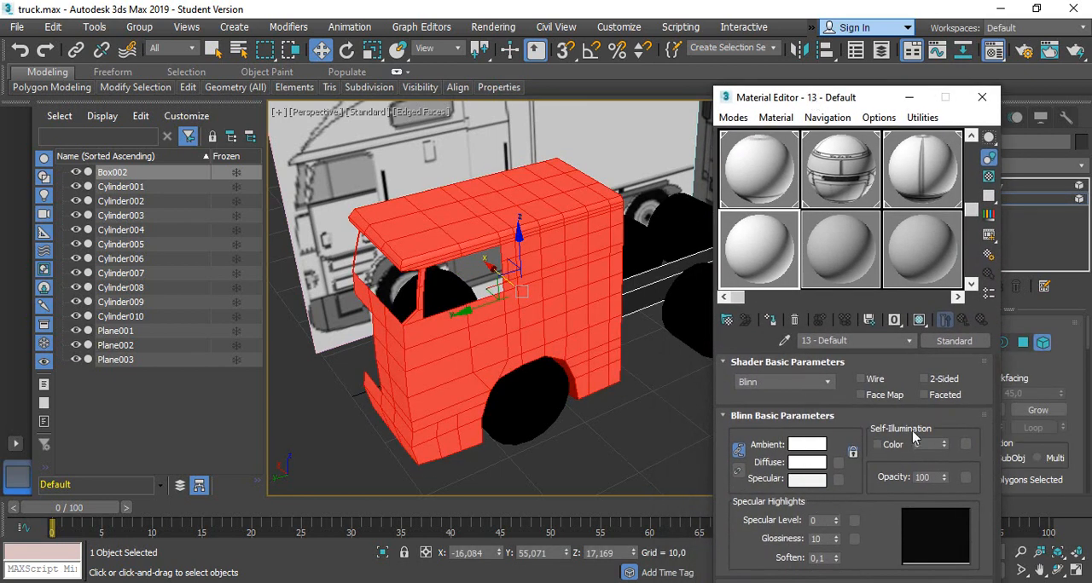
click(770, 320)
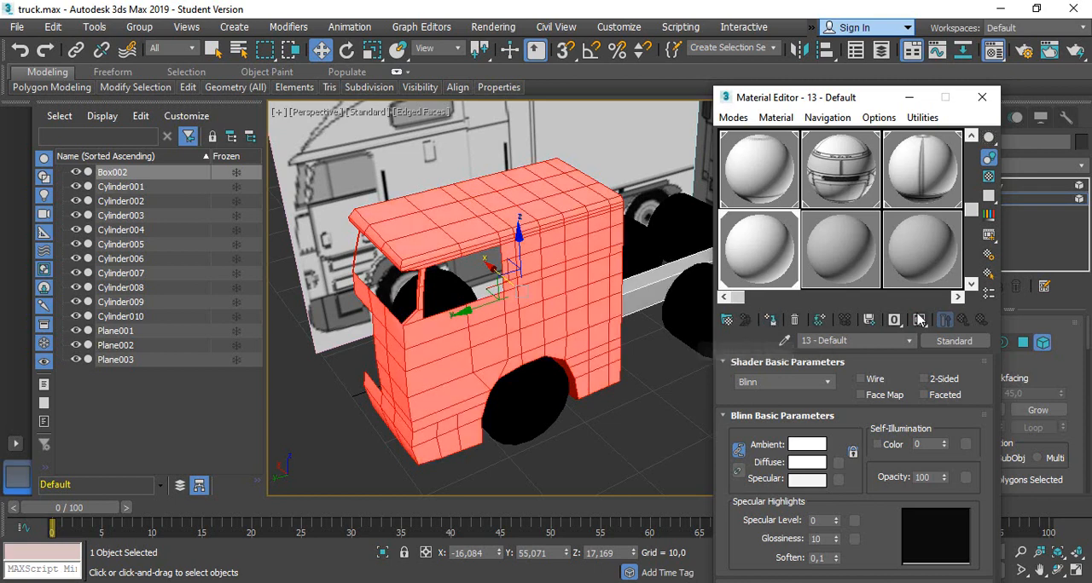
Select the chassis rail element, set material 14 - Default's diffuse color to black and assign it to the rail
click(639, 293)
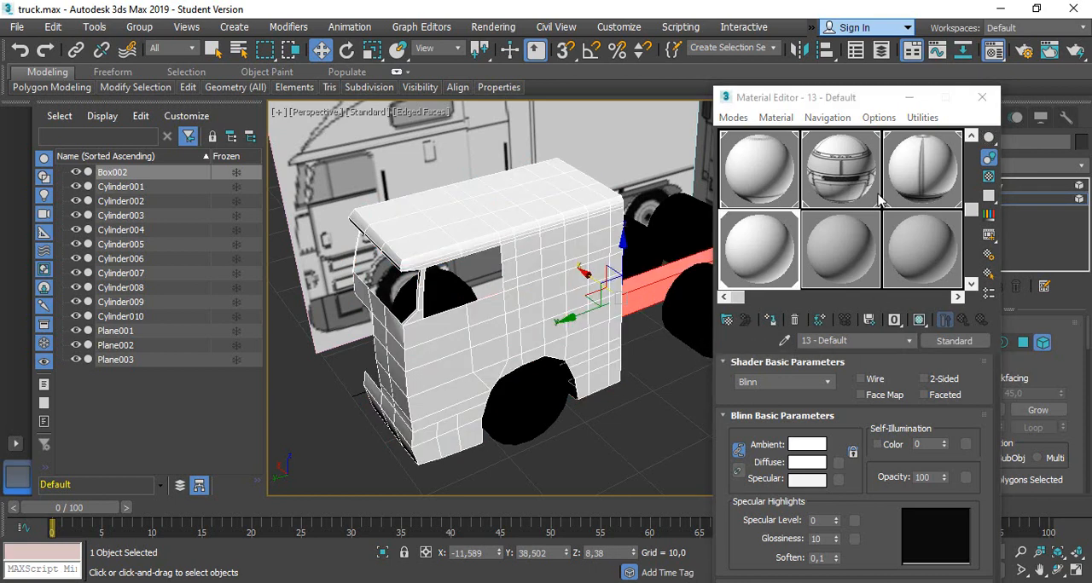
click(833, 254)
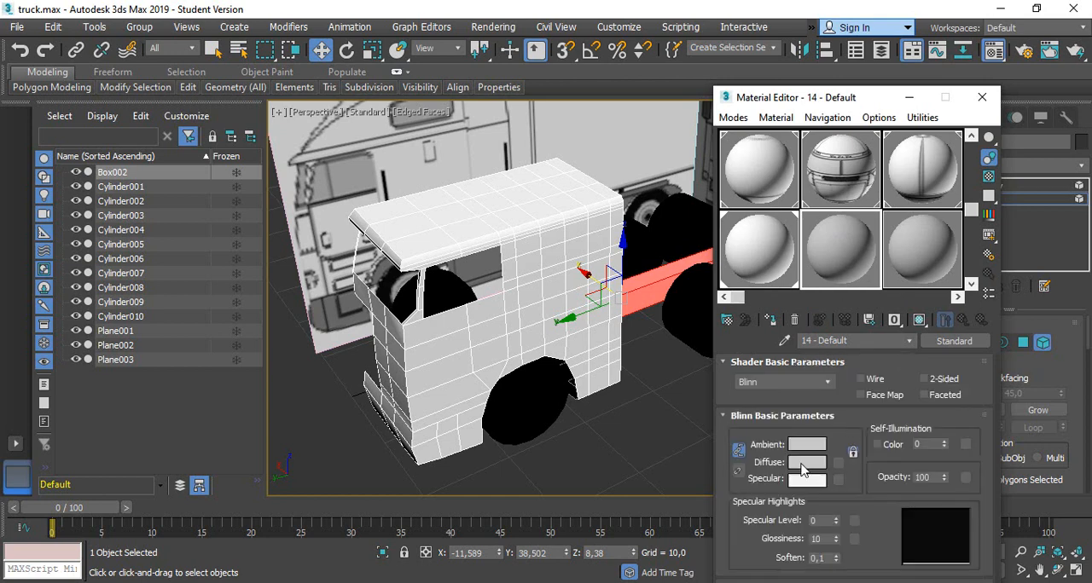
click(806, 463)
drag(454, 154, 459, 223)
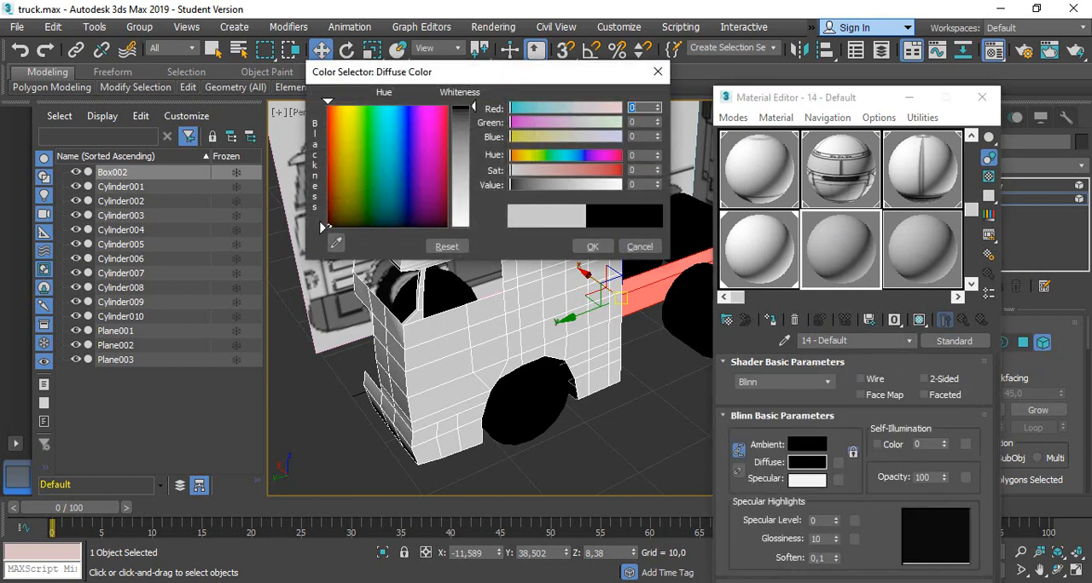
click(592, 246)
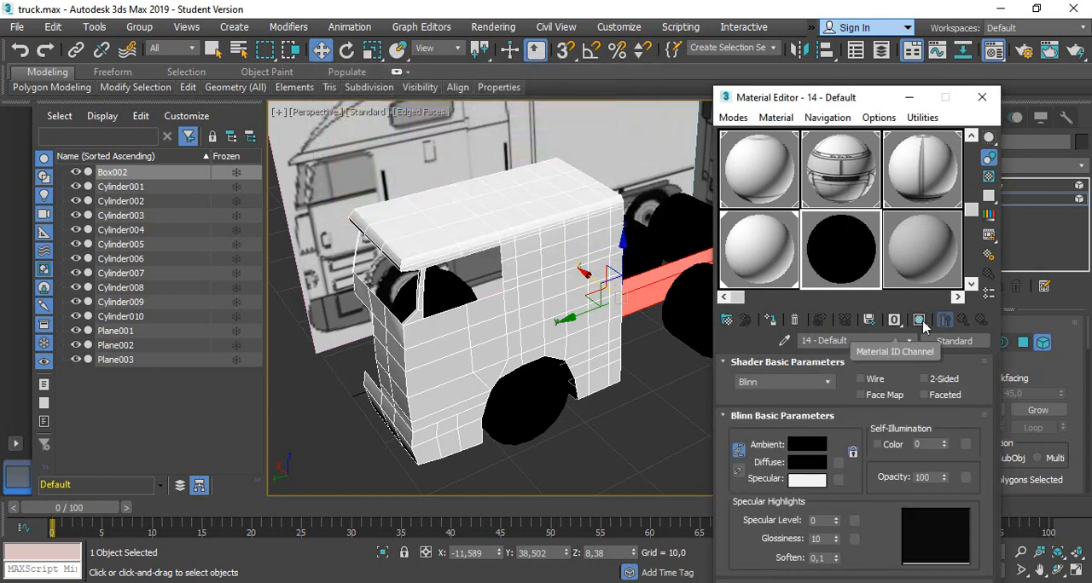
click(771, 321)
click(664, 383)
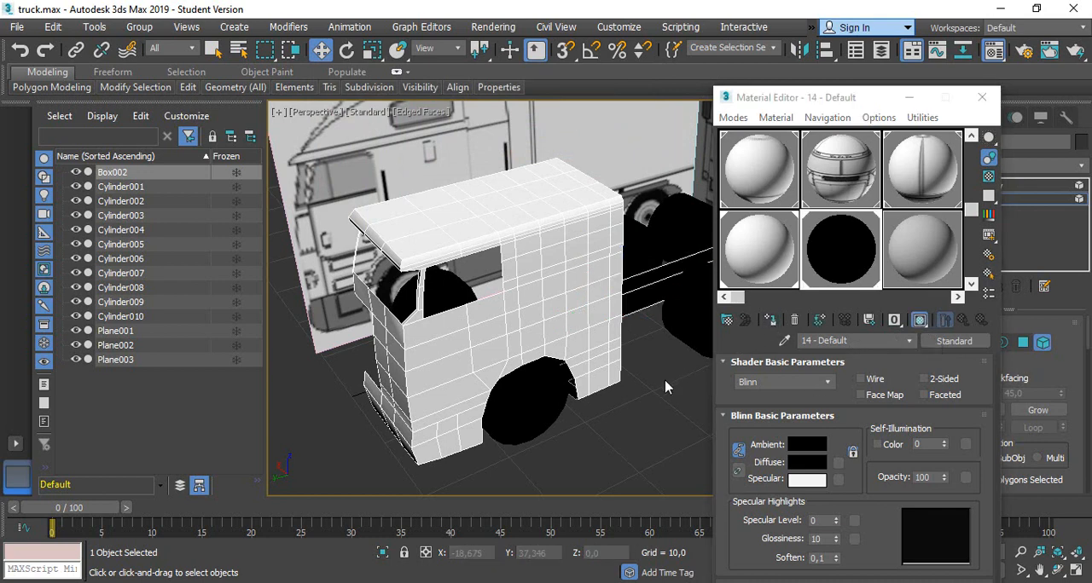
Close the Material Editor, return the body to its Symmetry modifier level and deselect it
click(982, 97)
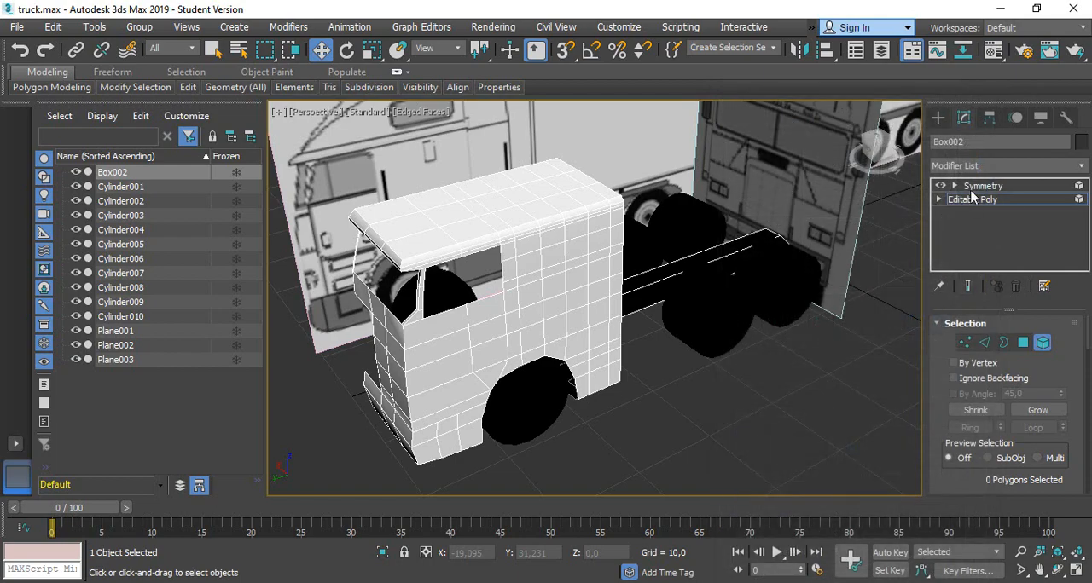
click(980, 185)
click(650, 452)
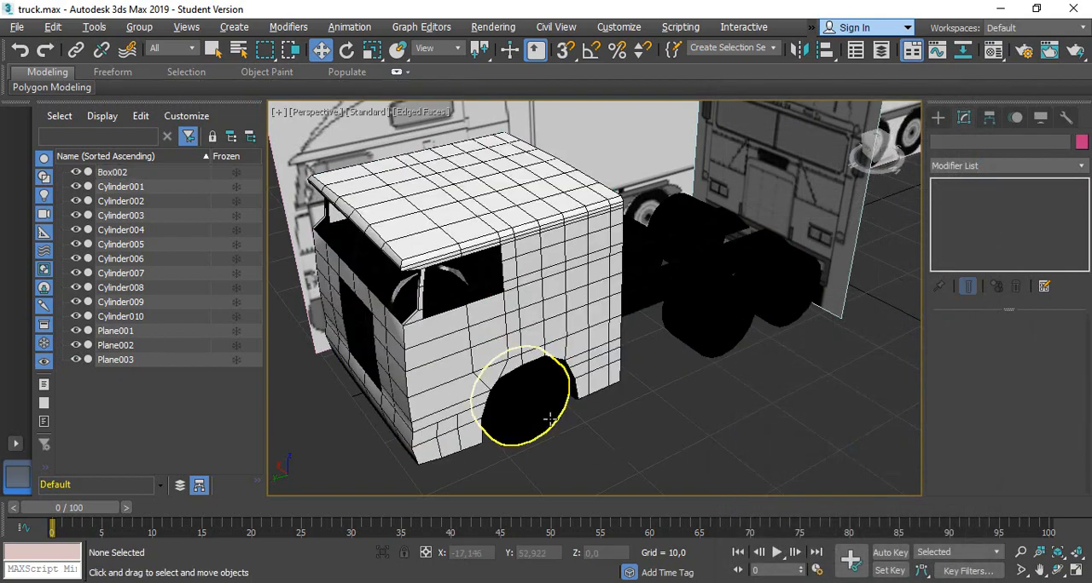
Reopen the Material Editor, select the truck body and examine the white cab and black chassis from different angles
alt+middle_drag(550, 418, 600, 445)
key(m)
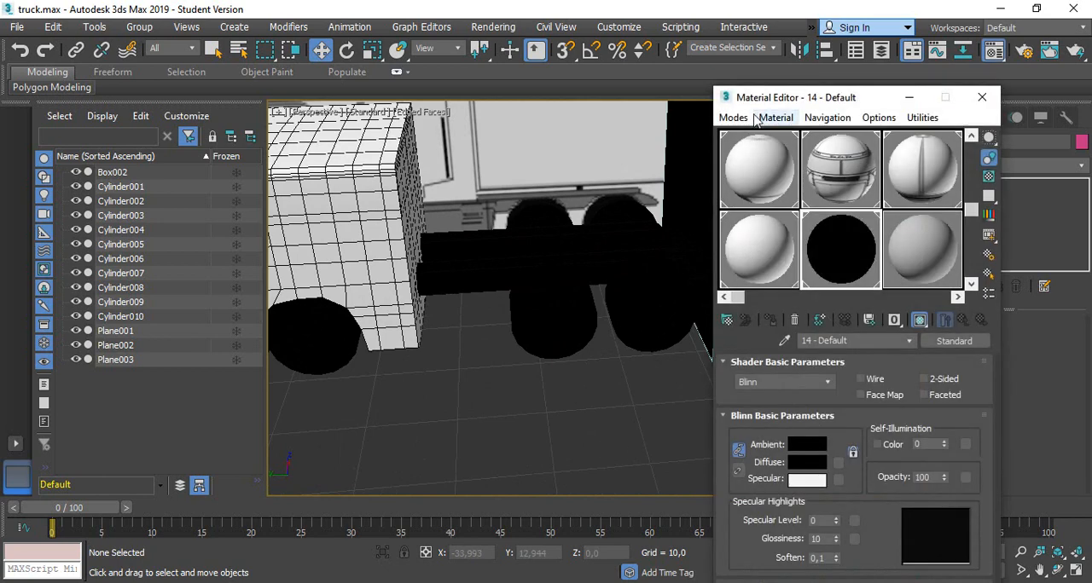
drag(806, 100, 743, 65)
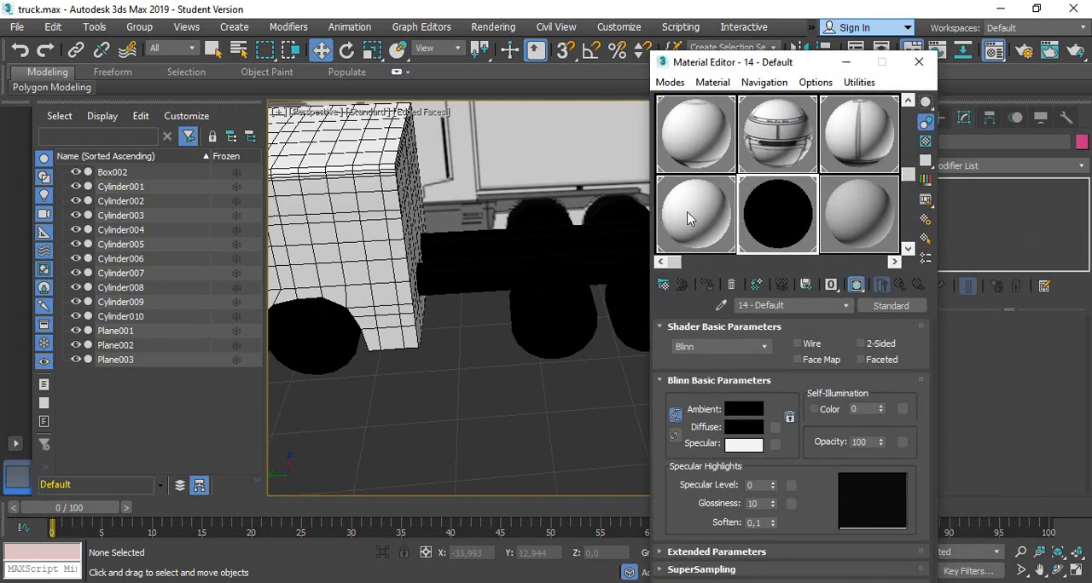
click(723, 237)
click(777, 226)
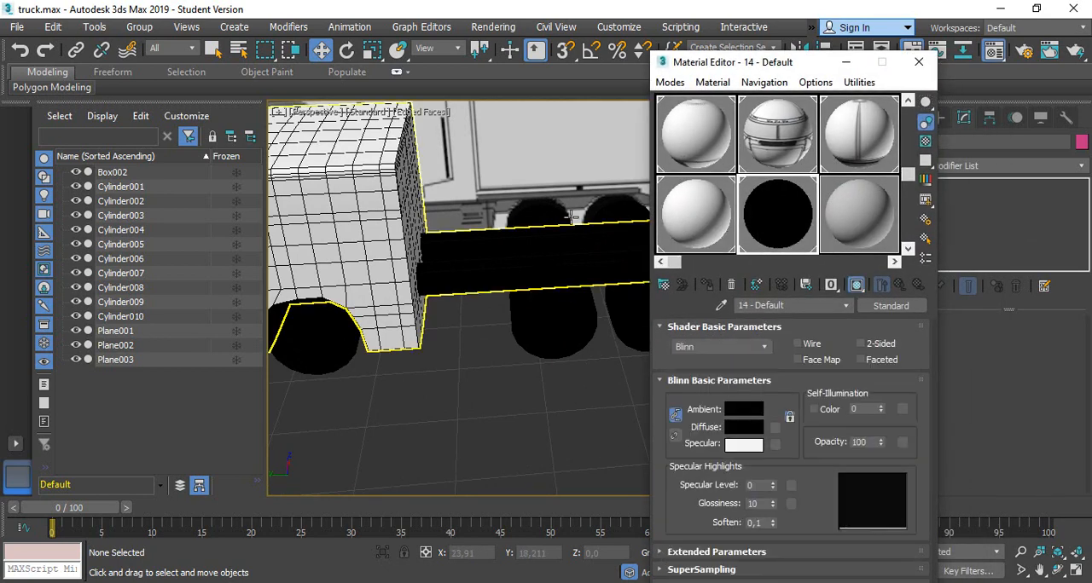
click(373, 273)
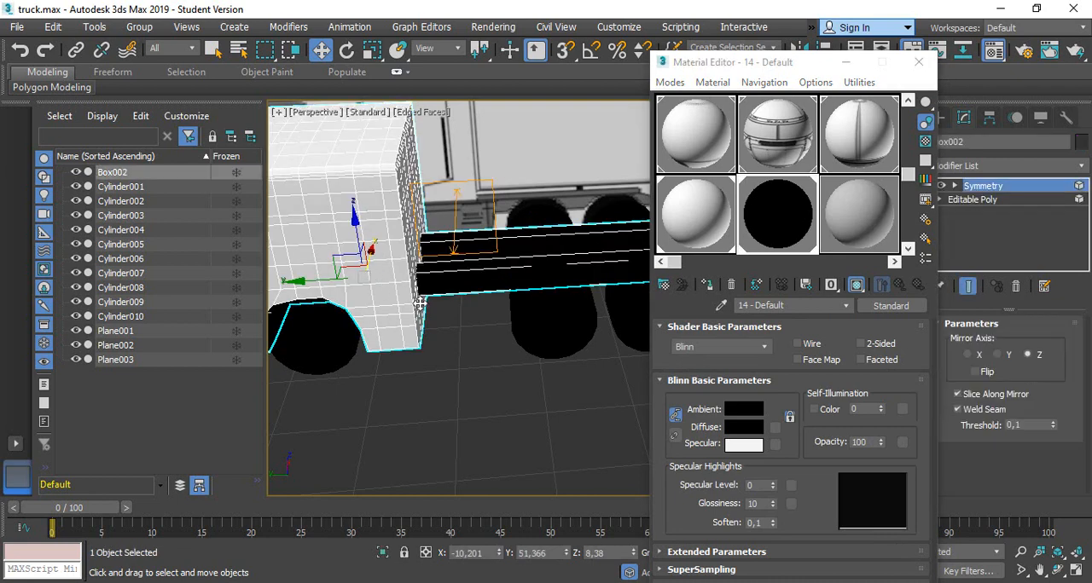
alt+middle_drag(440, 356, 412, 313)
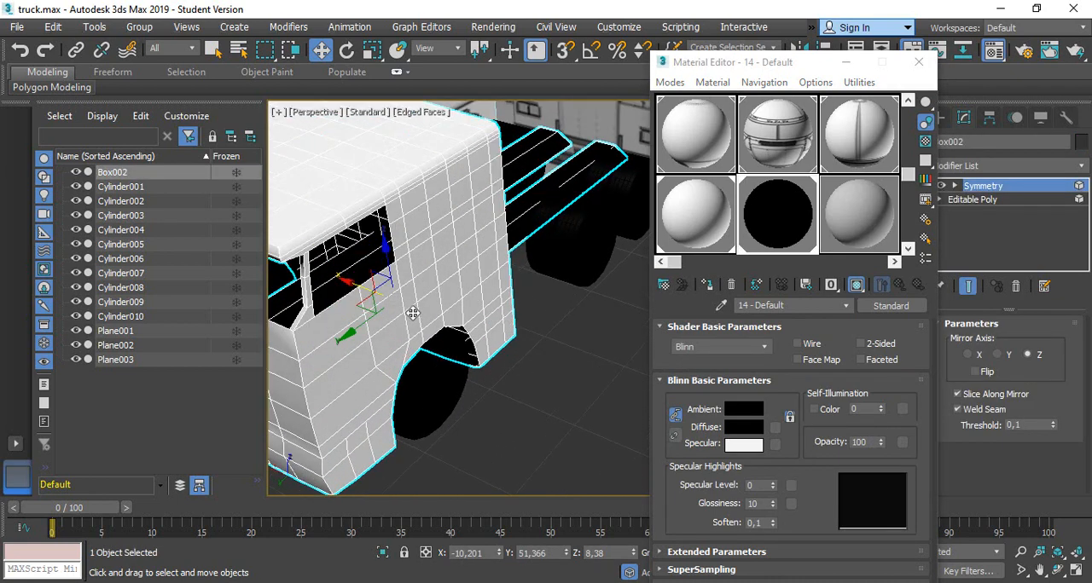
scroll(530, 305, down, 4)
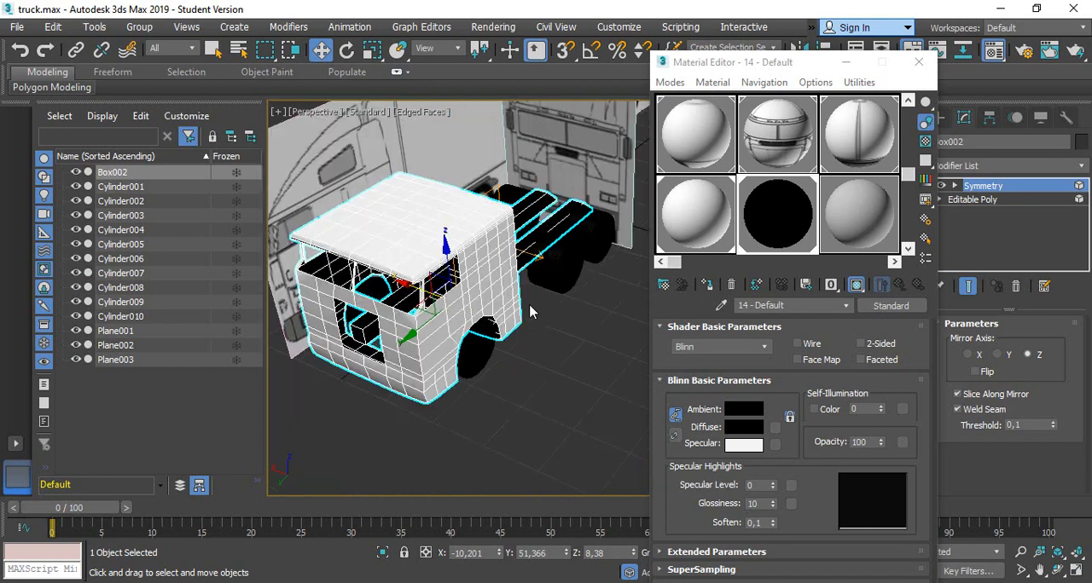
mouse_move(535, 371)
alt+middle_down()
mouse_move(518, 319)
mouse_move(544, 359)
alt+middle_up()
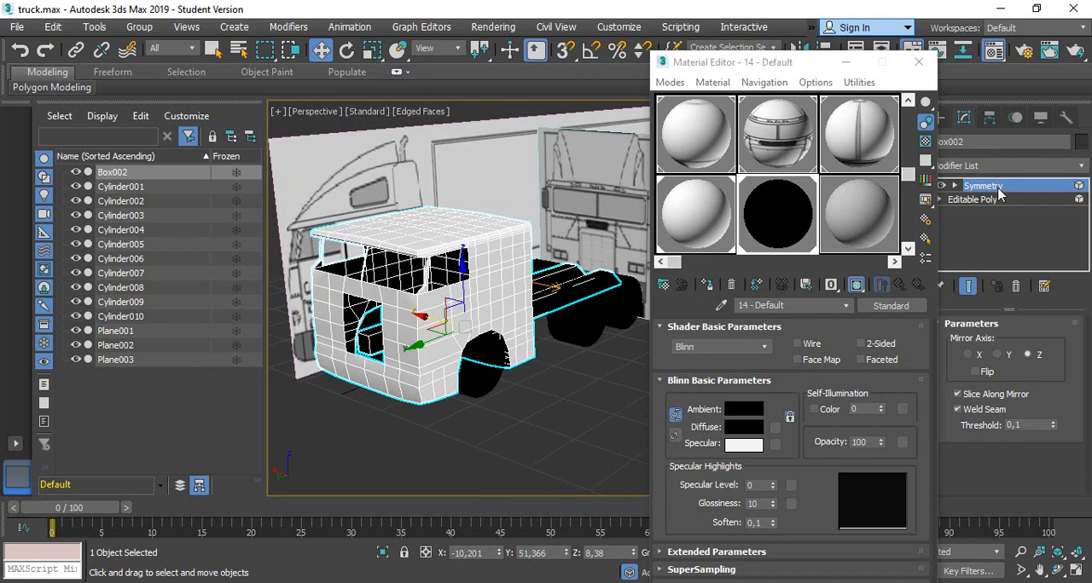
In the body's Editable Poly, select the cab and chassis rail elements in turn and compare them with materials 13 - Default and 14 - Default
click(967, 200)
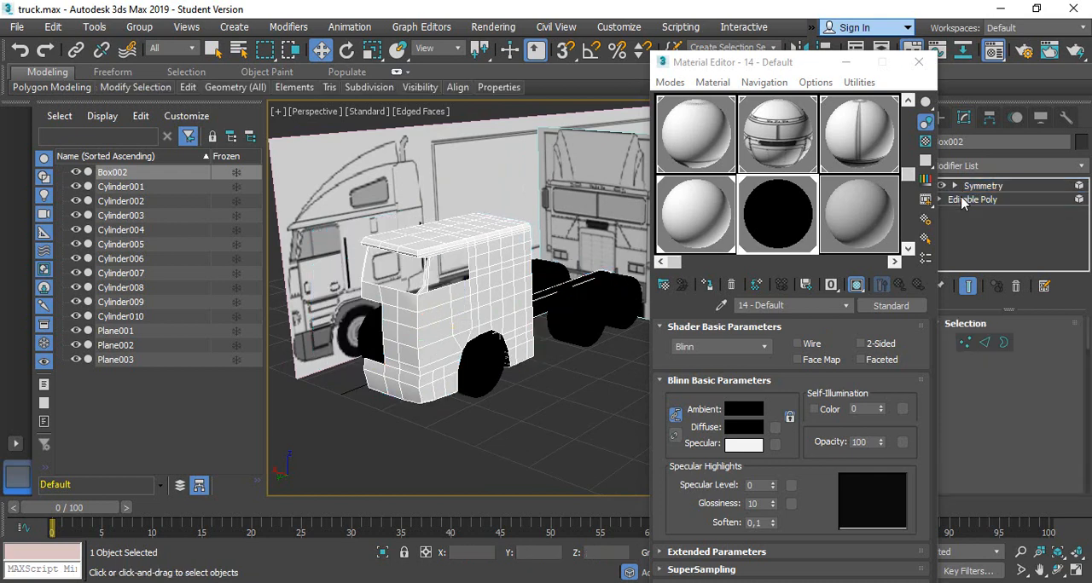
key(4)
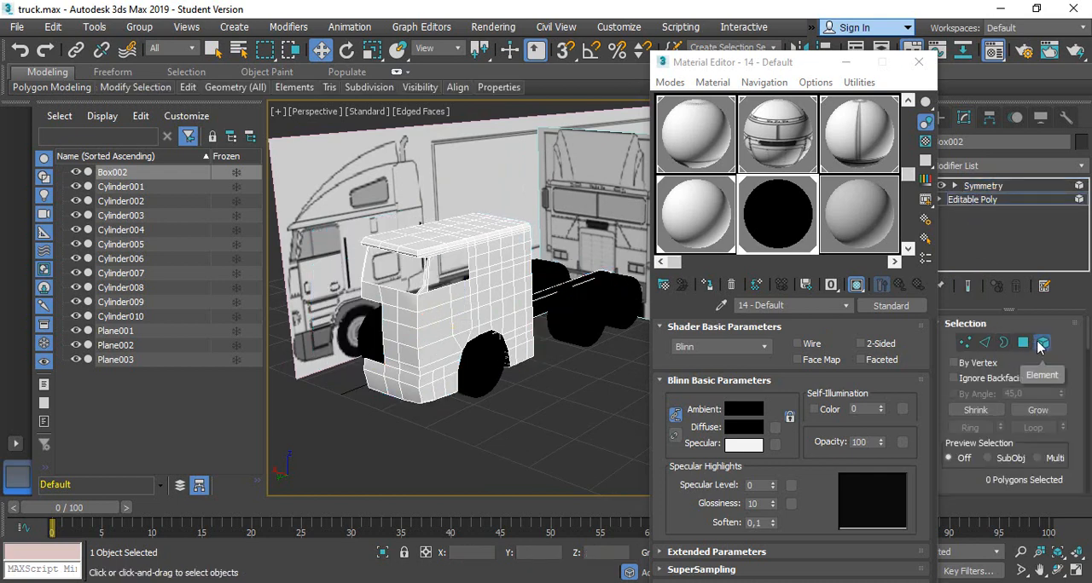
click(495, 258)
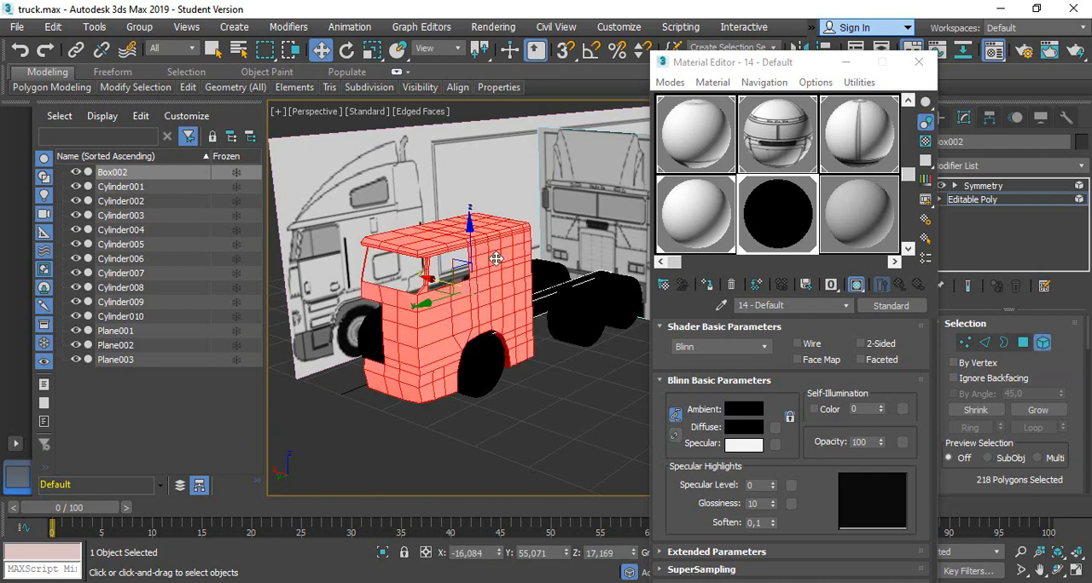
click(542, 298)
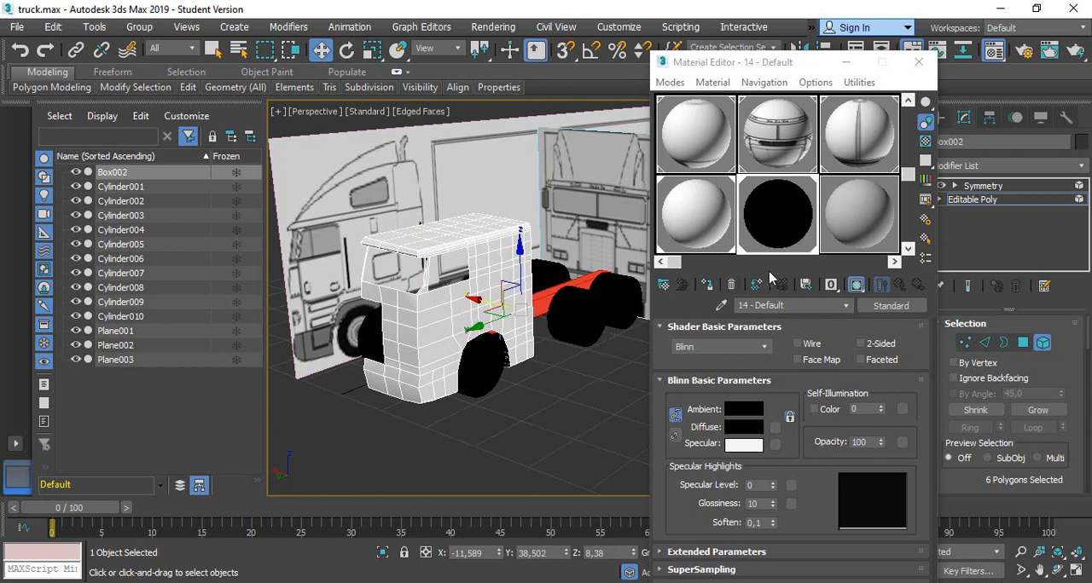
click(695, 213)
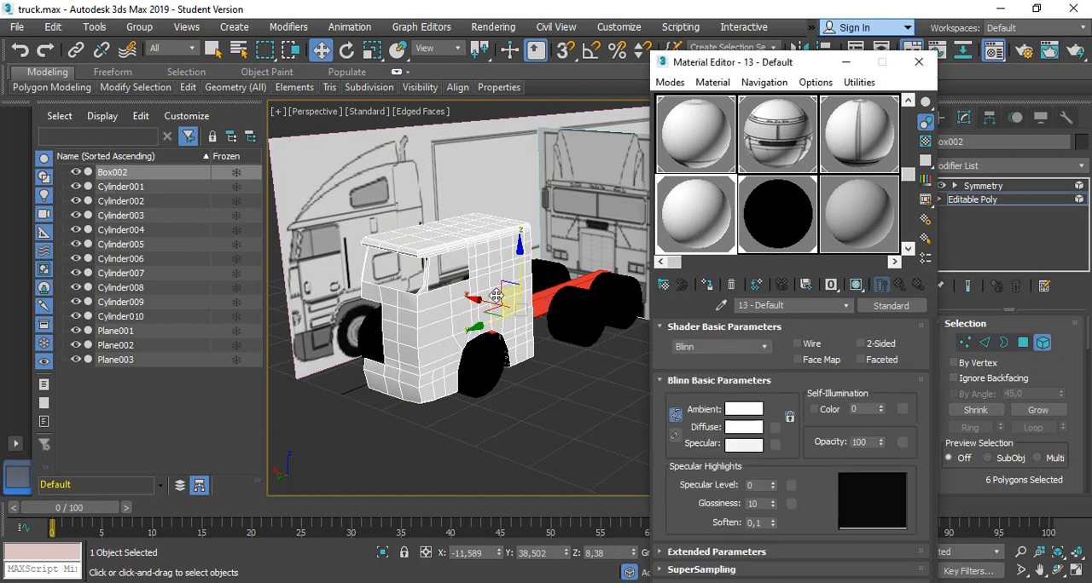
click(472, 242)
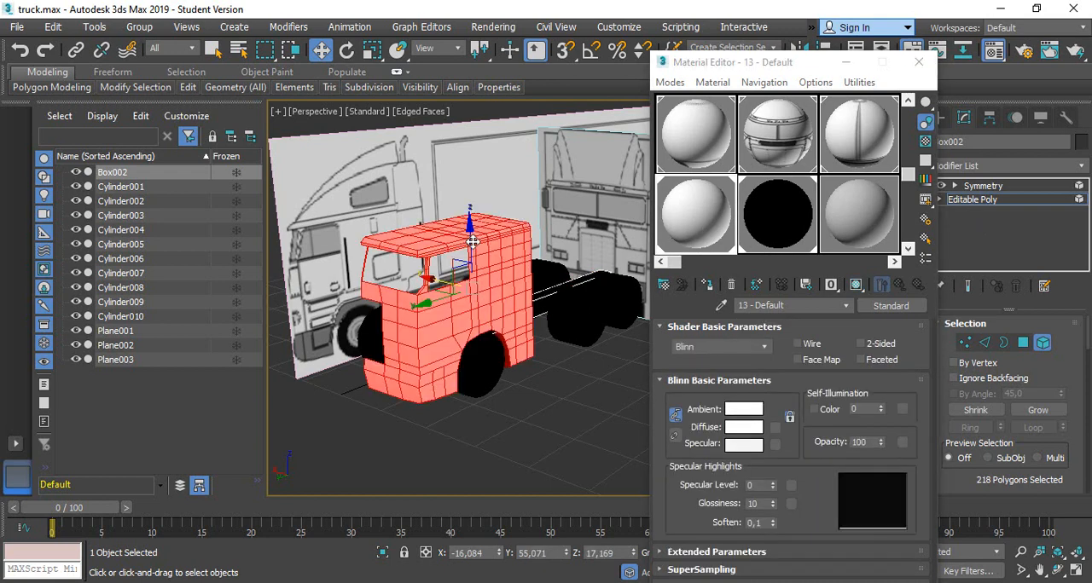
click(785, 214)
click(630, 300)
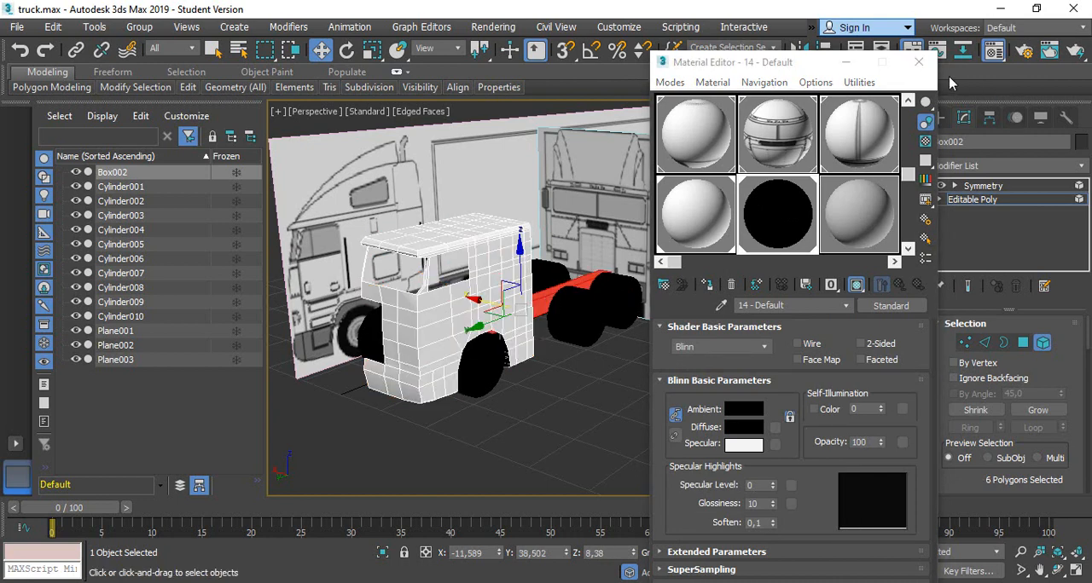
Close the Material Editor, clear the element selection, return the body to its Symmetry level and deselect it
click(919, 61)
click(663, 401)
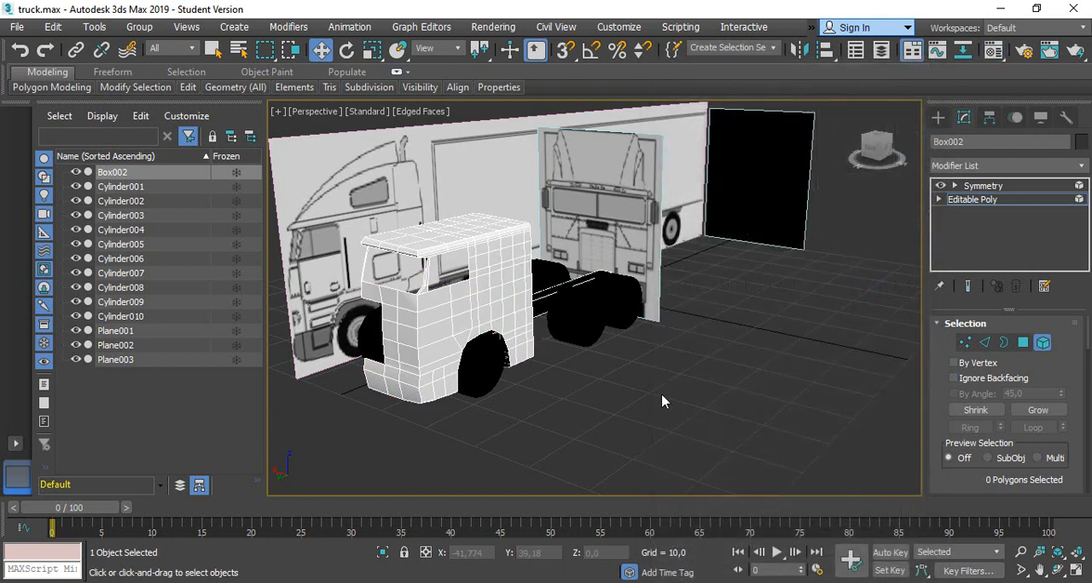
click(983, 186)
click(645, 346)
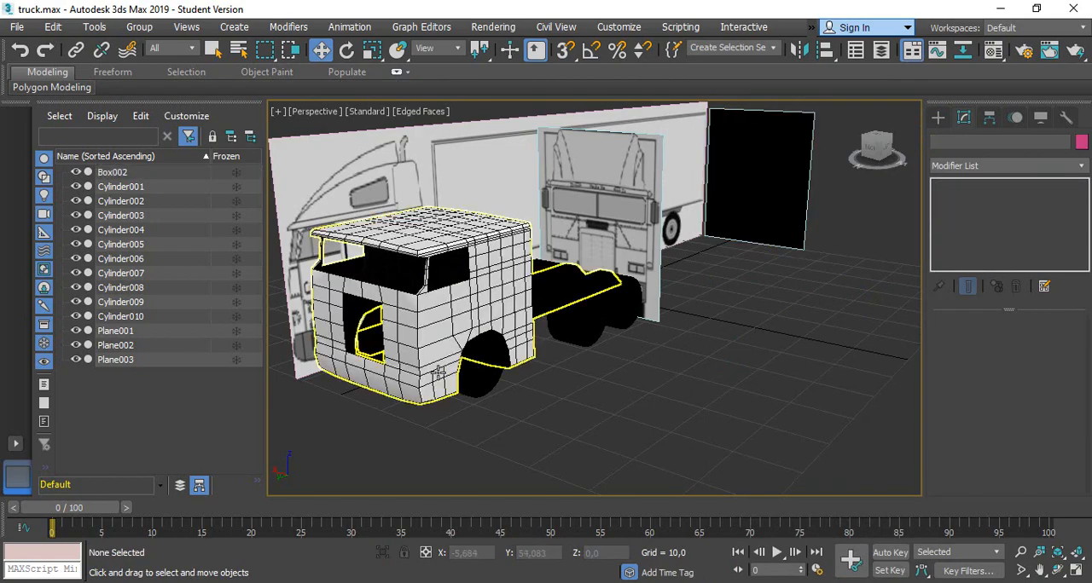
Turn off Edged Faces in the Perspective viewport and examine the truck with Default Shading only
scroll(456, 377, up, 3)
mouse_move(685, 414)
alt+middle_down()
mouse_move(614, 396)
mouse_move(602, 409)
mouse_move(686, 434)
mouse_move(700, 414)
alt+middle_up()
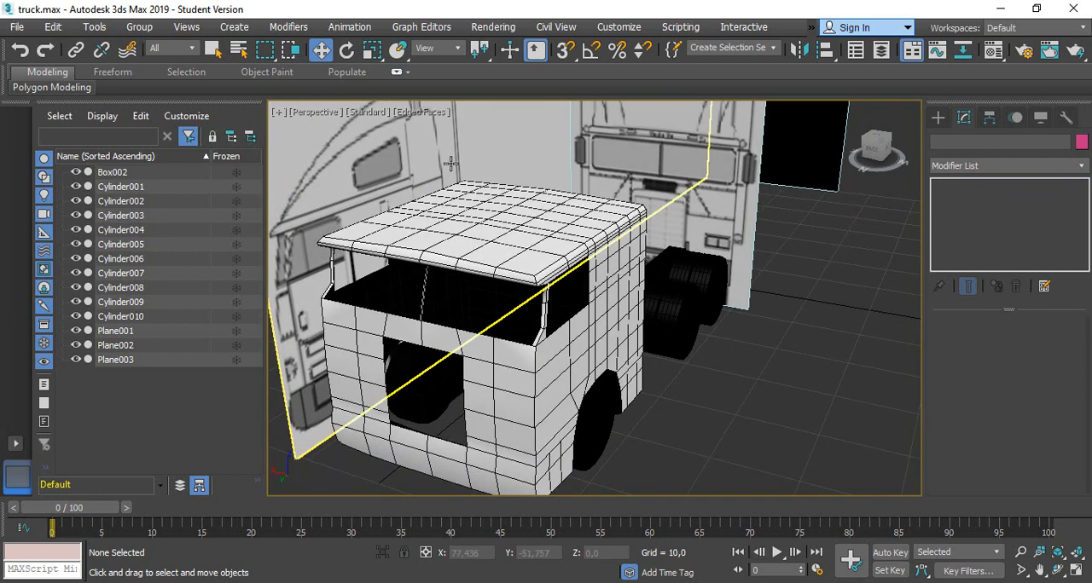
click(405, 116)
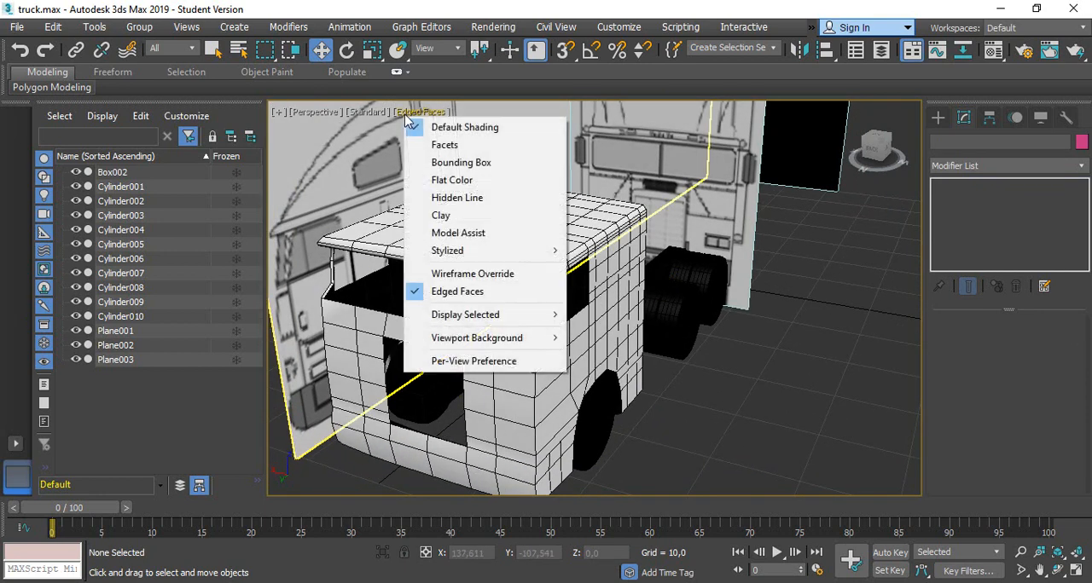
click(441, 293)
scroll(622, 376, down, 3)
mouse_move(622, 375)
alt+middle_down()
mouse_move(687, 378)
mouse_move(667, 365)
mouse_move(670, 383)
mouse_move(680, 372)
mouse_move(668, 358)
alt+middle_up()
scroll(352, 224, up, 2)
scroll(568, 290, down, 3)
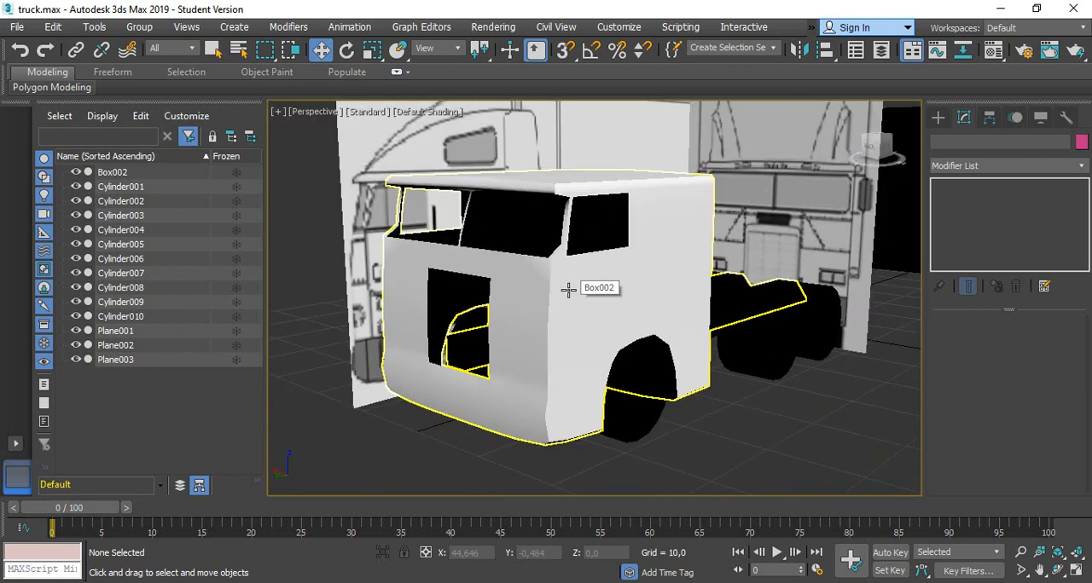